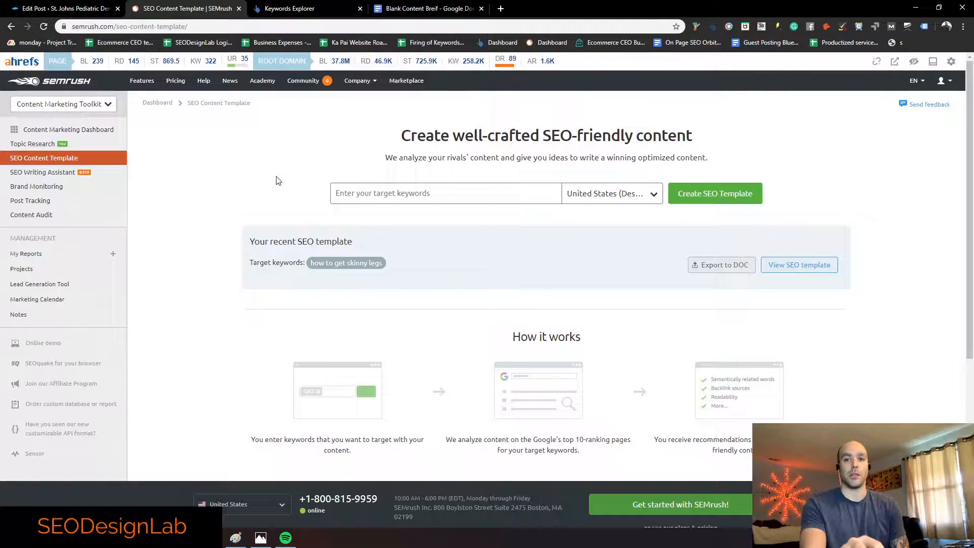
Step: Check SEMrush's toolkit list, then switch to the Ahrefs Keywords Explorer page
left_click(305, 13)
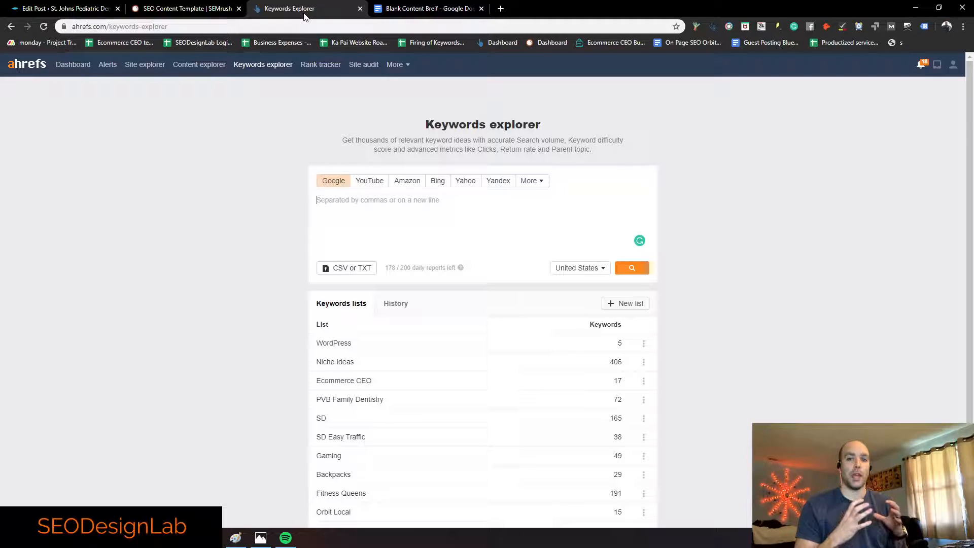
left_click(203, 10)
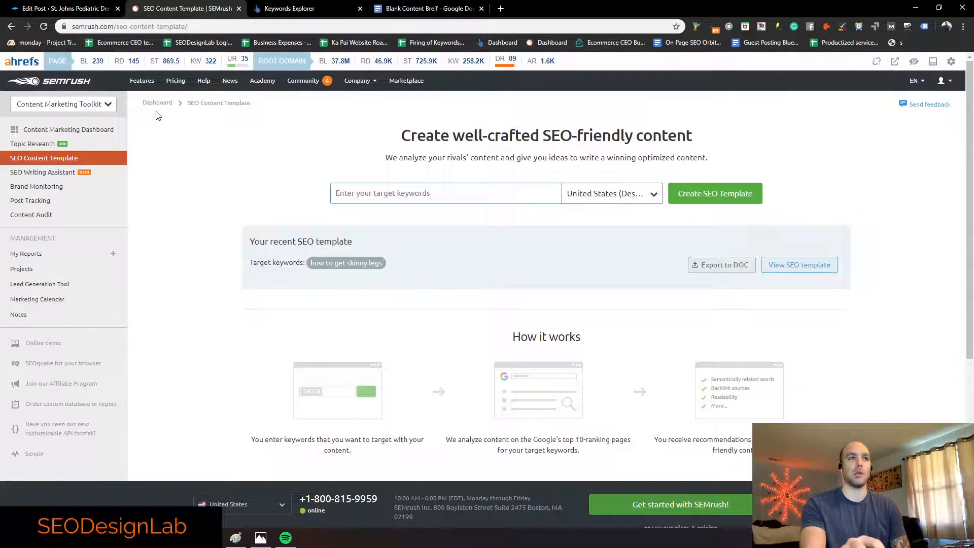
left_click(109, 105)
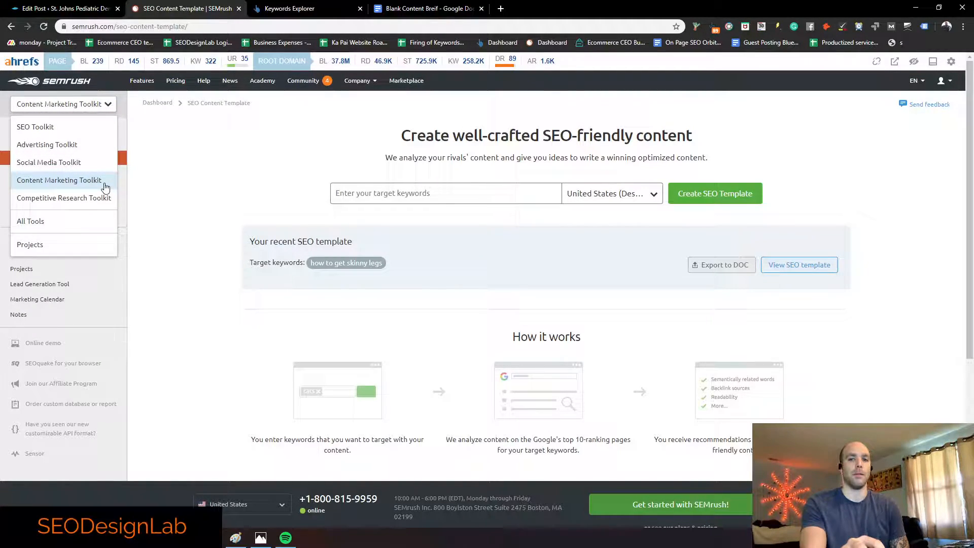
left_click(178, 166)
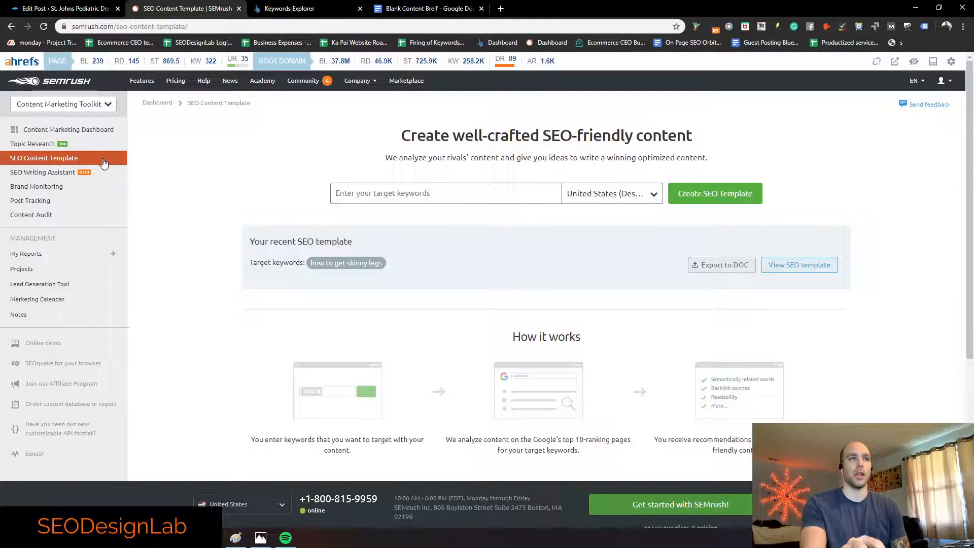
left_click(301, 9)
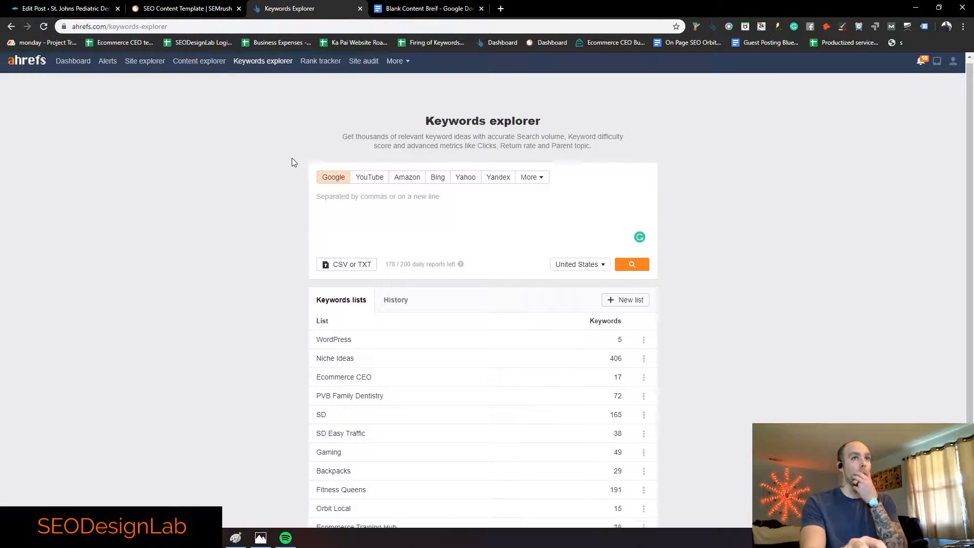
Step: Search Ahrefs Keywords Explorer for 'south daytona plummbers', which returns no data
scroll(212, 196, "up", 1)
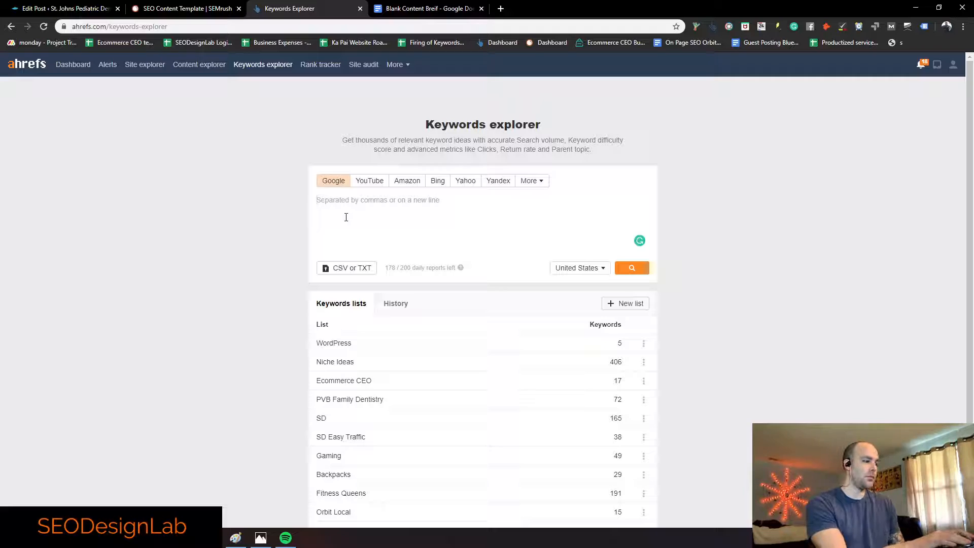
type("da")
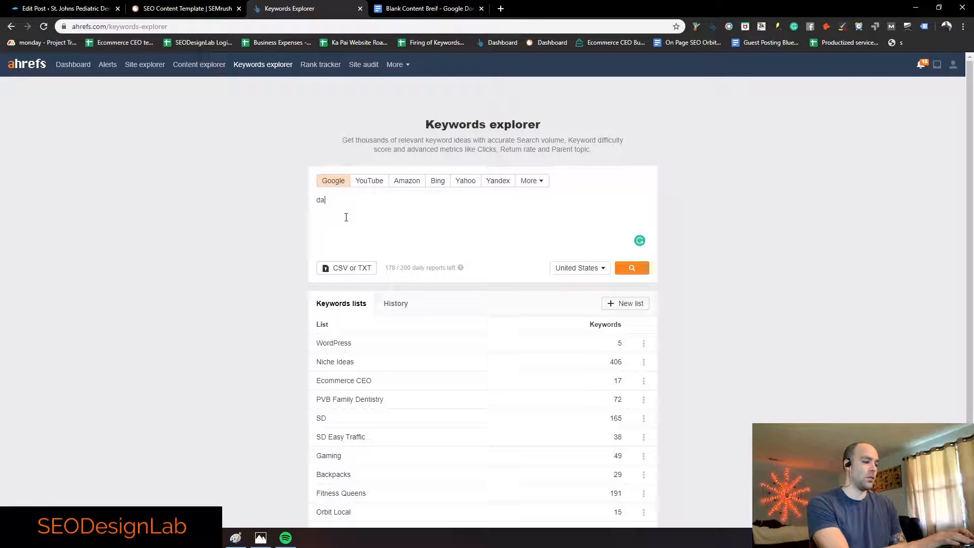
type("ytona beach")
key("BackSpace")
key("BackSpace")
key("BackSpace")
key("ctrl+a")
type("south daytona plummbers")
left_click(631, 269)
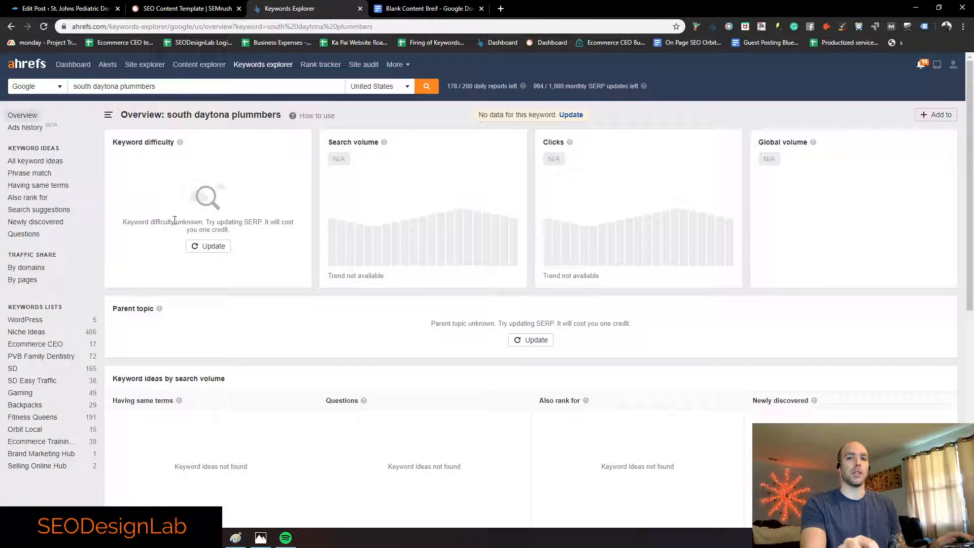
scroll(298, 157, "down", 8)
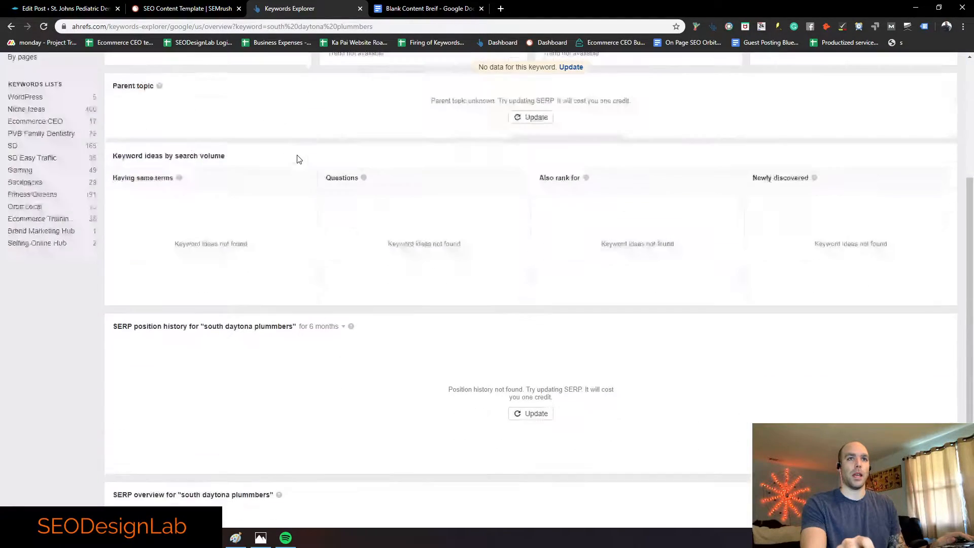
scroll(217, 256, "up", 8)
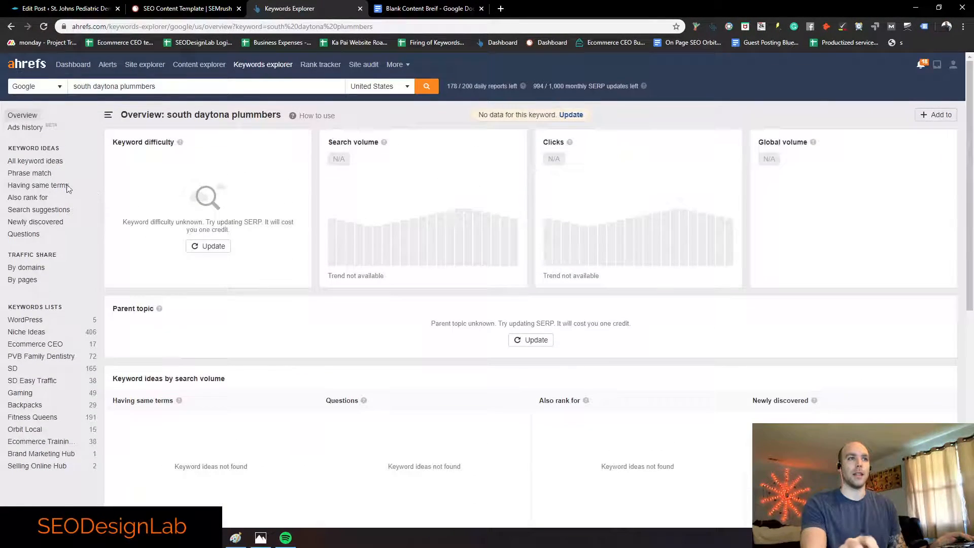
Step: Open All keyword ideas and search for 'daytona beach plumbers'
left_click(35, 162)
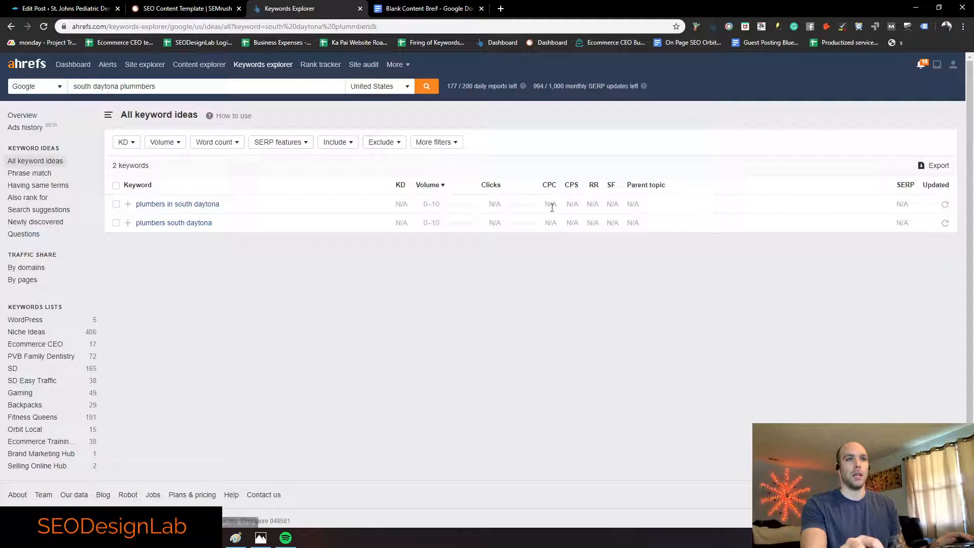
left_click_drag(334, 90, 27, 87)
type("daytona be")
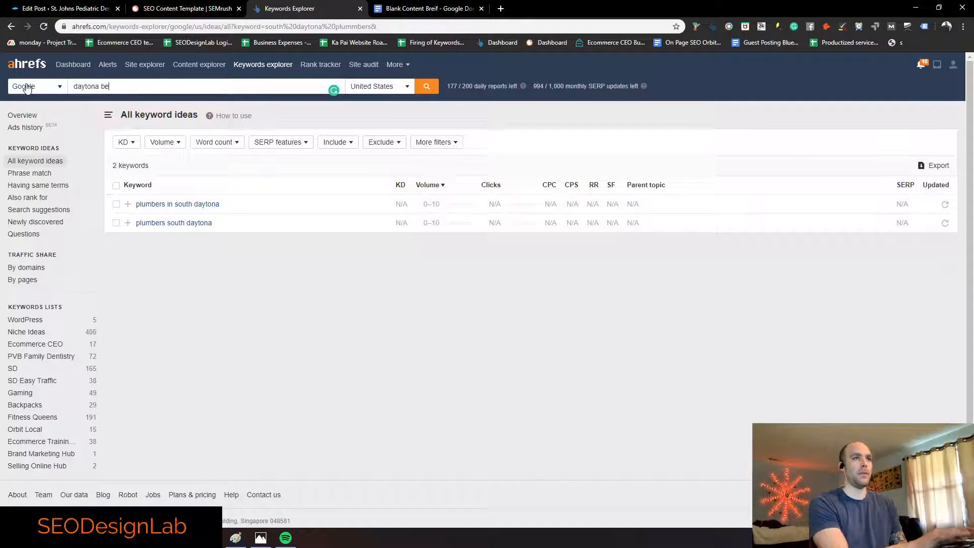
type("ach plumbers")
key("Return")
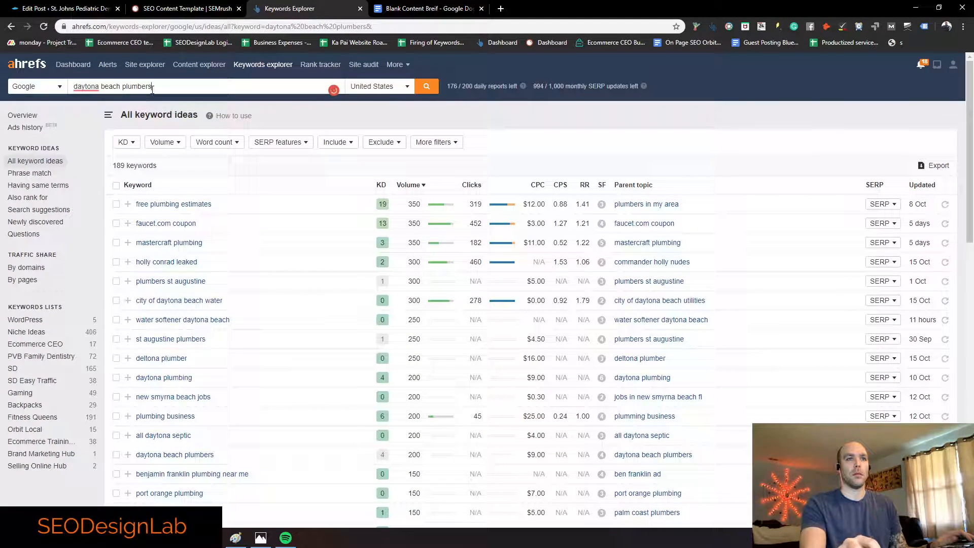
Step: Try 'south daytona' and 'gainesville' variants, then search 'dainona beach plumbers' again
left_click_drag(121, 86, 37, 96)
type("south daytona")
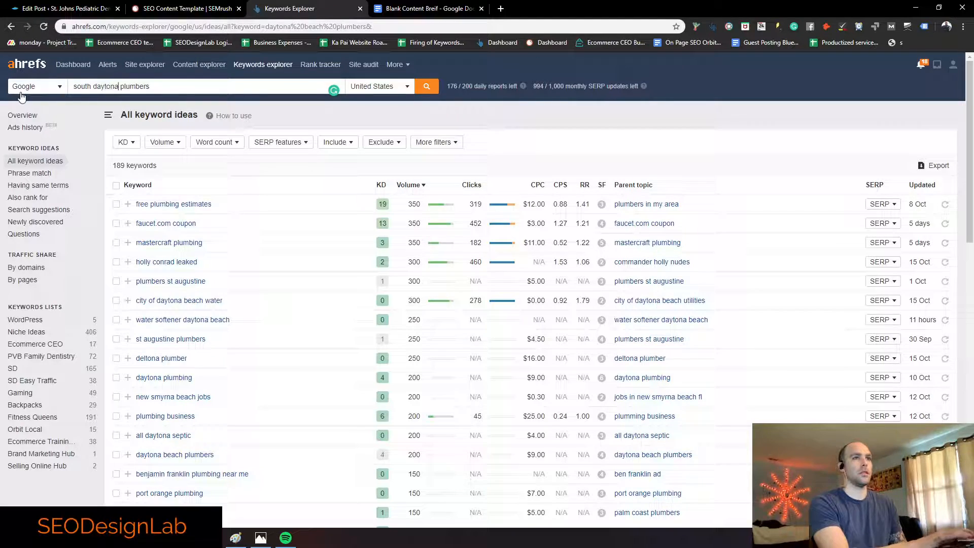
key("Return")
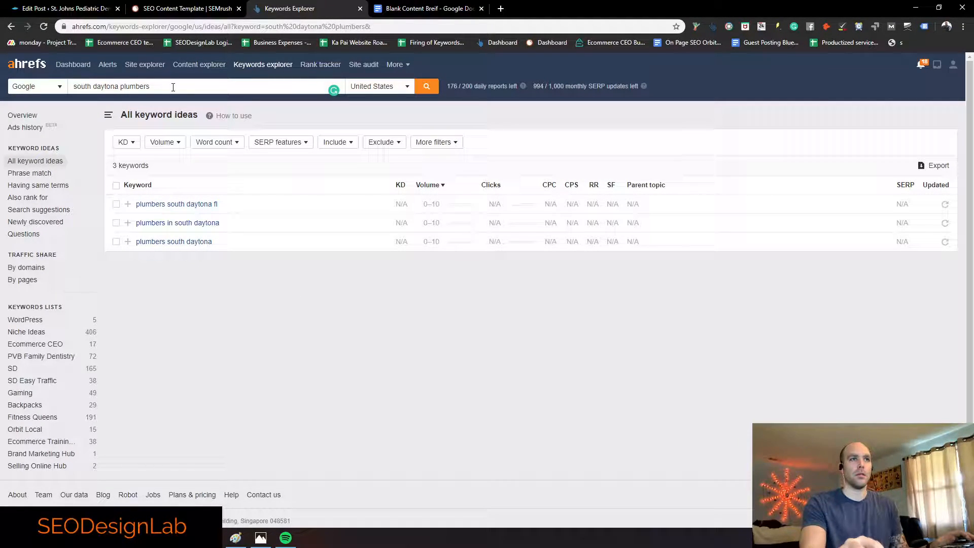
left_click_drag(119, 87, 62, 91)
key("BackSpace")
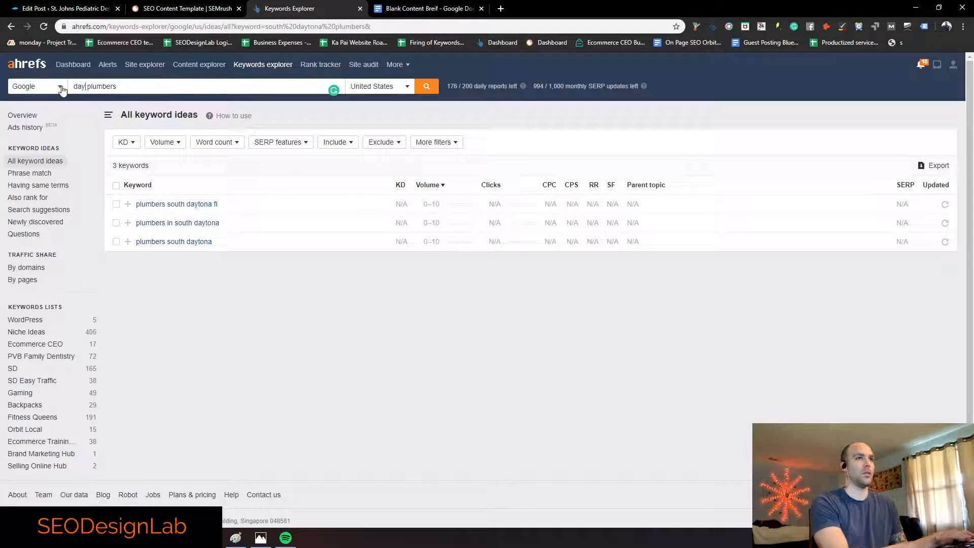
type("gainesville")
key("ctrl+a")
type("dain")
type("ona beach plum")
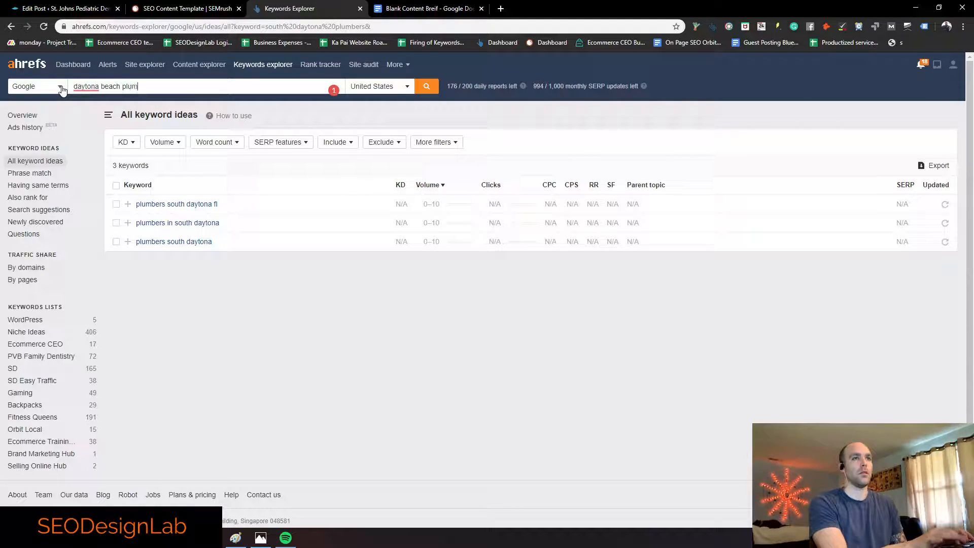
type("bers")
key("Return")
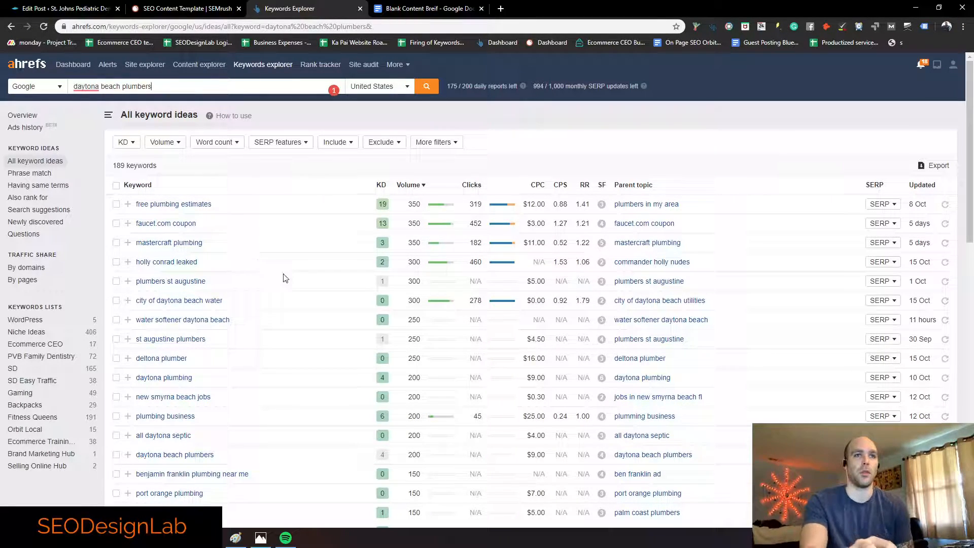
left_click(882, 204)
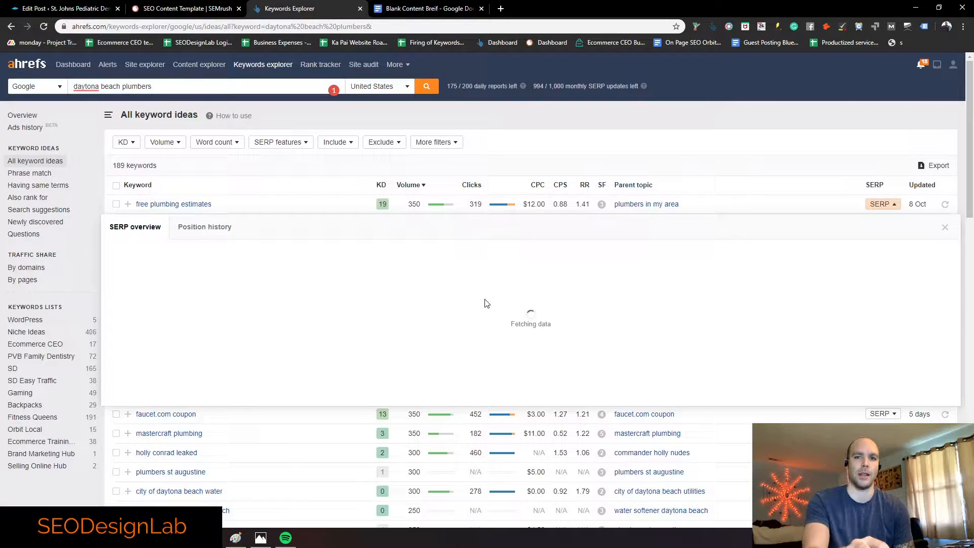
left_click_drag(520, 269, 538, 277)
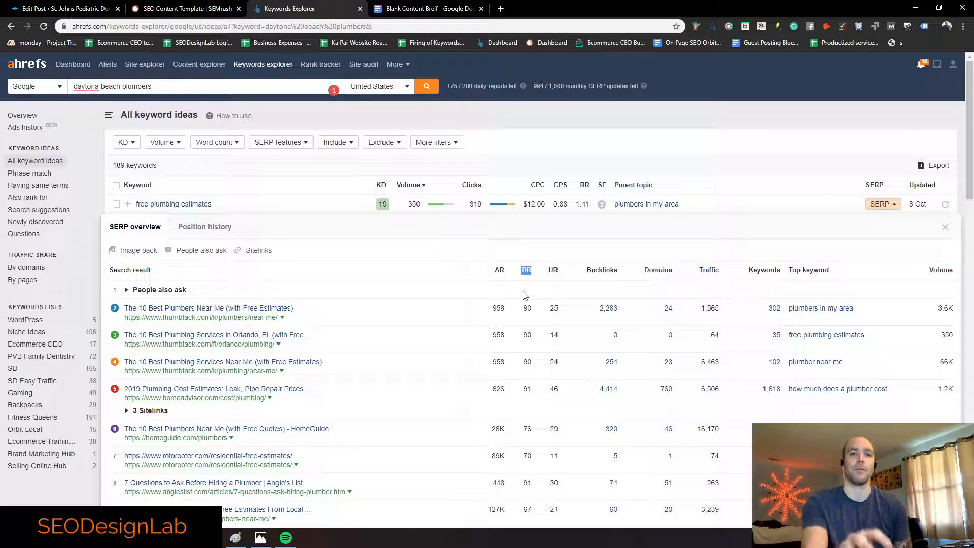
left_click_drag(524, 306, 532, 313)
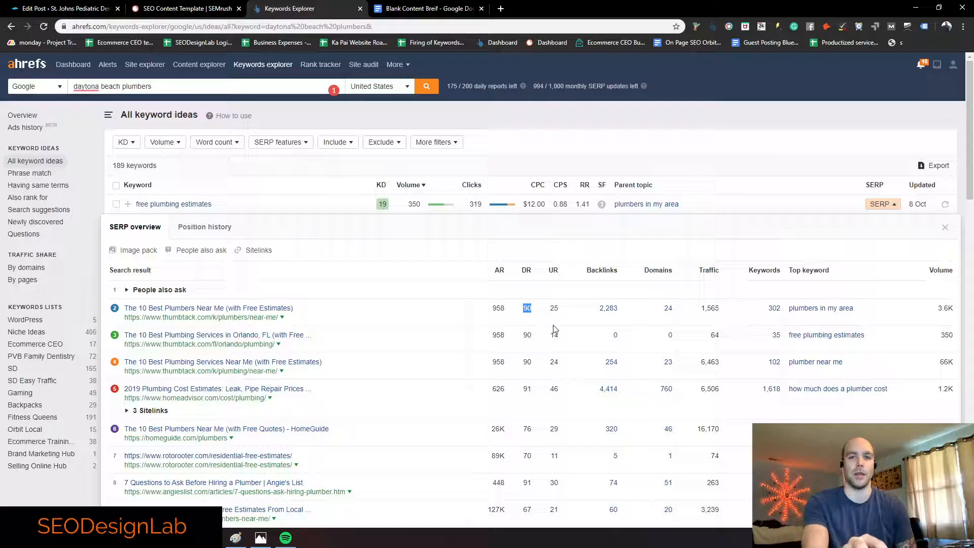
left_click_drag(700, 272, 724, 274)
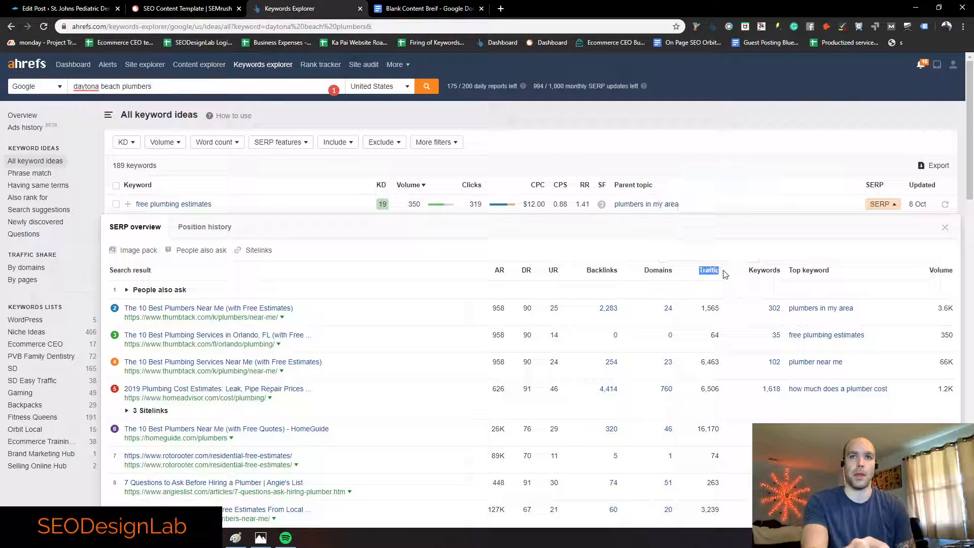
left_click(531, 308)
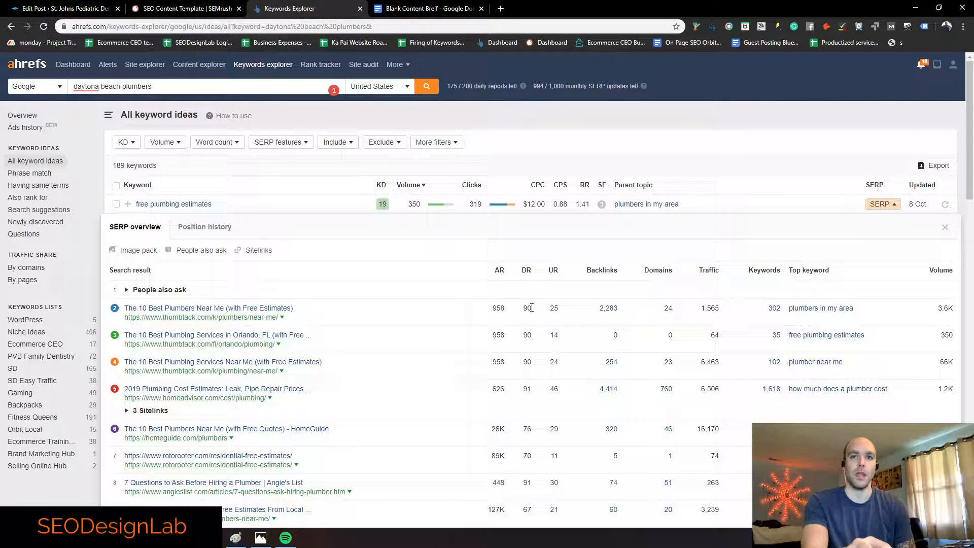
scroll(531, 308, "down", 3)
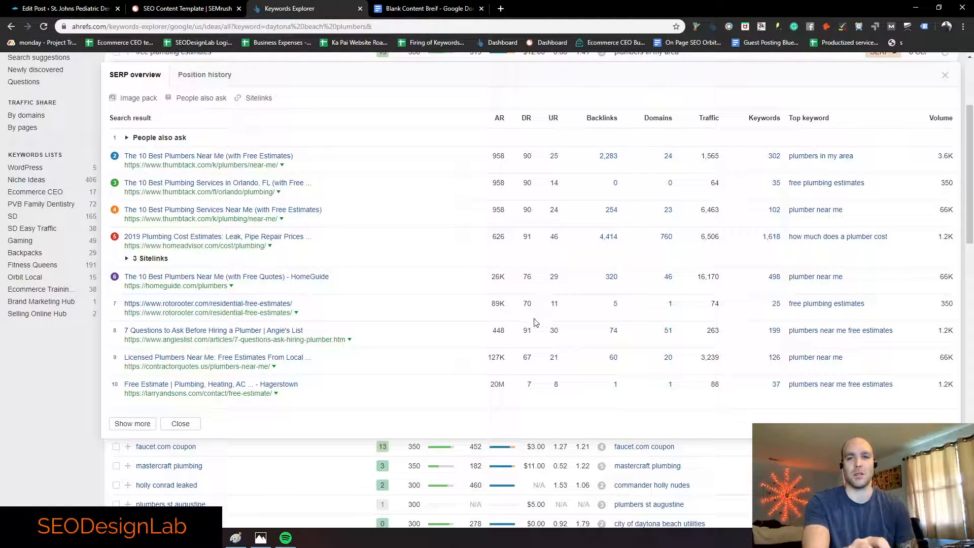
double_click(530, 384)
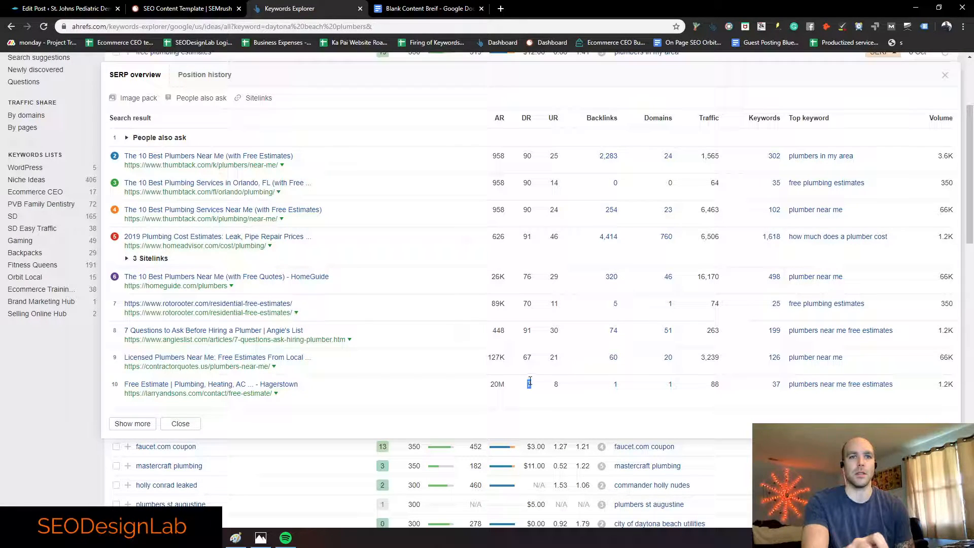
scroll(529, 384, "up", 1)
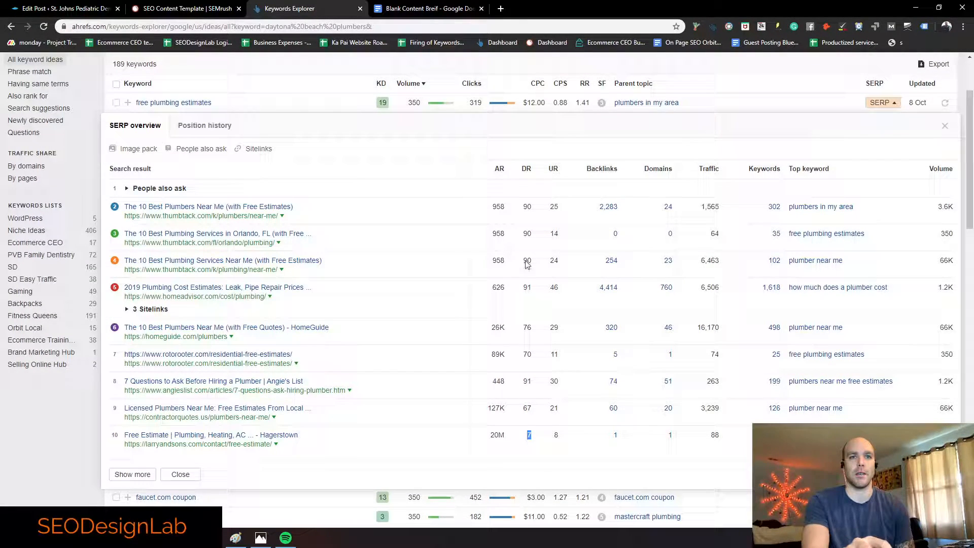
scroll(527, 273, "up", 1)
left_click(945, 176)
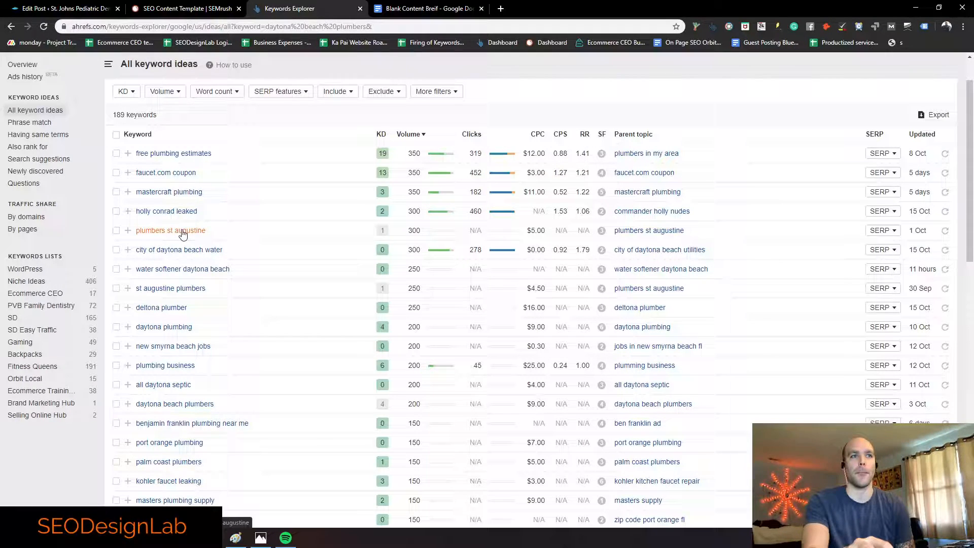
Step: Review the top-ranking SERP results for 'plumbers st augustine'
left_click(873, 231)
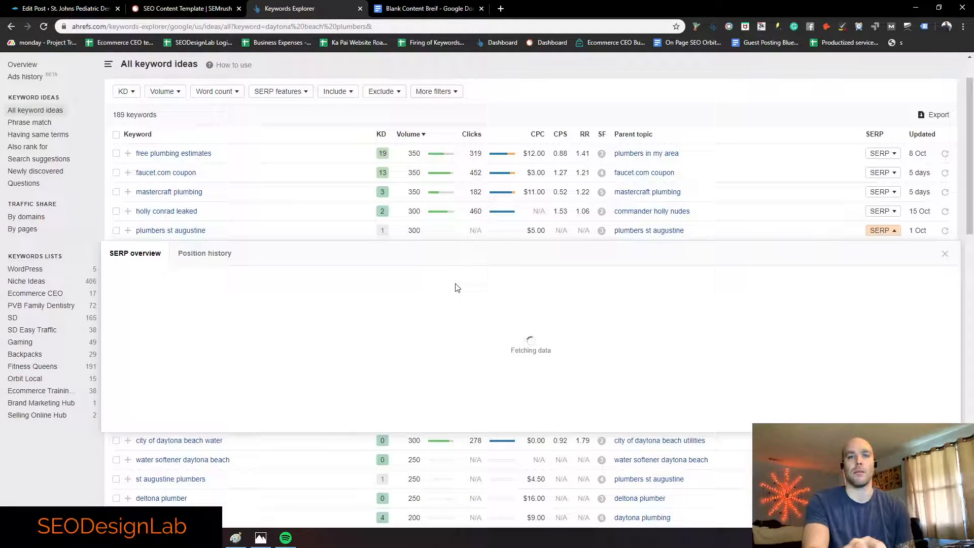
scroll(476, 285, "down", 1)
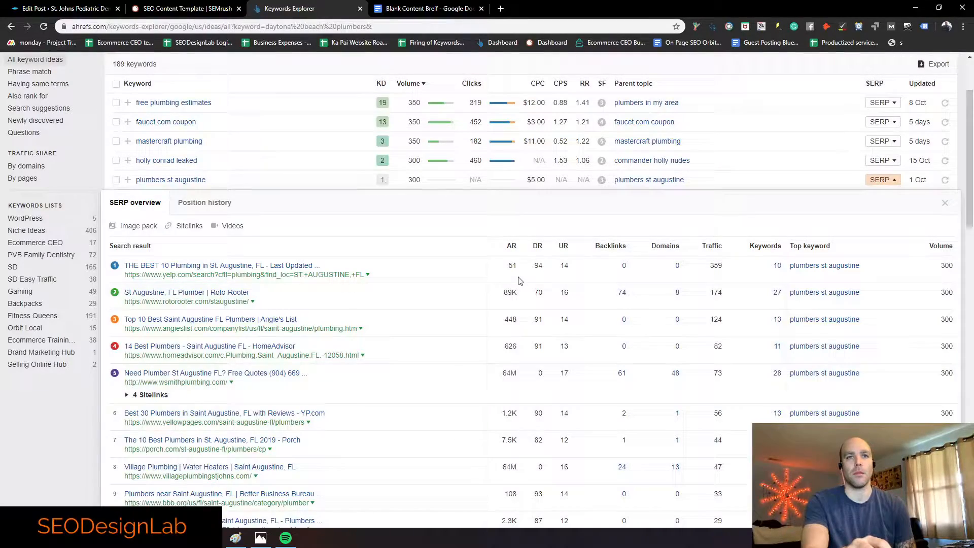
scroll(518, 280, "down", 2)
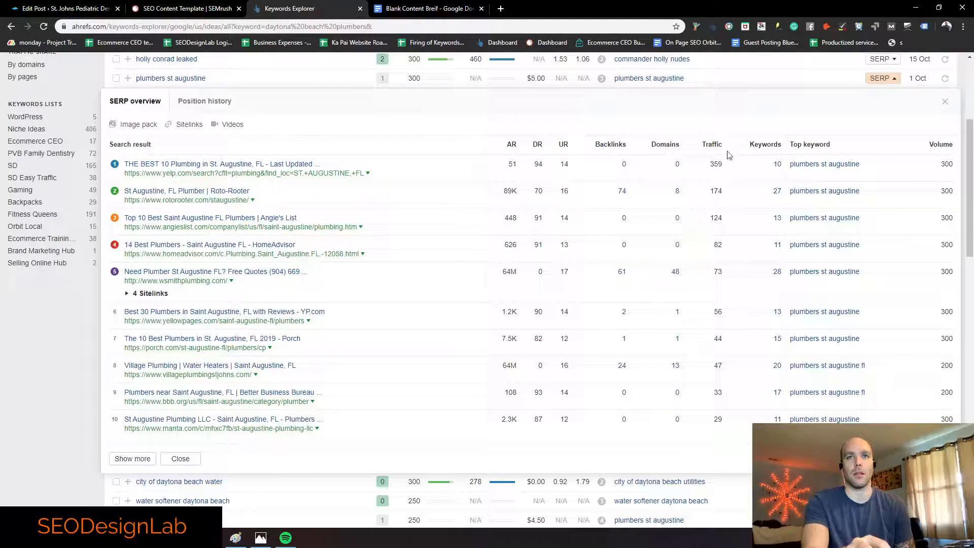
left_click(945, 101)
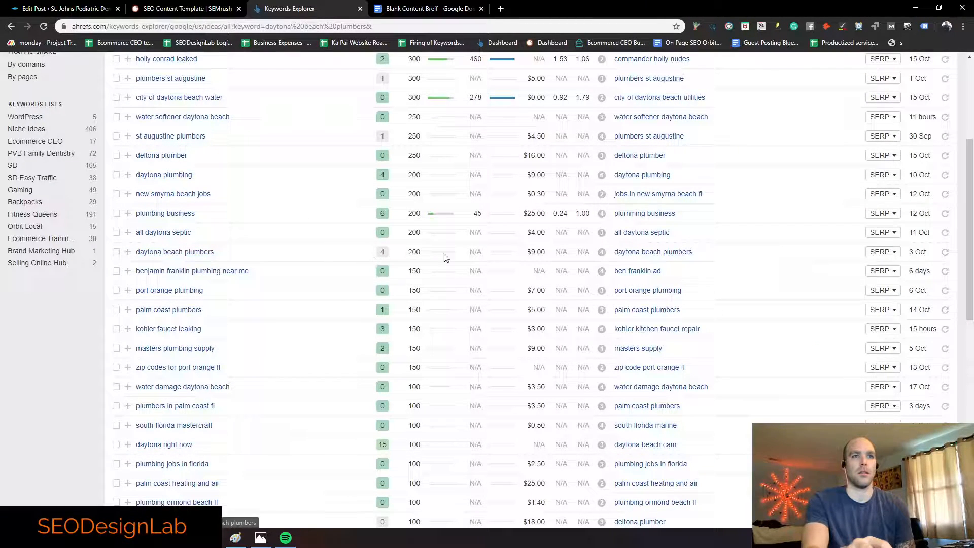
Step: Review the 'daytona beach plumbers' SERP and DR, then copy and tick that keyword
left_click(881, 252)
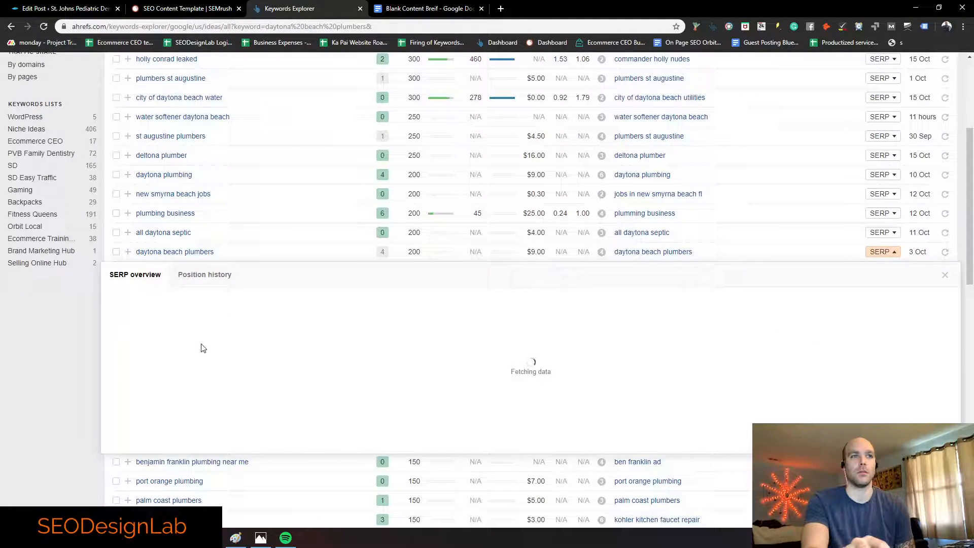
scroll(425, 366, "down", 3)
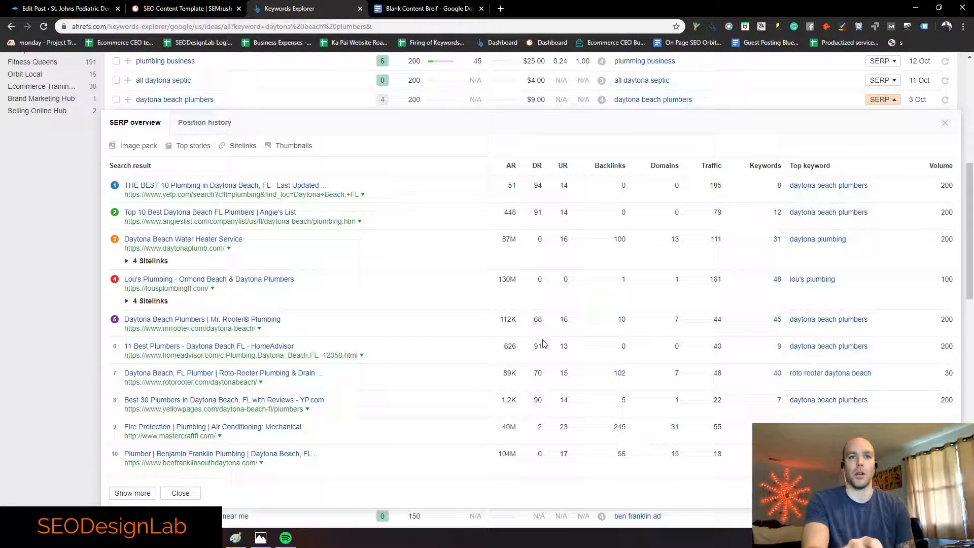
double_click(537, 165)
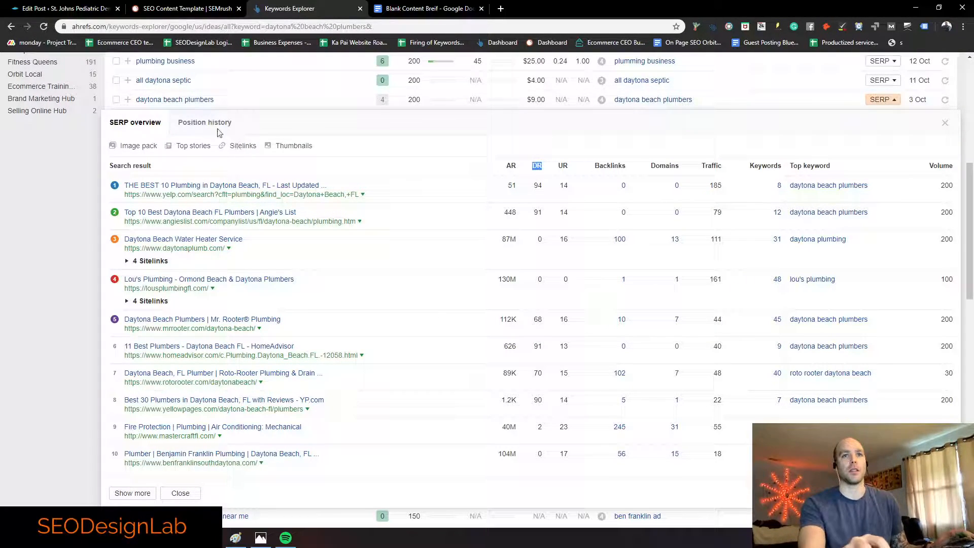
left_click_drag(218, 101, 138, 103)
key("ctrl+c")
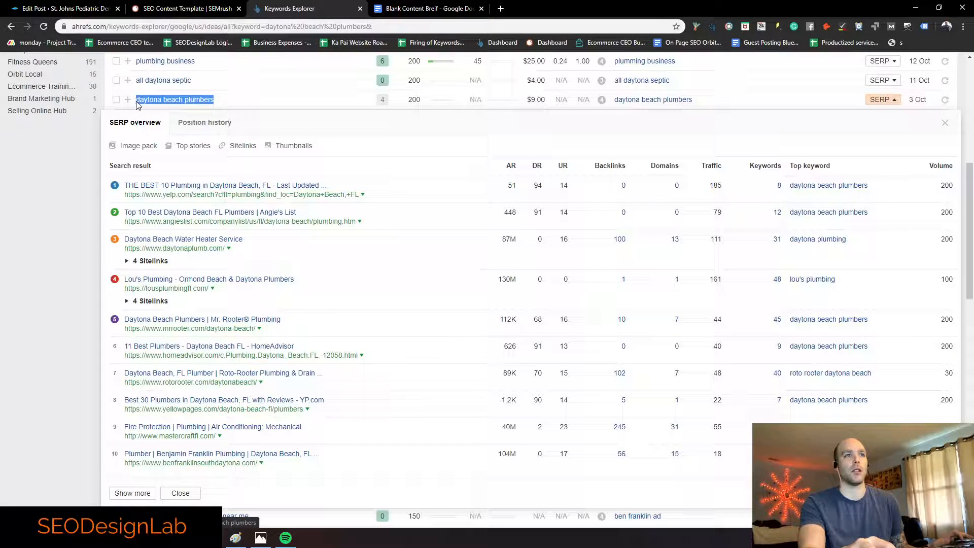
left_click(116, 99)
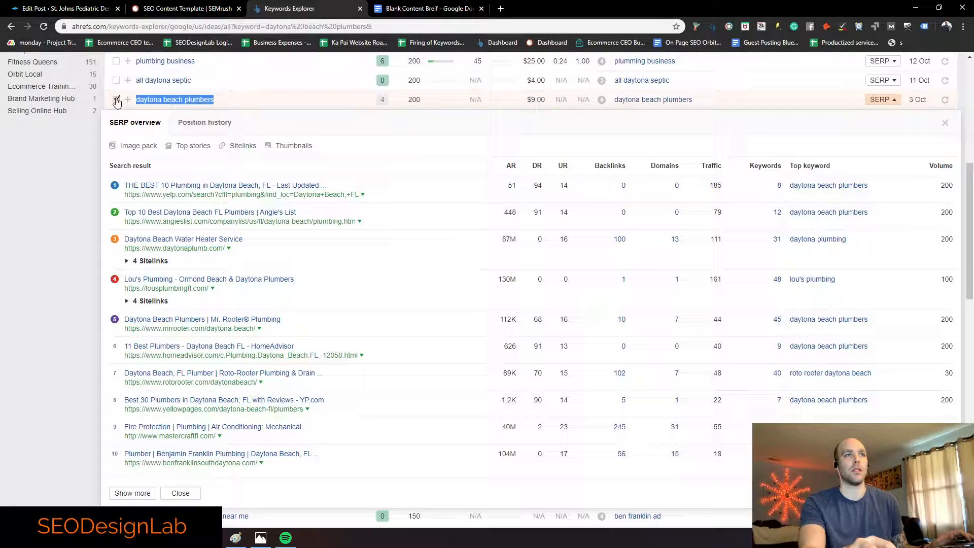
left_click(185, 8)
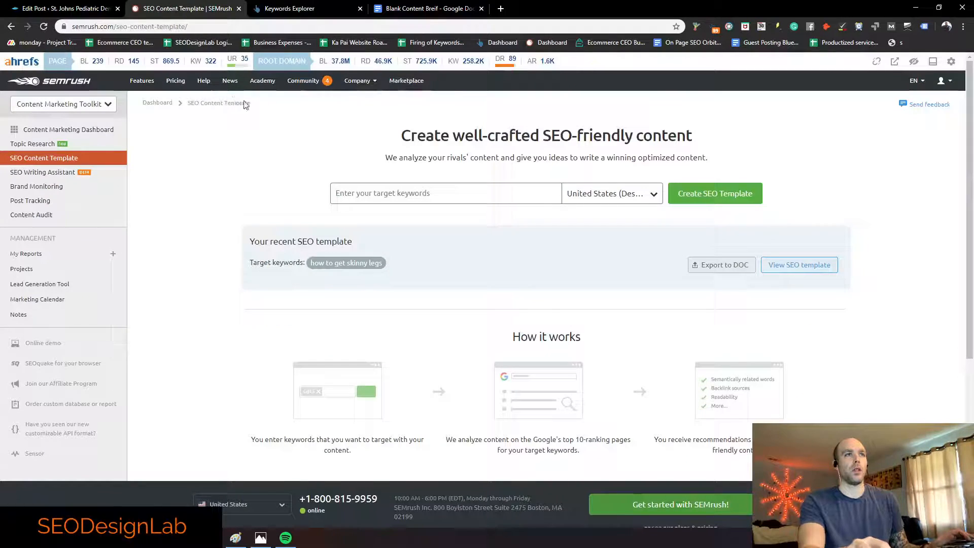
Step: Paste 'daytona beach plumbers' as the SEMrush target keyword
left_click(385, 195)
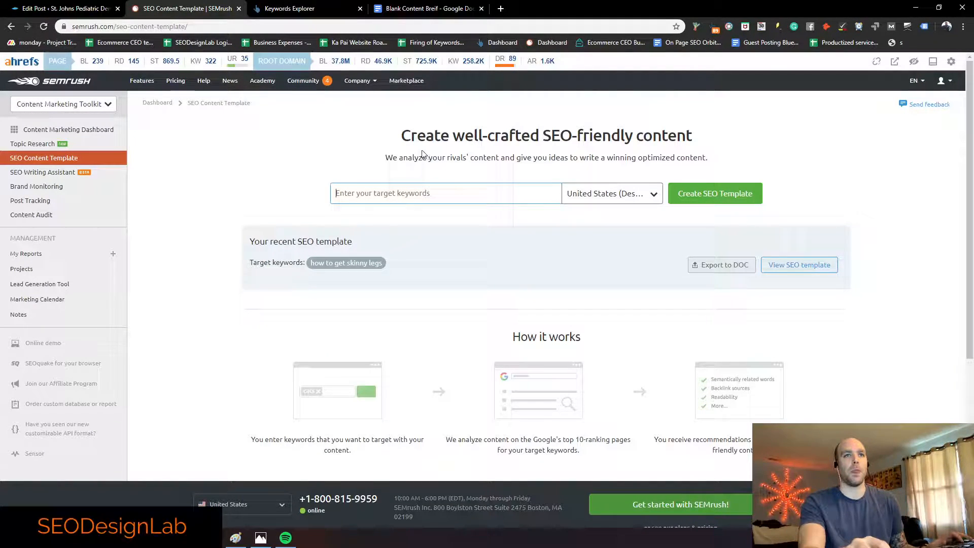
left_click(109, 104)
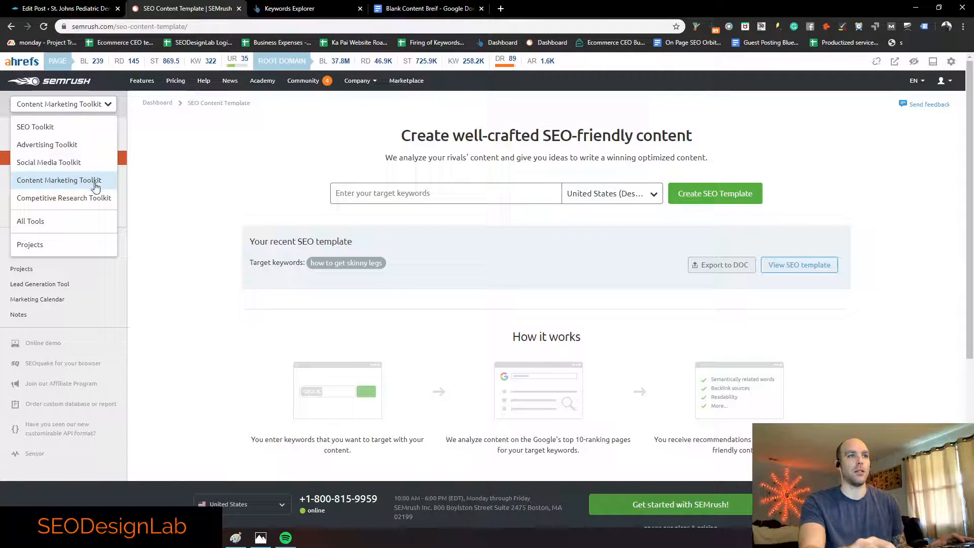
left_click(392, 200)
key("ctrl+v")
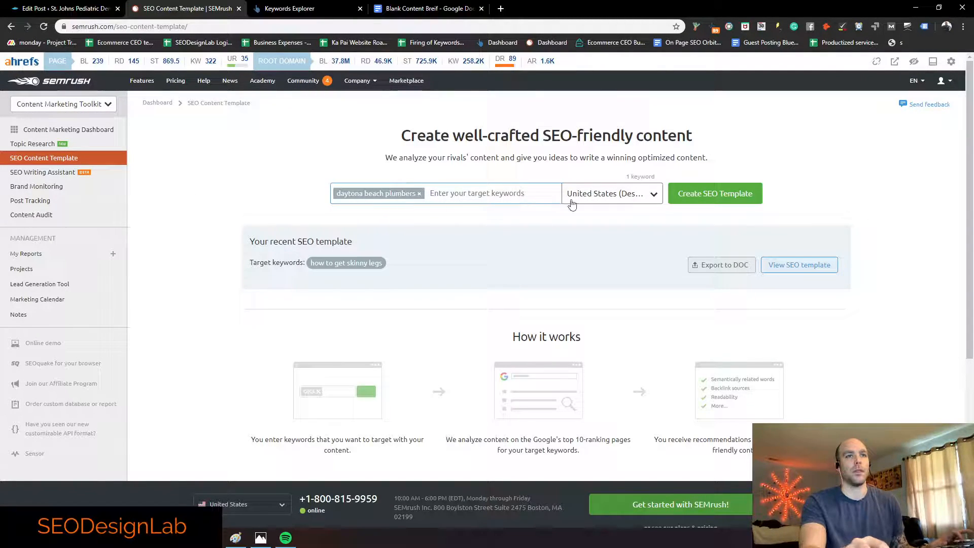
Step: Target Region Florida and City Daytona Beach, then create the SEO template
left_click(654, 195)
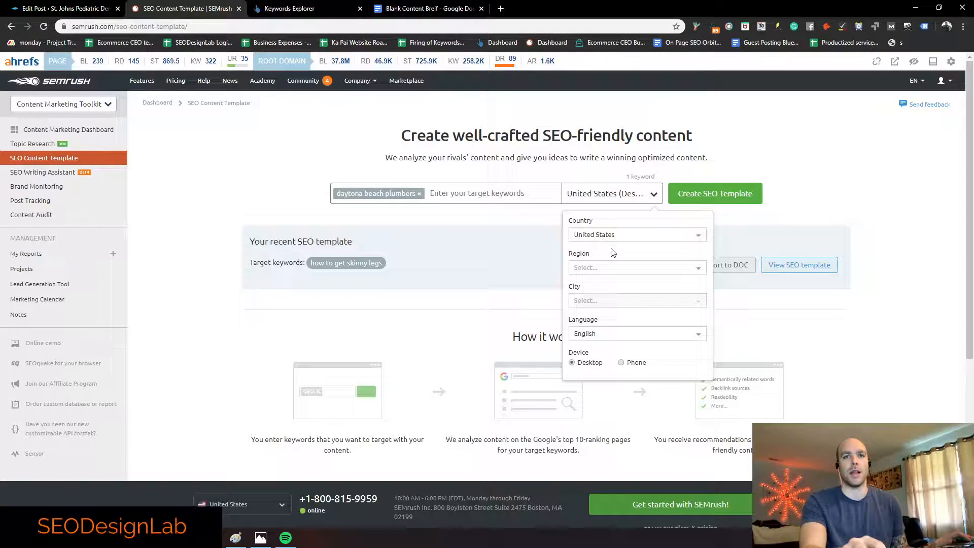
left_click(606, 267)
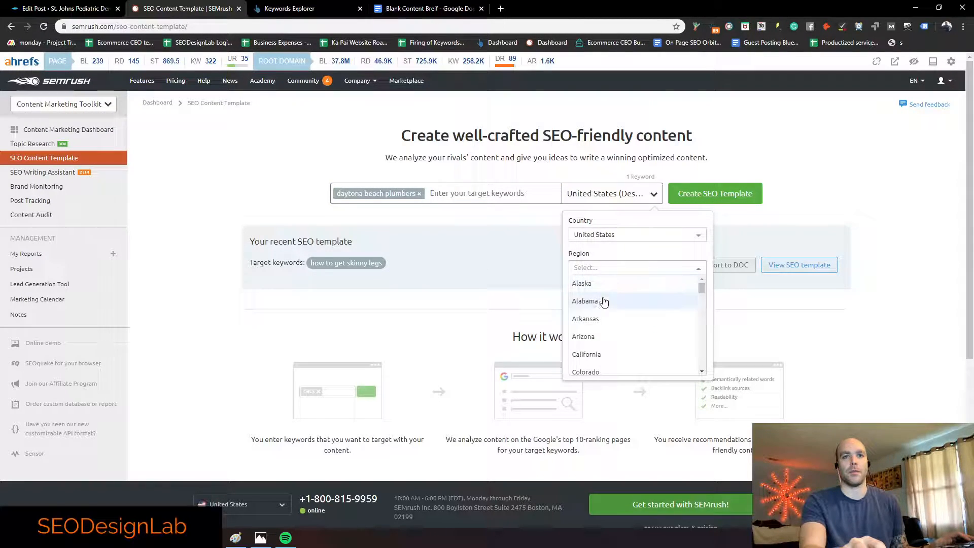
left_click(603, 267)
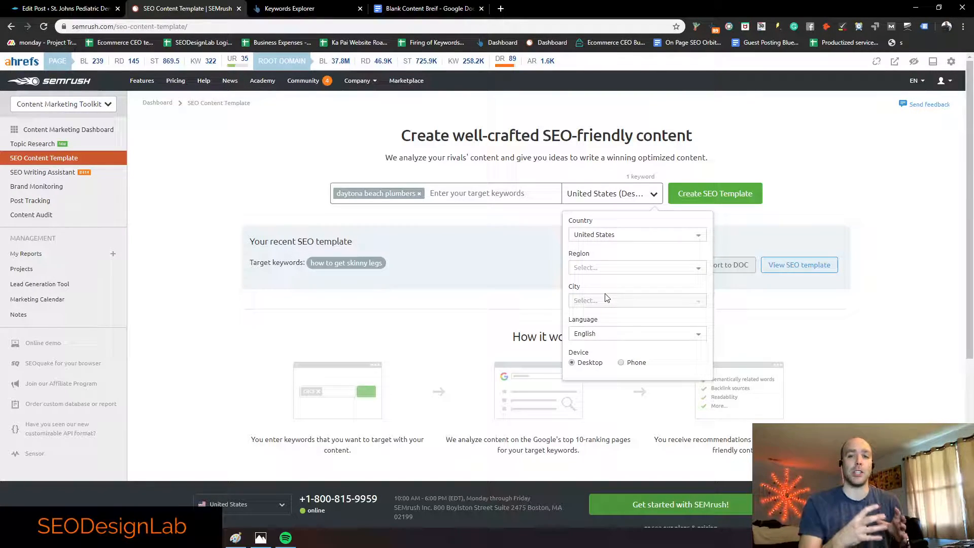
left_click(594, 269)
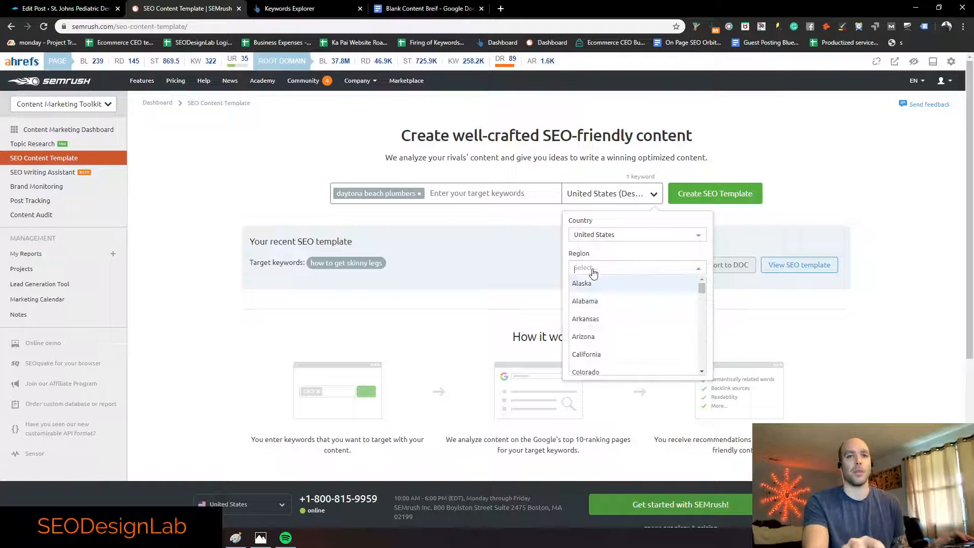
type("fl")
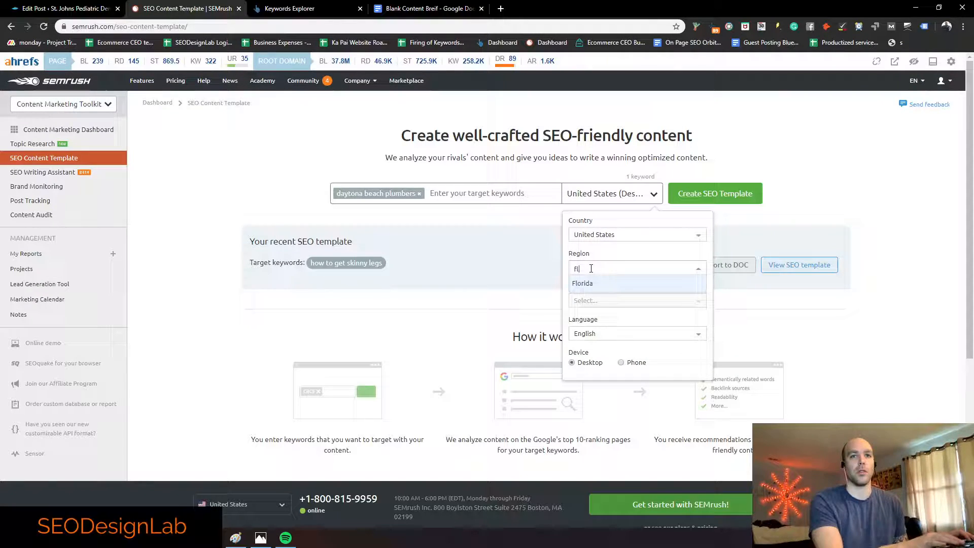
left_click(596, 282)
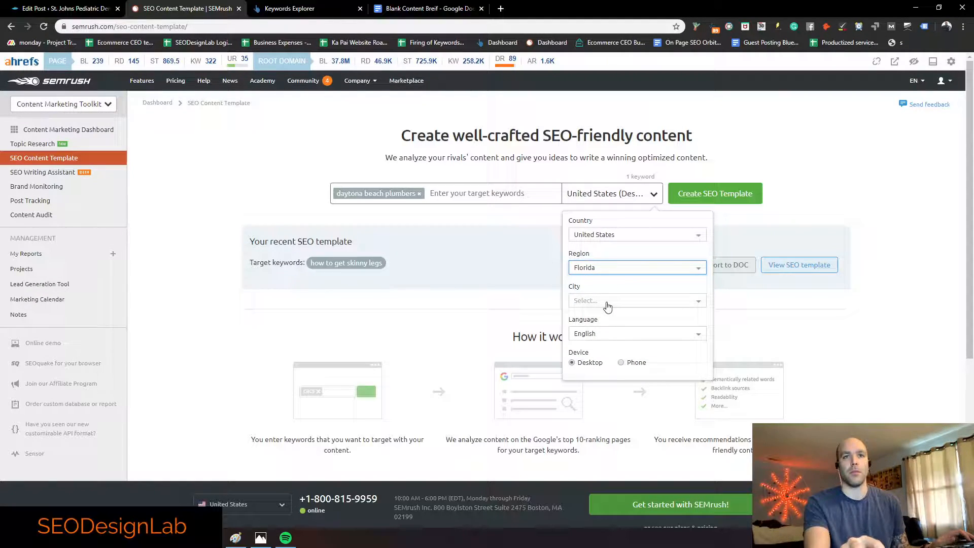
left_click(607, 303)
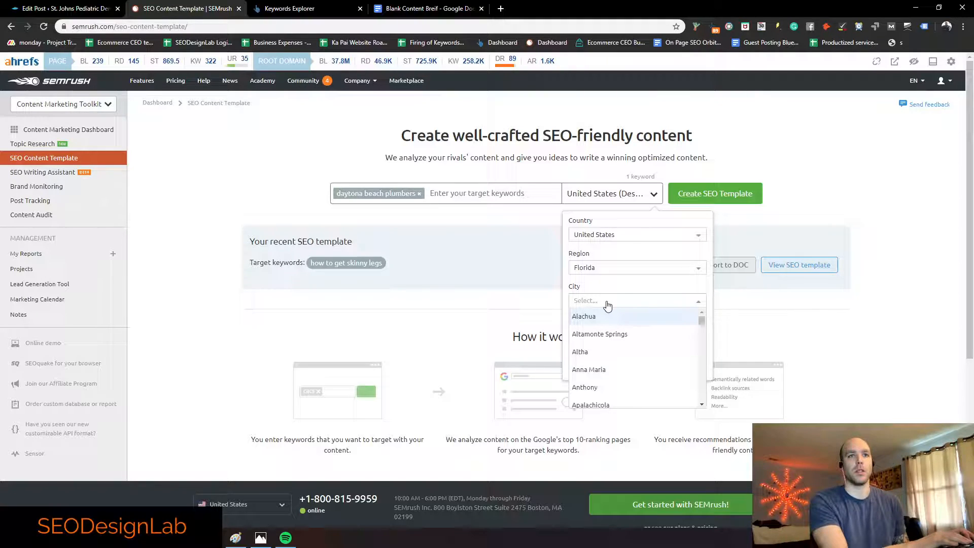
type("daut")
key("BackSpace")
key("BackSpace")
type("ytona beachj")
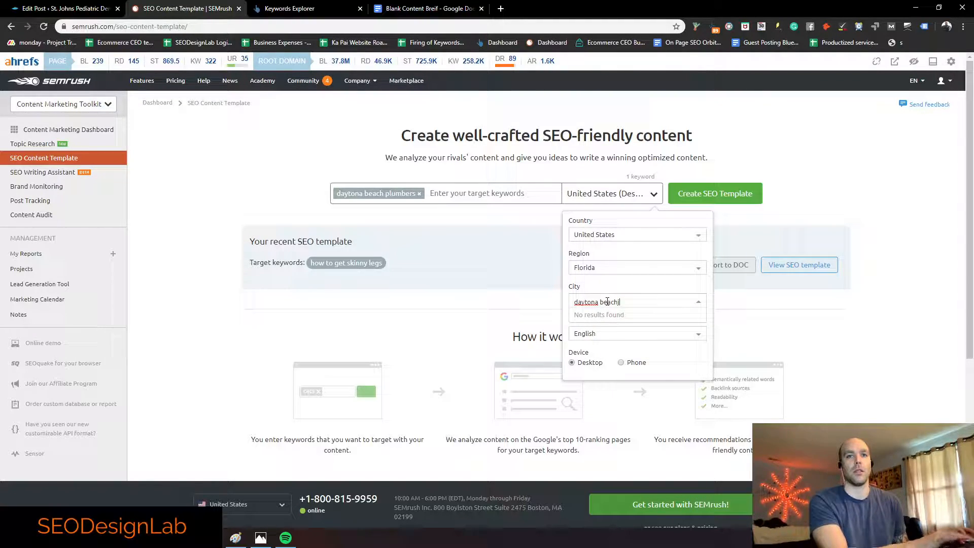
key("BackSpace")
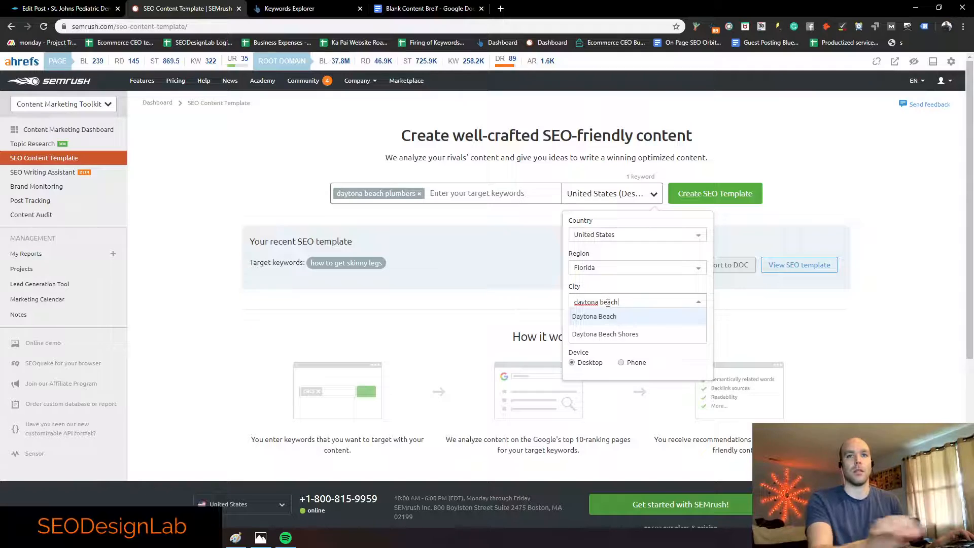
left_click(609, 315)
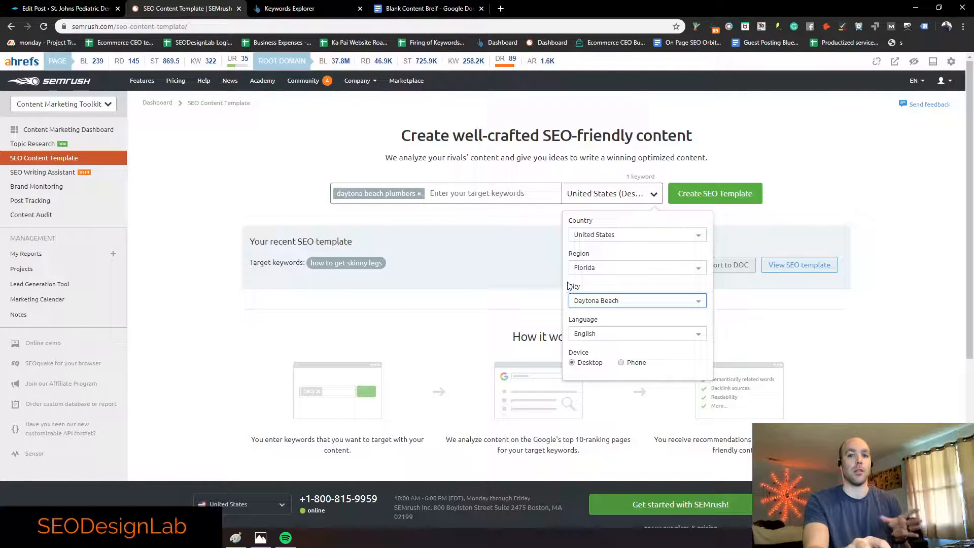
left_click(697, 197)
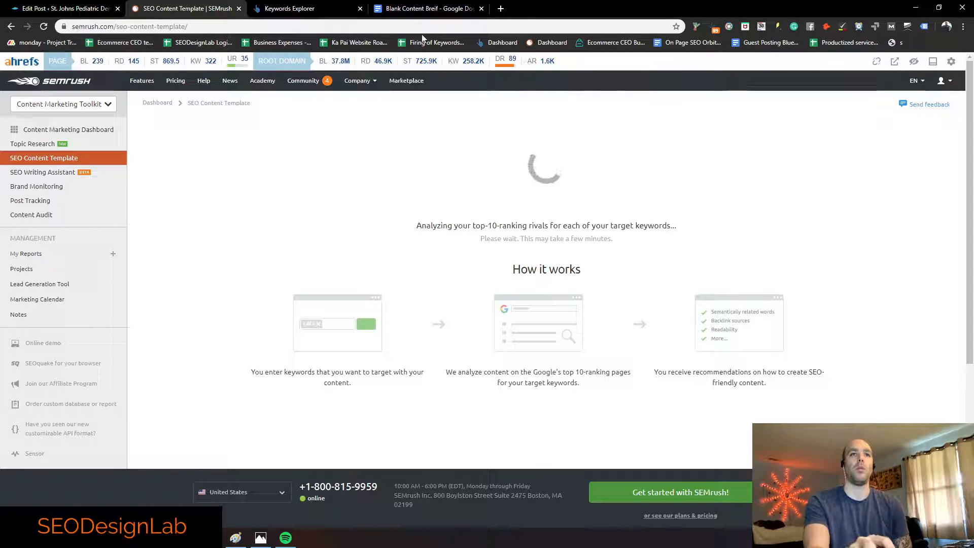
left_click(422, 9)
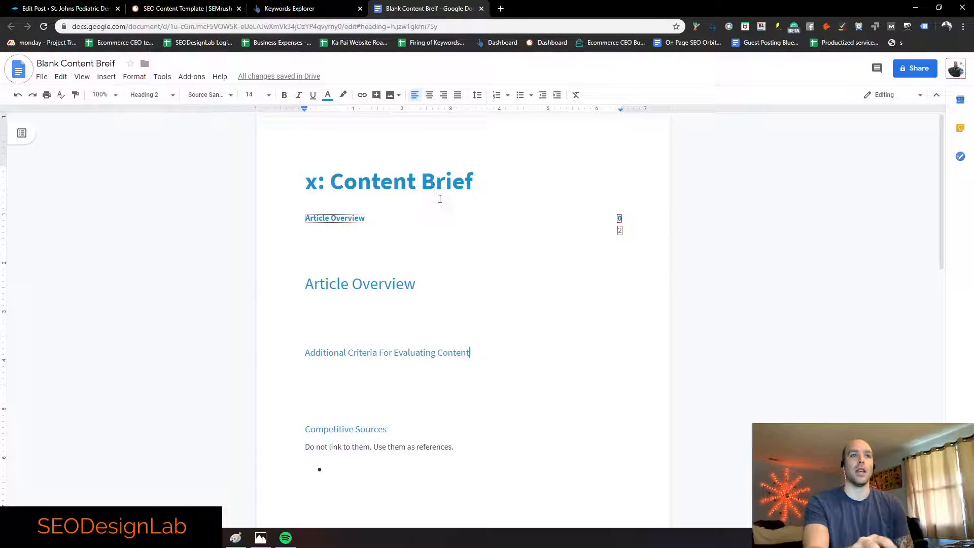
left_click_drag(471, 181, 408, 183)
left_click(407, 187)
scroll(370, 257, "down", 8)
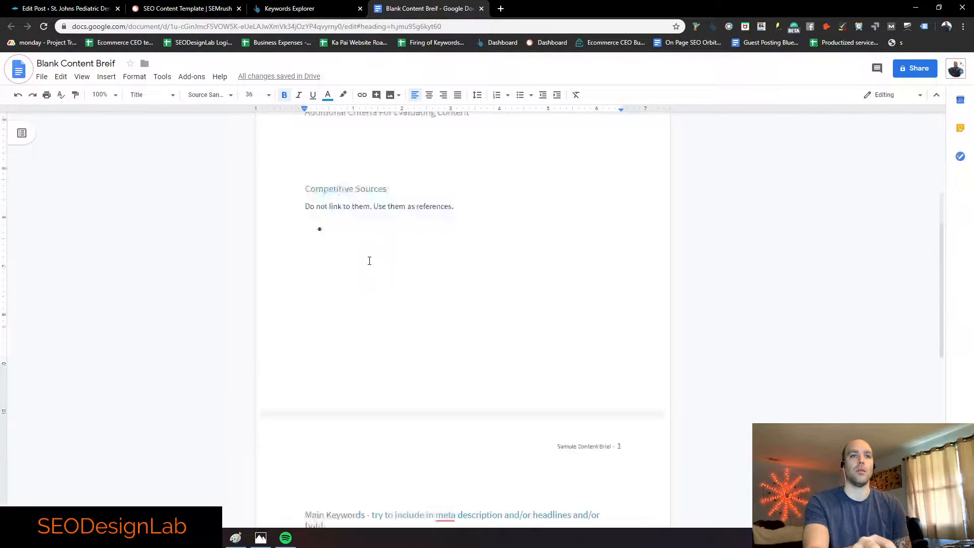
scroll(374, 249, "down", 5)
scroll(376, 239, "up", 13)
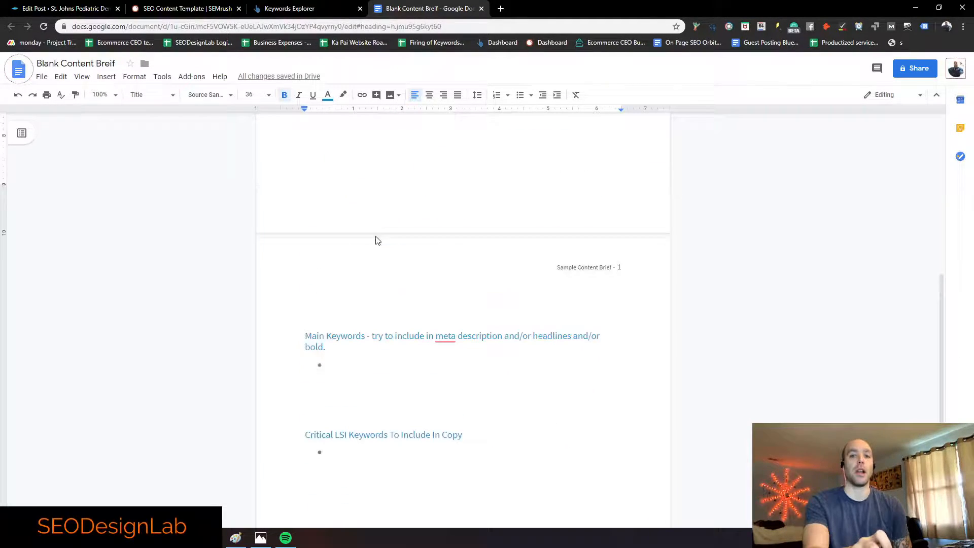
scroll(377, 237, "up", 3)
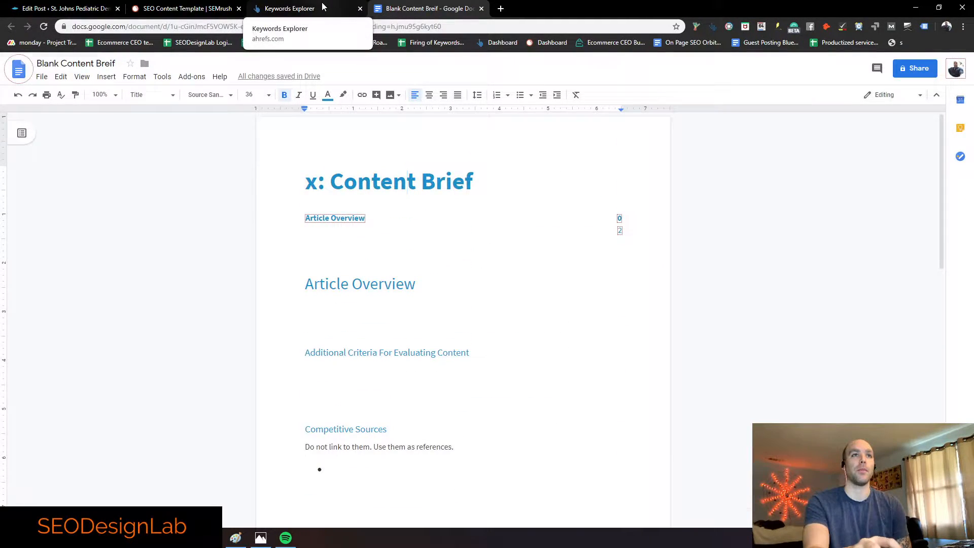
left_click(290, 8)
left_click(191, 13)
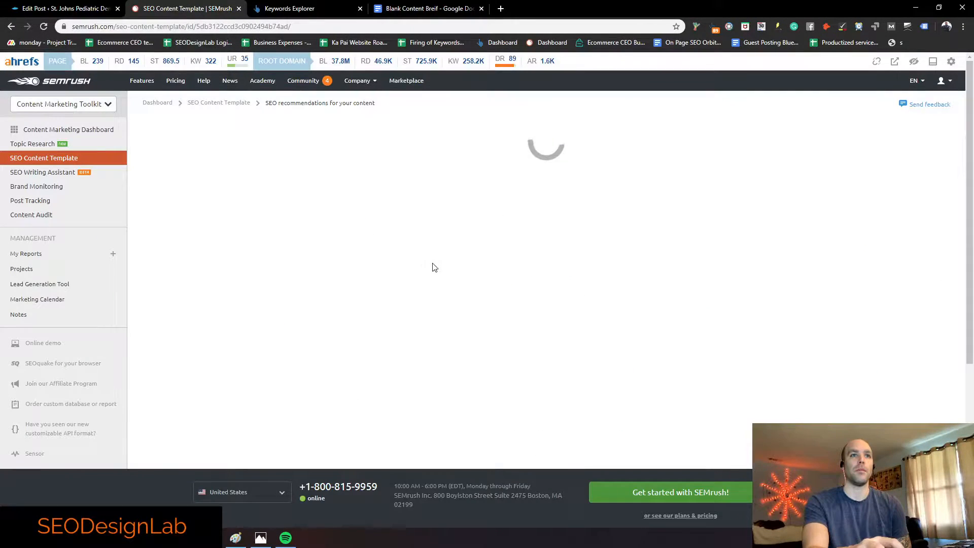
Step: Select all the semantically related word chips, plumbing services through water heaters
scroll(460, 244, "down", 2)
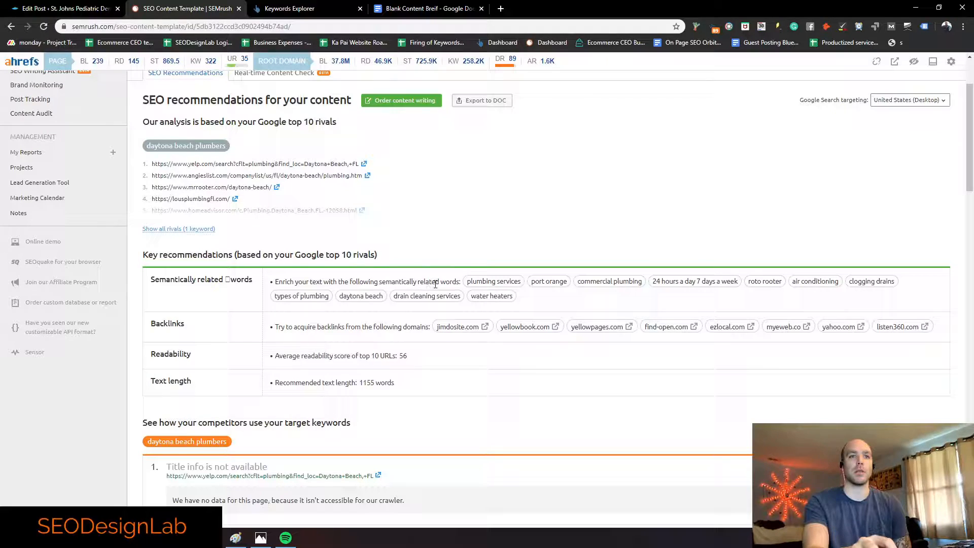
left_click_drag(528, 308, 462, 283)
key("ctrl+c")
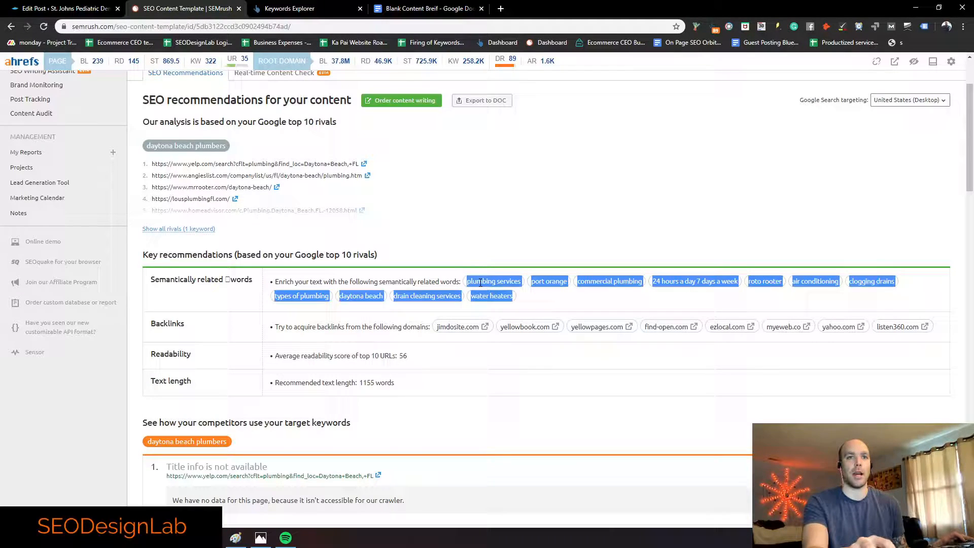
left_click(538, 306)
left_click_drag(526, 299, 467, 283)
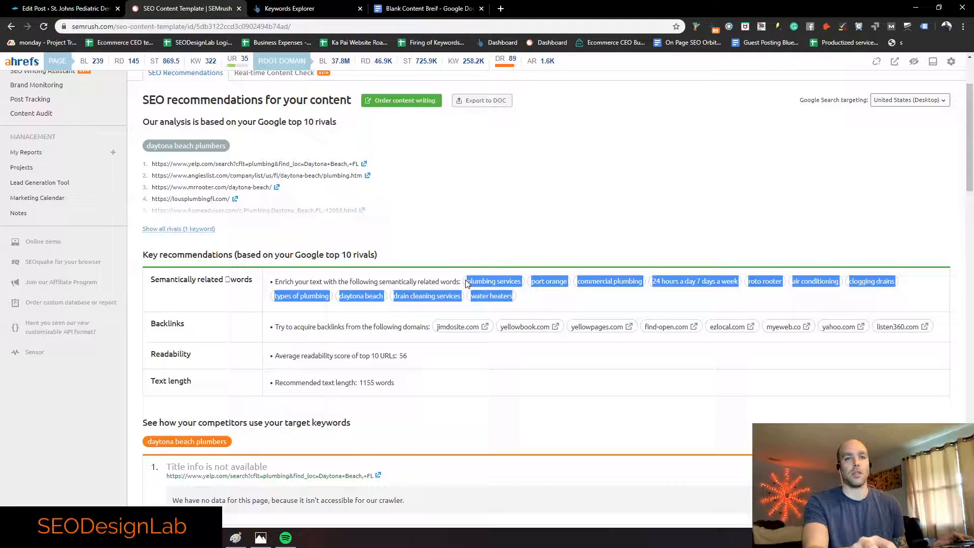
scroll(498, 260, "up", 2)
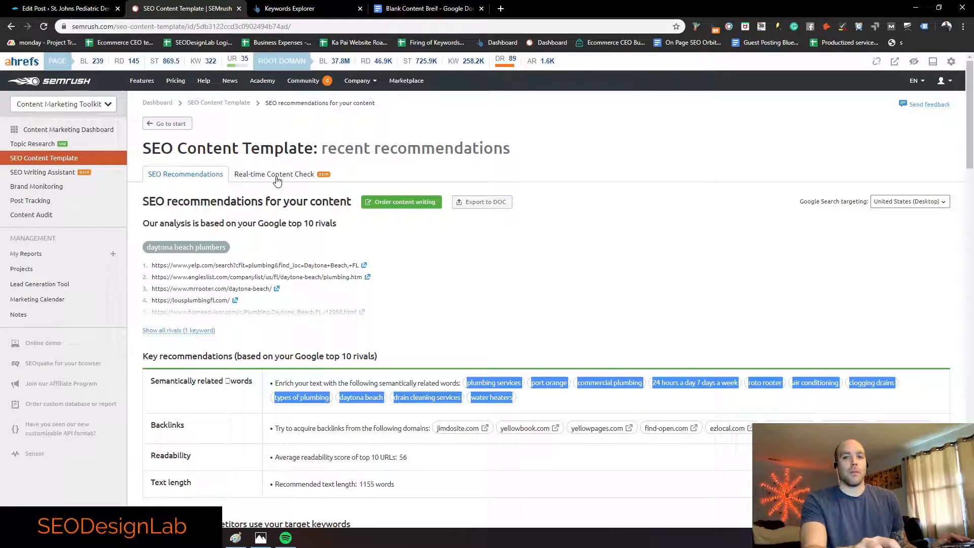
Step: Paste the related words into the Real-time Content Check, meeting all 11
left_click(277, 178)
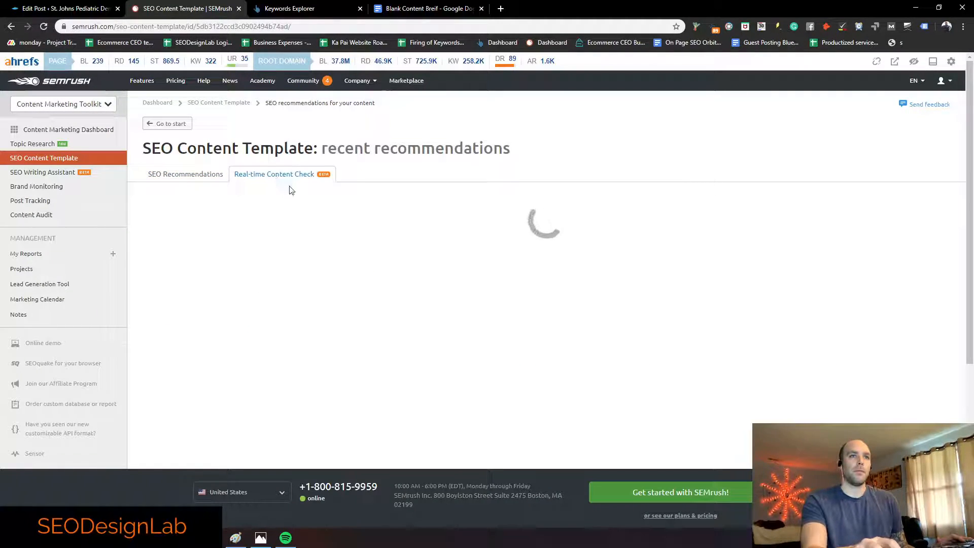
scroll(515, 224, "down", 1)
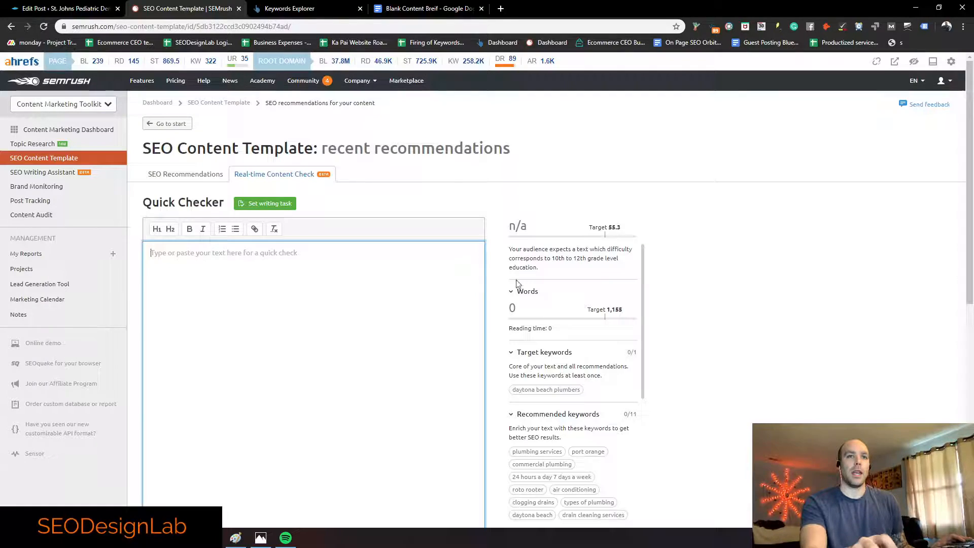
scroll(513, 279, "up", 1)
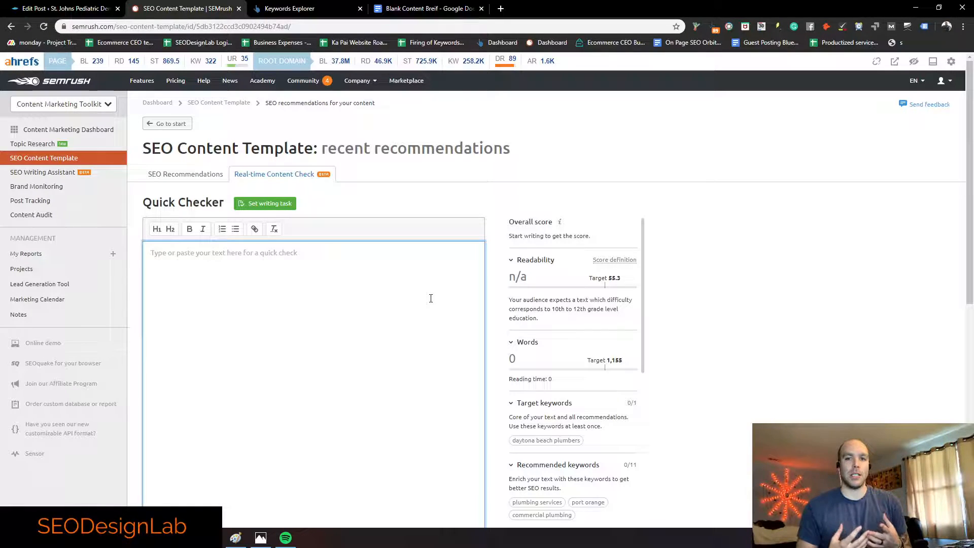
key("ctrl+v")
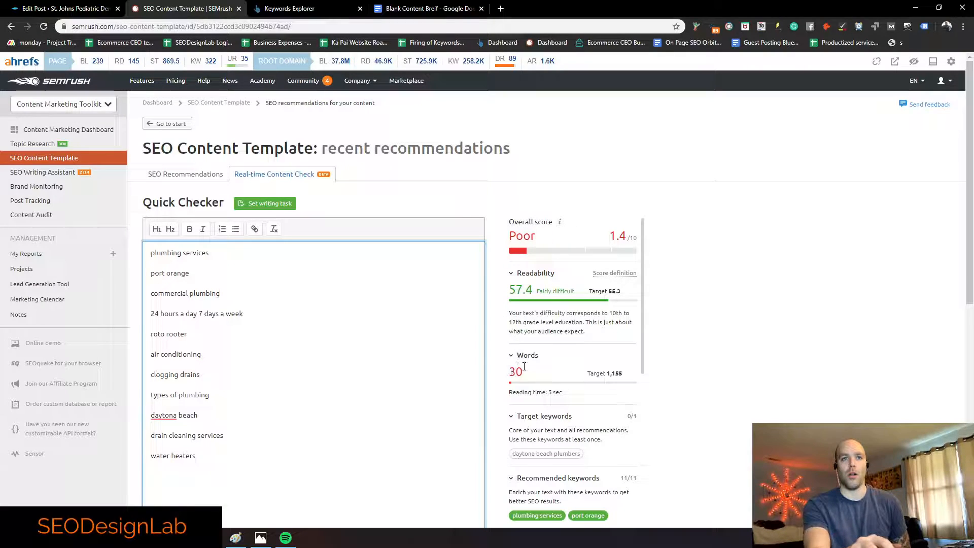
scroll(606, 390, "down", 3)
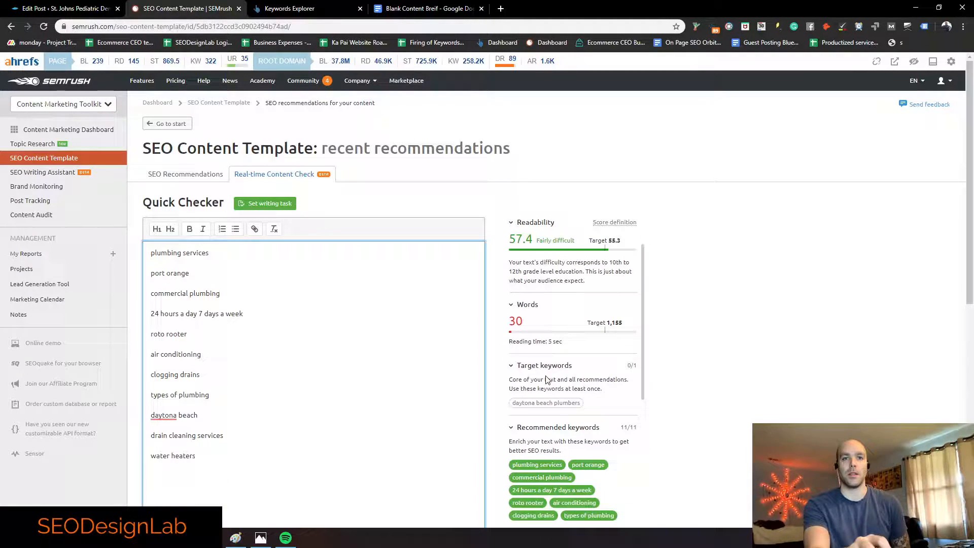
scroll(568, 395, "down", 1)
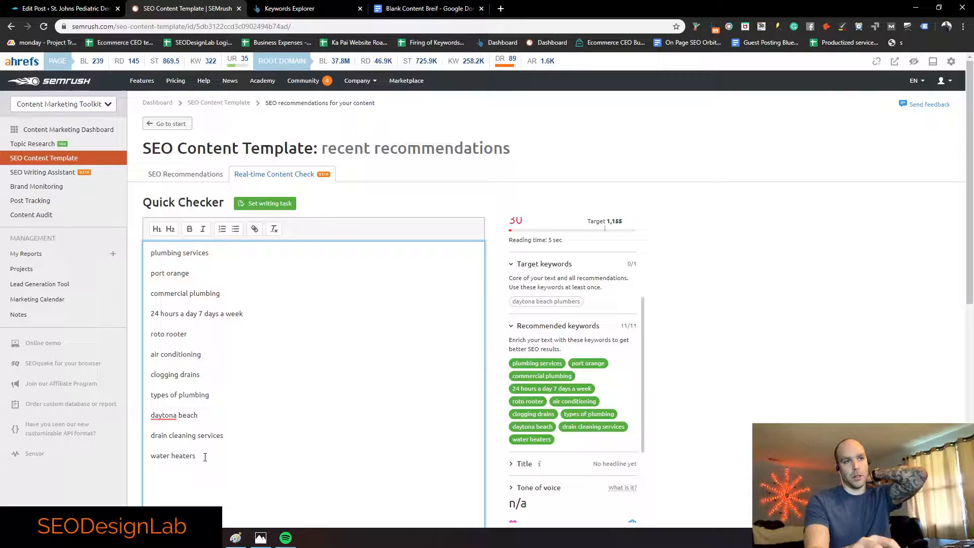
Step: Copy all eleven keyword lines and return to the Google Docs brief
key("ctrl+a")
key("ctrl+c")
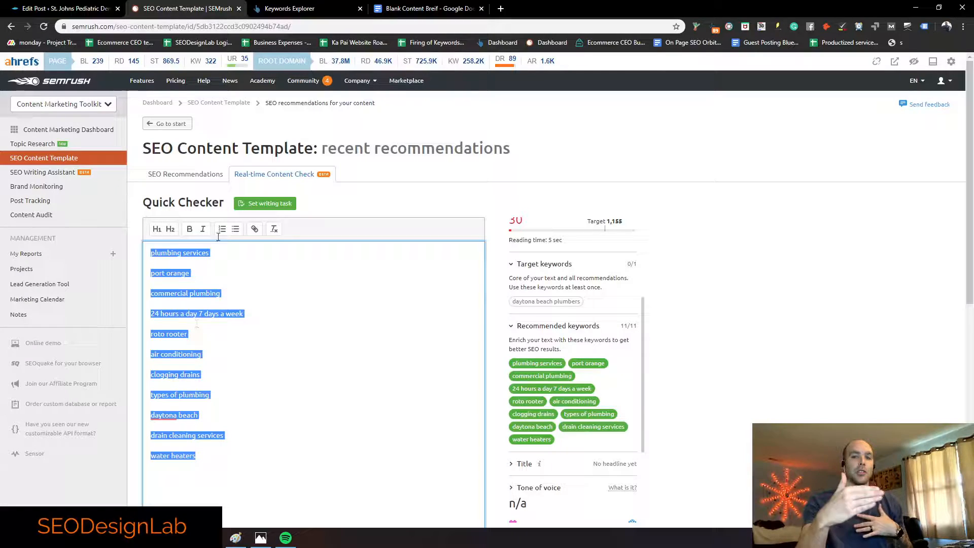
left_click(428, 9)
scroll(349, 300, "down", 9)
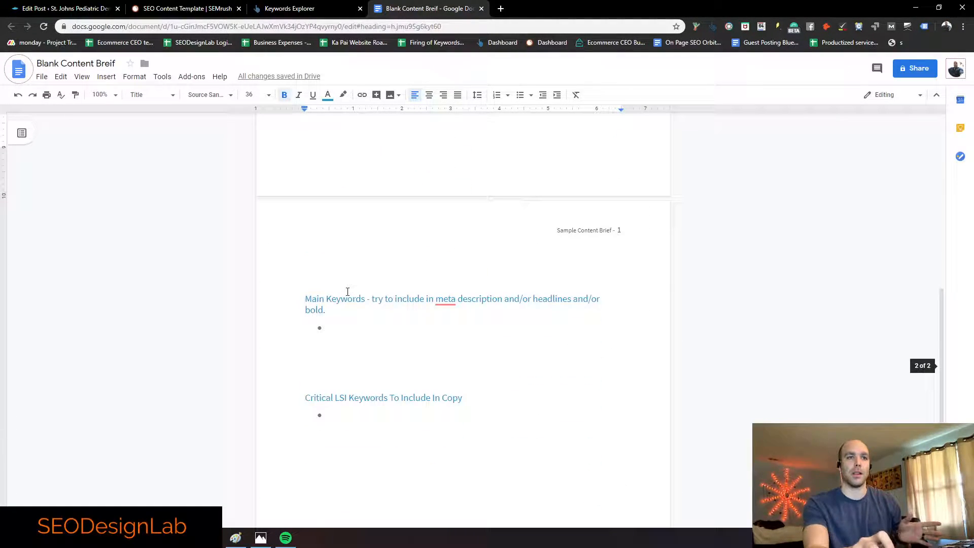
Step: Paste the keyword list into the empty Critical LSI Keywords bullet
scroll(349, 304, "down", 1)
left_click(343, 363)
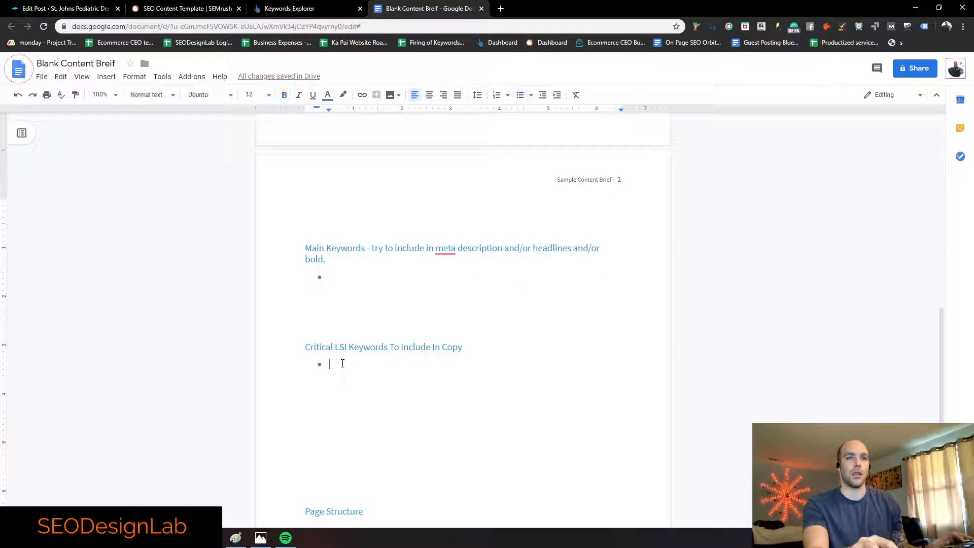
key("ctrl+v")
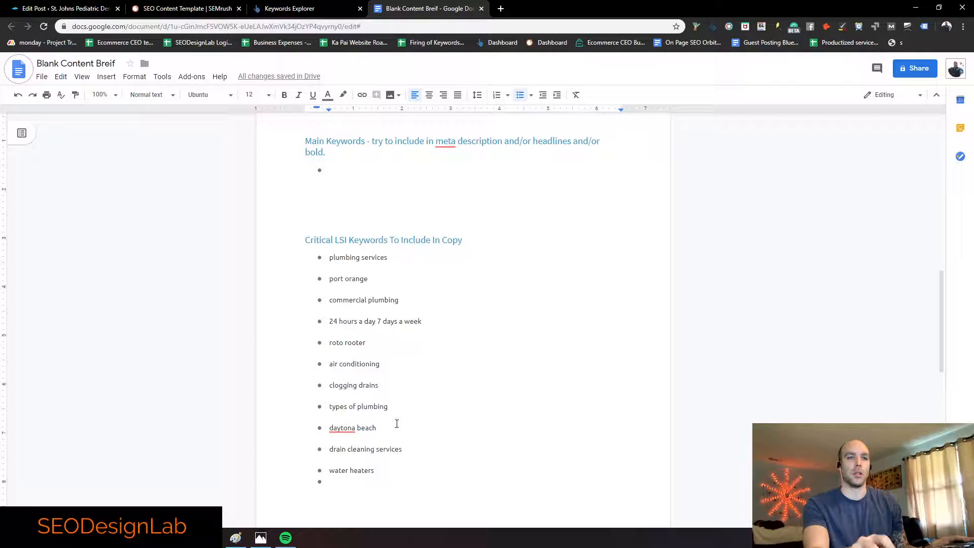
left_click_drag(373, 280, 331, 278)
left_click(395, 280)
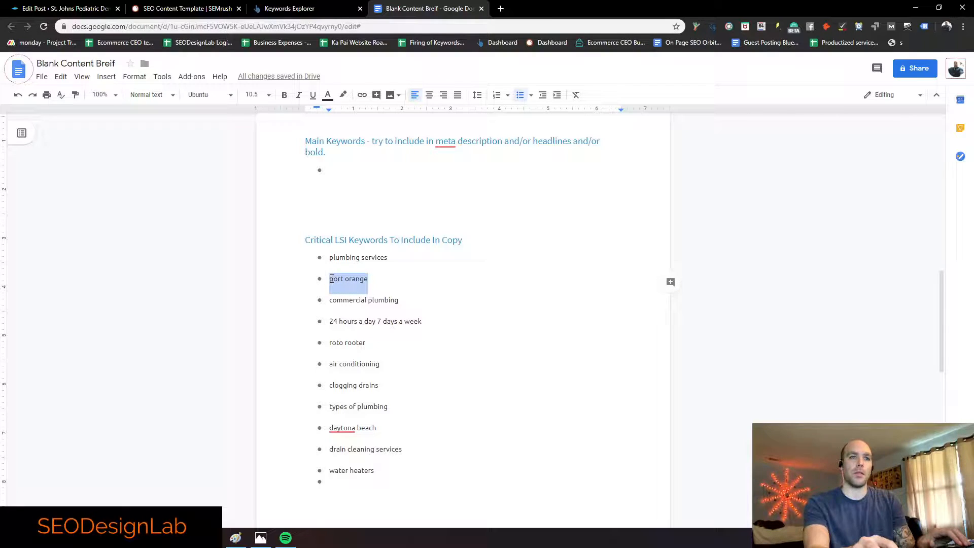
left_click(389, 300)
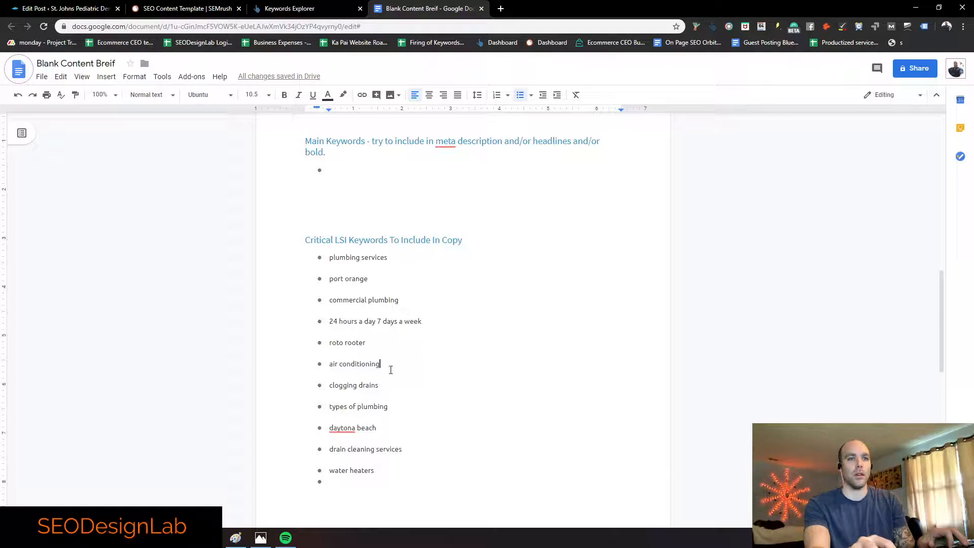
Step: Delete 'air conditioning' and the extra empty bullet after water heaters
left_click_drag(357, 366, 326, 366)
key("BackSpace")
key("BackSpace")
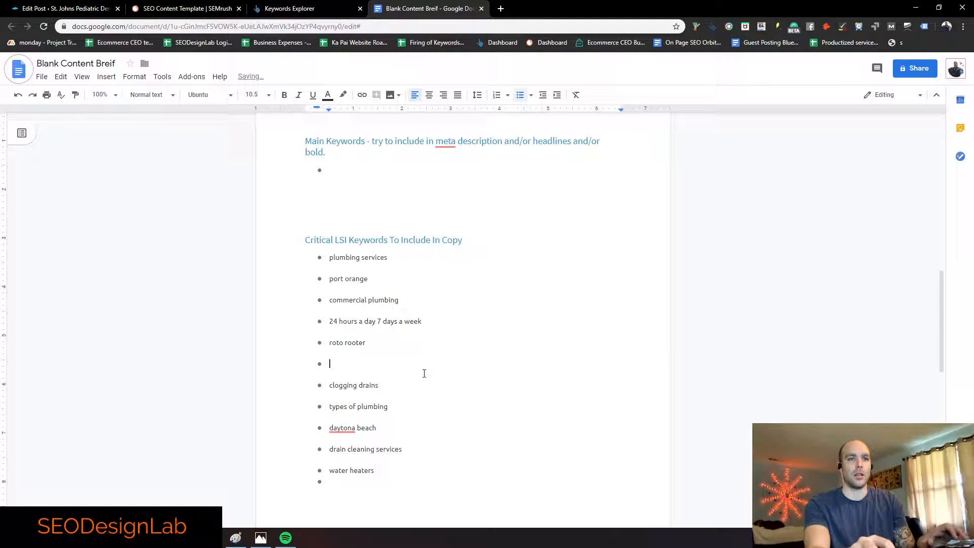
key("BackSpace")
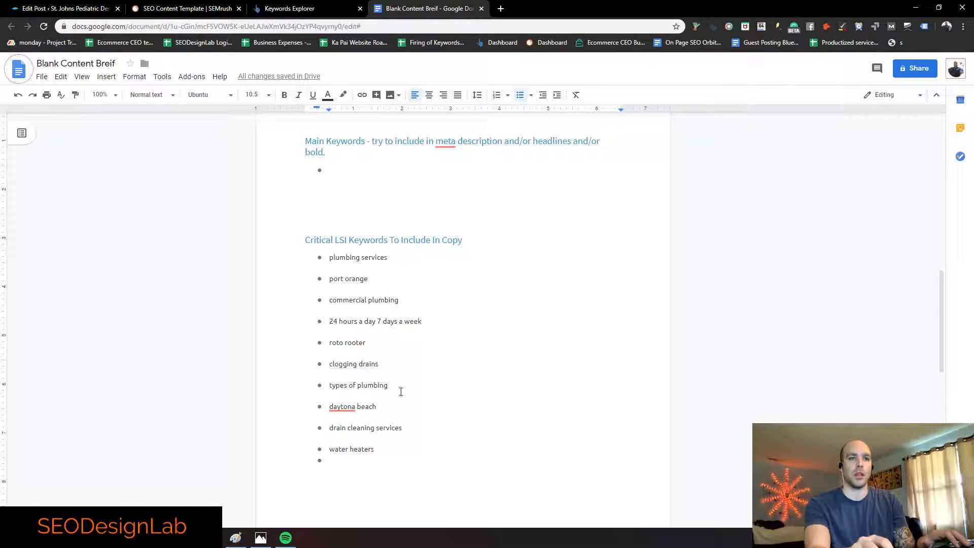
scroll(339, 365, "down", 1)
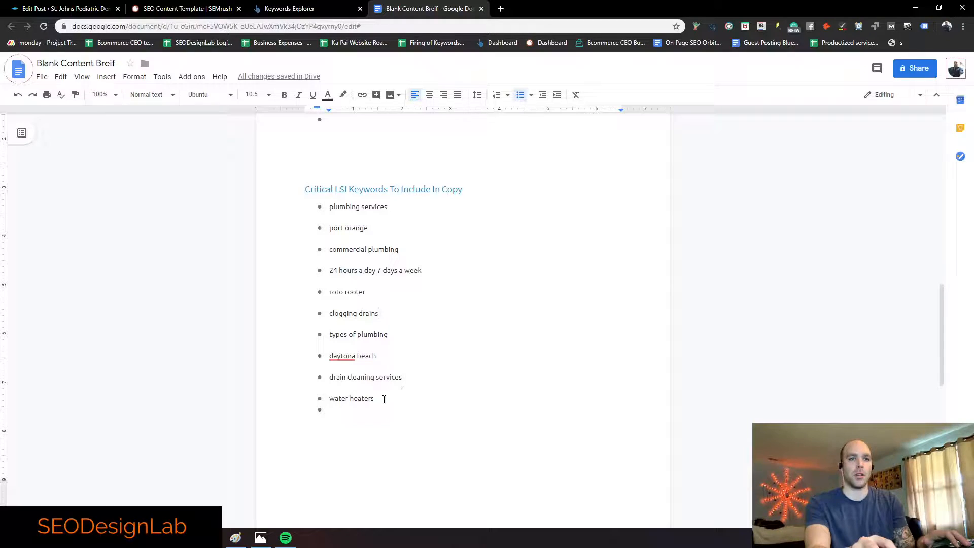
key("BackSpace")
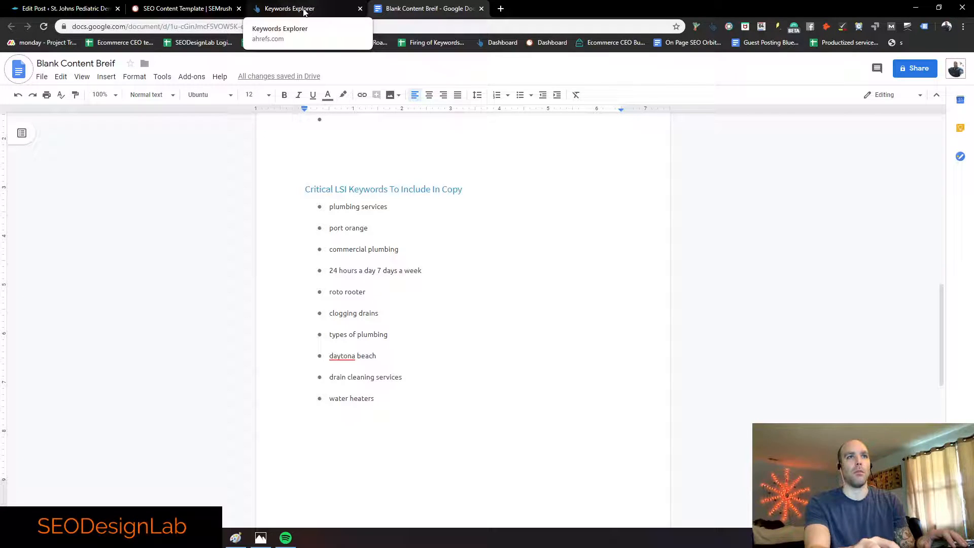
scroll(386, 382, "up", 3)
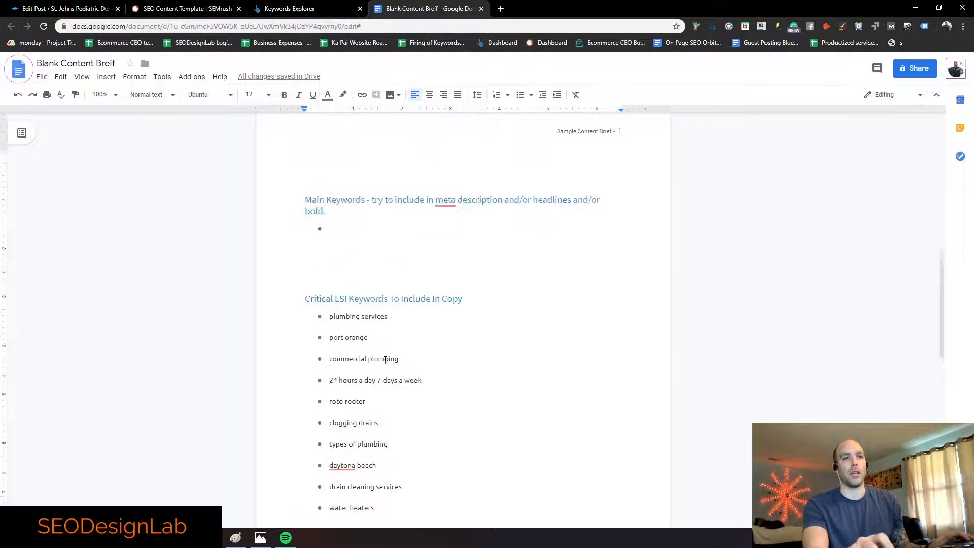
left_click(331, 271)
Step: Copy the 'daytona beach plumbers' keyword from SEMrush's checker back to the brief
left_click(144, 7)
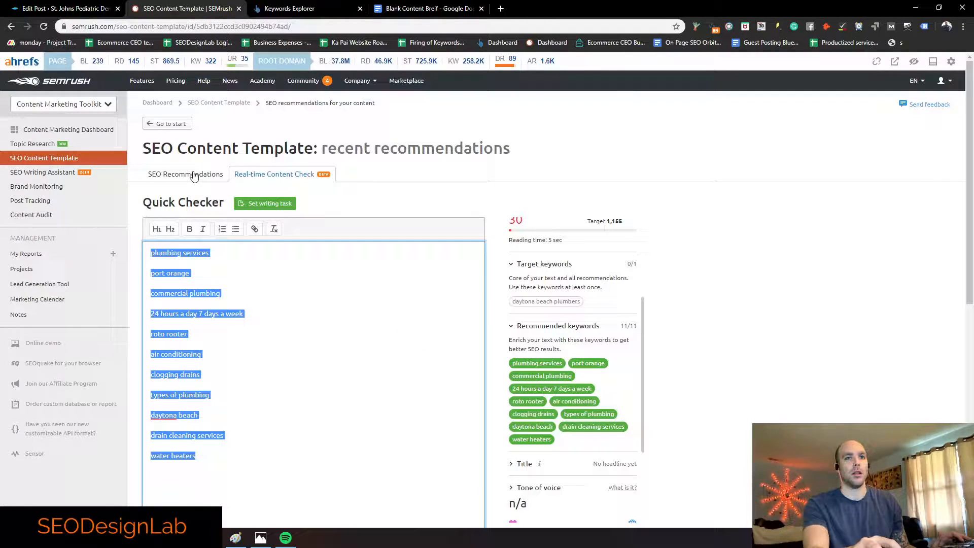
left_click(568, 302)
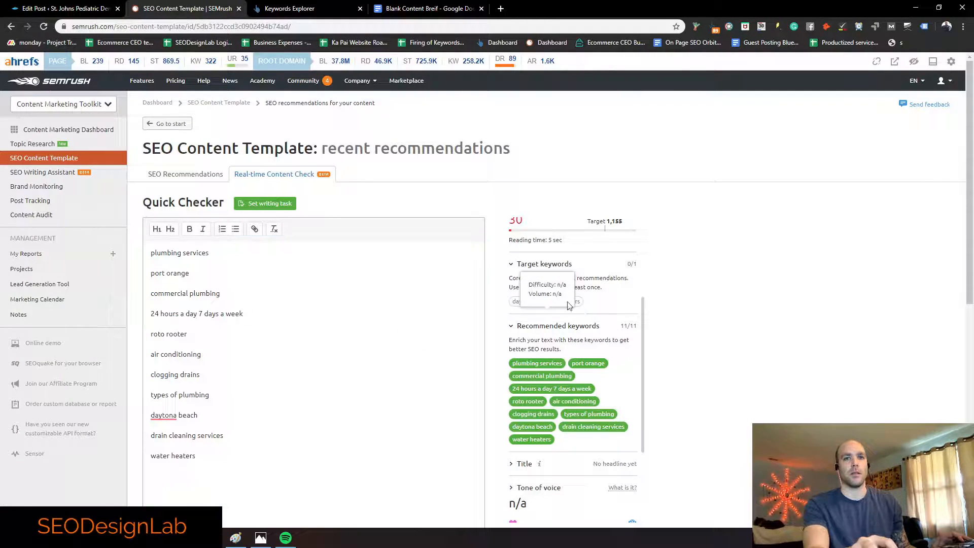
triple_click(527, 301)
key("ctrl+c")
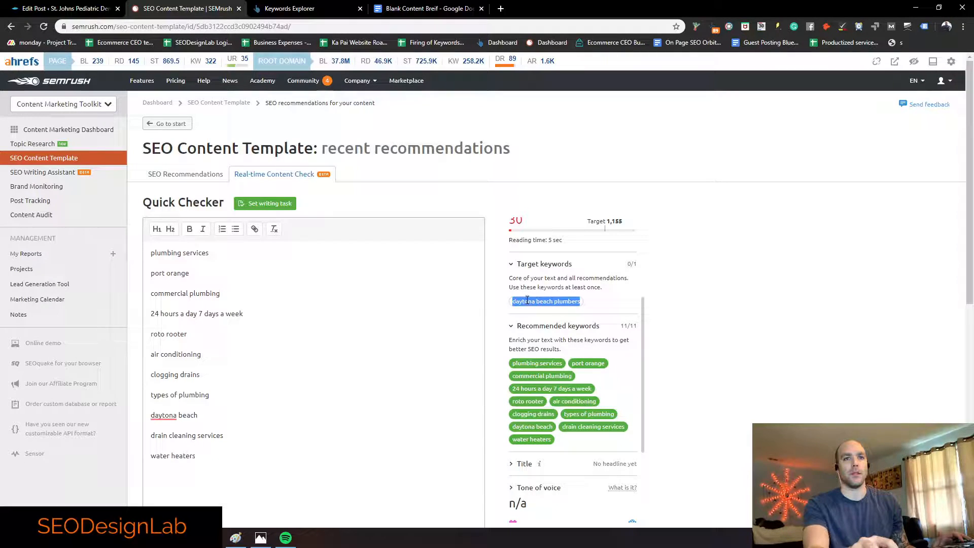
left_click(392, 11)
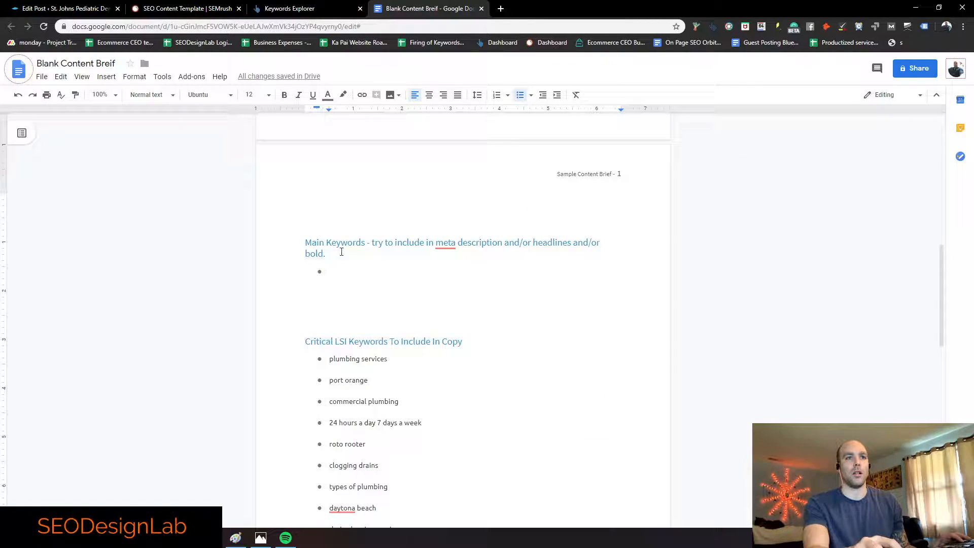
Step: Add 'Daytona beach plumbers' under Main Keywords at size 12, capitalizing Daytona
key("ctrl+v")
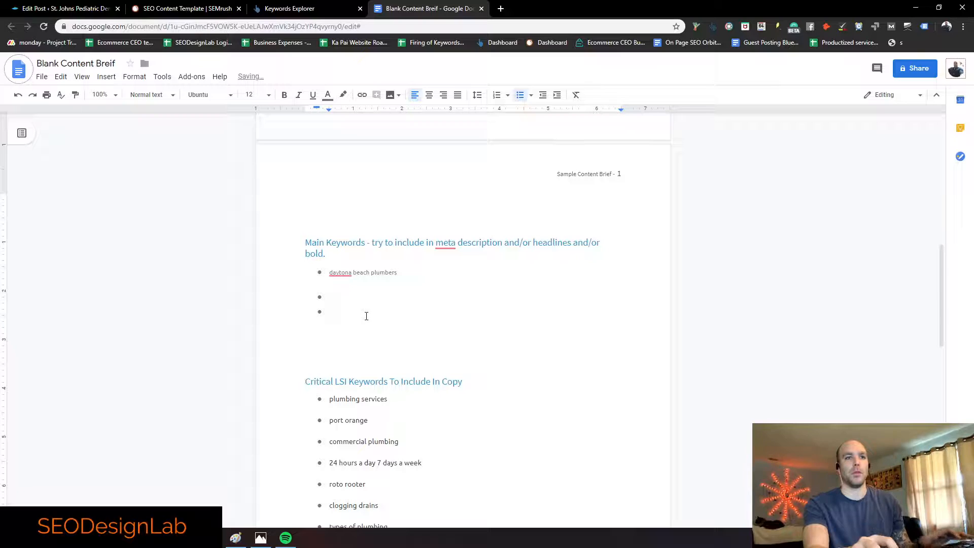
key("BackSpace")
key("BackSpace")
key("BackSpace")
left_click_drag(406, 276, 329, 274)
left_click(252, 95)
left_click(258, 177)
double_click(479, 288)
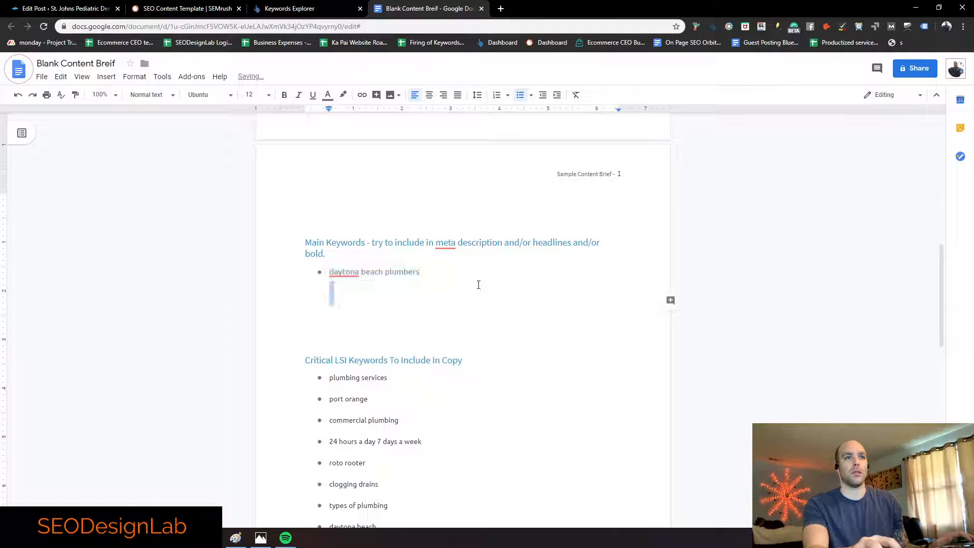
left_click(473, 282)
left_click(455, 276)
left_click(344, 272)
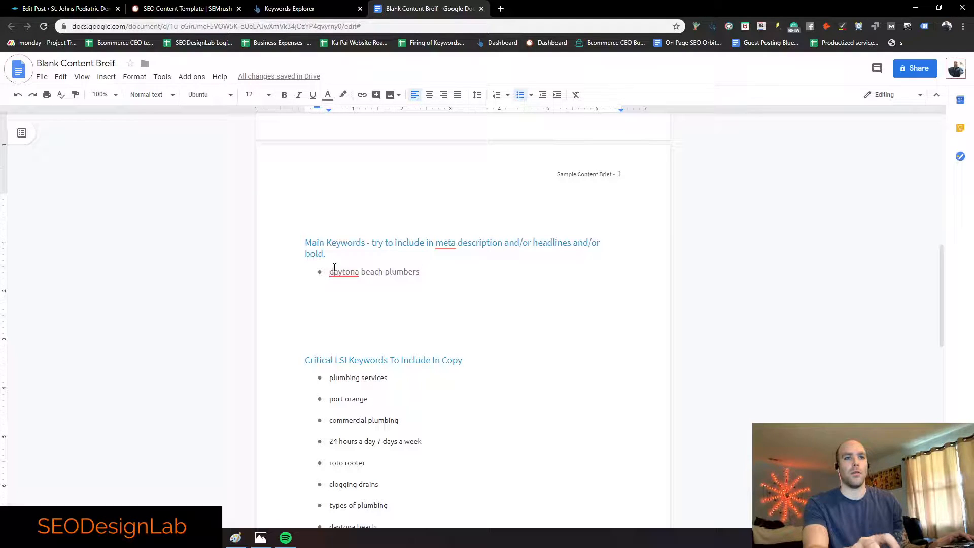
left_click(356, 300)
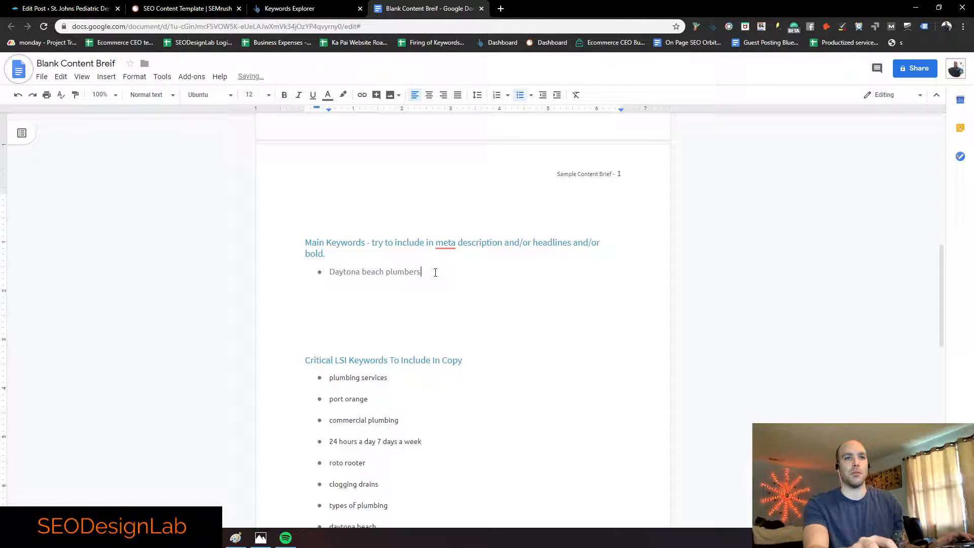
triple_click(434, 272)
key("ctrl+c")
Step: Replace the title's x placeholder with 'Daytona Beach Plumbers'
scroll(407, 257, "up", 10)
scroll(378, 275, "up", 1)
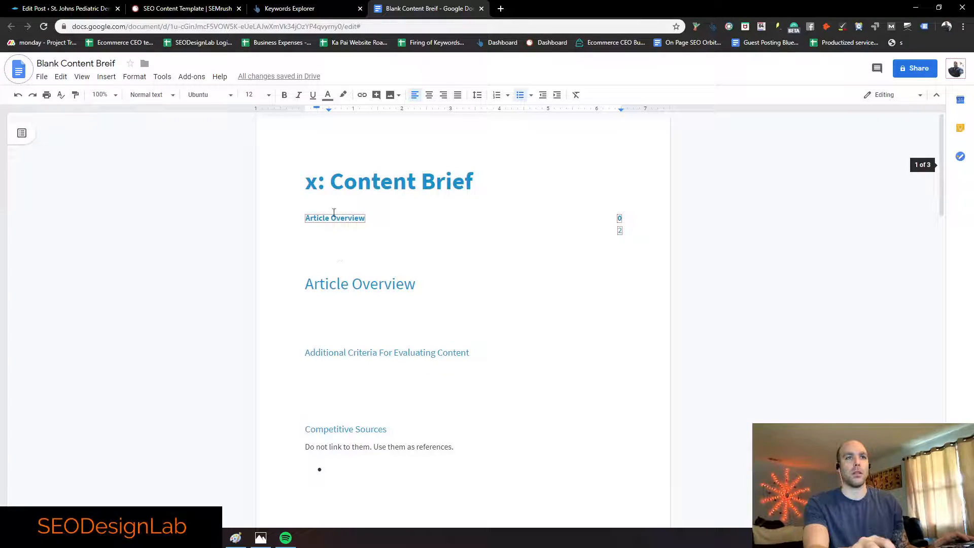
double_click(312, 182)
key("ctrl+v")
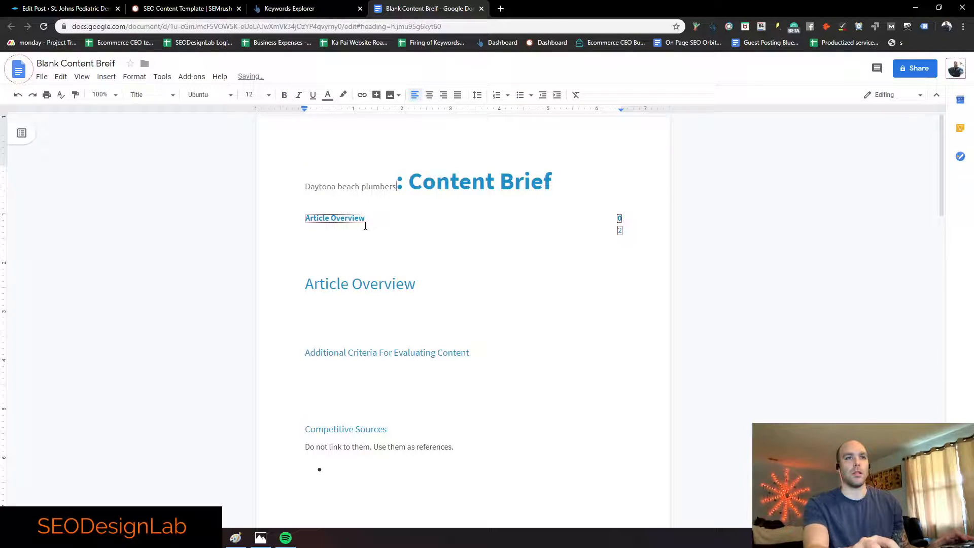
key("ctrl+z")
type("DAyt")
key("BackSpace")
key("BackSpace")
key("BackSpace")
type("aytona Beach Plumbers")
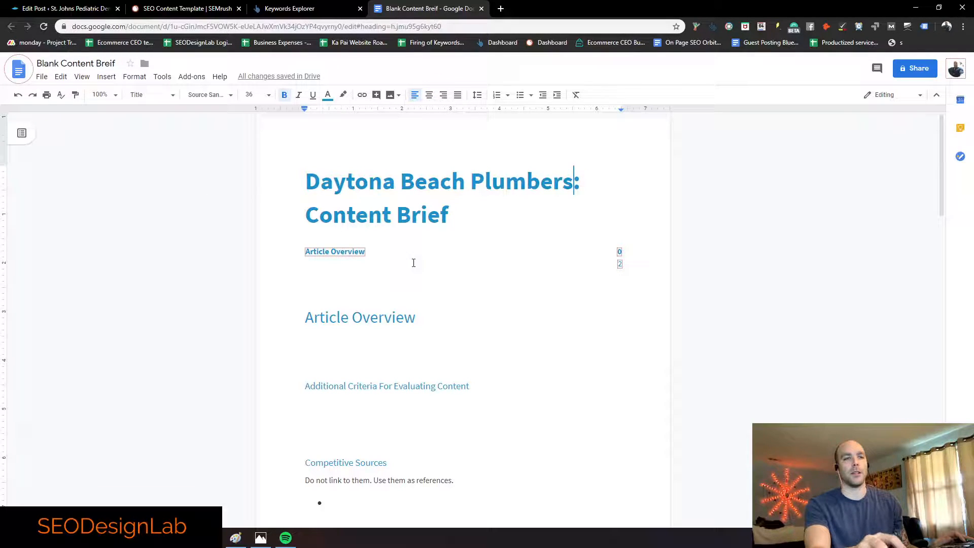
Step: Start a bulleted line under the Article Overview heading
scroll(413, 259, "down", 1)
left_click(373, 228)
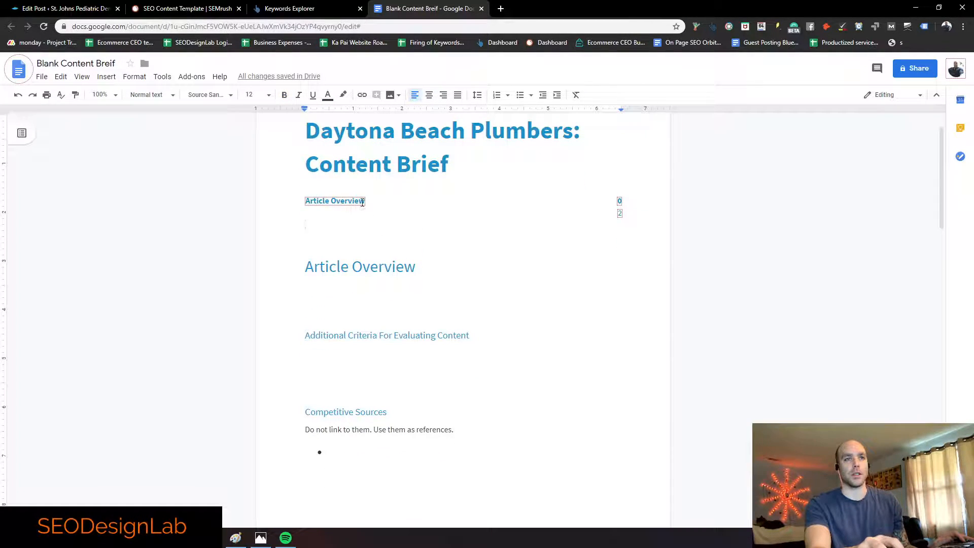
left_click(397, 285)
type("W")
key("BackSpace")
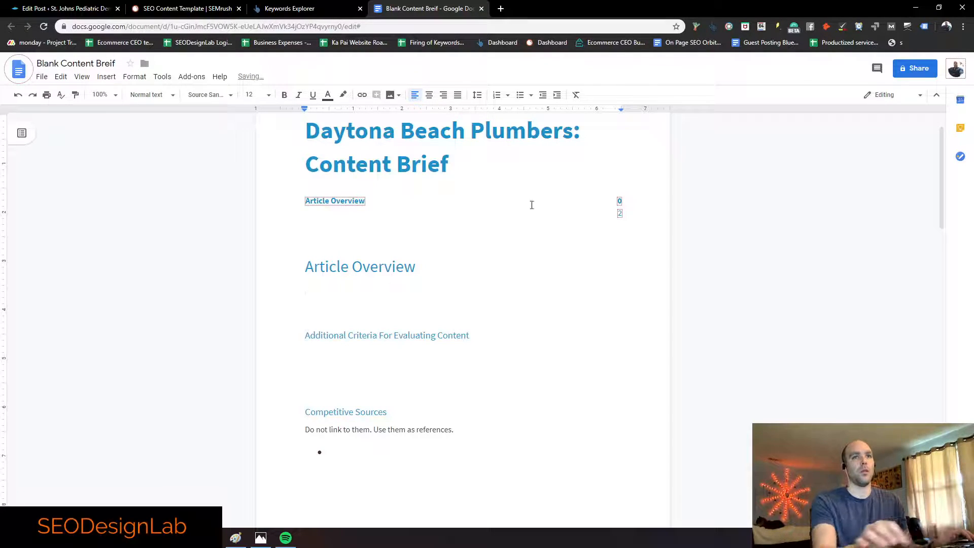
left_click(520, 95)
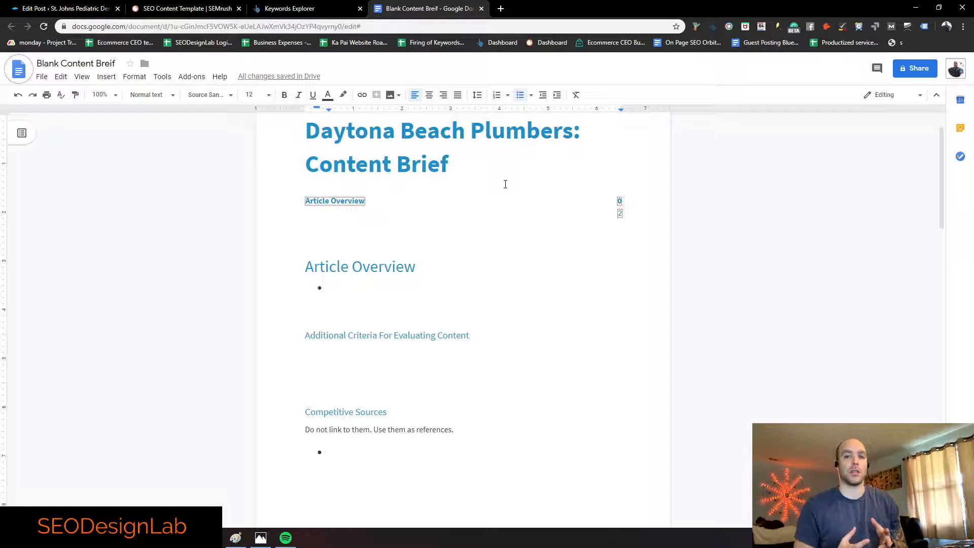
Step: Write the bullet: service page offering plumbing services to local customers at their home
type("We ar")
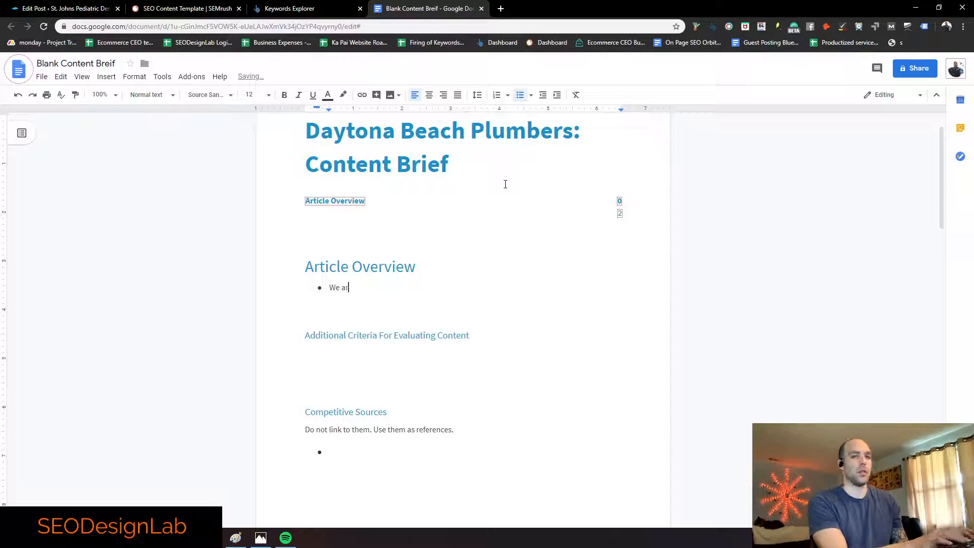
type("e writing for a se")
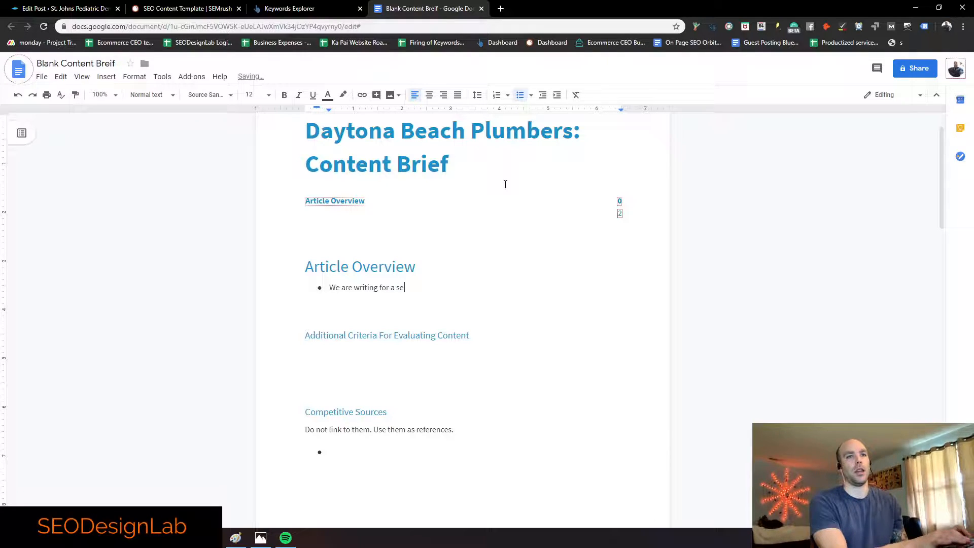
type("rvice page, ")
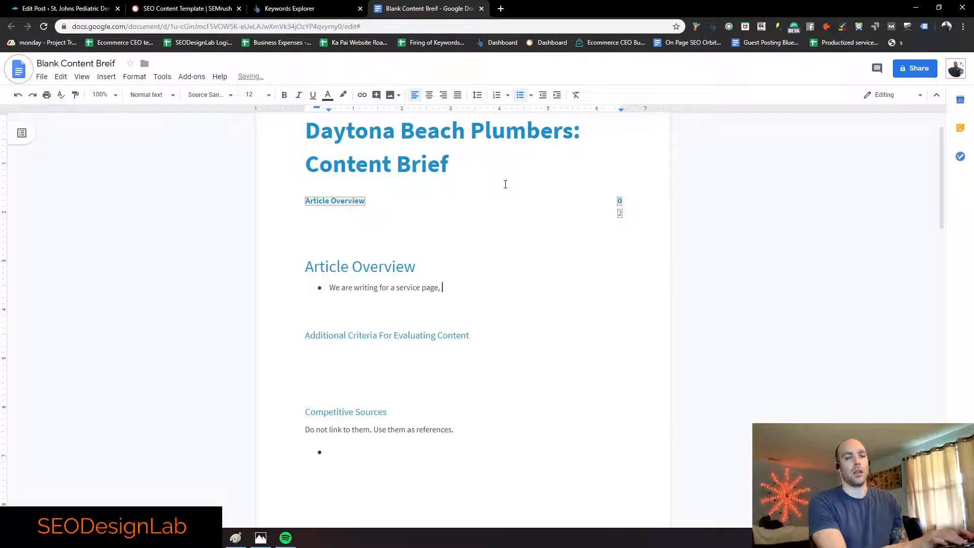
key("BackSpace")
key("BackSpace")
type(". We offer plummbing s")
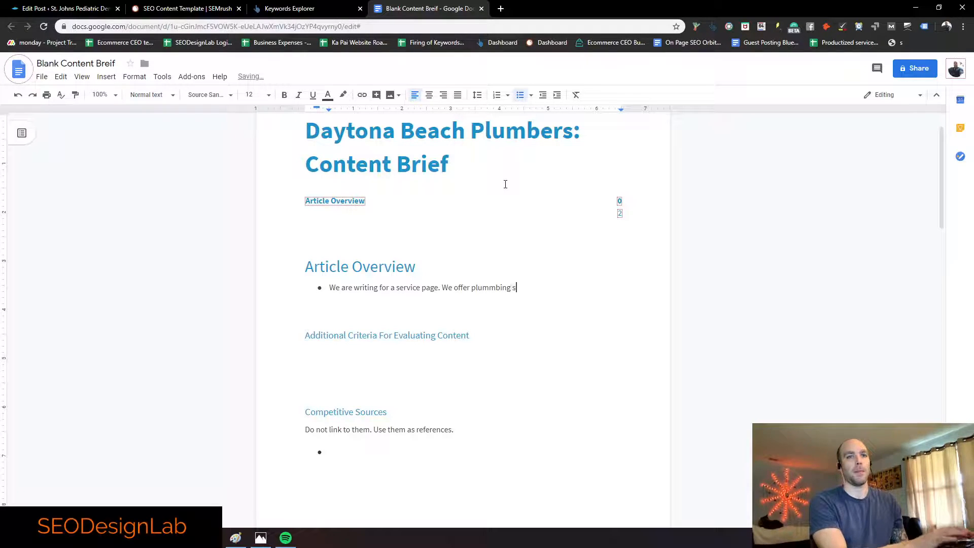
type("ervic")
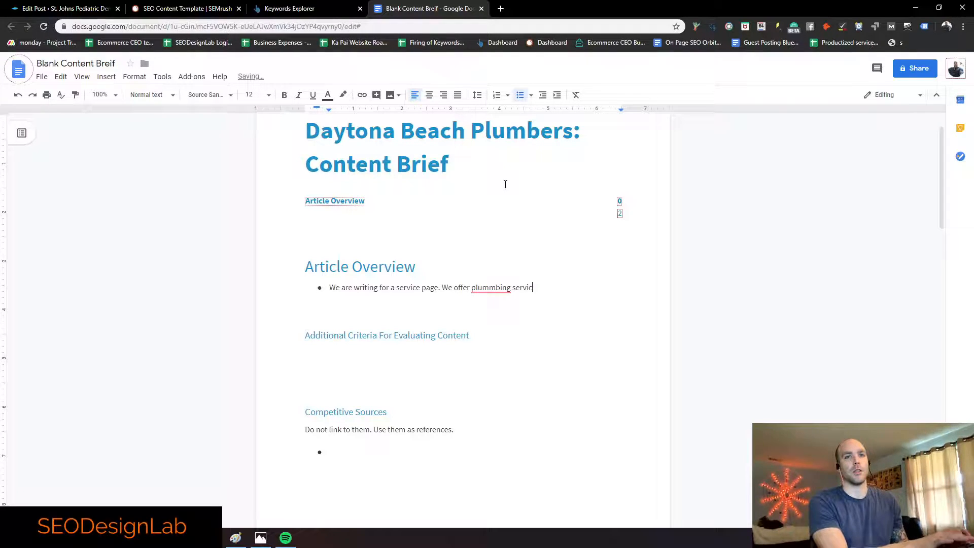
double_click(491, 287)
left_click(490, 292)
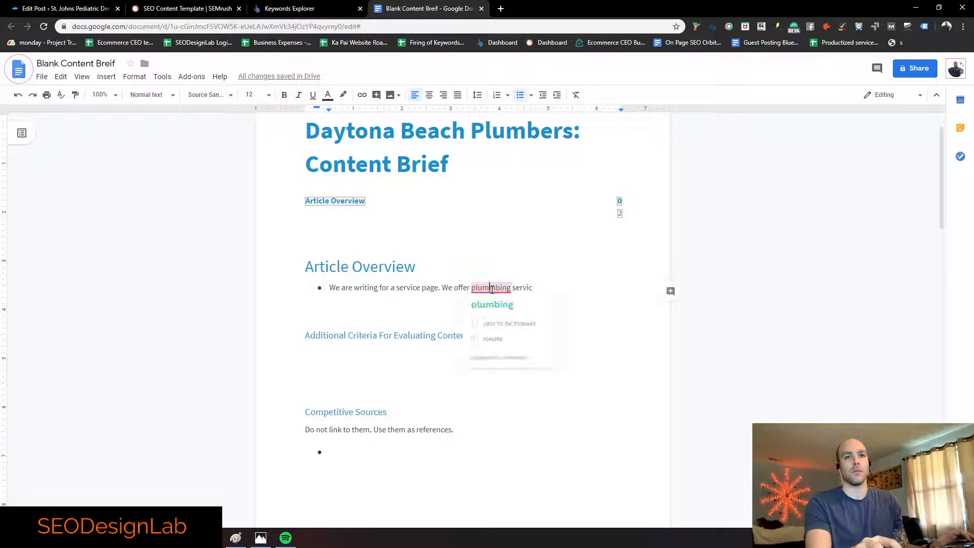
left_click(494, 303)
type("e")
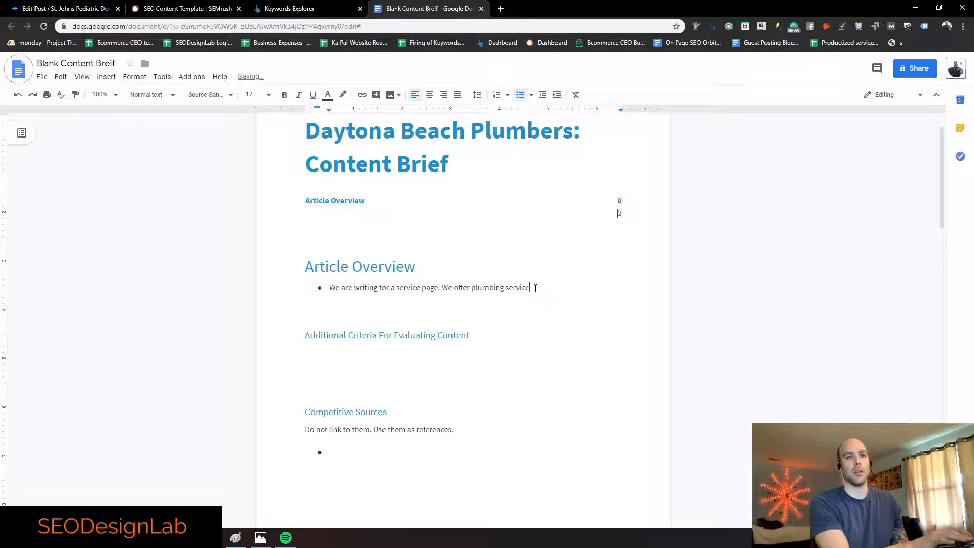
type("s for local ")
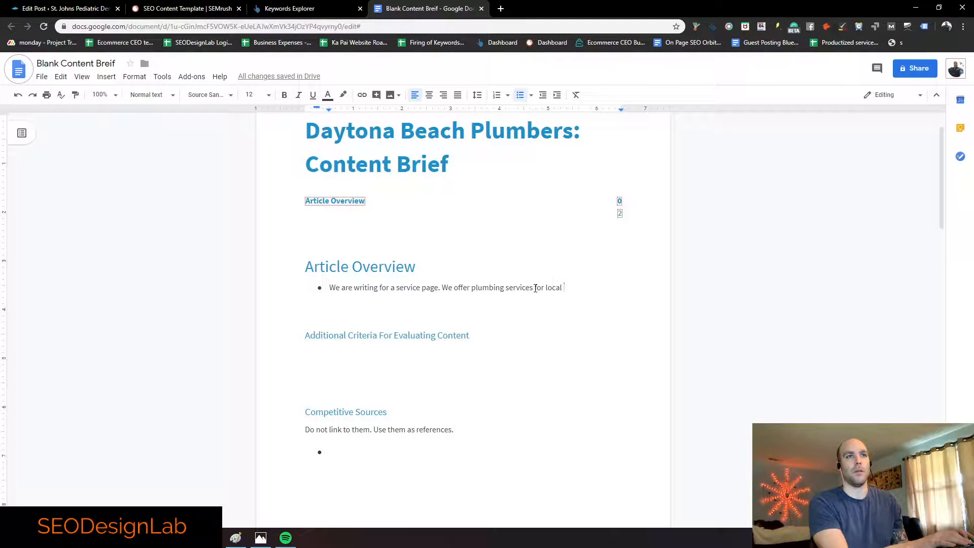
type("customers. We provide sere")
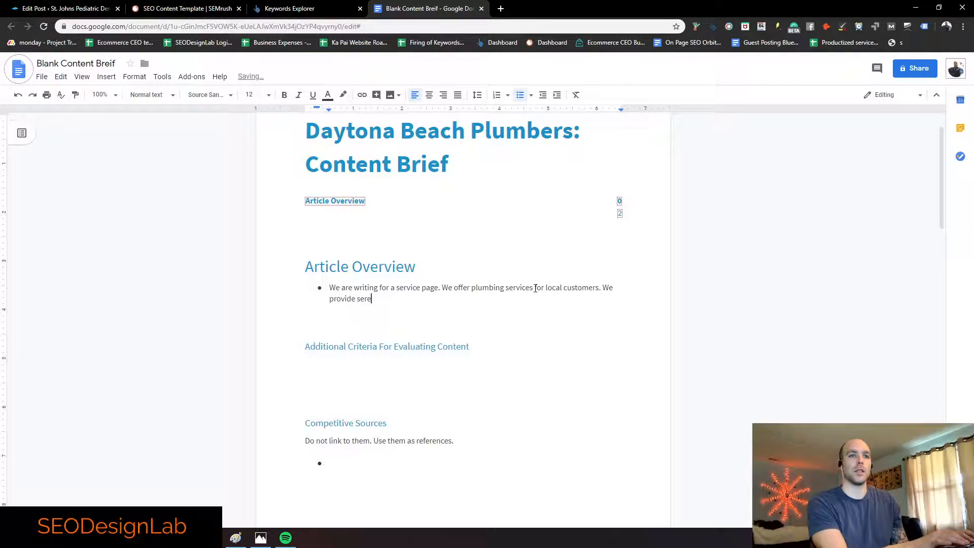
key("BackSpace")
type("vic")
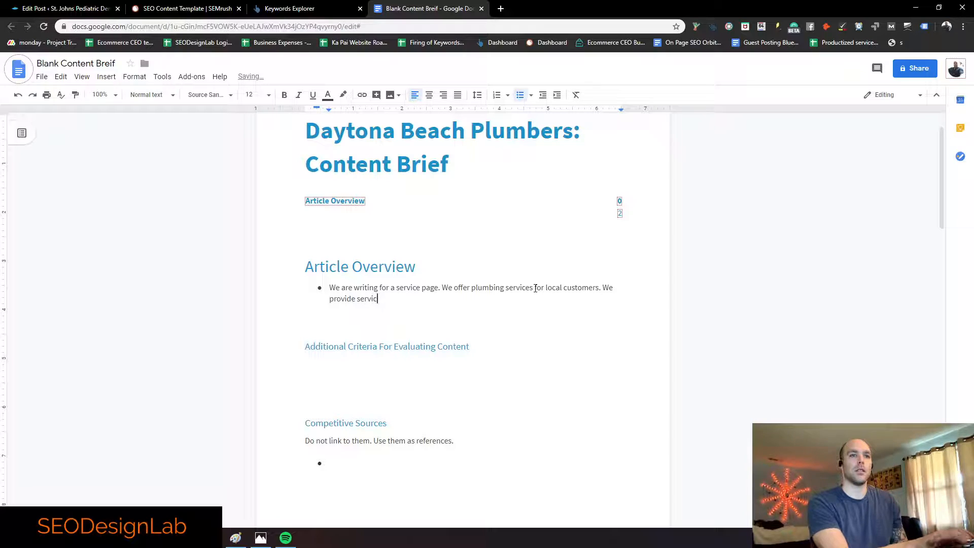
type("e directly to the customer")
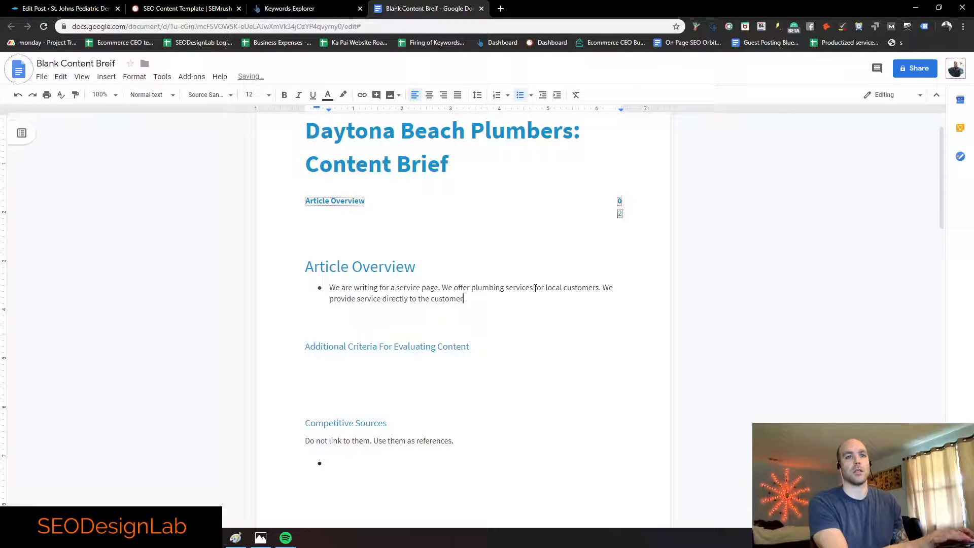
type("s home.")
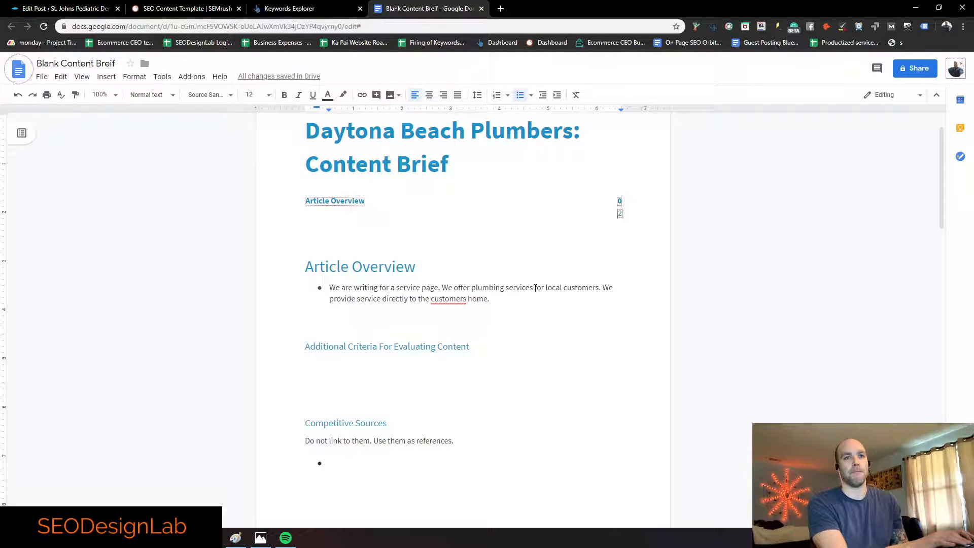
Step: Add a bullet about getting people to buy/setup an appointment and focusing on conversions, fixing Grammarly issues
key("Return")
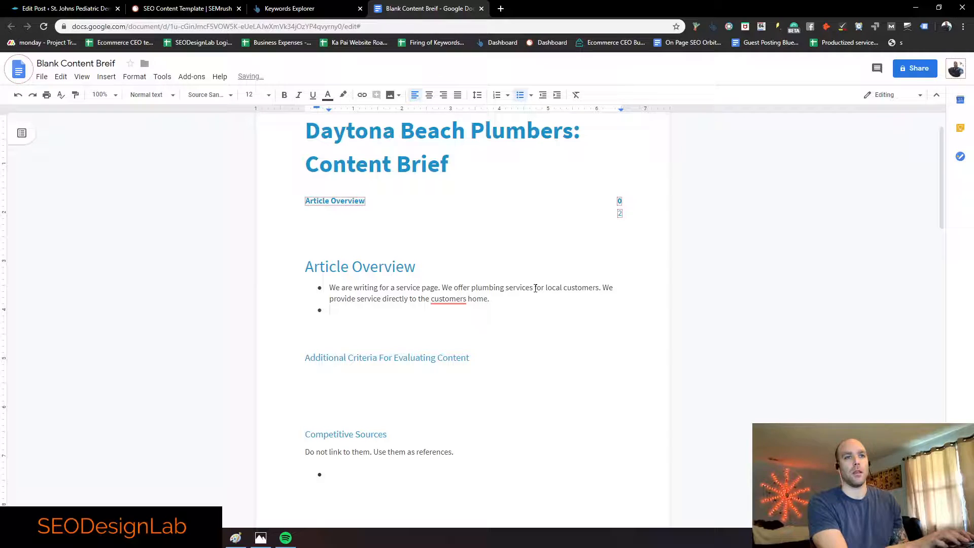
type("We want ")
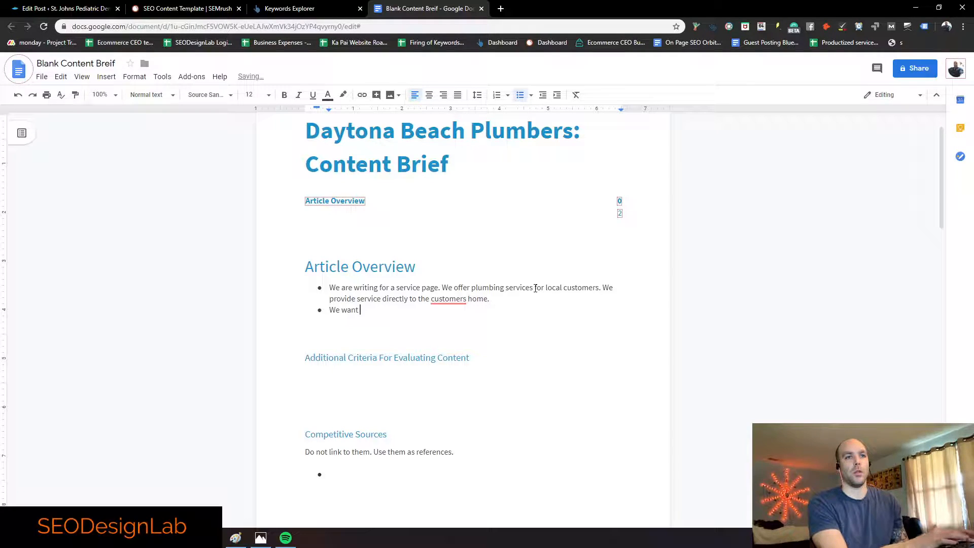
type("to focus on gettin")
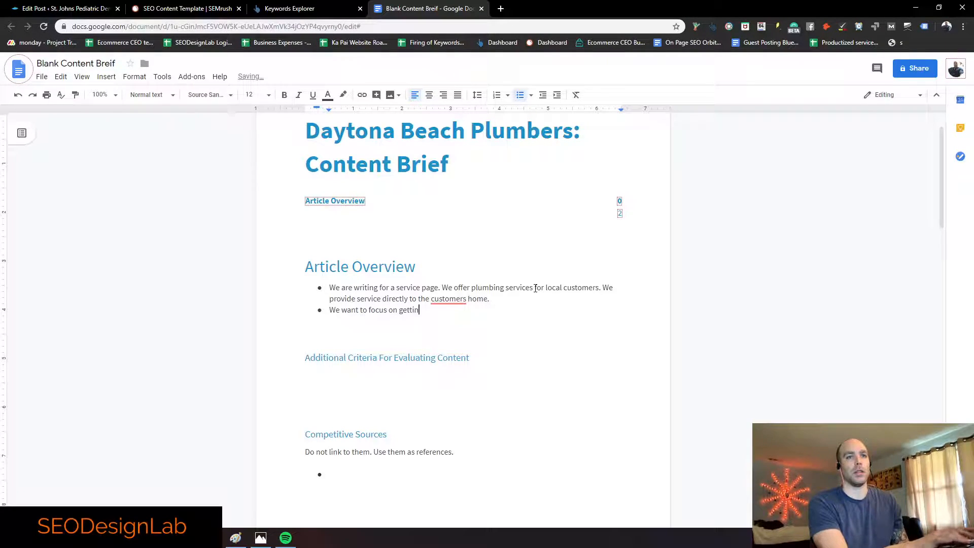
type("g peop")
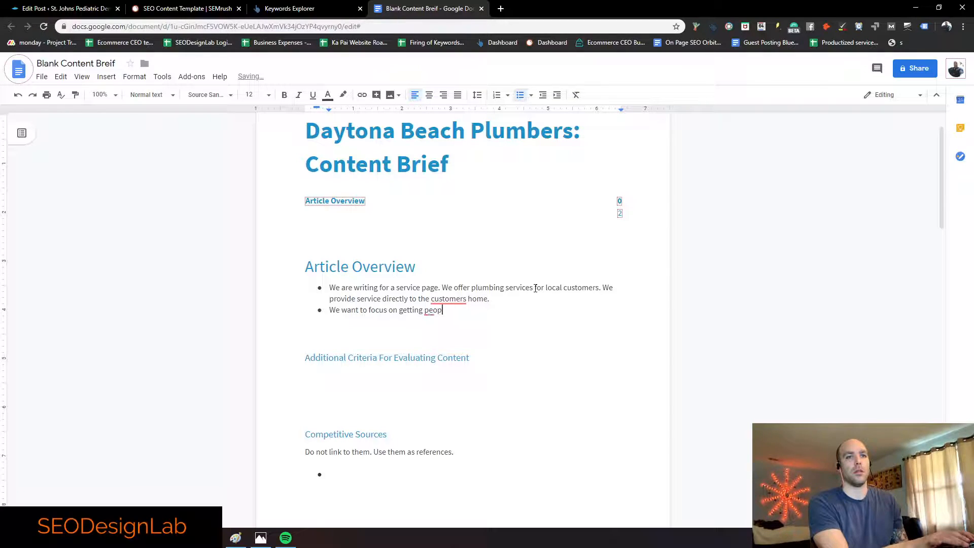
type("le to buy/setup ")
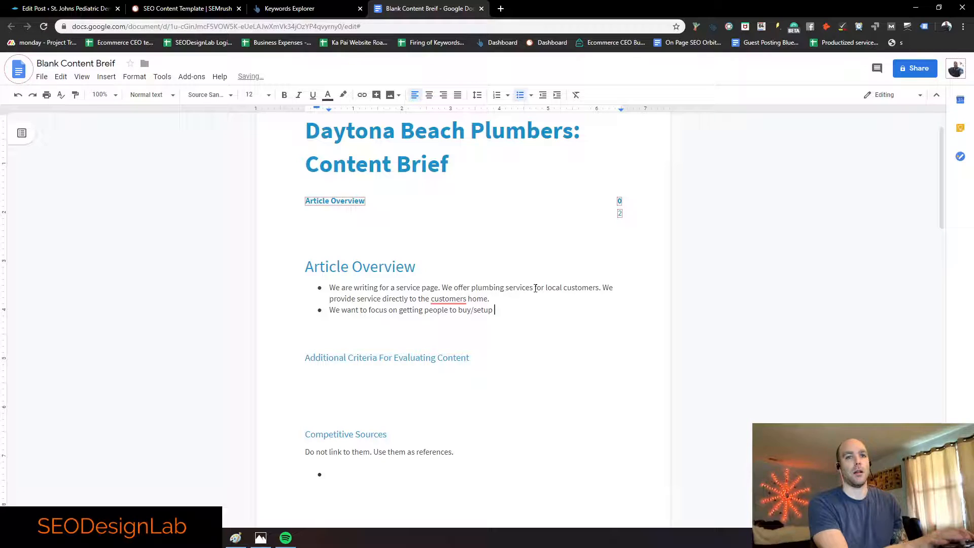
type("a ")
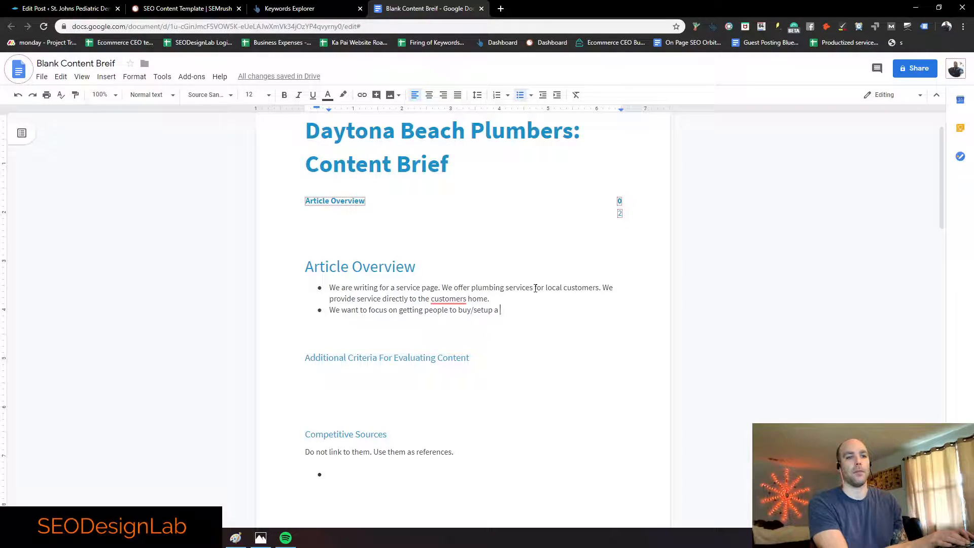
type("appointment.")
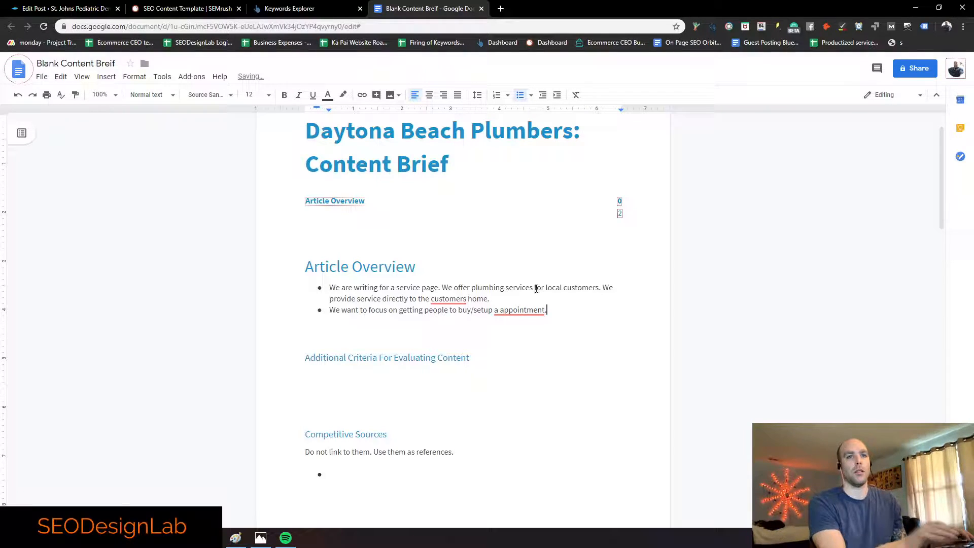
mouse_move(528, 311)
left_click(527, 342)
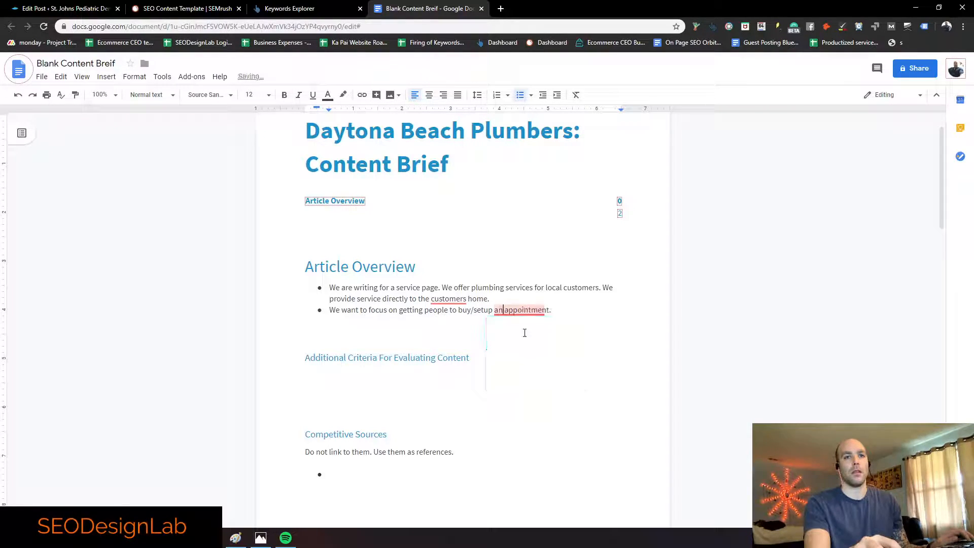
mouse_move(449, 299)
left_click(456, 331)
left_click(553, 310)
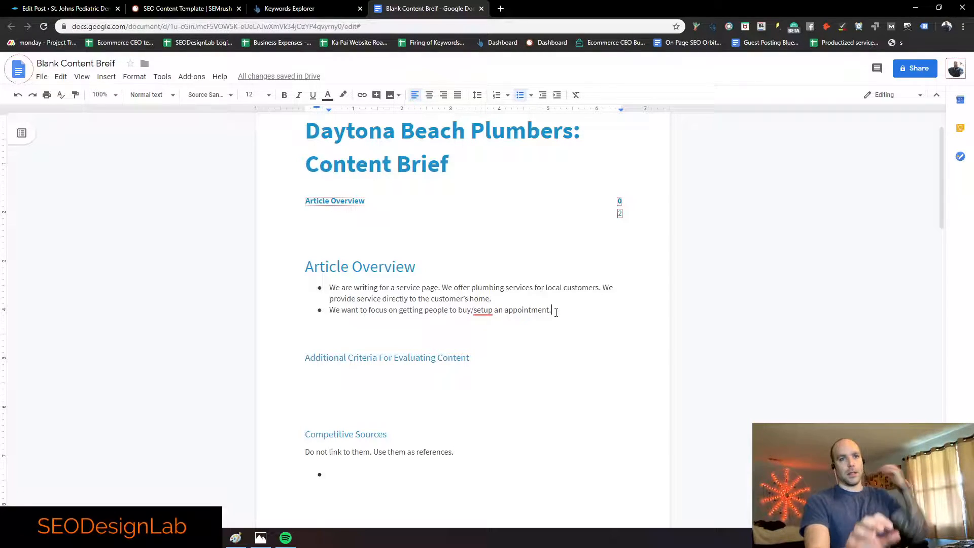
type("We want to focus o")
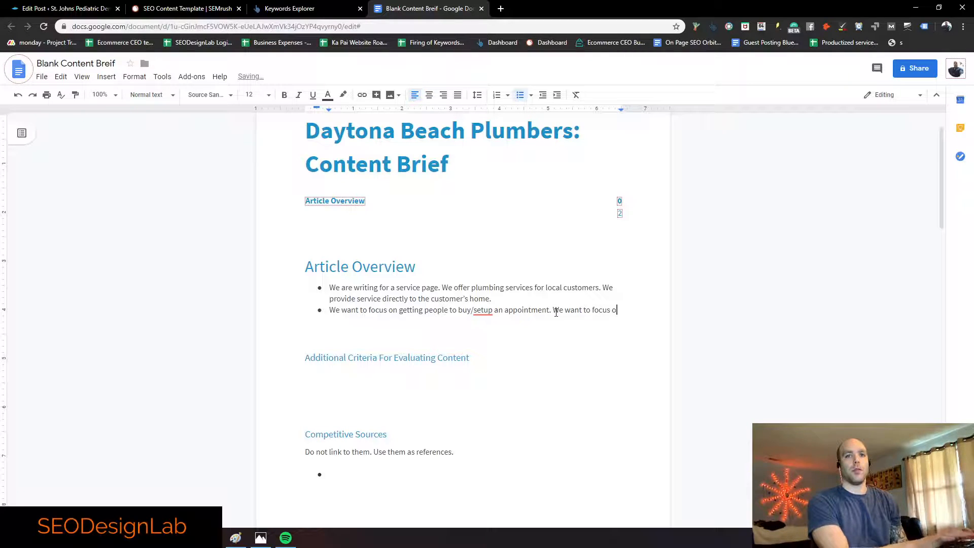
type("n conversions and getting new")
key("BackSpace")
key("BackSpace")
key("BackSpace")
key("BackSpace")
key("BackSpace")
key("BackSpace")
key("BackSpace")
key("BackSpace")
key("BackSpace")
key("BackSpace")
key("BackSpace")
key("BackSpace")
key("BackSpace")
key("BackSpace")
key("BackSpace")
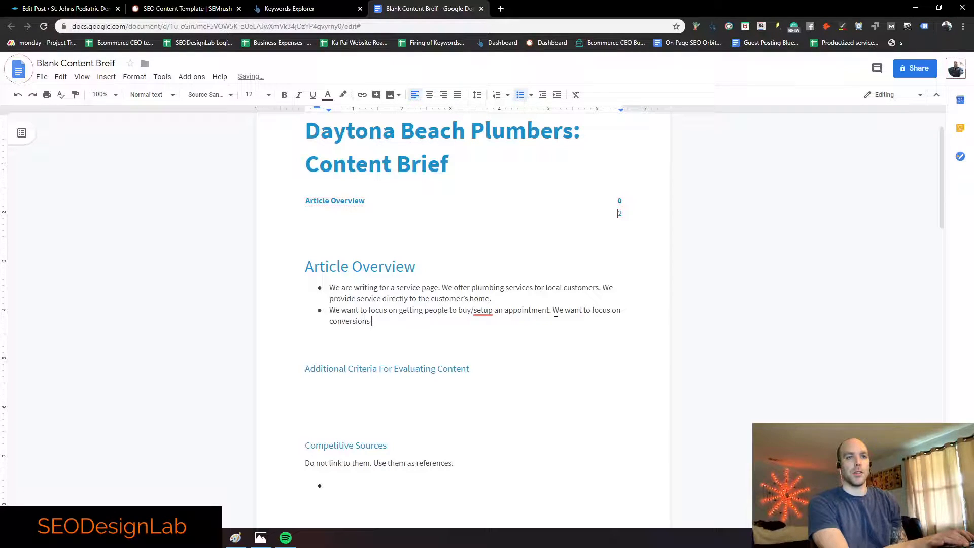
key("Return")
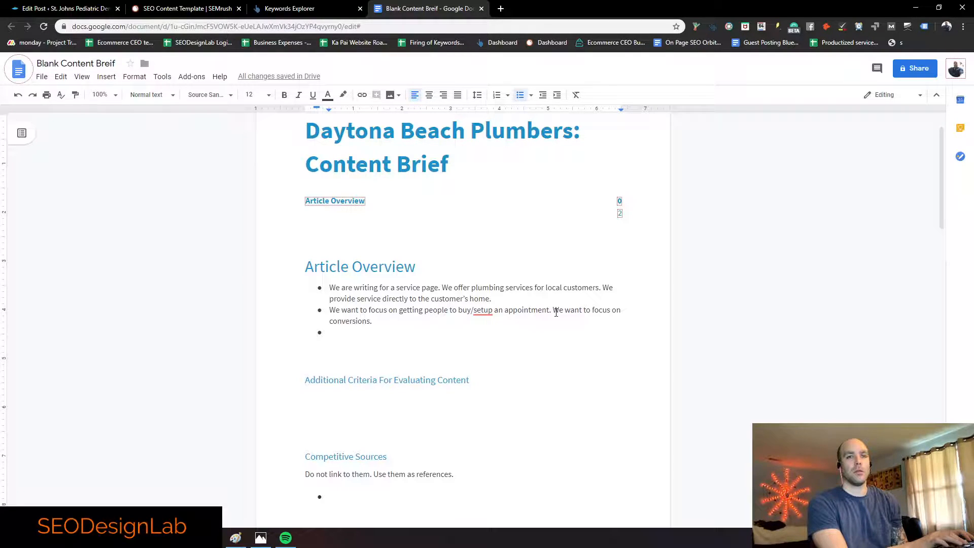
Step: Write the third bullet: 'We are targeting homeowners in the age range of 20-70s', fixing typos
type("Wre targ")
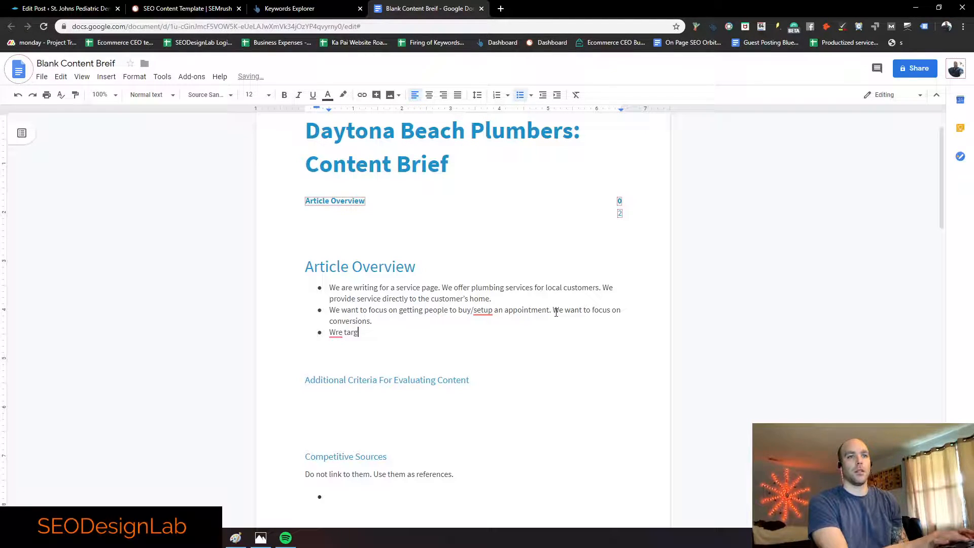
type("eting home owns")
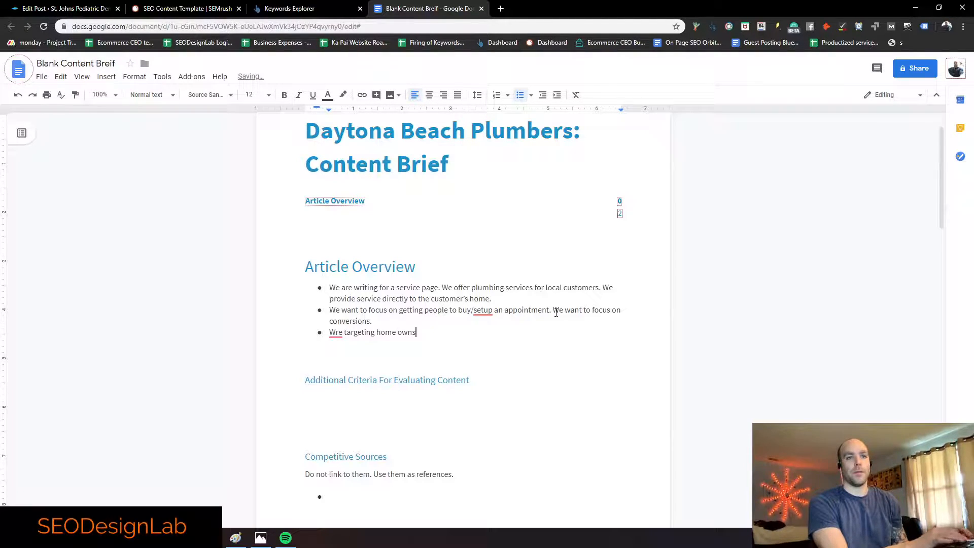
key("BackSpace")
type("ers")
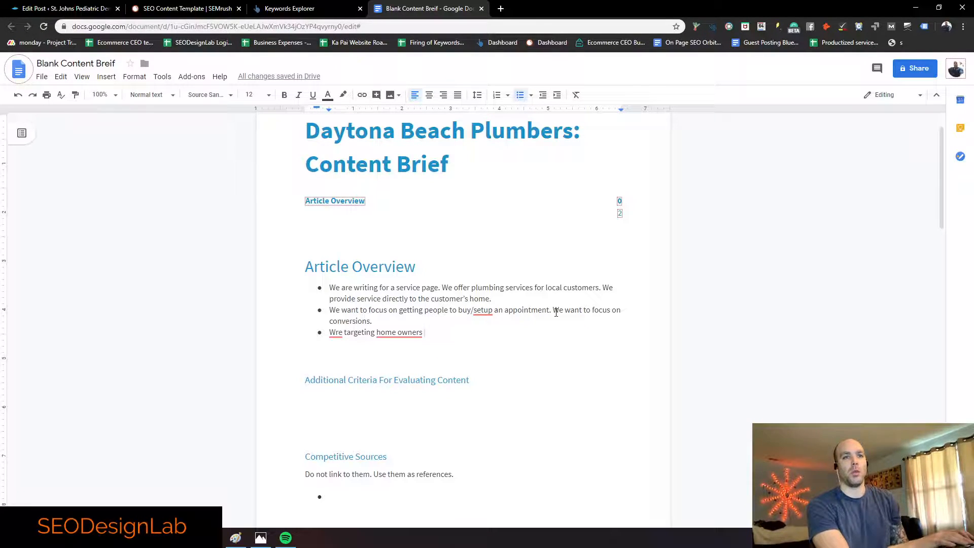
type("i")
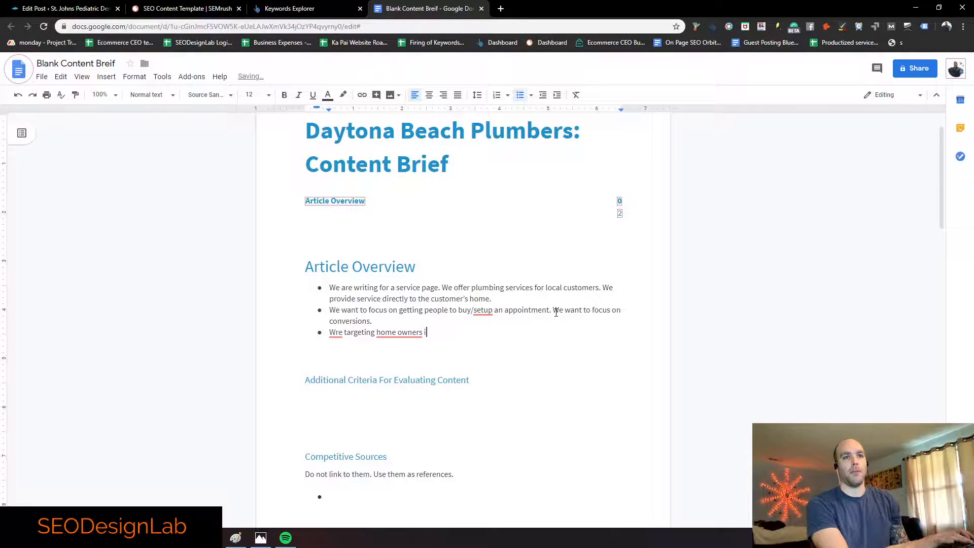
type("n the age range")
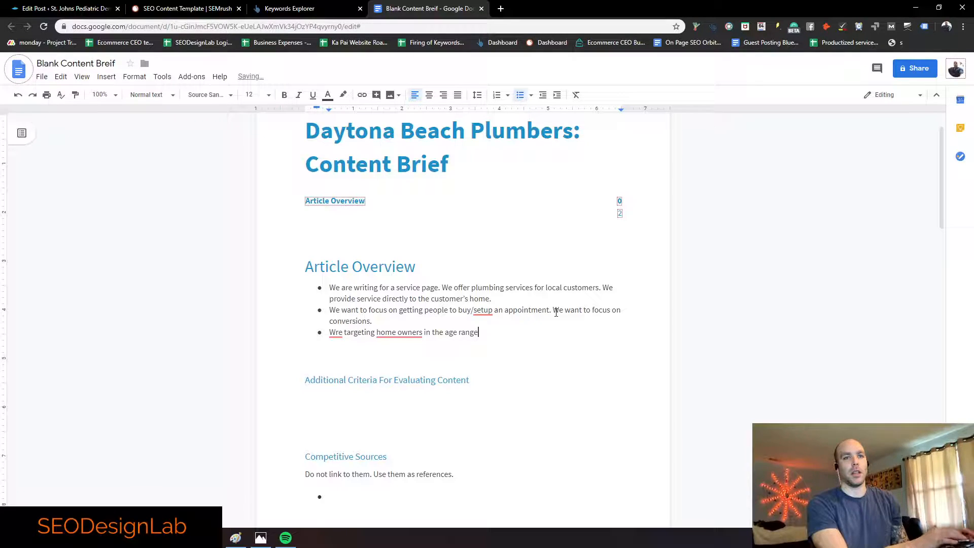
type(" of 20-")
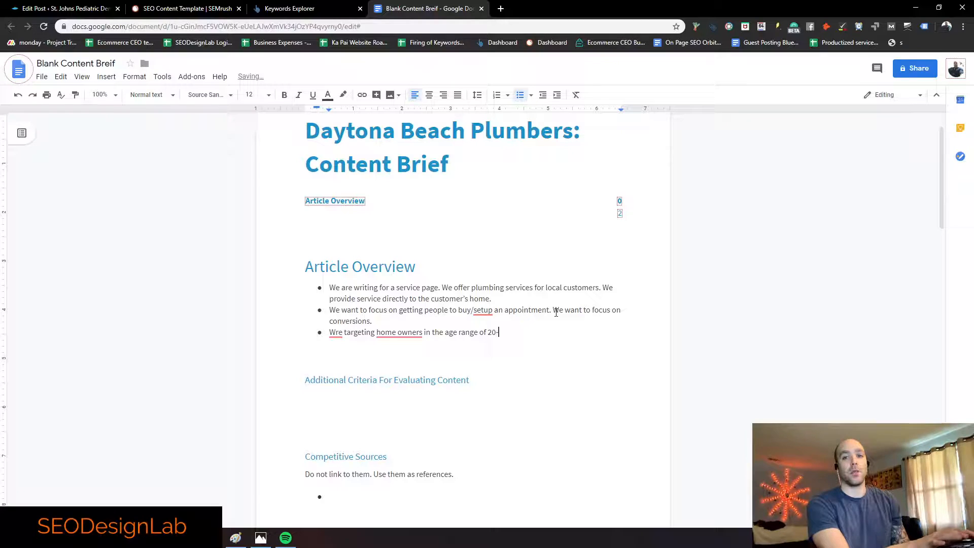
type("70s")
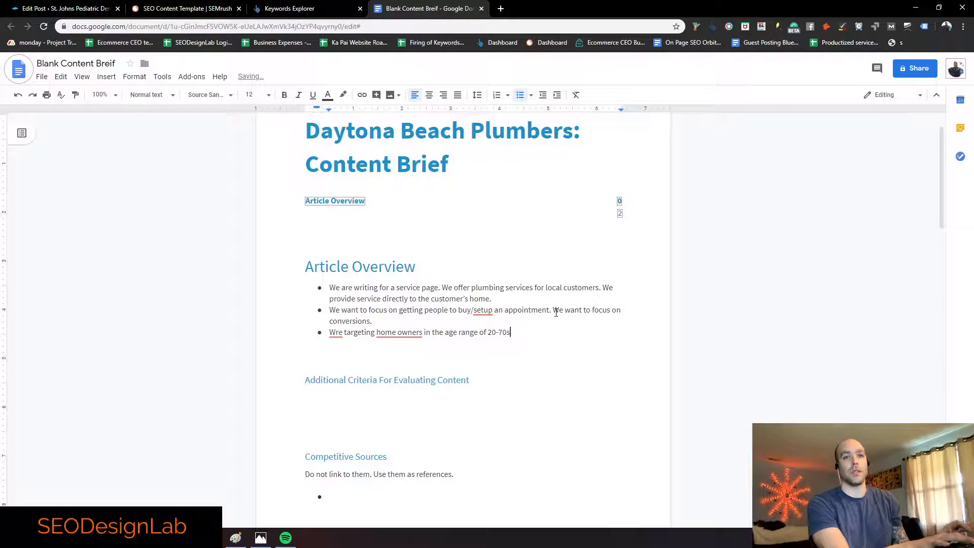
left_click(416, 332)
left_click(426, 364)
left_click(337, 333)
left_click(337, 349)
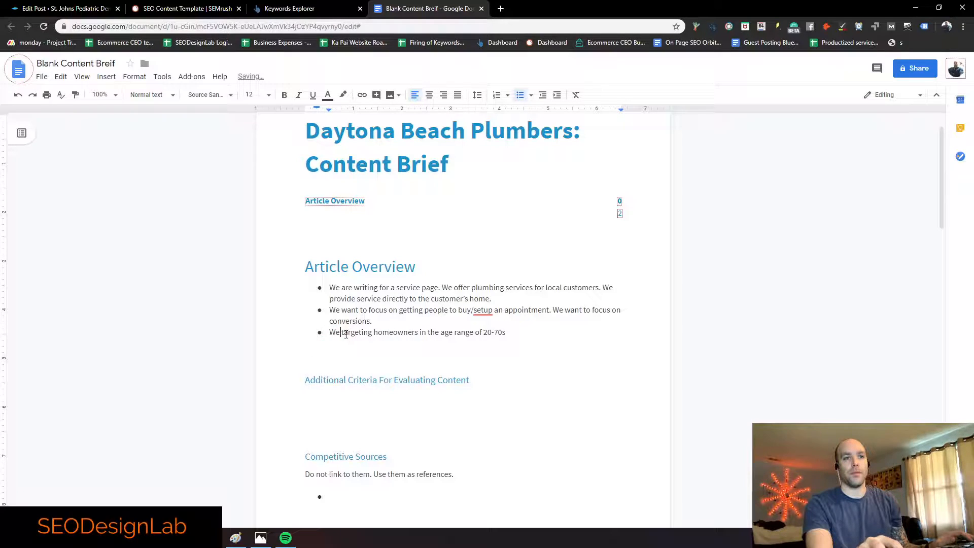
type("are ")
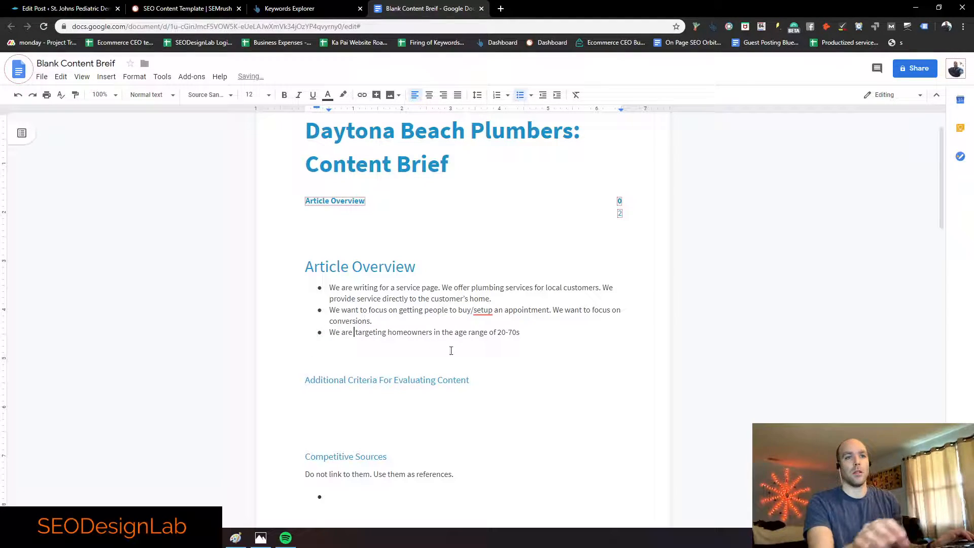
type(".")
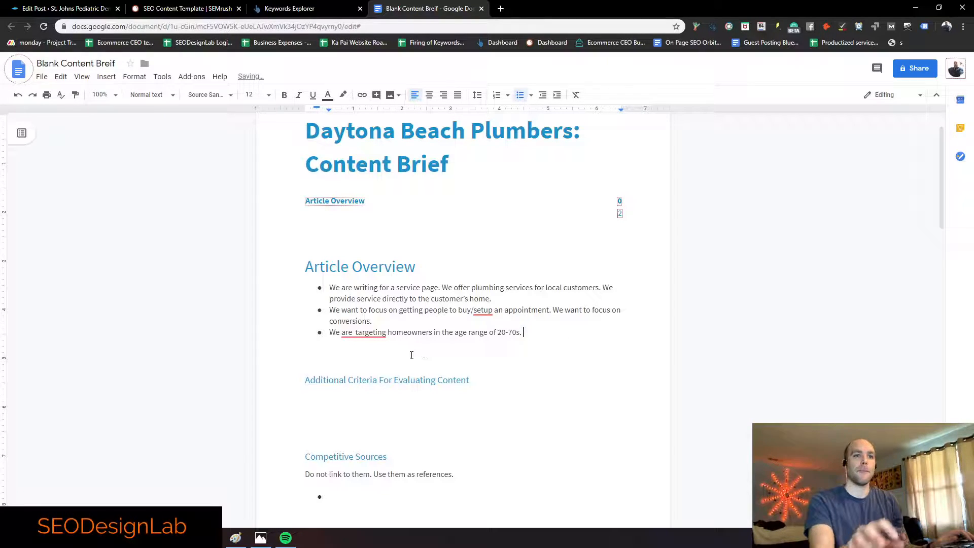
left_click(362, 332)
left_click(366, 359)
Step: Place the cursor on the empty line under Additional Criteria For Evaluating Content
left_click(539, 326)
left_click(539, 342)
left_click(535, 333)
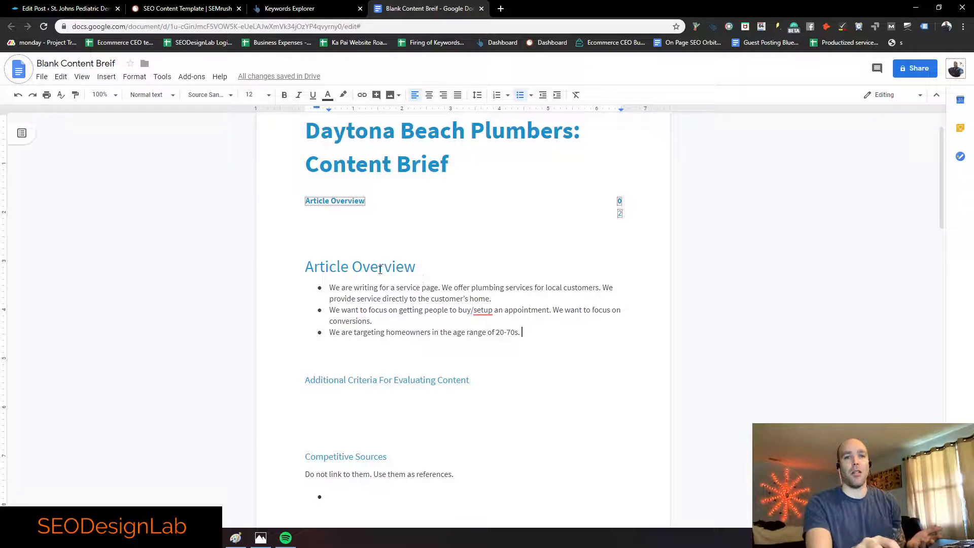
left_click_drag(306, 264, 417, 262)
left_click(434, 262)
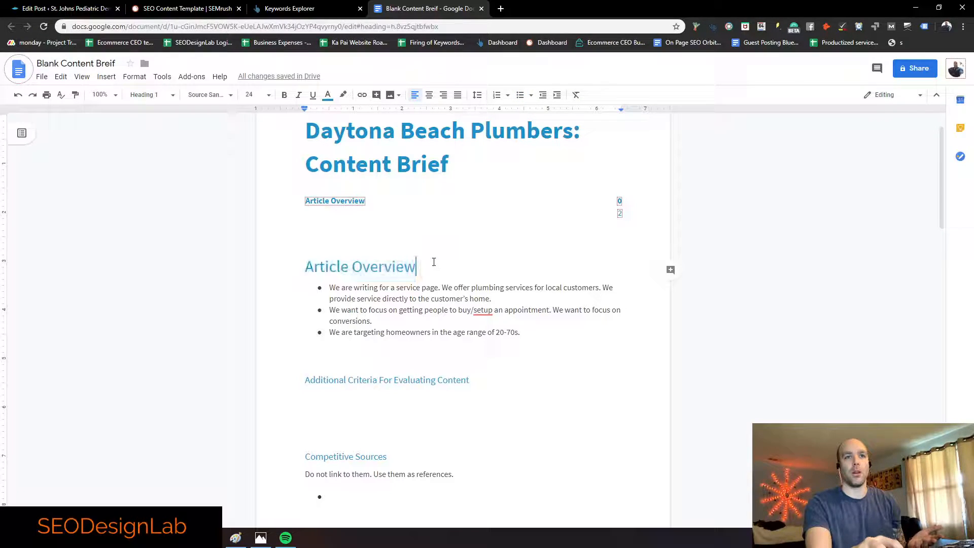
left_click(535, 333)
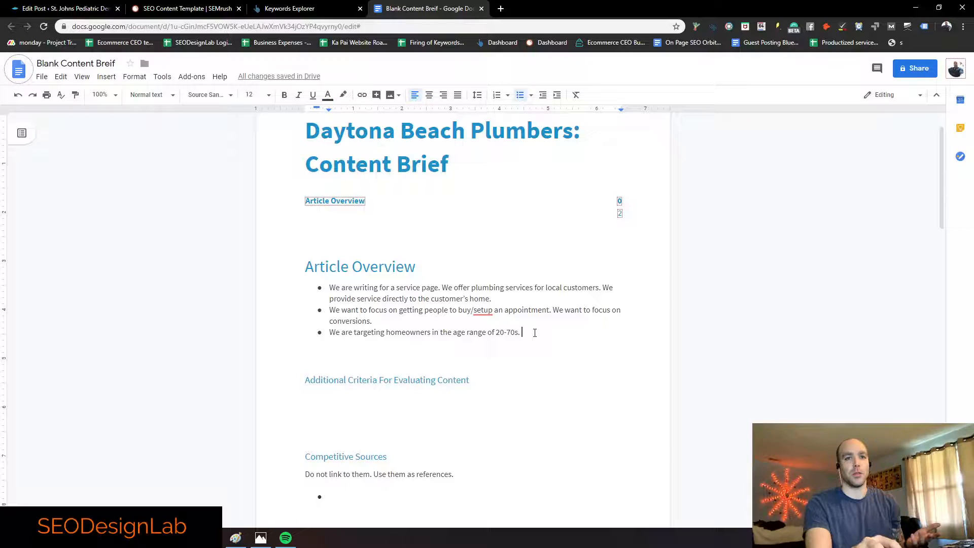
scroll(535, 330, "down", 1)
left_click(419, 346)
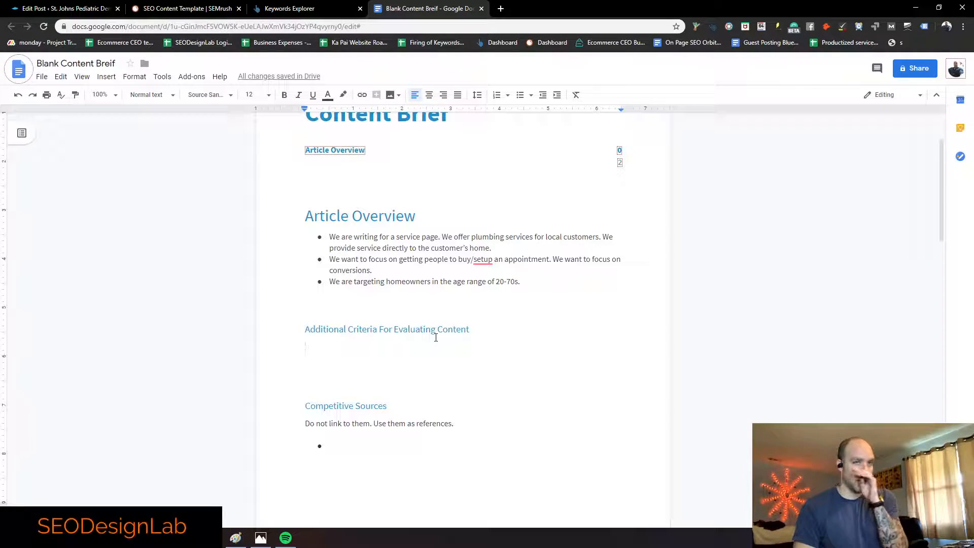
scroll(406, 315, "up", 2)
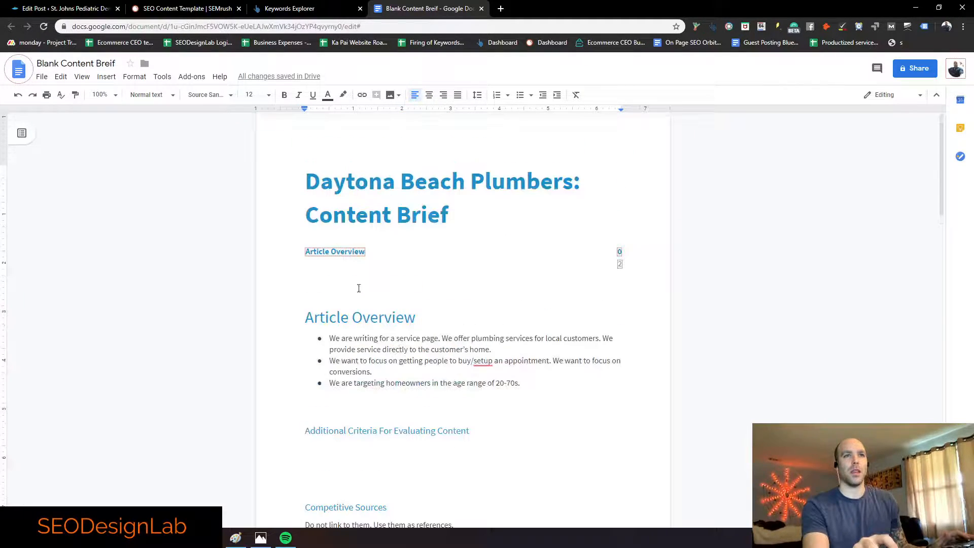
scroll(487, 265, "down", 1)
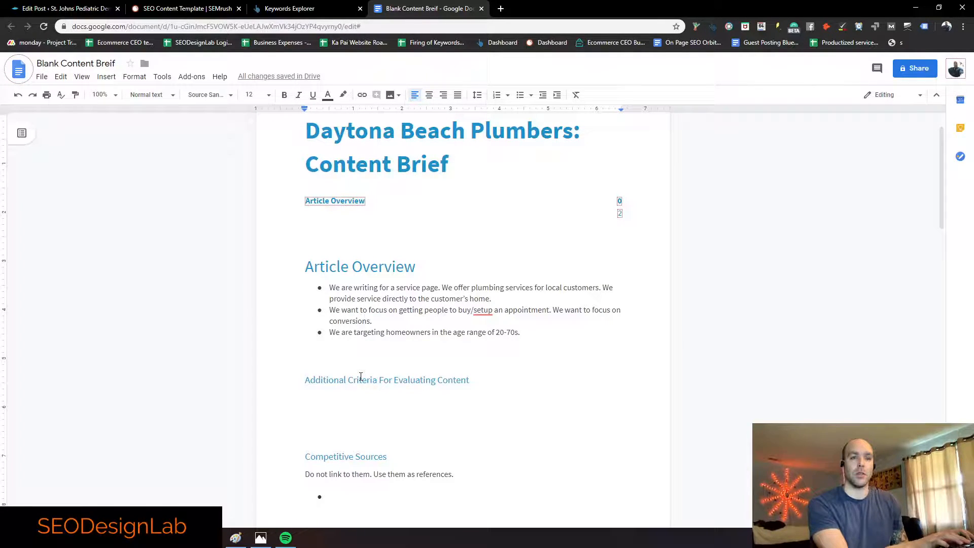
Step: List criteria for main keyword use, keyword in the first 30 words, internal linking, and keywords in headers/bold/italics
type("Is")
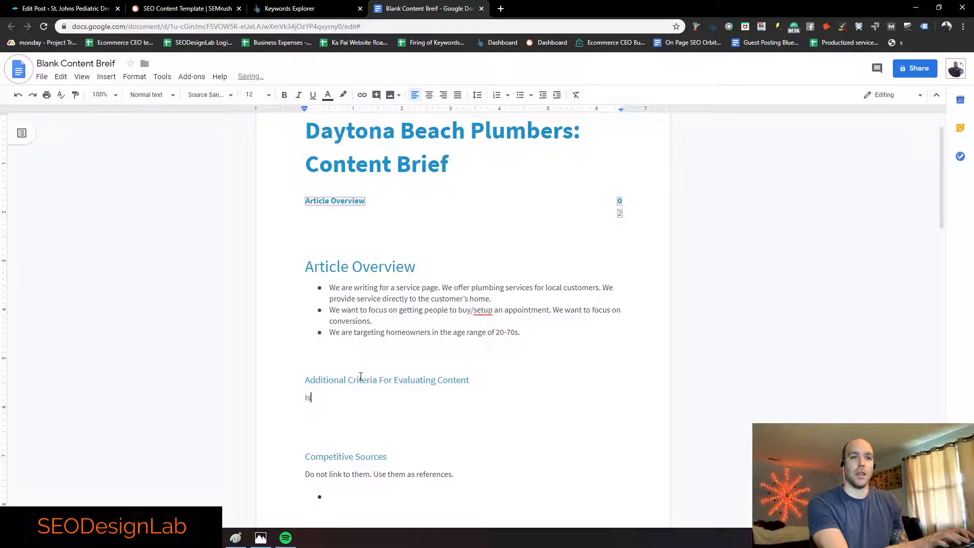
type(" the main keyword ")
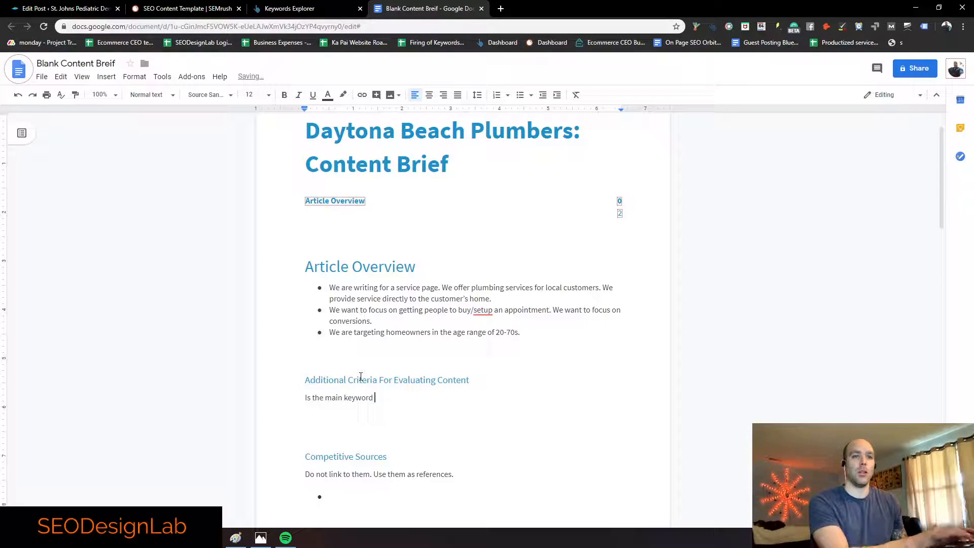
type("being used")
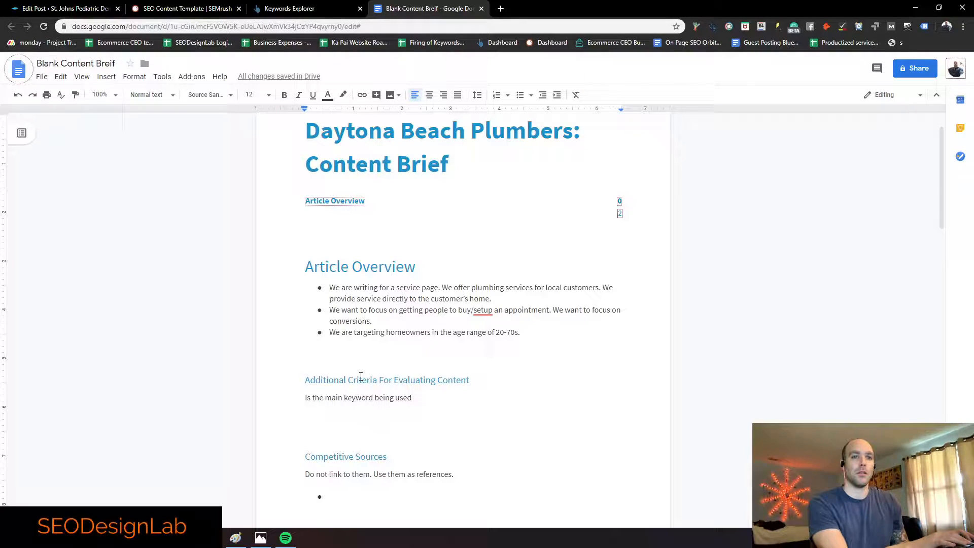
key("BackSpace")
key("Return")
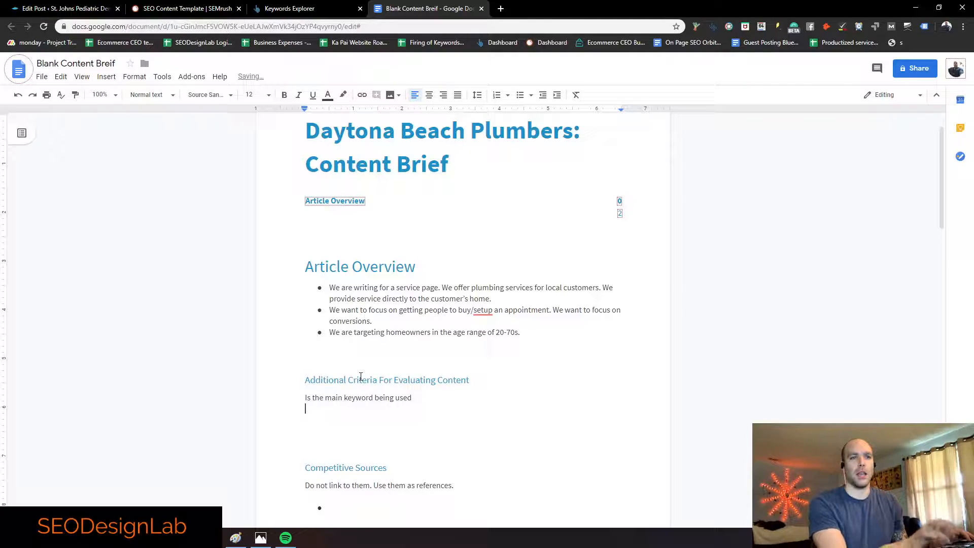
type("Is the main k")
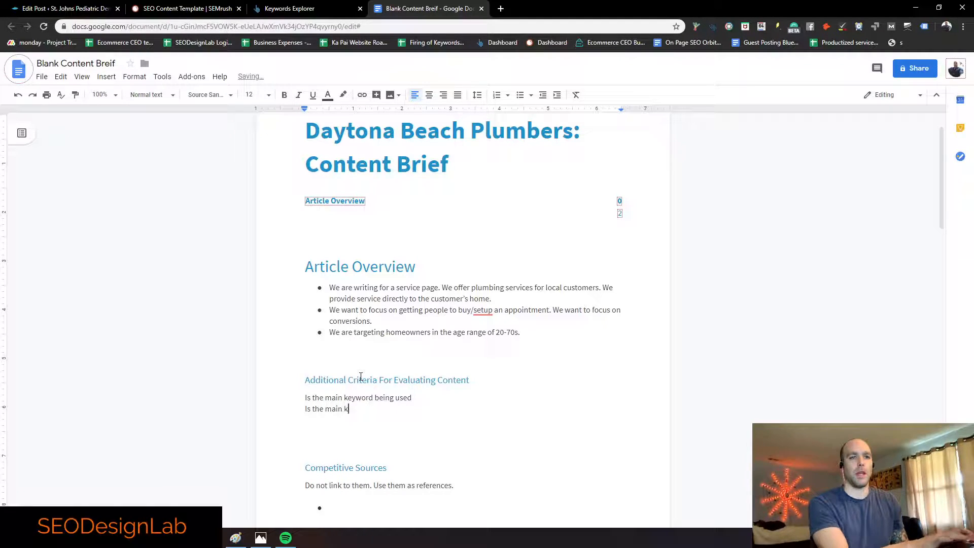
type("eyword being used in")
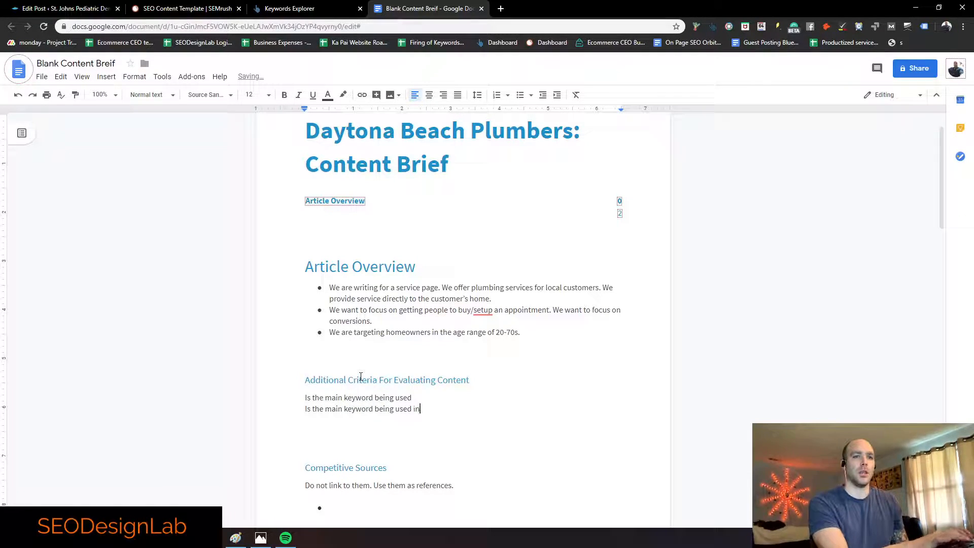
type(" the first 30 words")
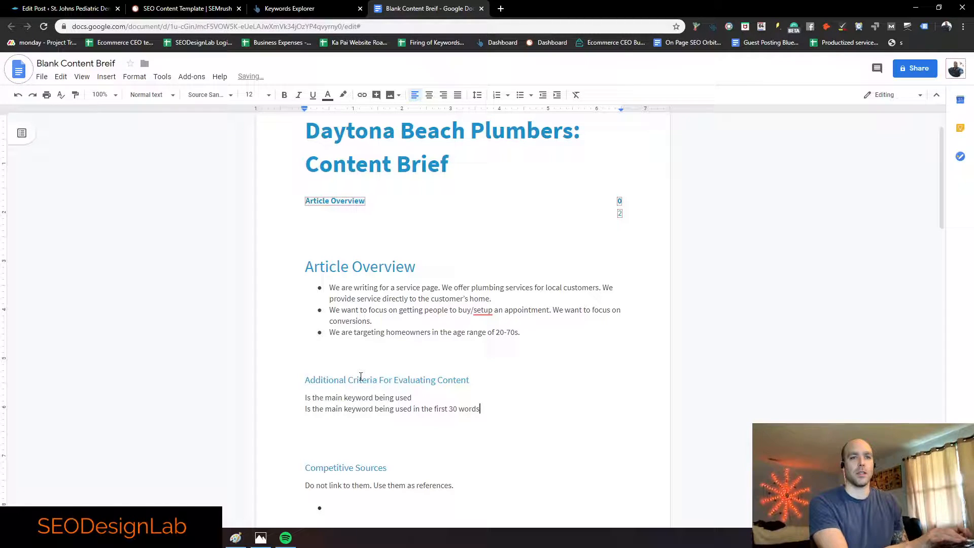
key("Return")
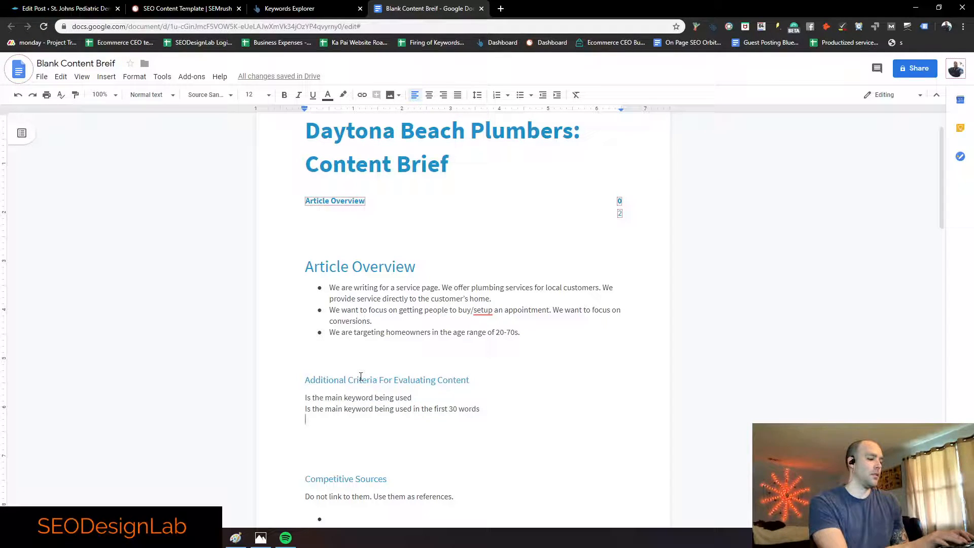
type("Are you li")
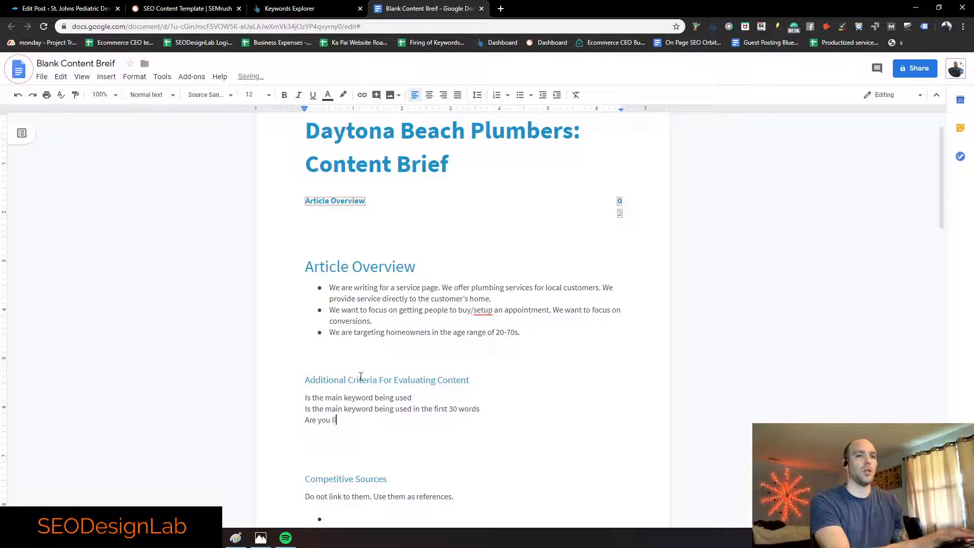
type("nking to our other content")
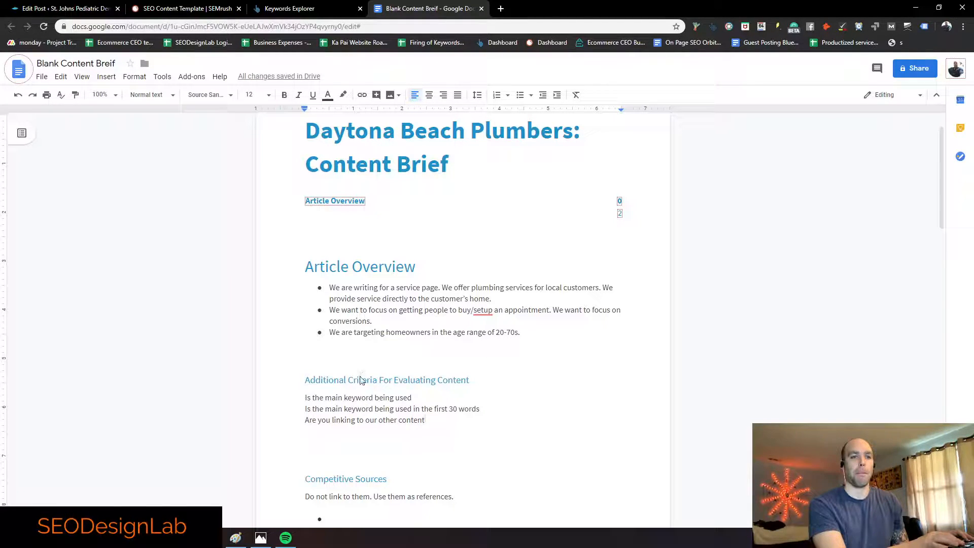
key("Return")
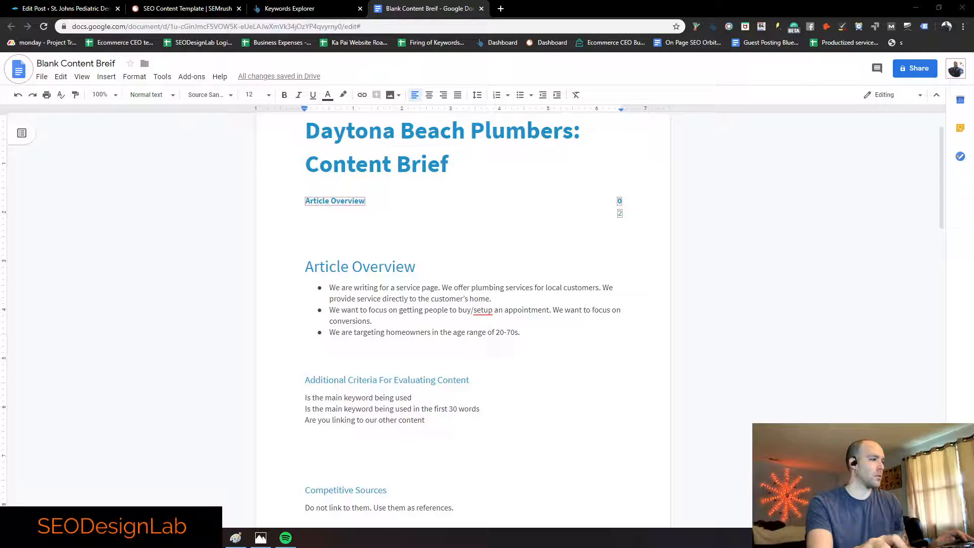
left_click(429, 429)
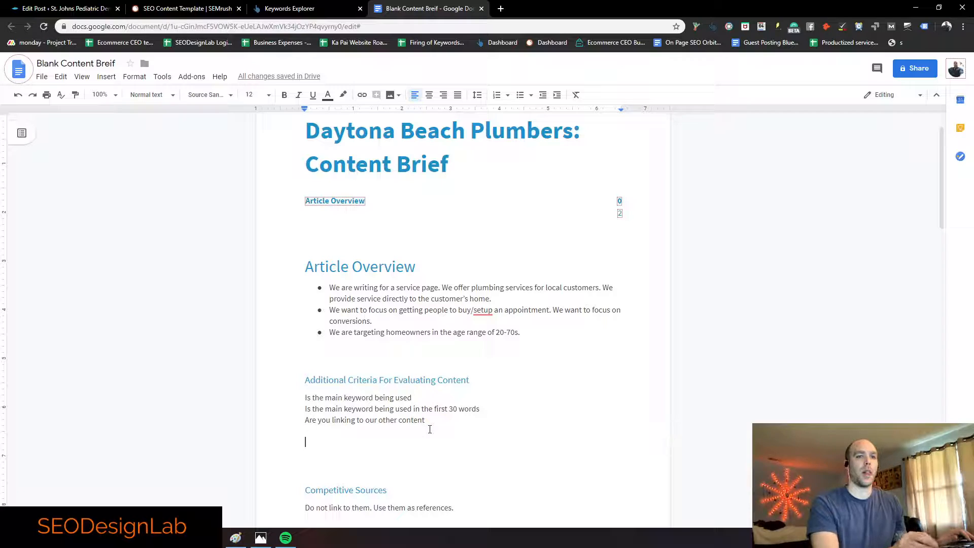
type("Did")
key("BackSpace")
key("BackSpace")
key("BackSpace")
type("Are ")
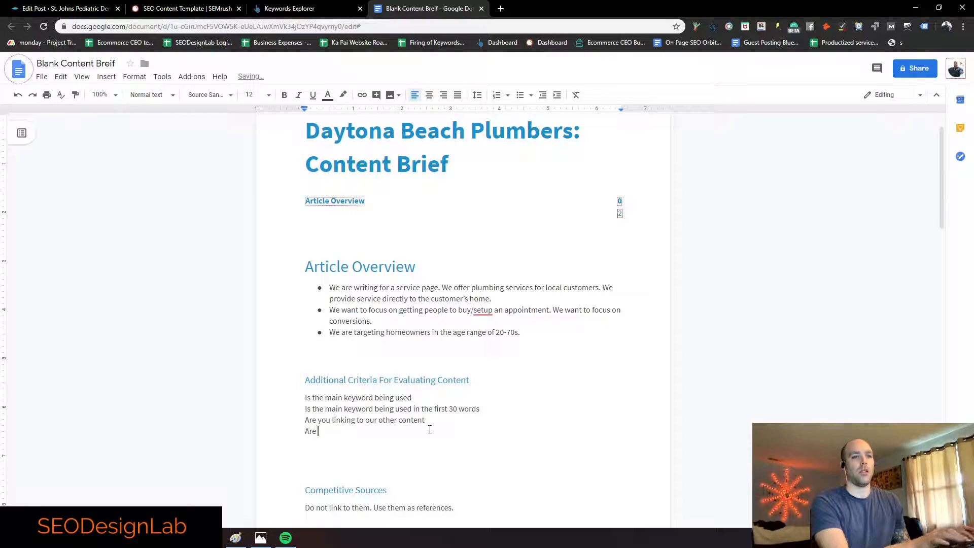
type("keywords being used ")
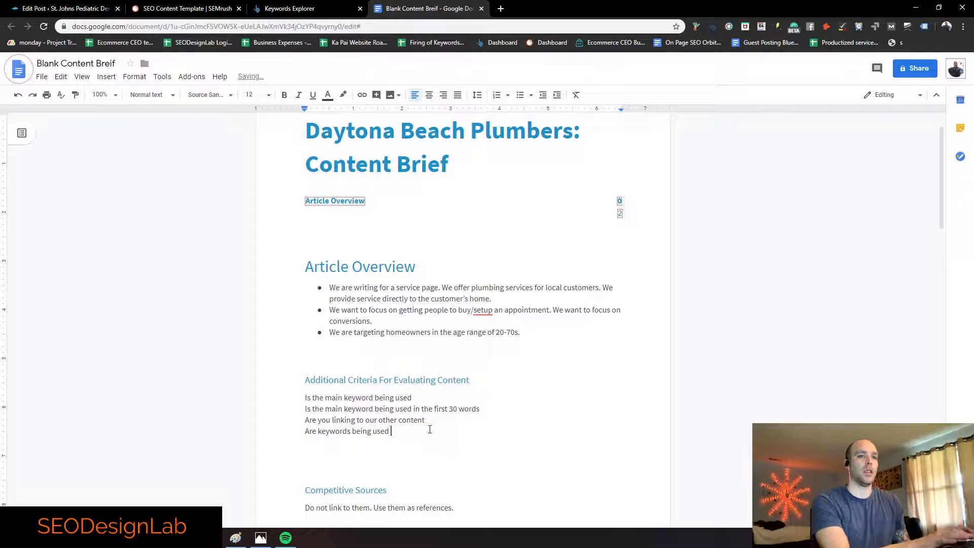
type("in headers and ")
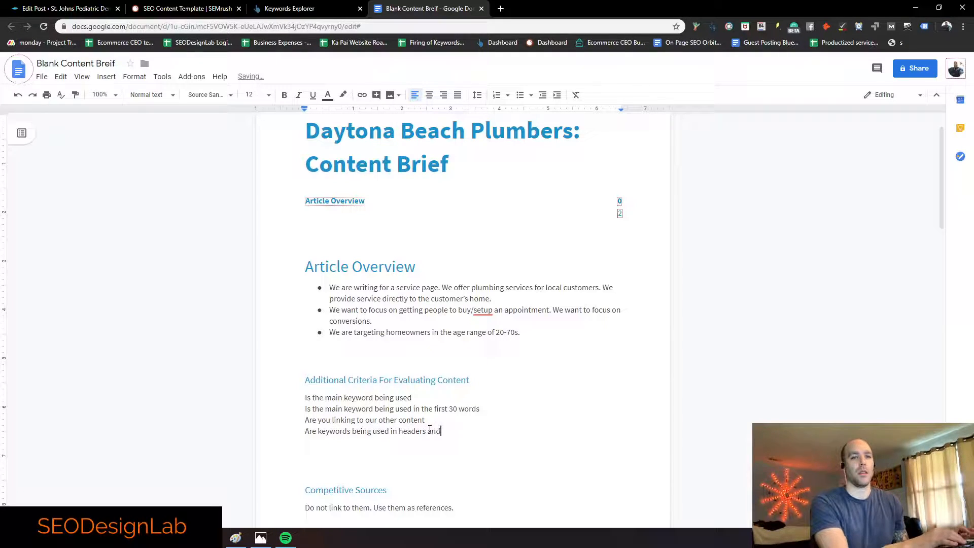
type("bold or italics")
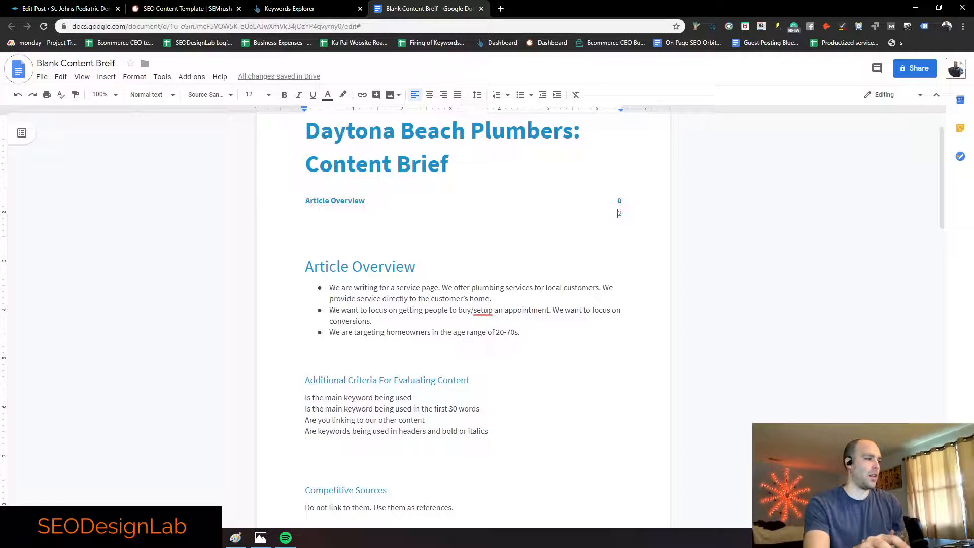
Step: Add 'Did you include all of our keywords' and 'Did you break up the copy with bullets and subheads'
left_click(521, 438)
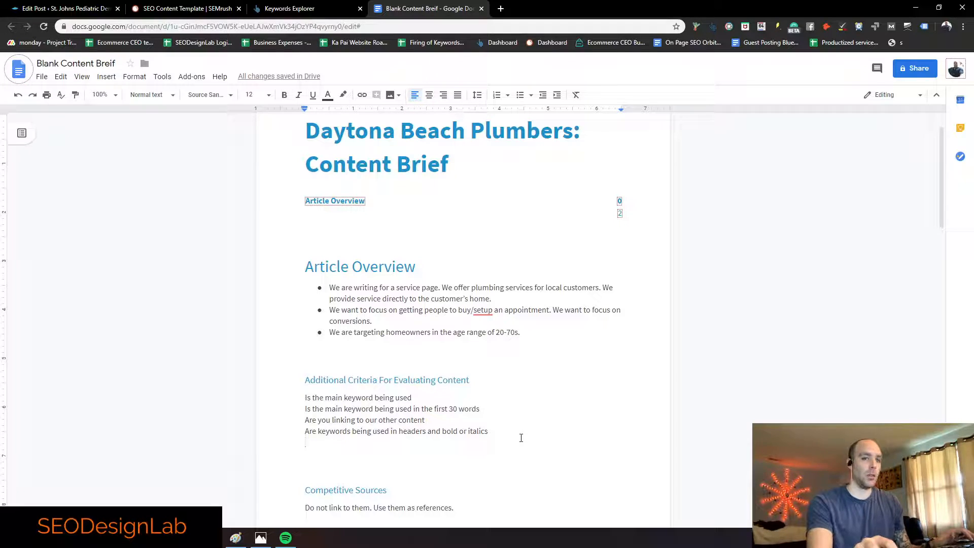
type("Did you enclude all of o")
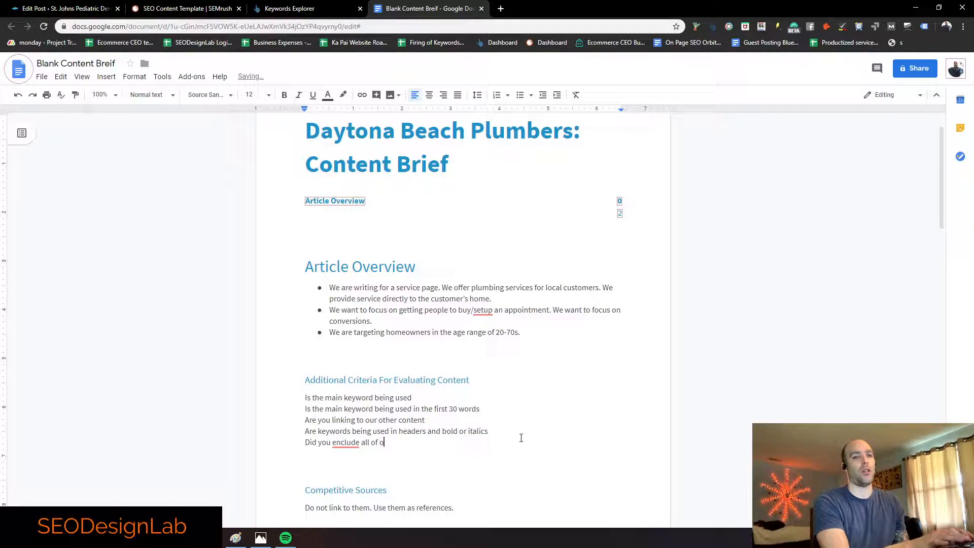
type("ur keywords")
key("Return")
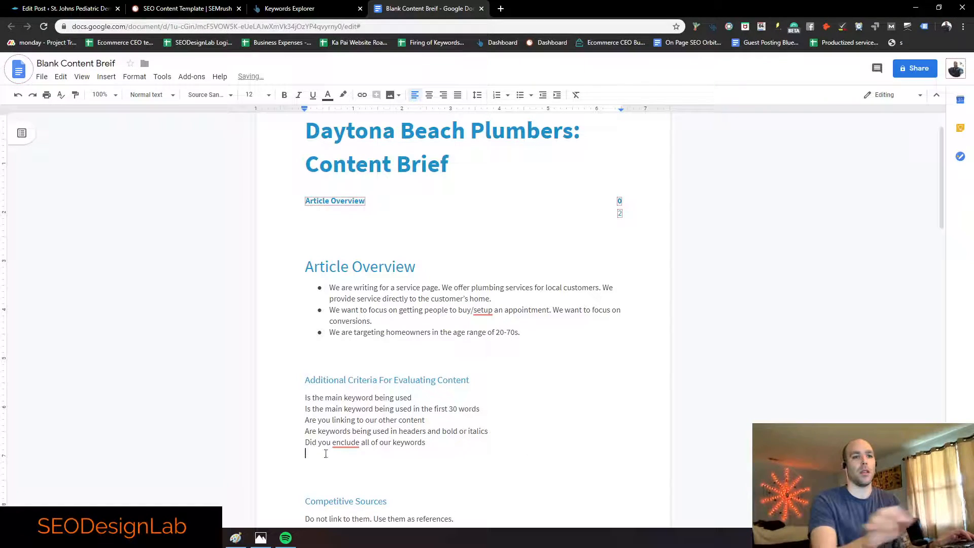
left_click(344, 444)
left_click(355, 459)
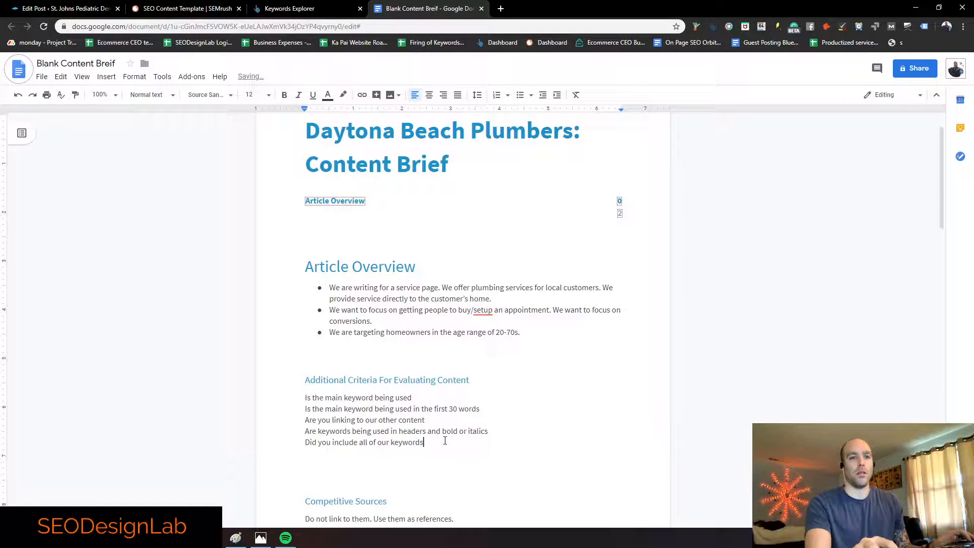
key("Return")
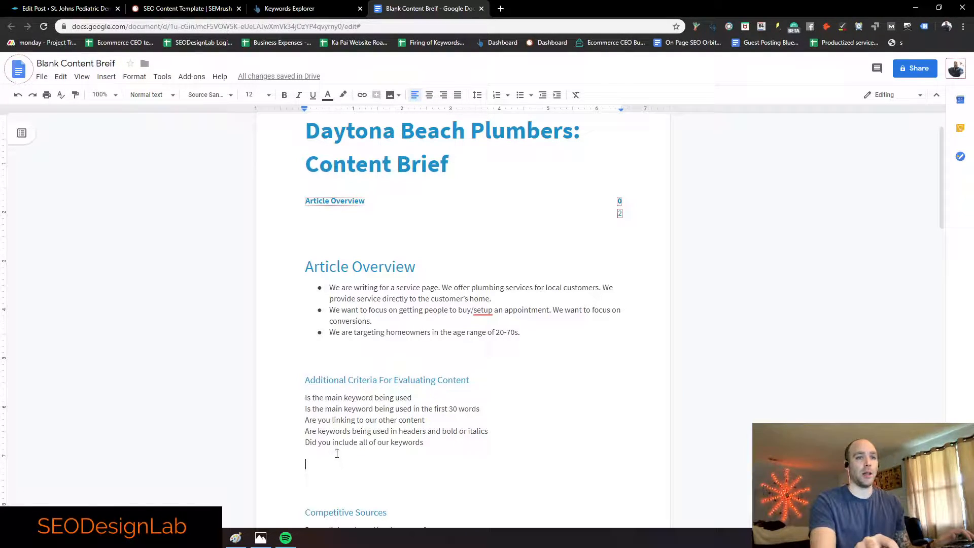
type("Did you ")
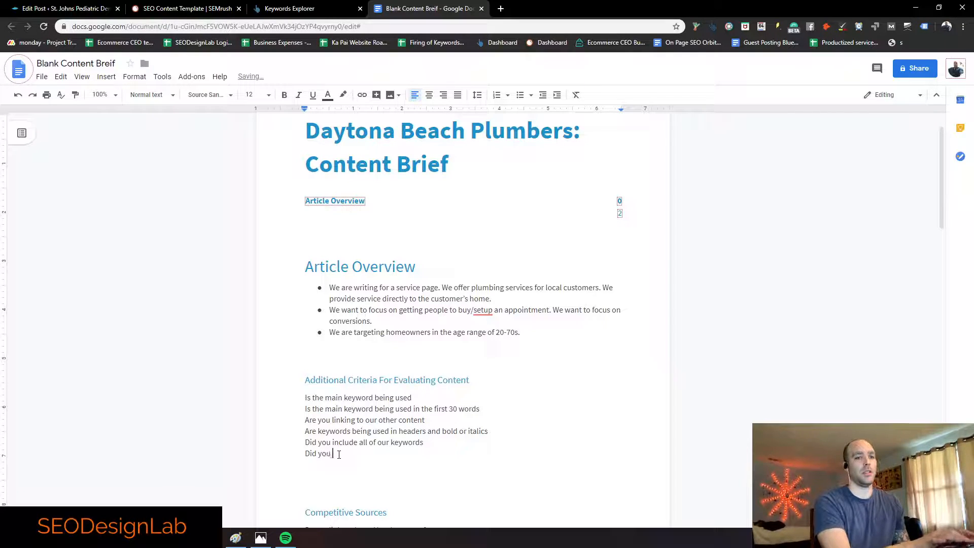
type("breakup the copy ")
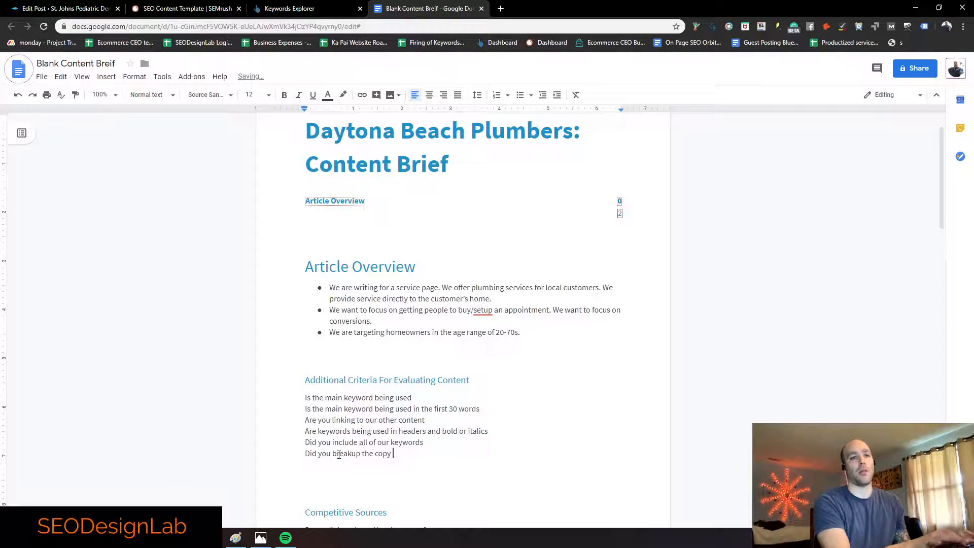
type("with bullets and subheads")
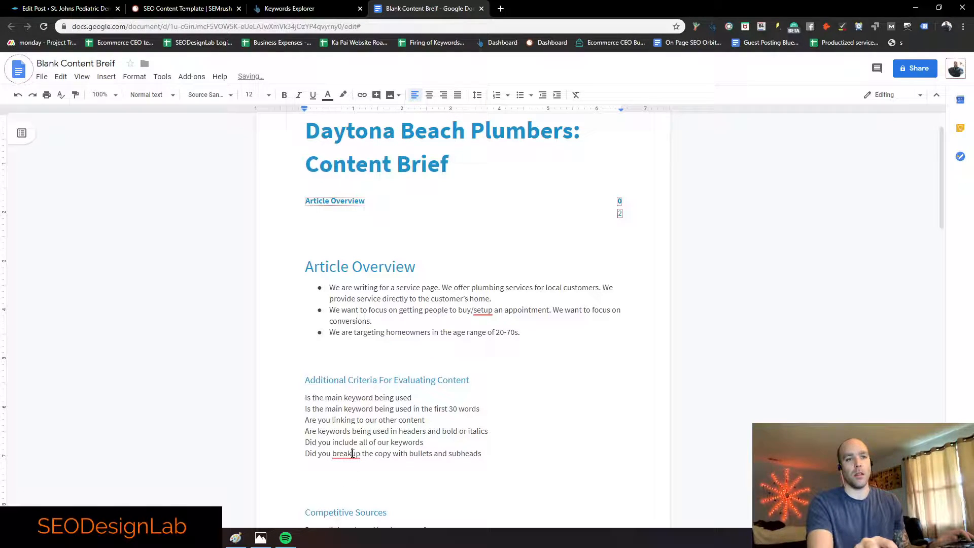
right_click(352, 458)
left_click(345, 479)
left_click(400, 461)
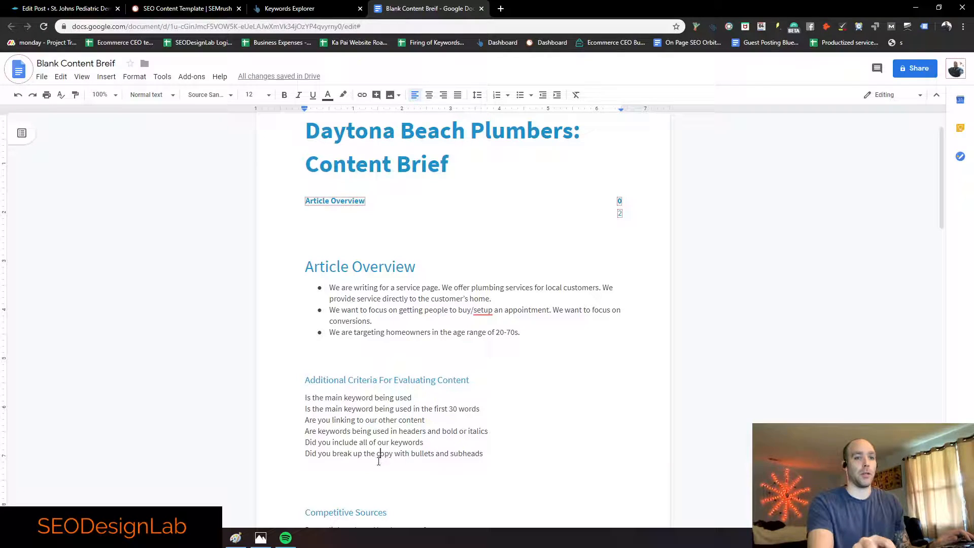
Step: Add 'Free of grammar errors' and 'Is the copy readable' to the checklist
type("Free of grammar errors")
key("Return")
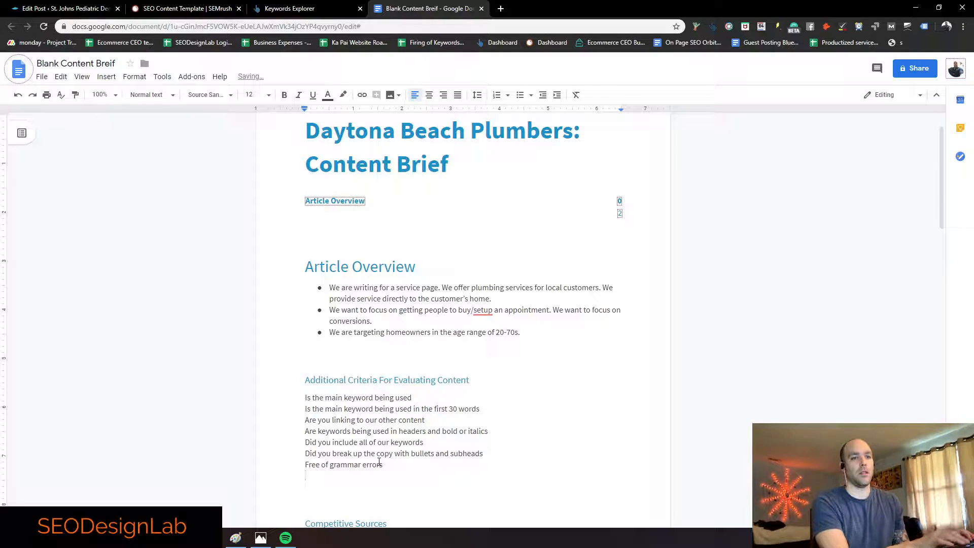
type("Is the coip")
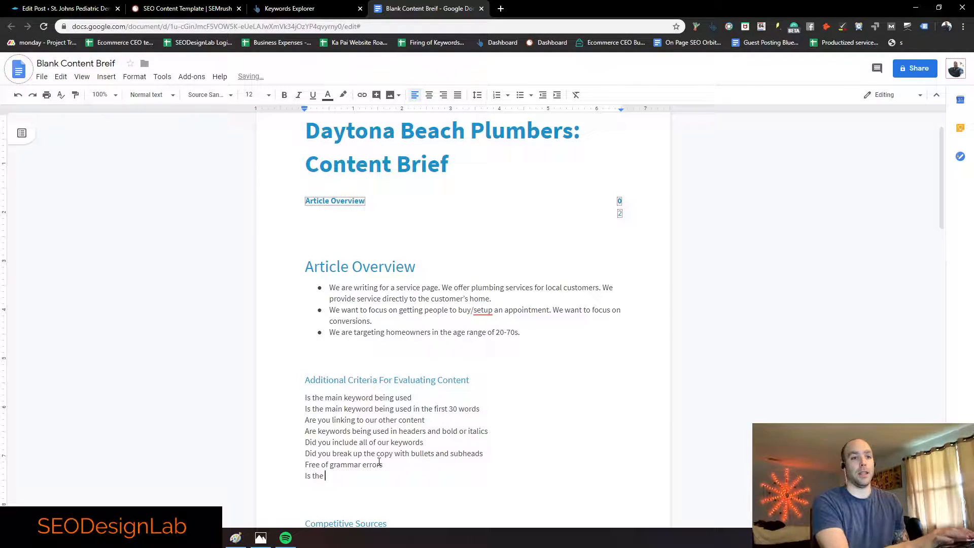
key("BackSpace")
type("py readable?")
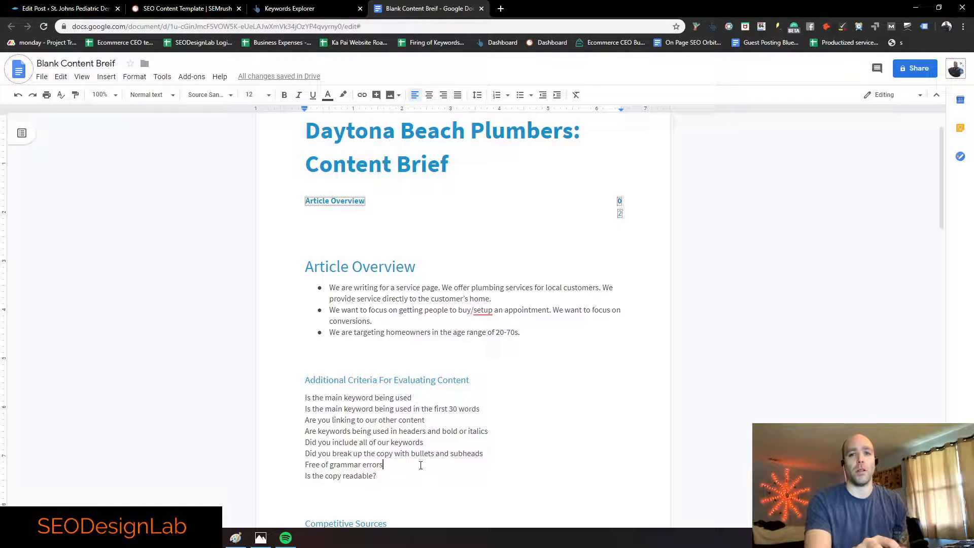
Step: Append 'Does it match wordcount?' and 'Is the copy original?' to the checklist
scroll(421, 465, "down", 1)
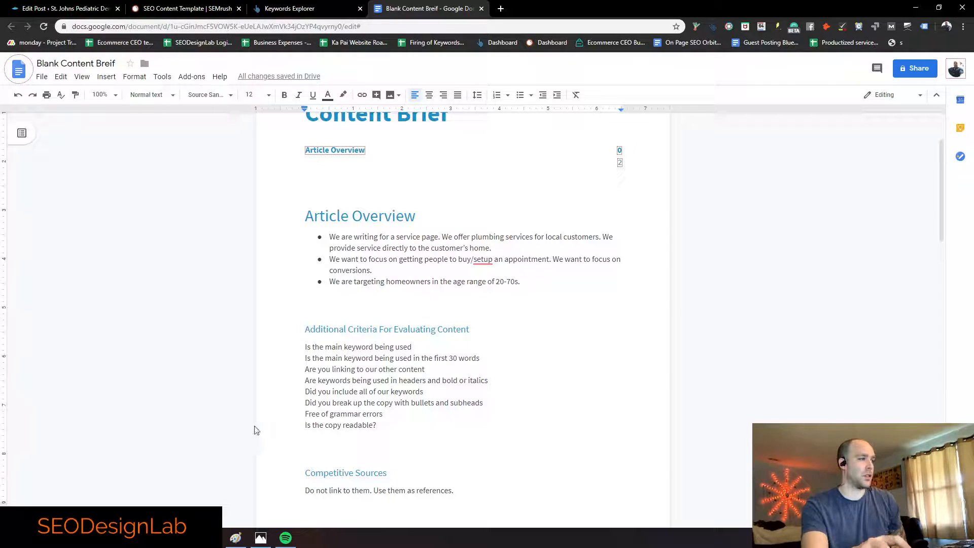
left_click(408, 429)
key("Return")
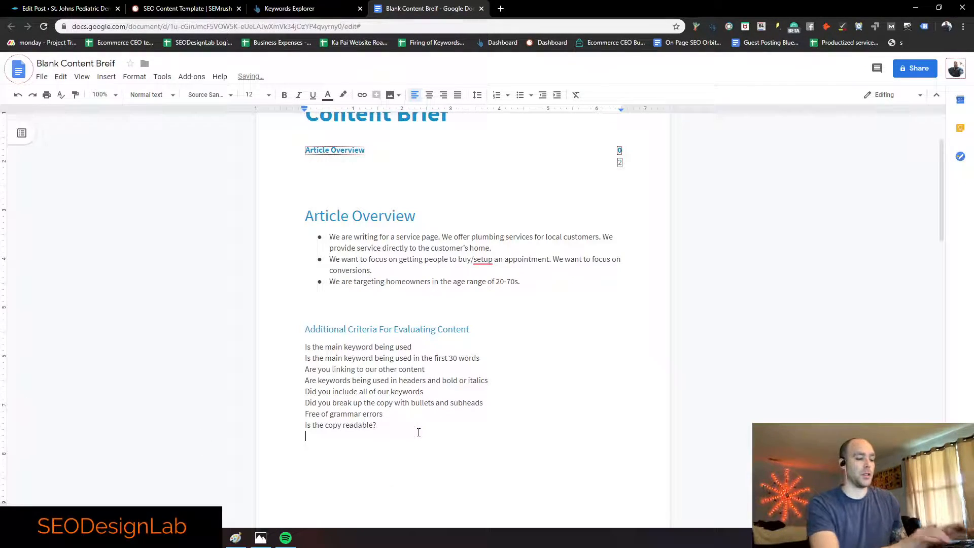
type("Does it match wor")
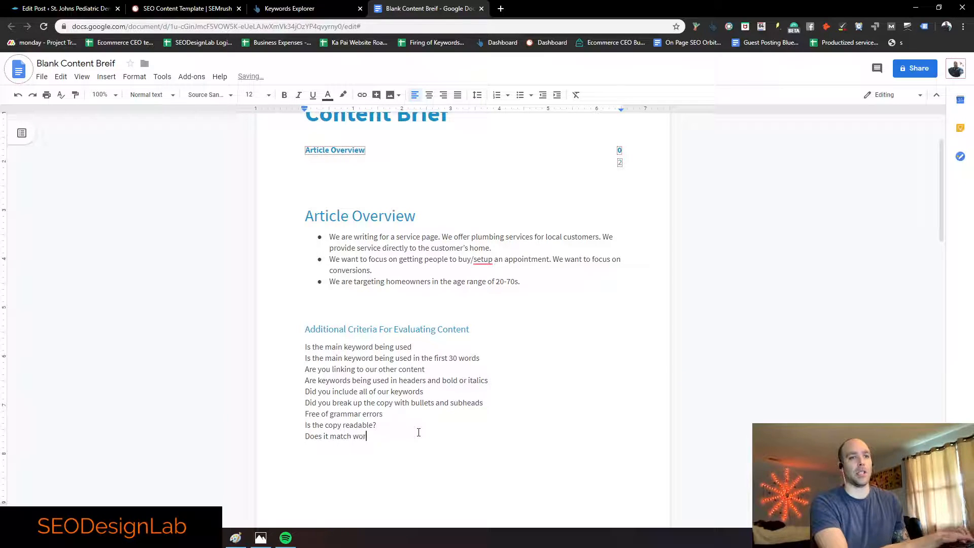
type("dcount?")
key("Return")
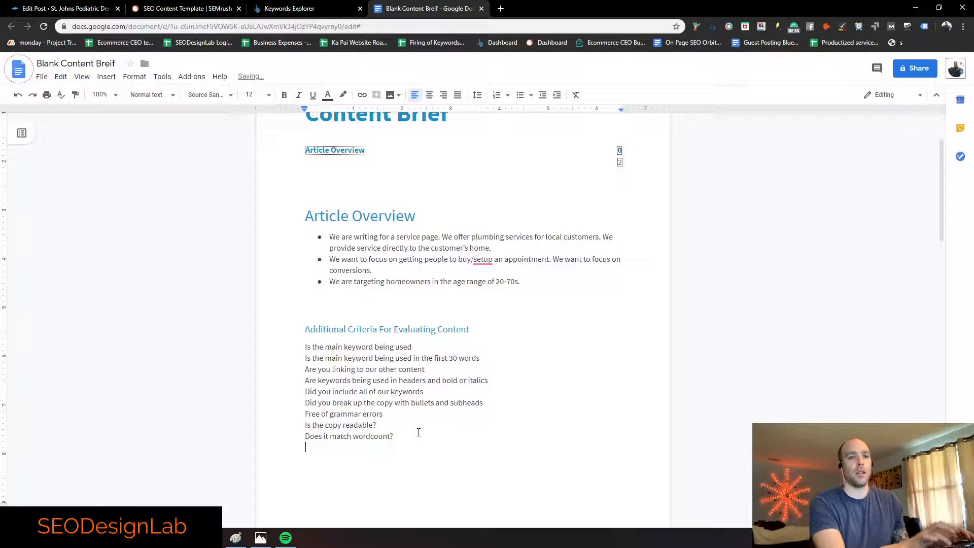
type("Is th")
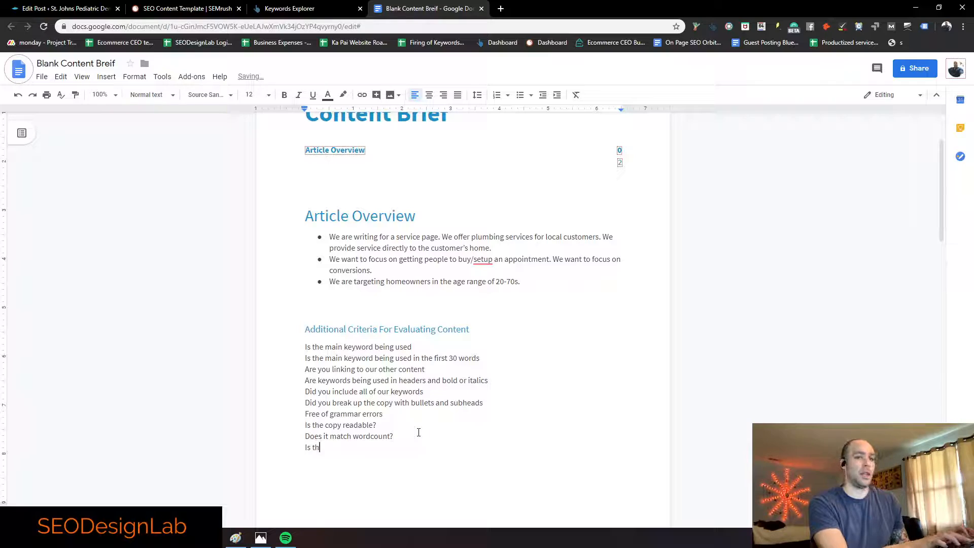
type("e copy original?")
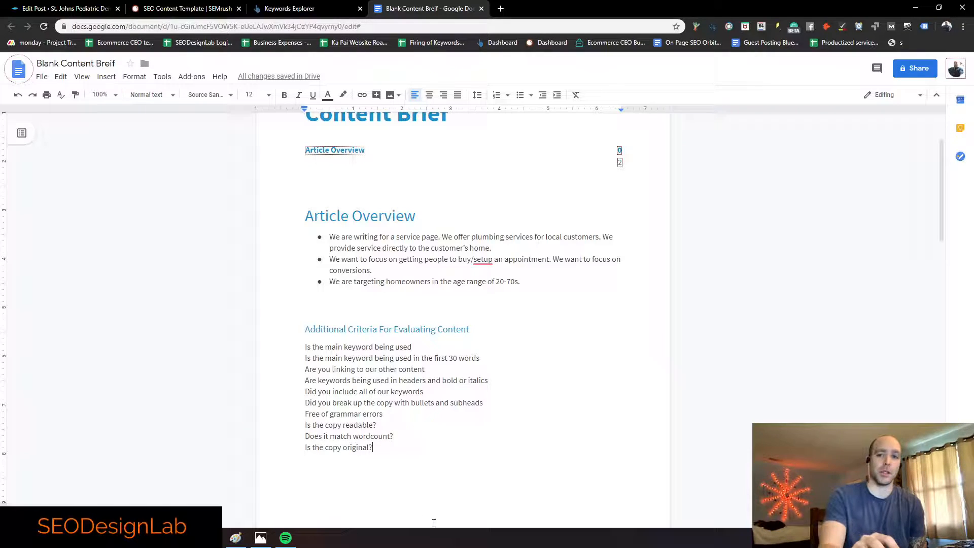
scroll(449, 453, "down", 4)
scroll(409, 400, "down", 1)
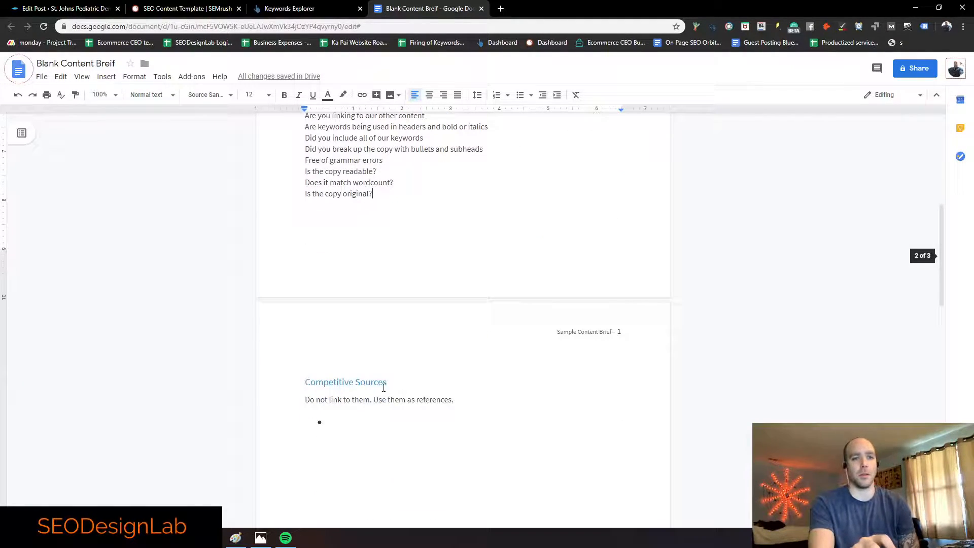
left_click(461, 400)
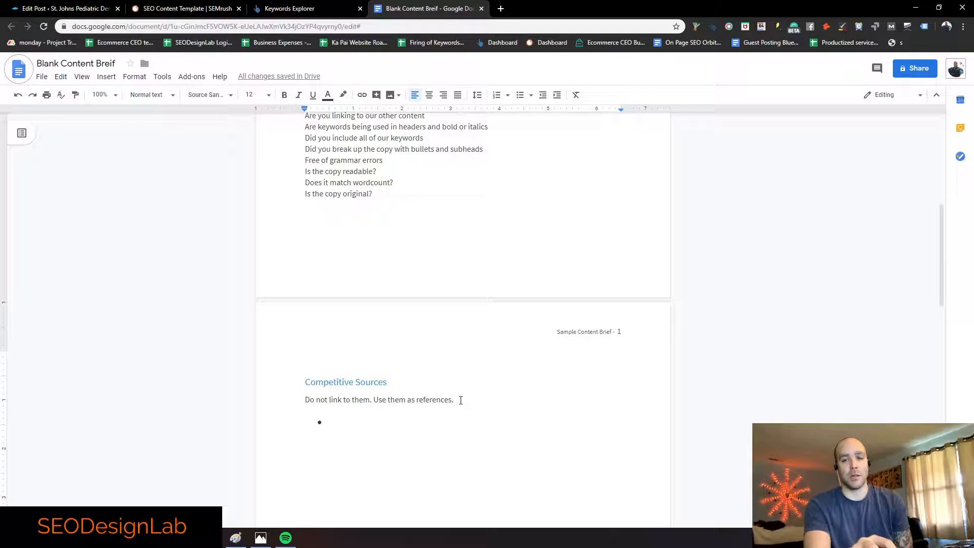
Step: Search 'daytona beach plumbers' in a new tab and copy the Mr. Rooter result's link address
left_click(186, 7)
left_click(501, 8)
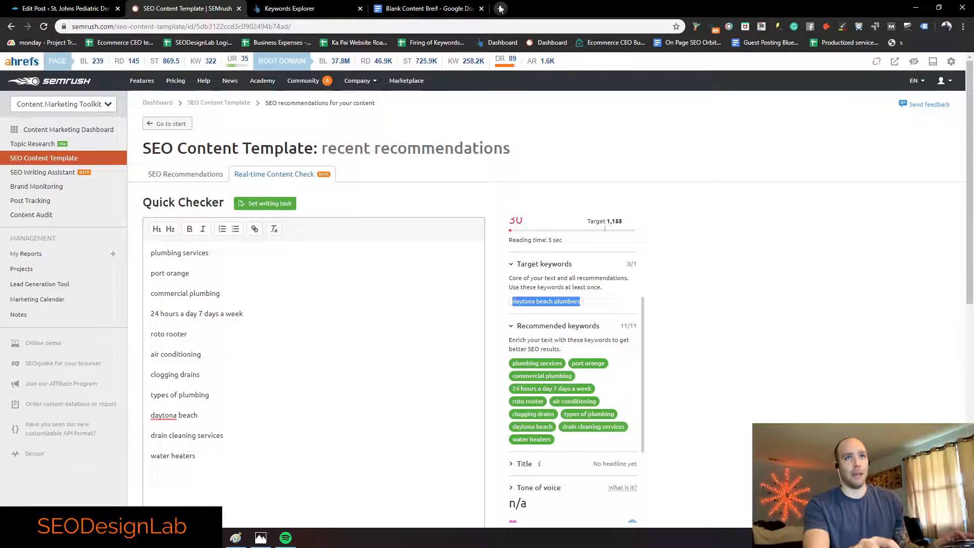
type("daytona beach plumbers")
key("Return")
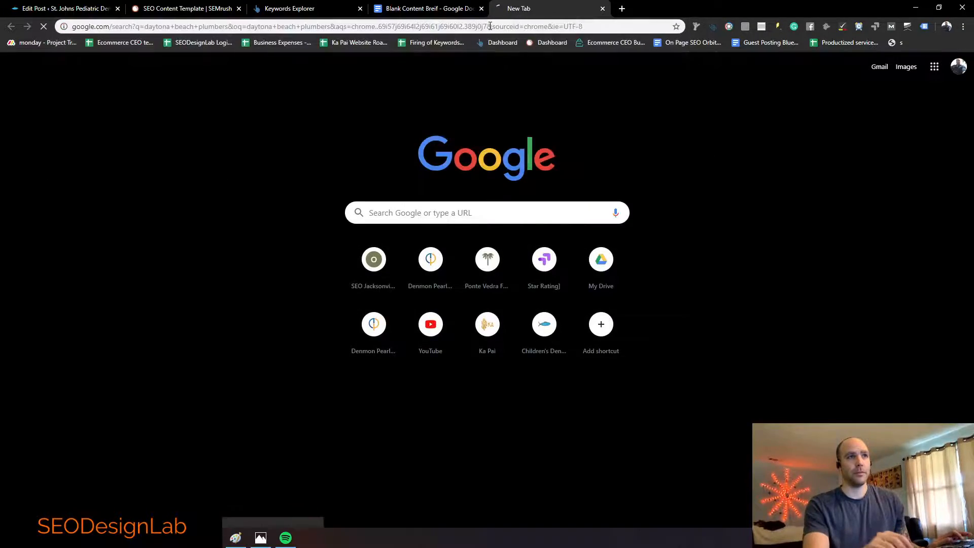
scroll(162, 261, "down", 10)
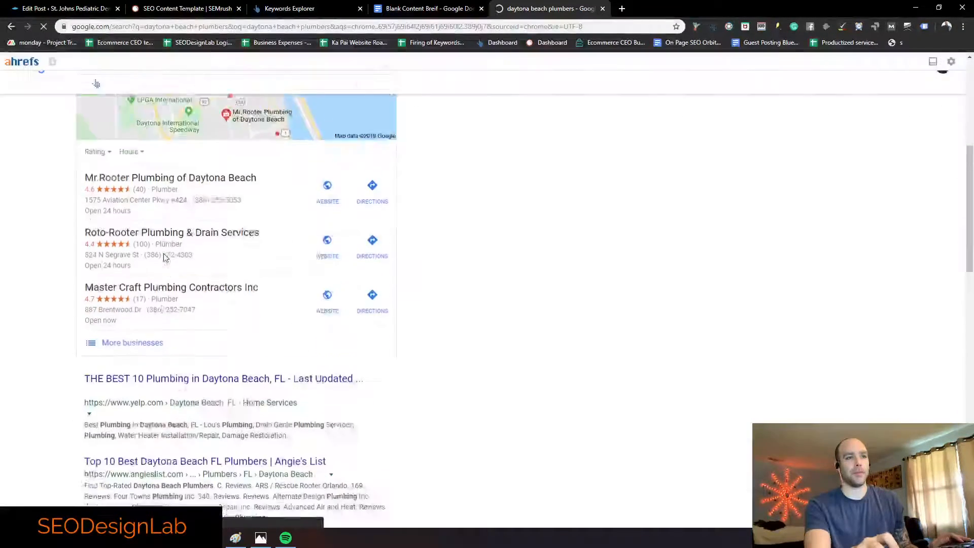
scroll(163, 238, "down", 2)
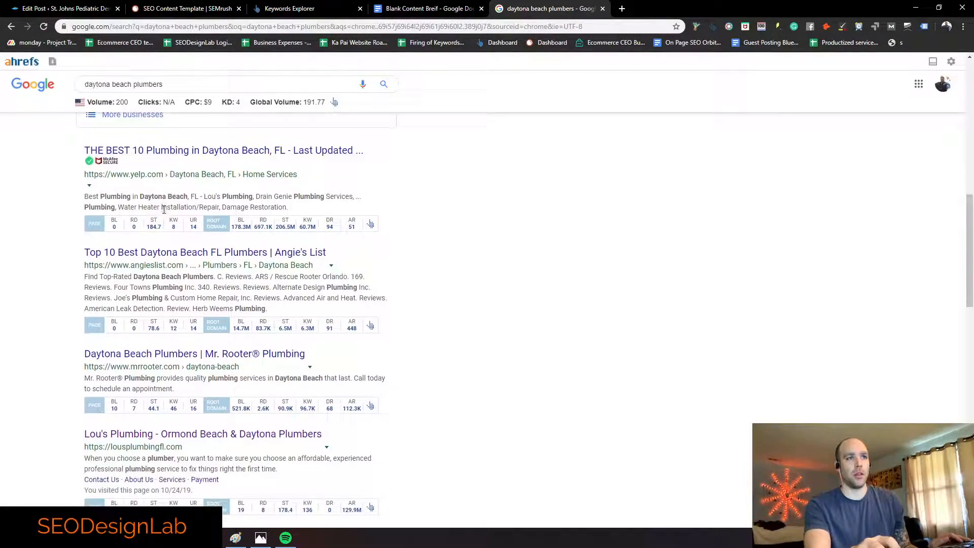
scroll(166, 218, "down", 2)
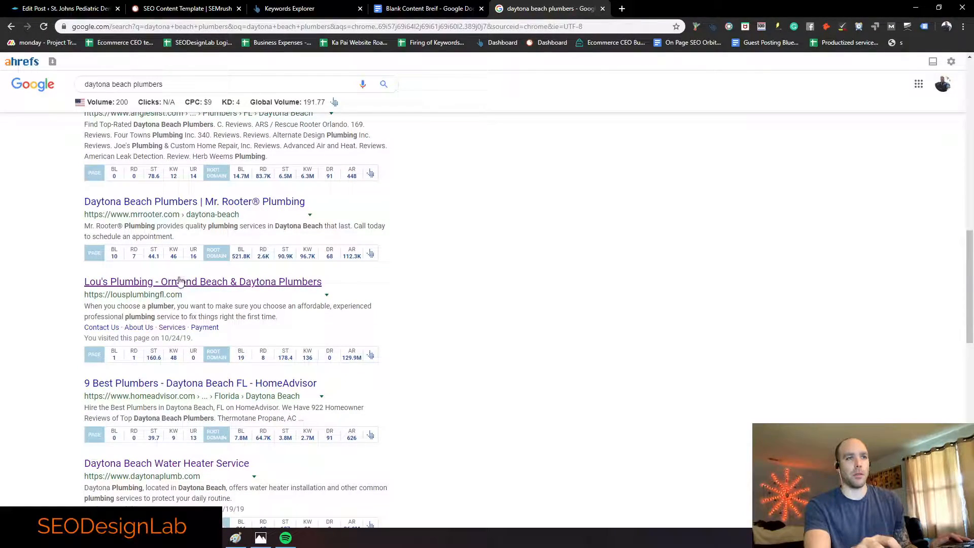
scroll(183, 278, "up", 1)
scroll(184, 274, "up", 3)
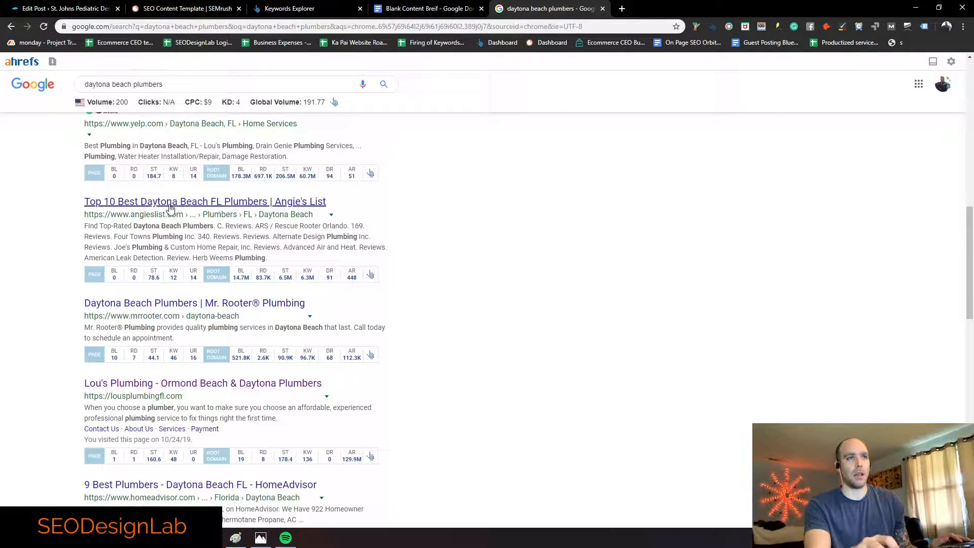
scroll(173, 304, "down", 1)
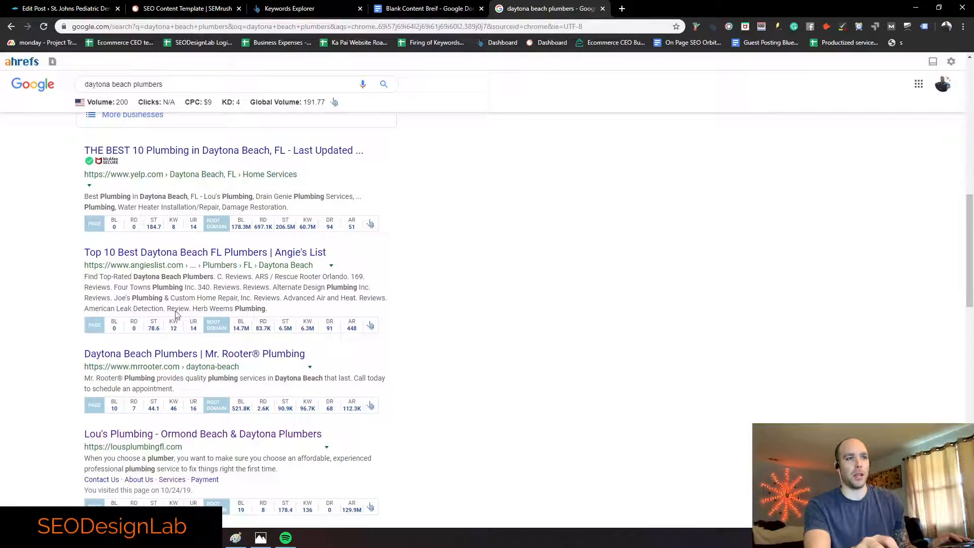
right_click(134, 357)
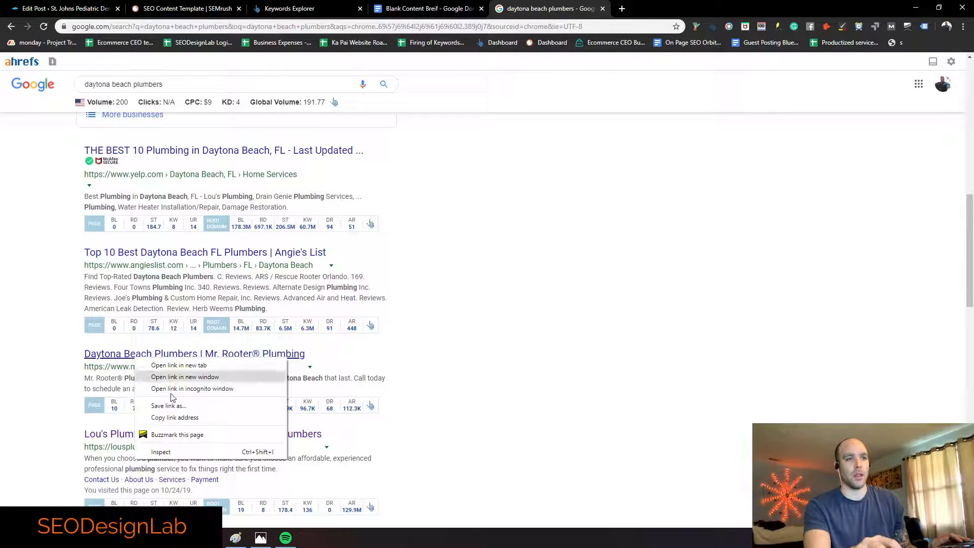
left_click(174, 420)
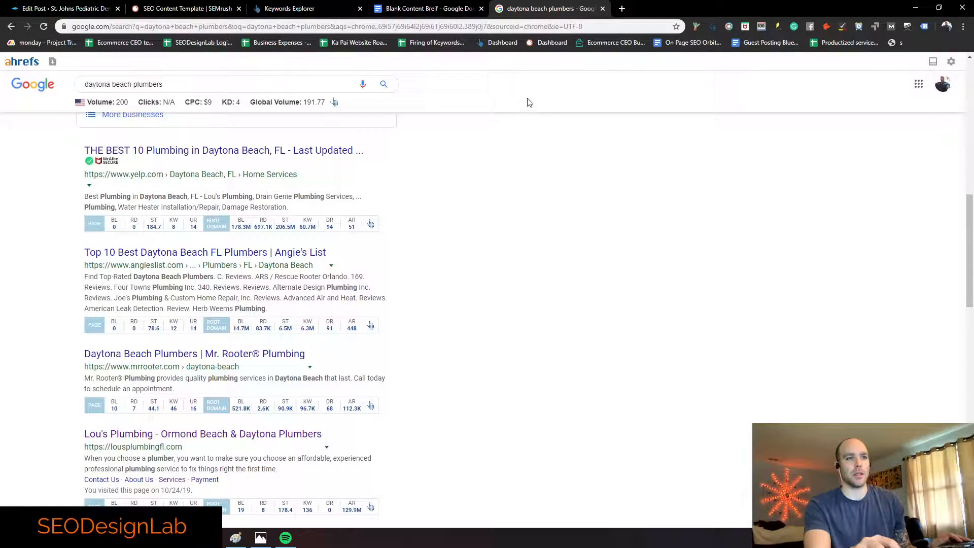
left_click(394, 5)
Step: Paste the Mr. Rooter URL into the empty Competitive Sources bullet as a hyperlink
left_click(330, 426)
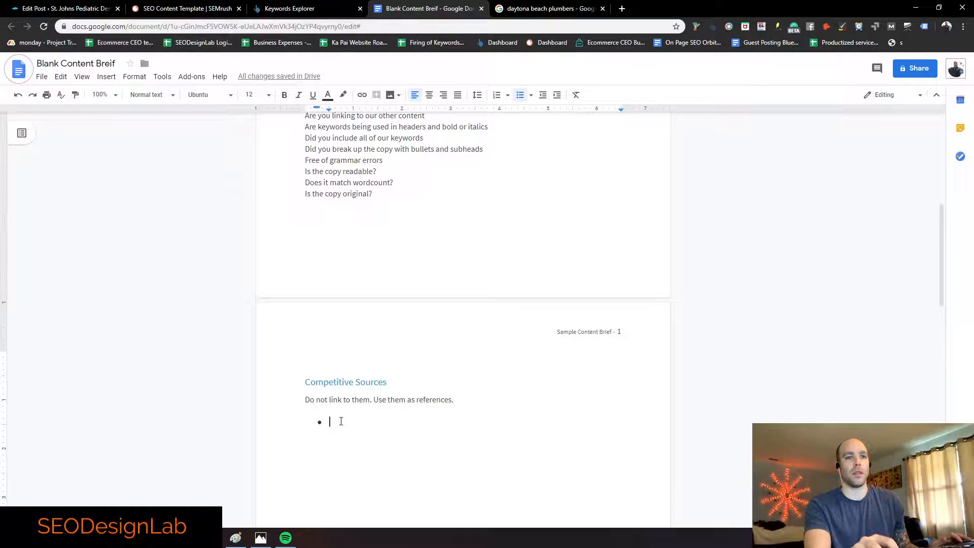
key("ctrl+v")
left_click_drag(489, 421, 327, 420)
right_click(339, 422)
left_click(406, 348)
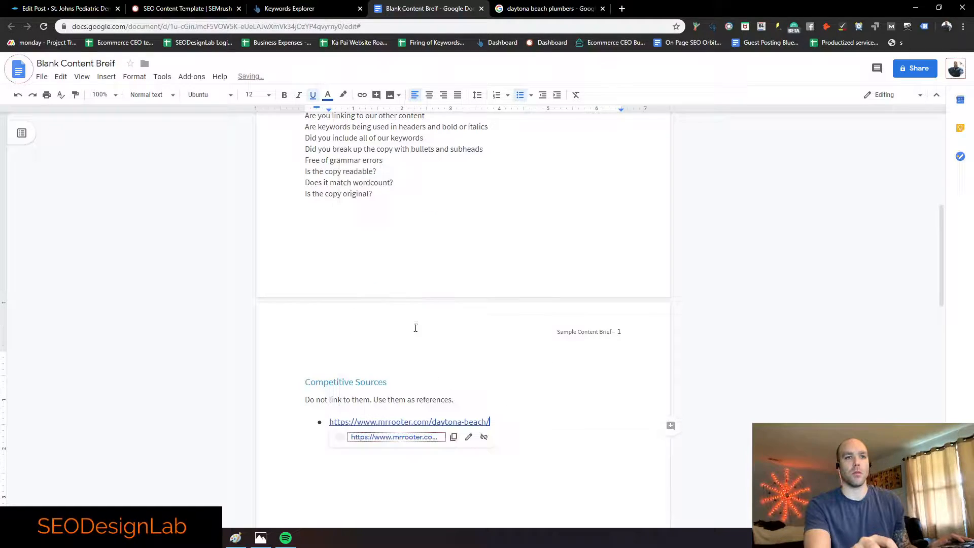
Step: Copy Lou's Plumbing's address from the results and add it as a linked lousplumbingfl.com bullet
left_click(530, 8)
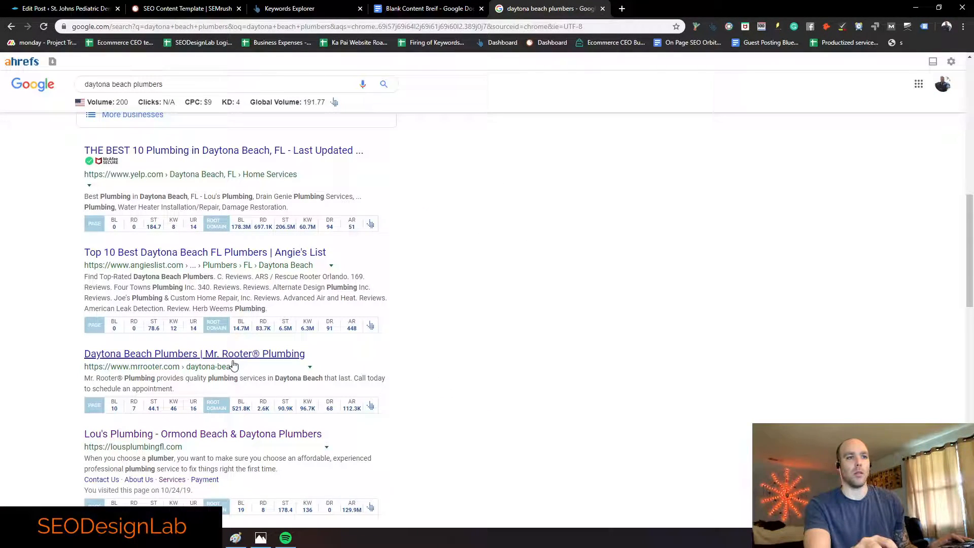
right_click(191, 439)
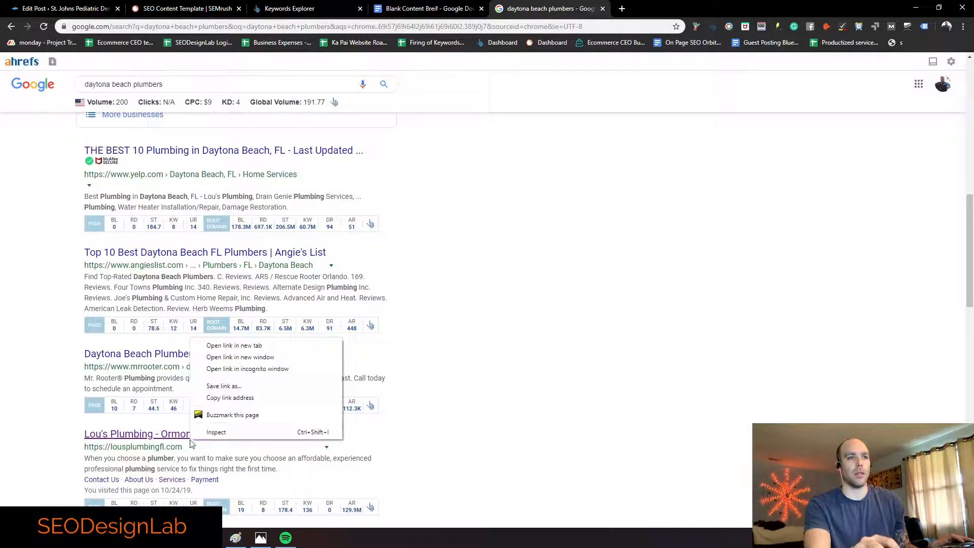
left_click(235, 398)
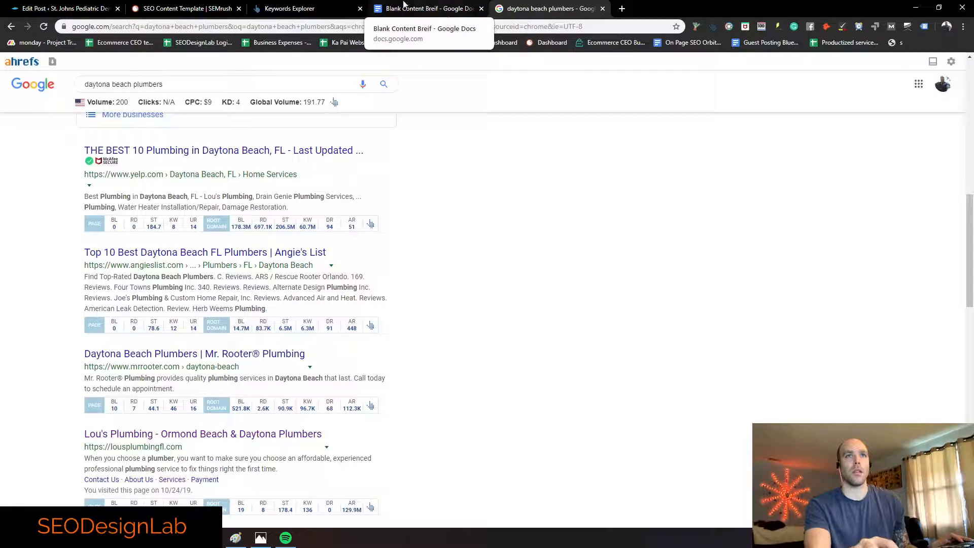
left_click(426, 9)
key("Return")
key("ctrl+v")
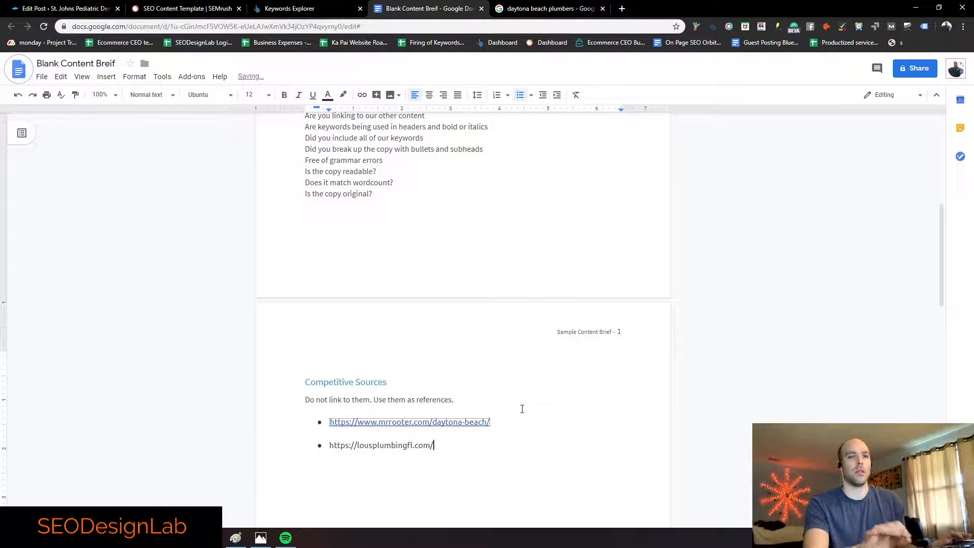
left_click_drag(433, 439, 321, 449)
right_click(349, 449)
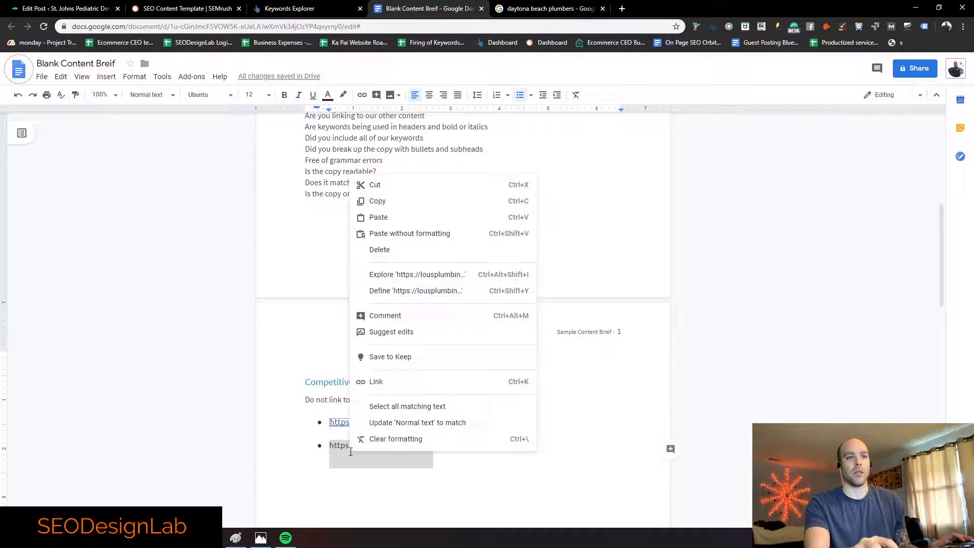
left_click(401, 379)
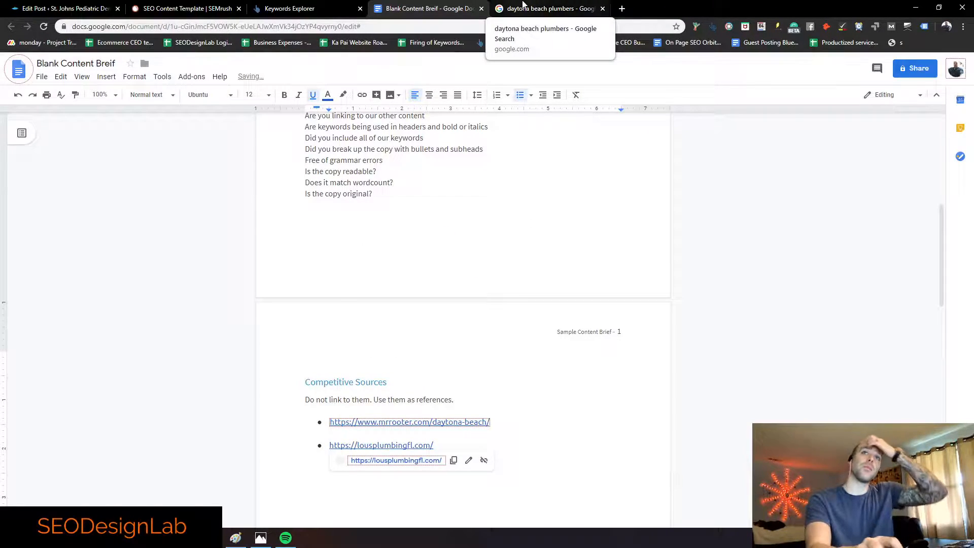
Step: Copy the Daytona Beach Water Heater Service result and add daytonaplumb.com as a third linked bullet
left_click(545, 9)
scroll(272, 285, "down", 3)
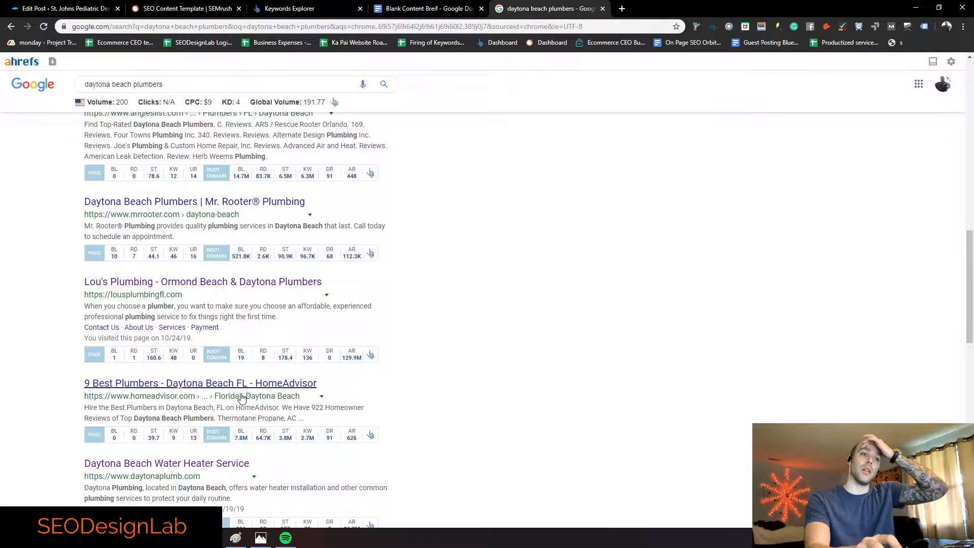
scroll(239, 393, "down", 2)
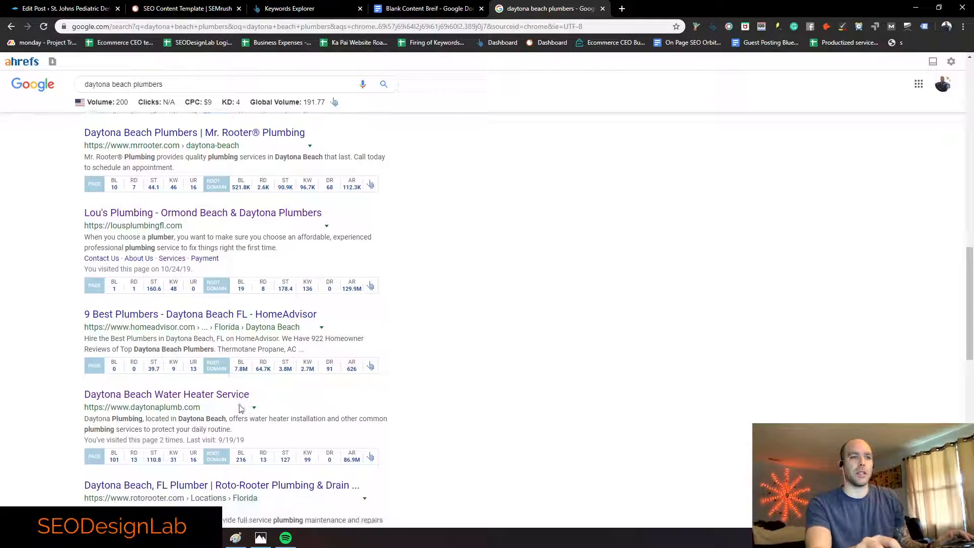
right_click(245, 364)
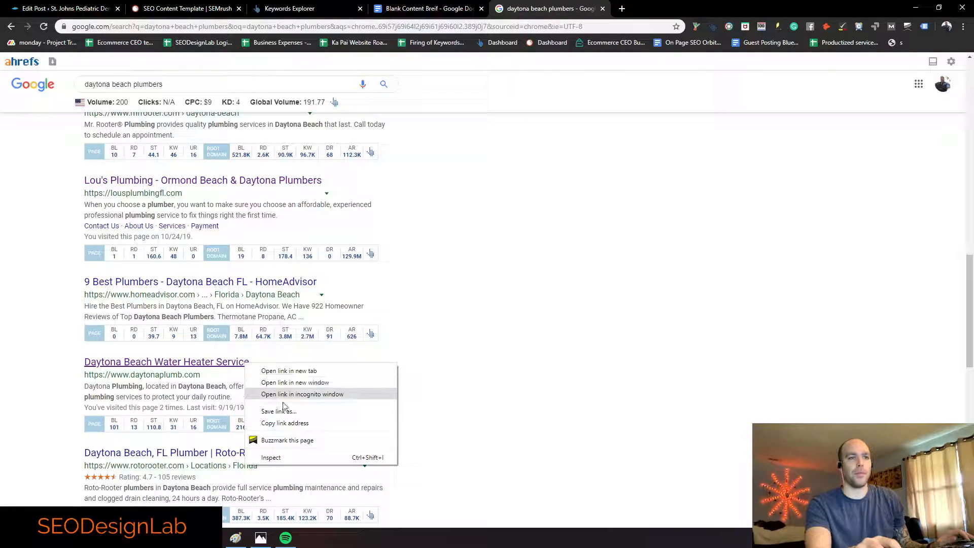
left_click(284, 424)
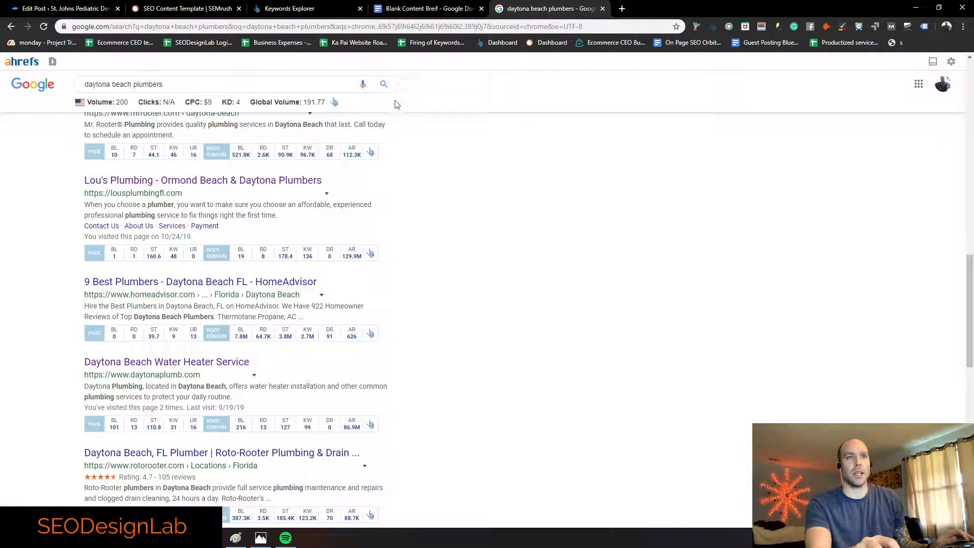
left_click(421, 8)
left_click(462, 472)
key("Return")
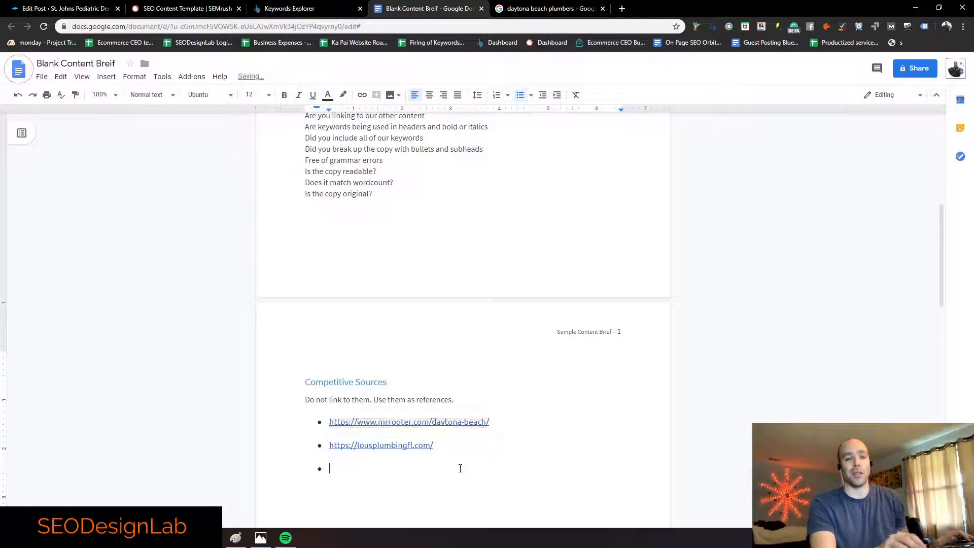
key("ctrl+v")
left_click_drag(460, 468, 326, 472)
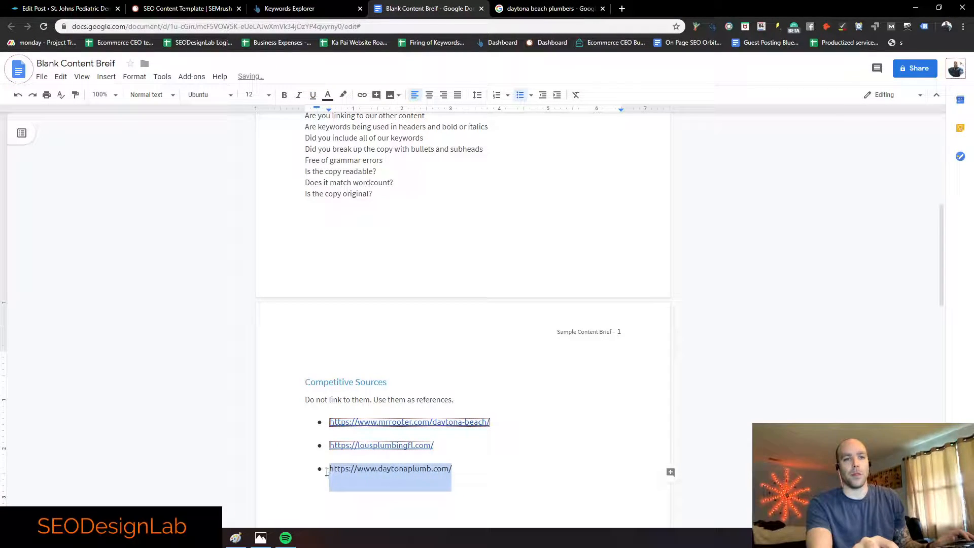
right_click(350, 471)
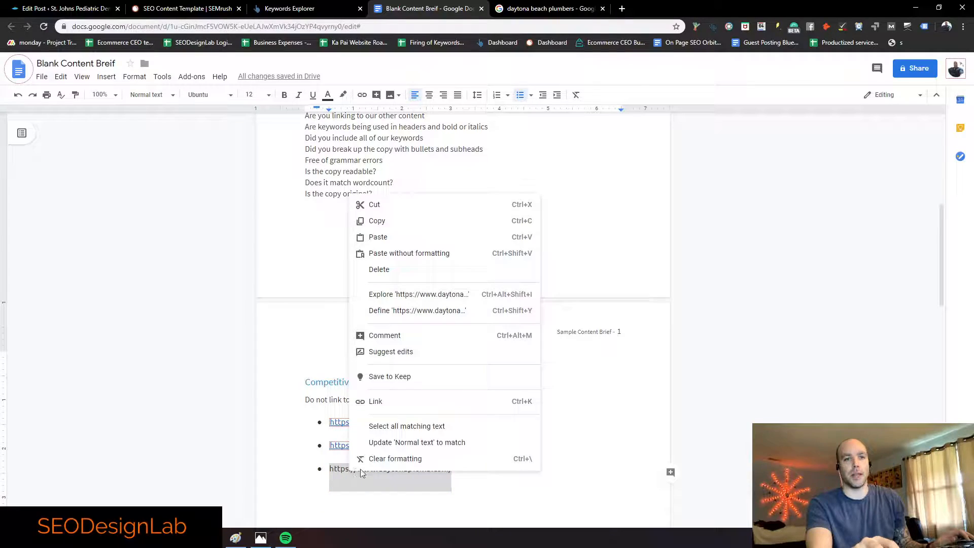
left_click(384, 401)
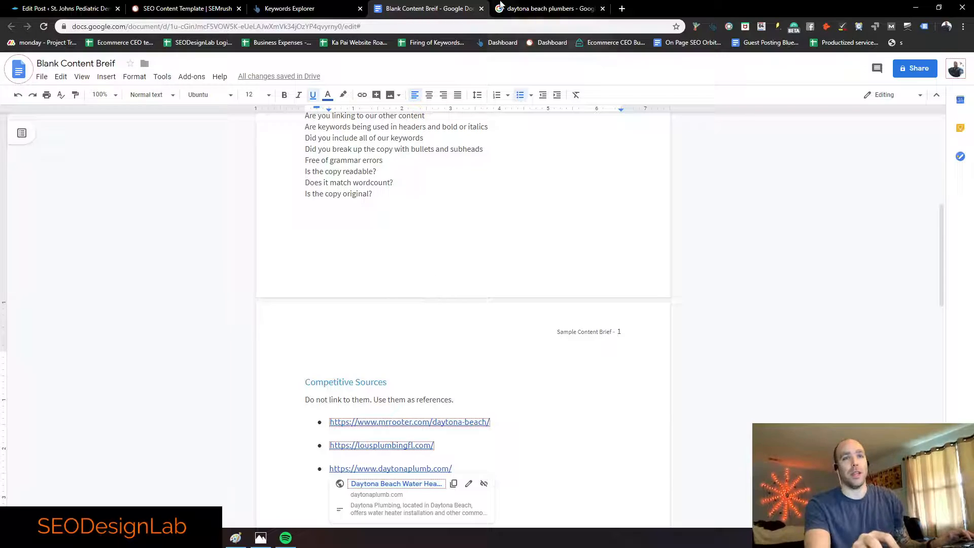
left_click(550, 10)
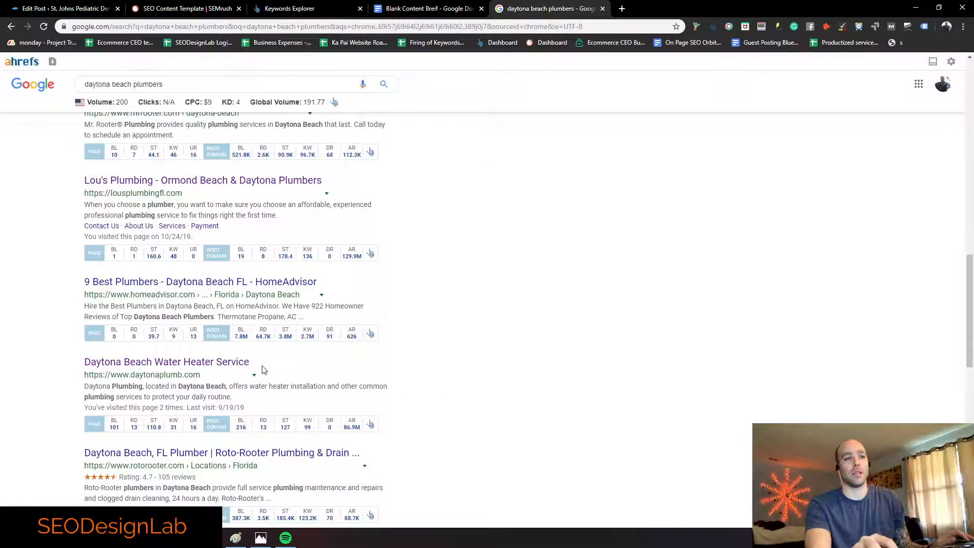
Step: Scan the daytona beach plumbers results, then place the cursor after the daytonaplumb.com link
scroll(261, 370, "down", 2)
scroll(252, 351, "down", 3)
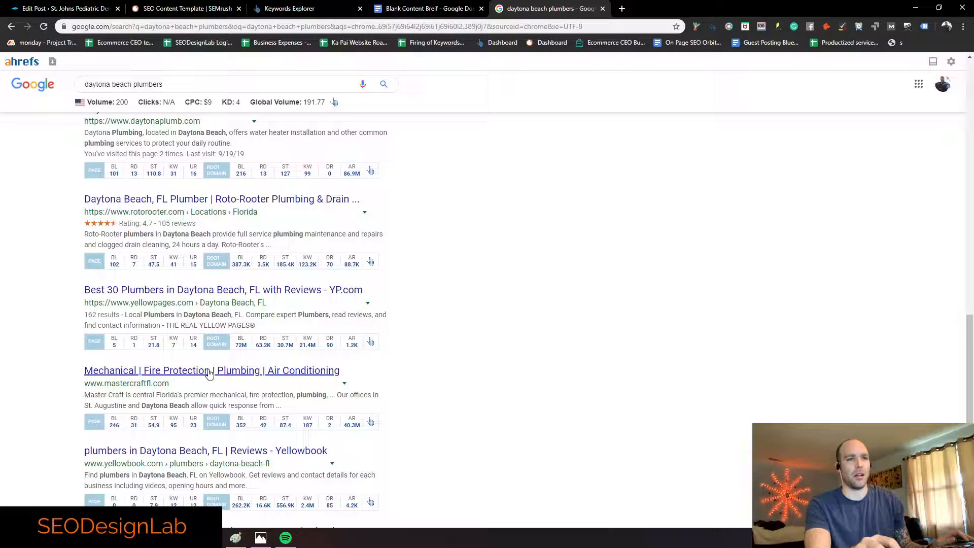
scroll(262, 376, "down", 1)
scroll(262, 376, "down", 1)
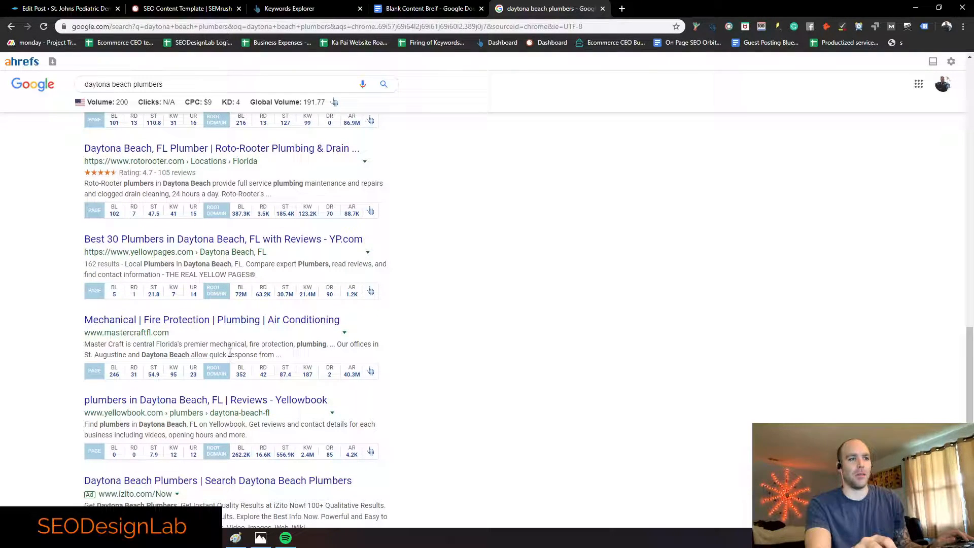
scroll(183, 334, "up", 1)
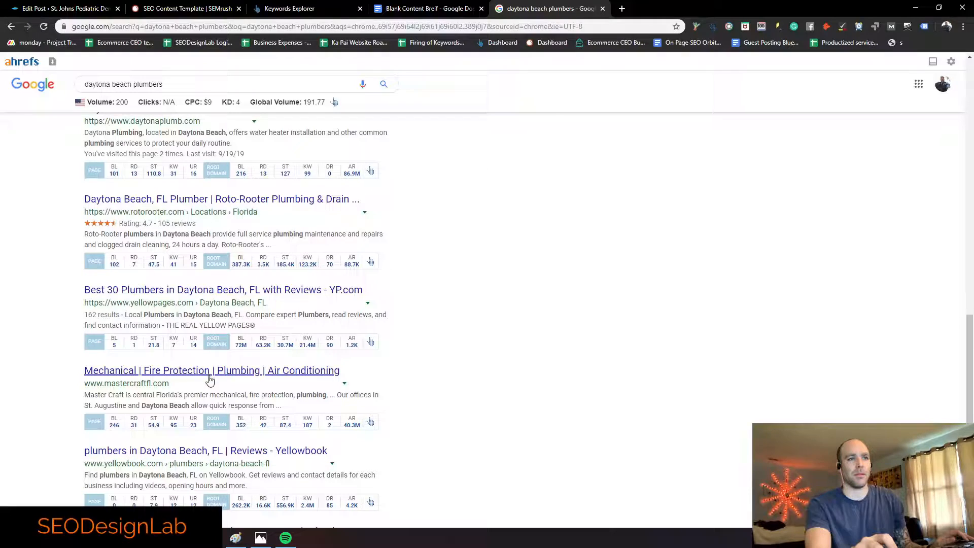
left_click(429, 9)
left_click(452, 468)
Step: Review the search results once more and return to the brief's competitor URL list
scroll(450, 365, "down", 4)
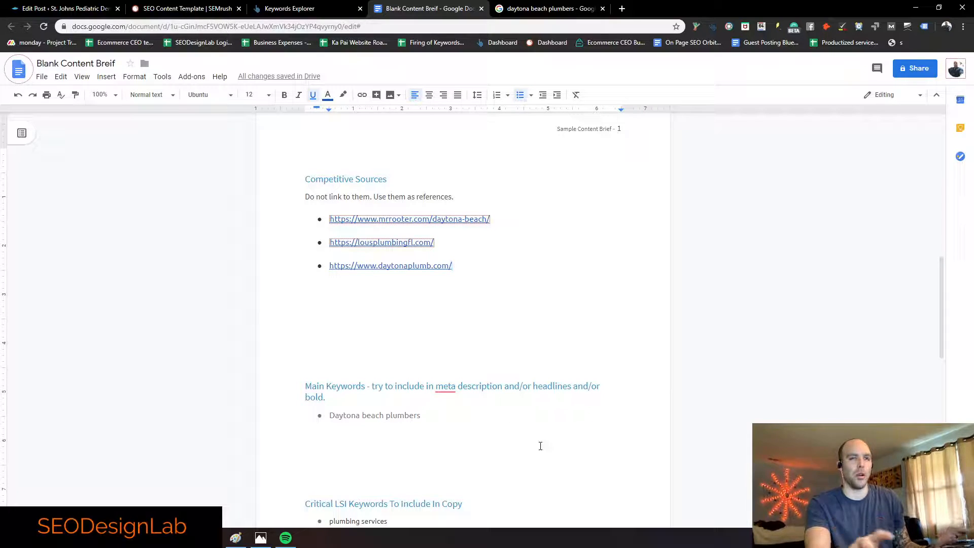
left_click(507, 14)
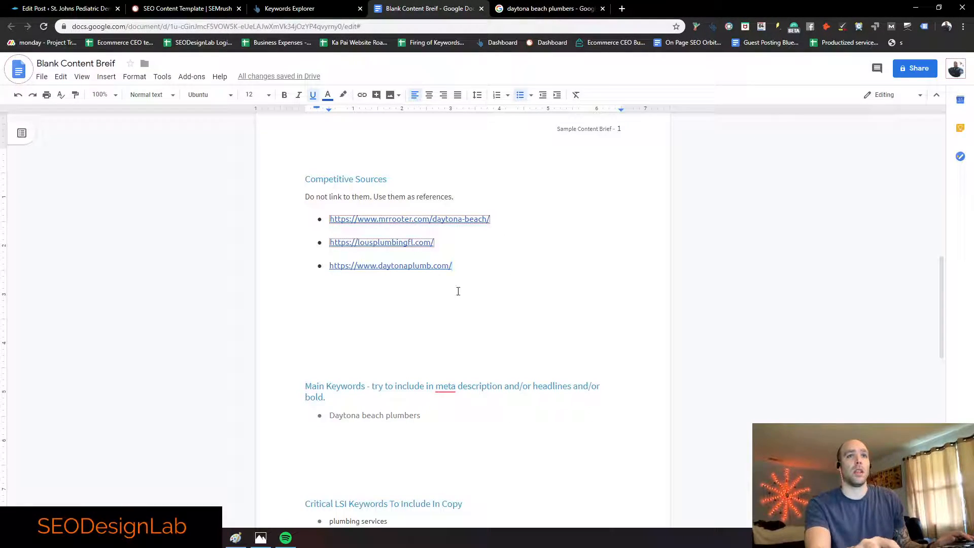
left_click(545, 8)
scroll(335, 275, "up", 5)
scroll(335, 275, "up", 8)
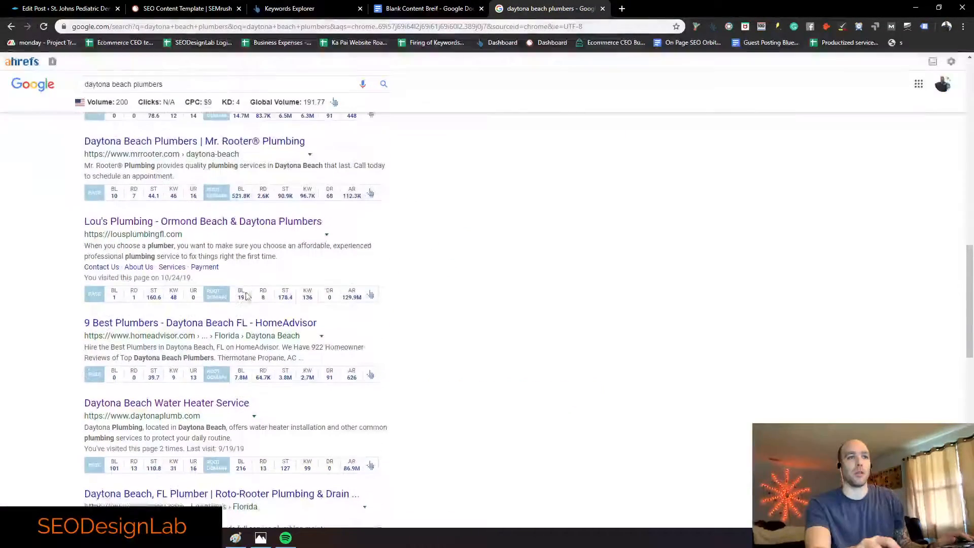
scroll(231, 350, "down", 2)
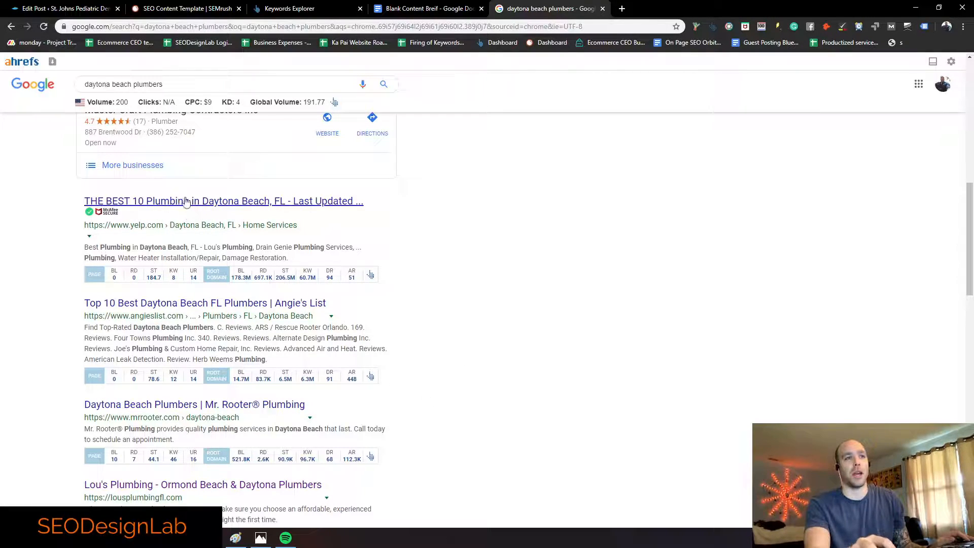
scroll(203, 284, "down", 2)
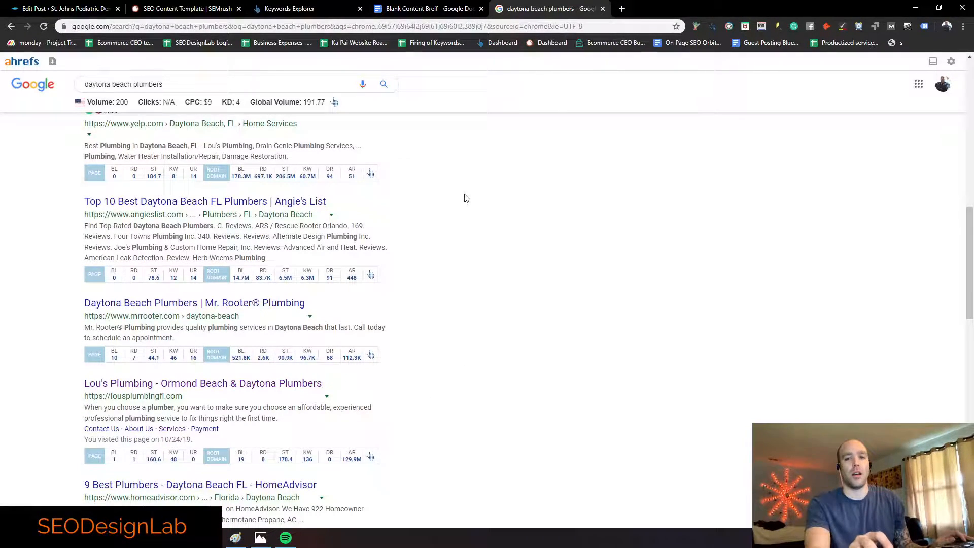
scroll(320, 203, "down", 5)
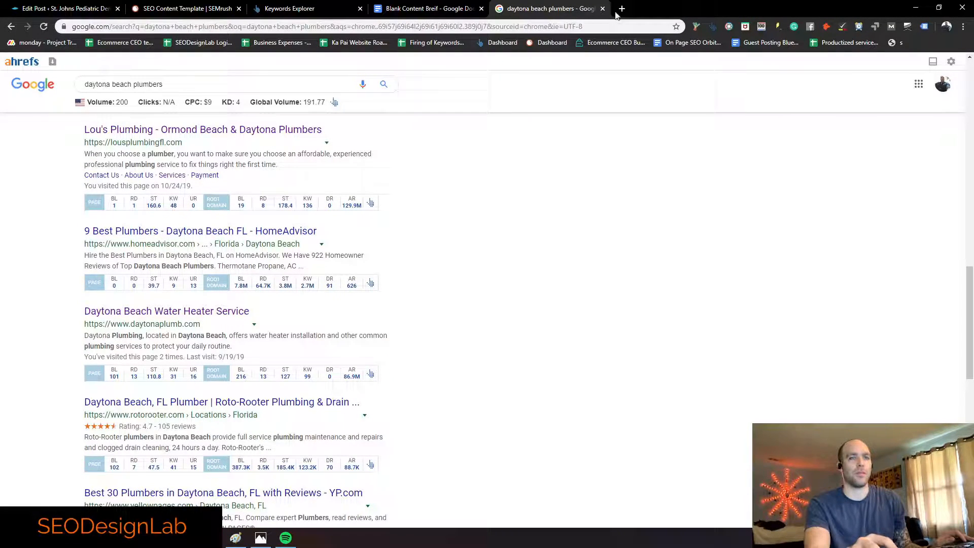
left_click(426, 9)
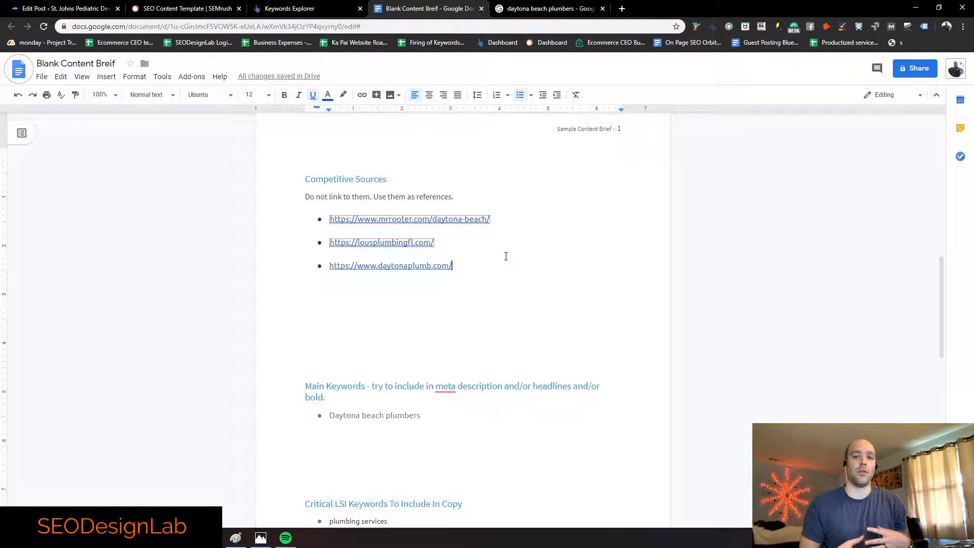
left_click(441, 219)
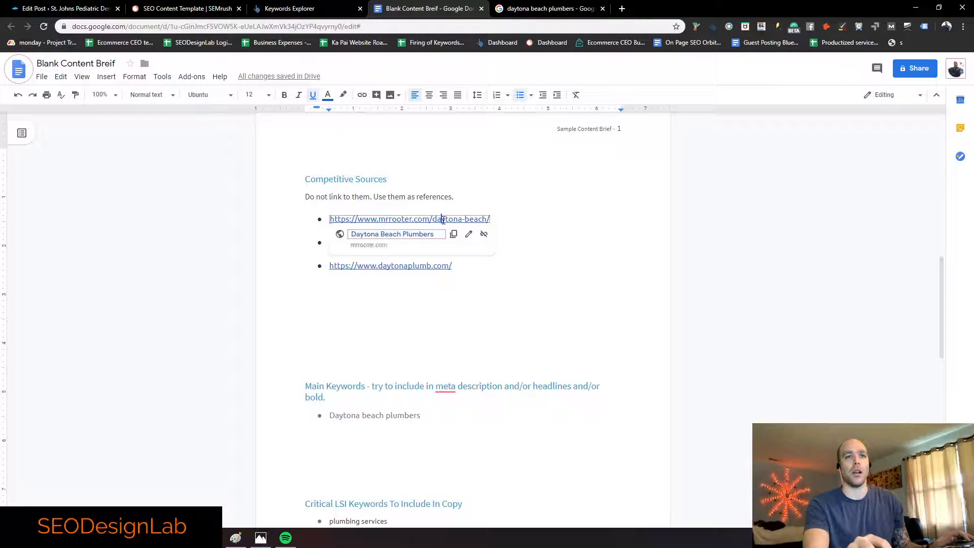
left_click(428, 235)
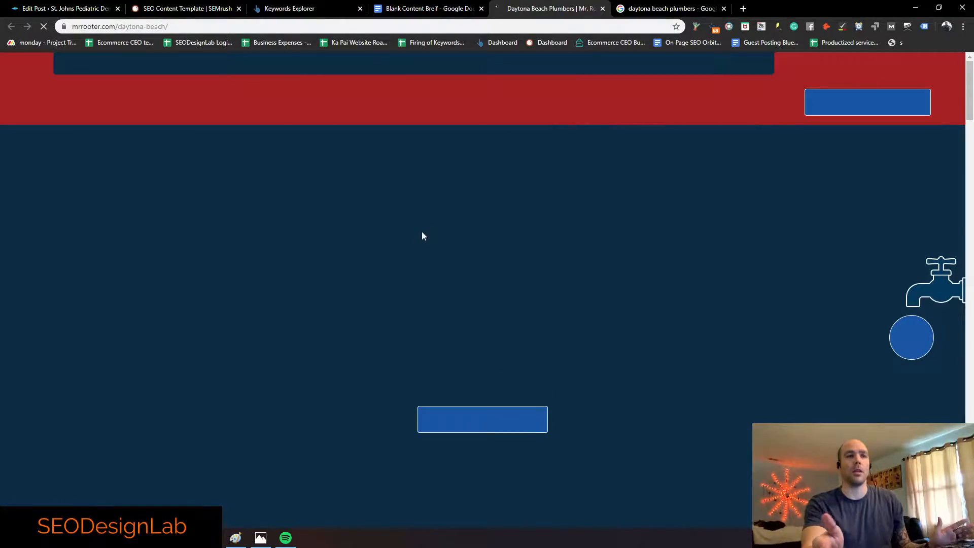
scroll(352, 281, "down", 8)
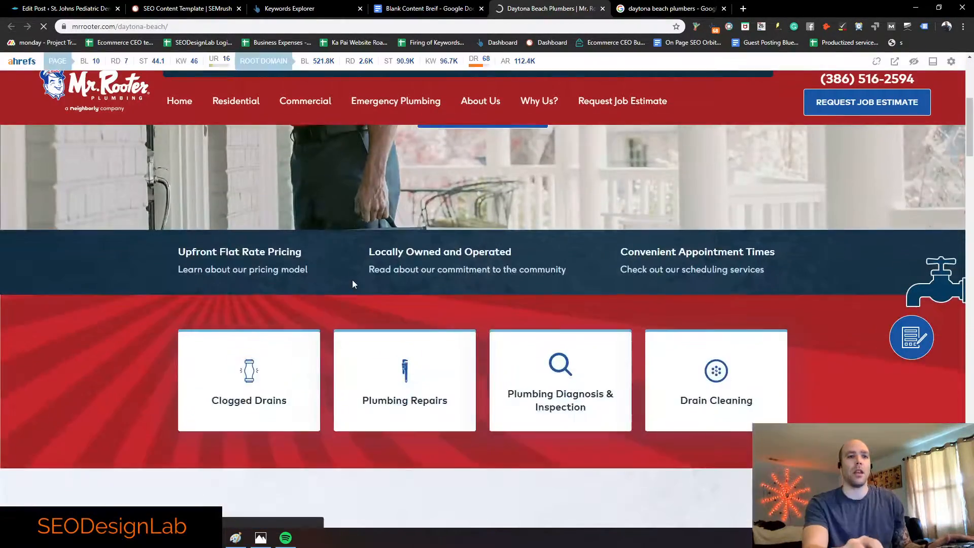
scroll(352, 284, "down", 6)
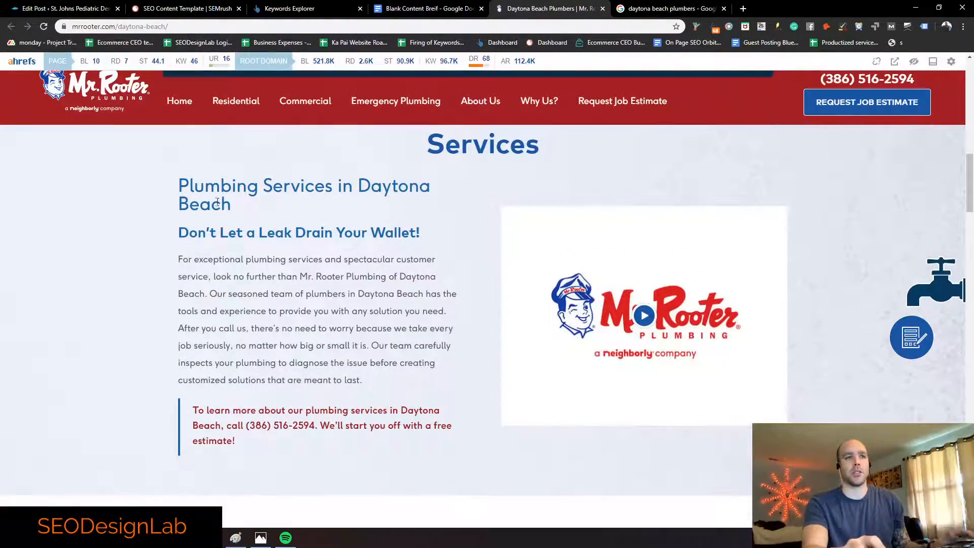
left_click_drag(171, 190, 452, 427)
left_click(430, 376)
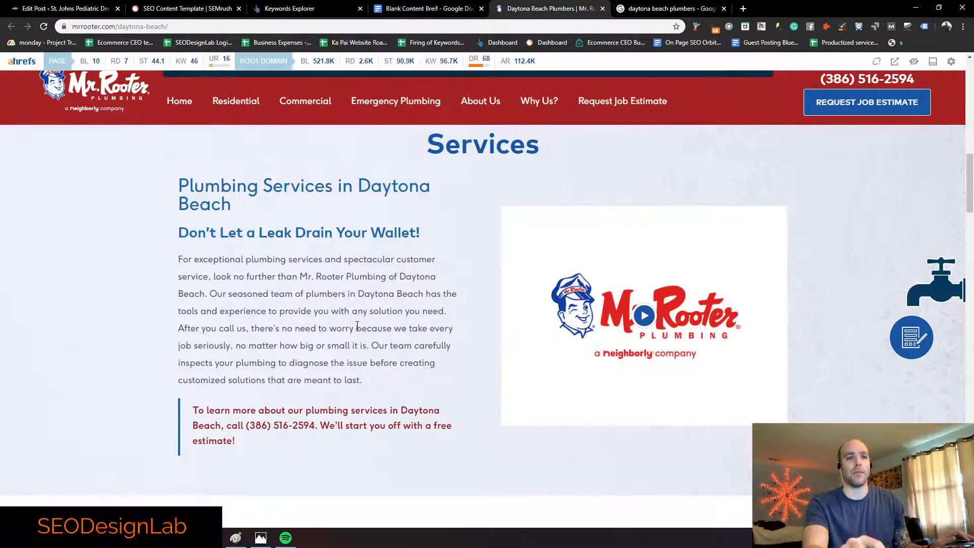
scroll(355, 326, "down", 4)
scroll(357, 325, "down", 7)
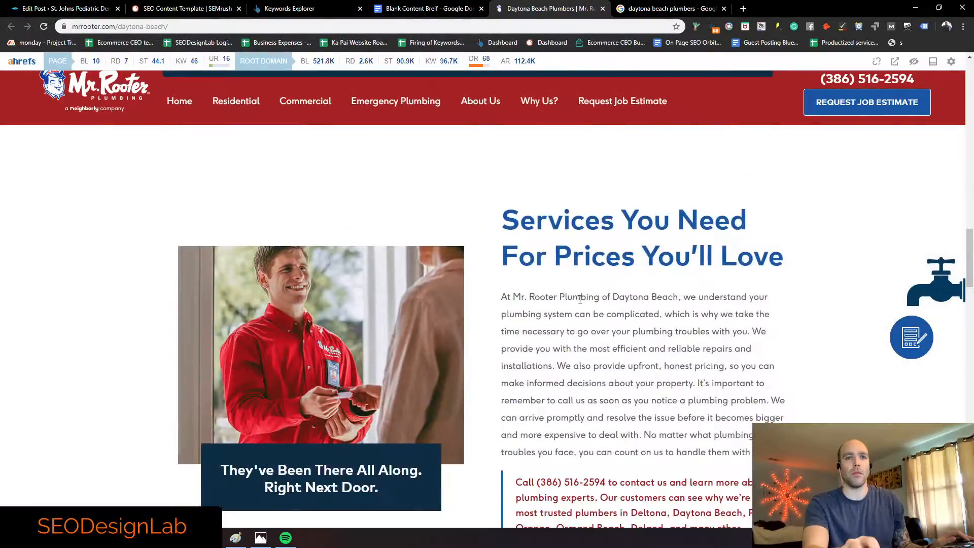
scroll(456, 268, "up", 4)
scroll(455, 268, "down", 5)
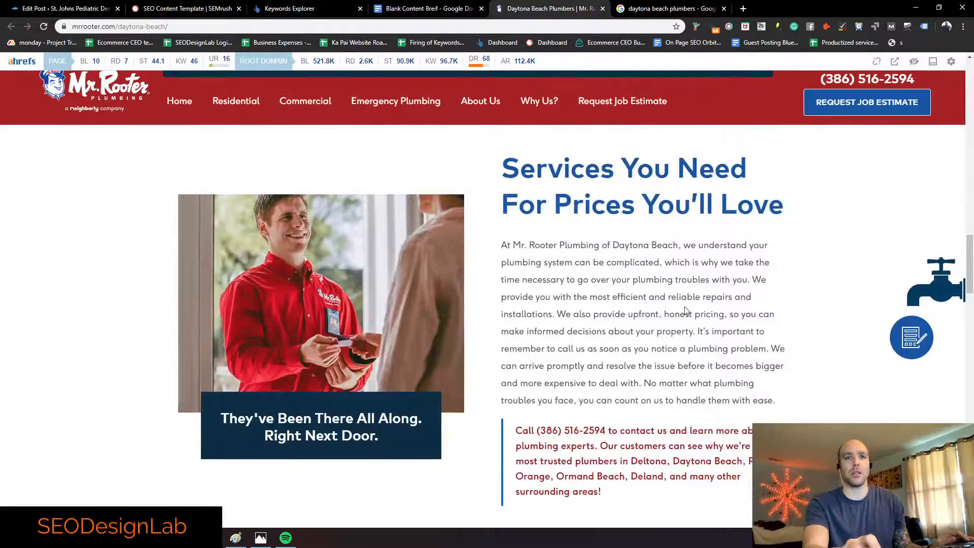
left_click_drag(785, 207, 510, 168)
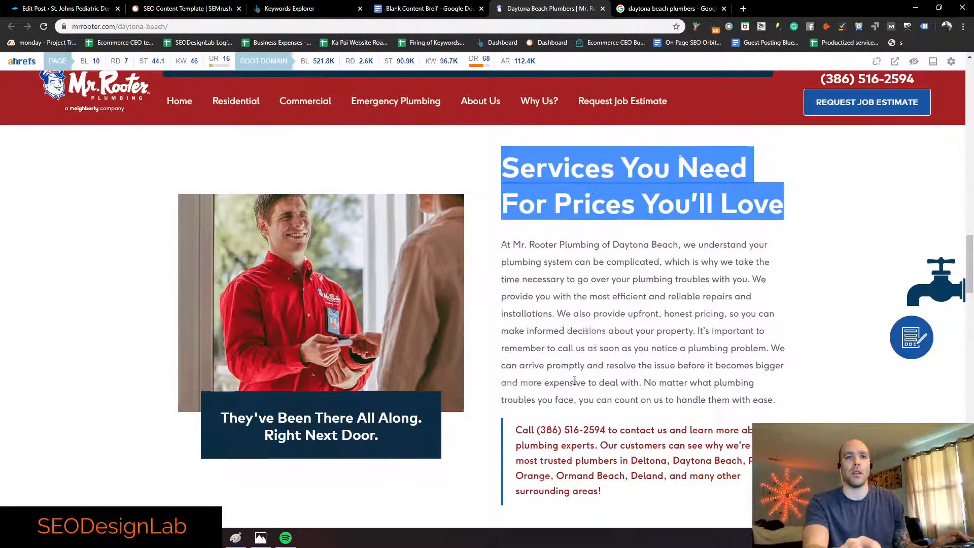
scroll(523, 275, "down", 13)
scroll(456, 294, "down", 20)
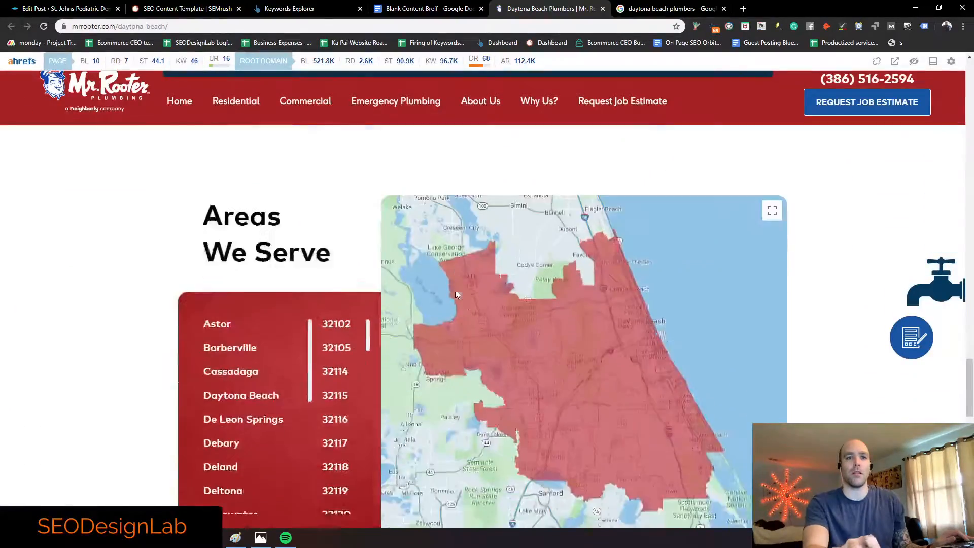
scroll(455, 293, "down", 3)
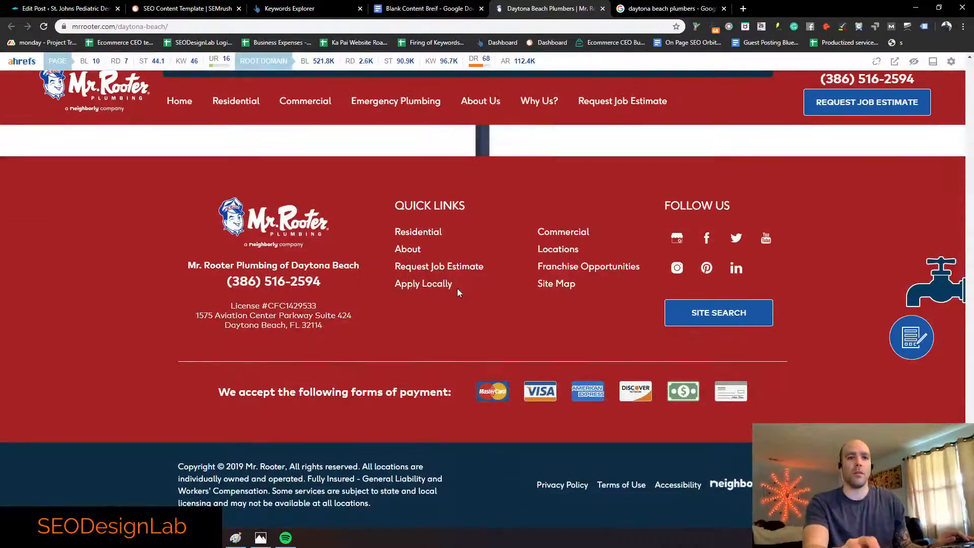
left_click(602, 8)
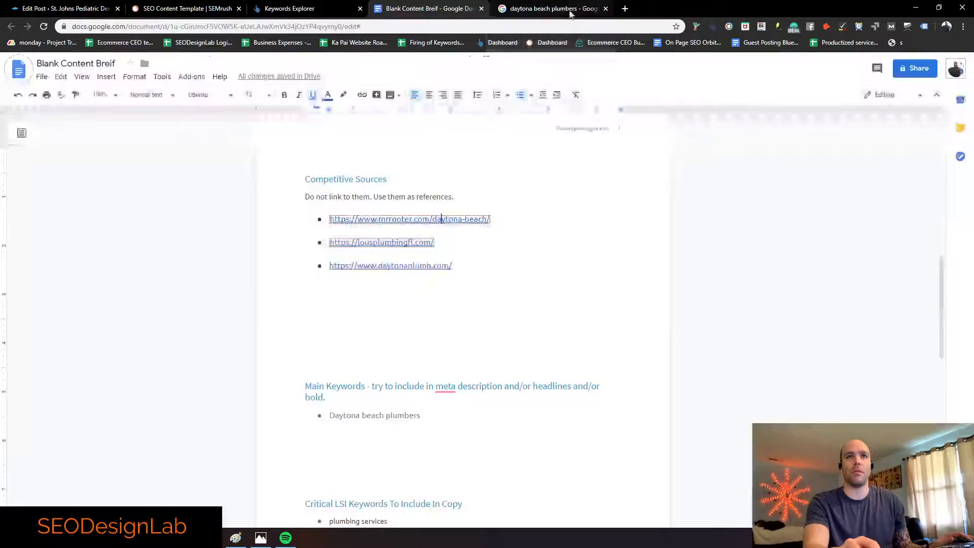
left_click(408, 244)
right_click(412, 247)
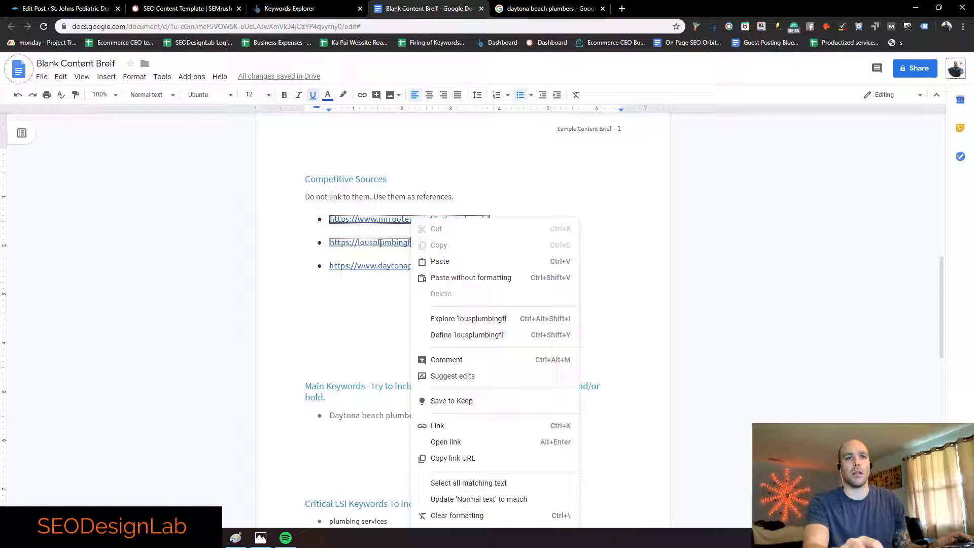
key("Escape")
left_click(415, 260)
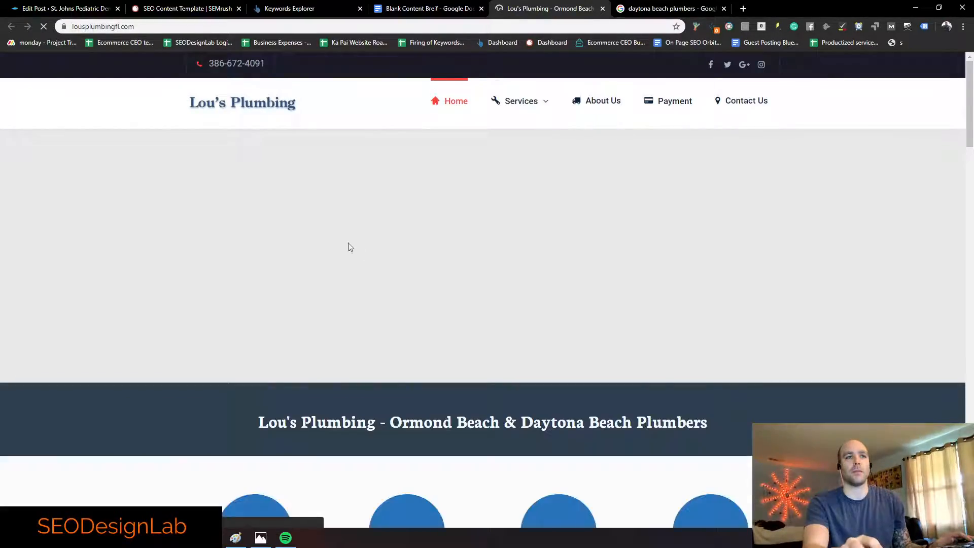
scroll(350, 193, "down", 10)
scroll(354, 199, "down", 20)
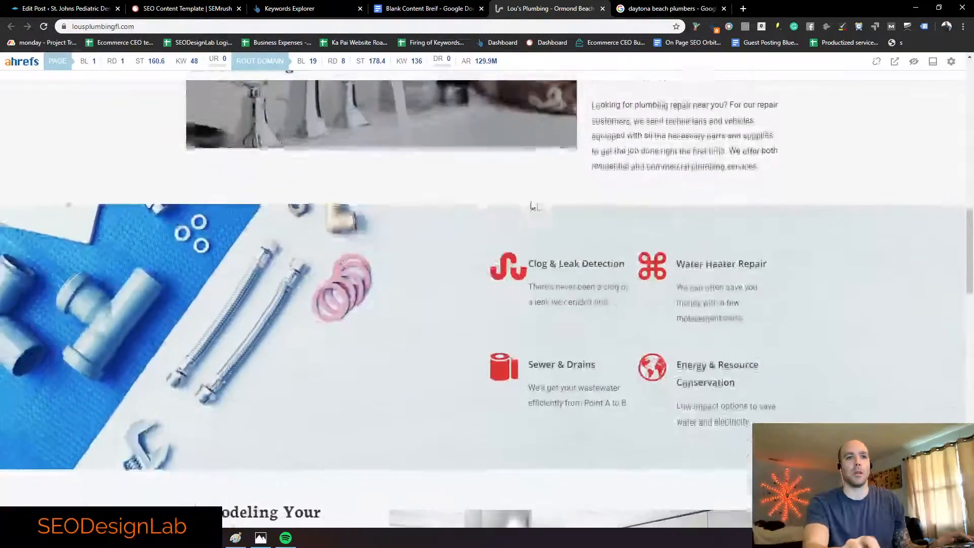
scroll(293, 201, "down", 15)
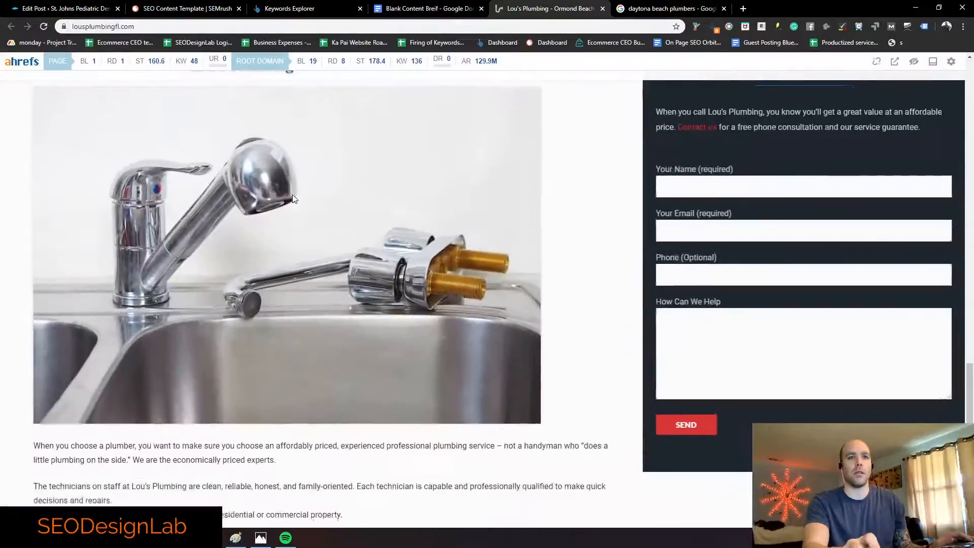
scroll(259, 207, "up", 15)
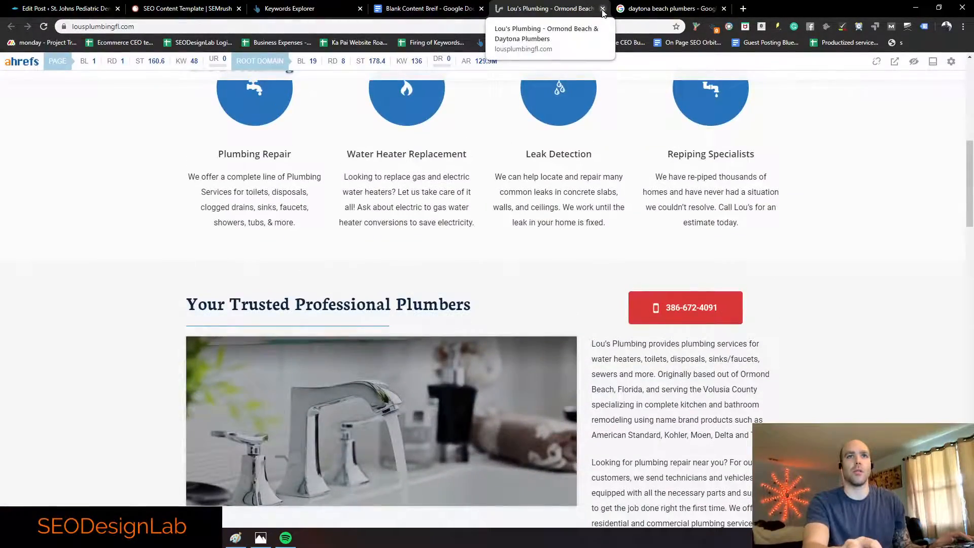
left_click(602, 9)
Step: Open daytonaplumb.com from the brief's link and scroll through its services and intro text
left_click(403, 266)
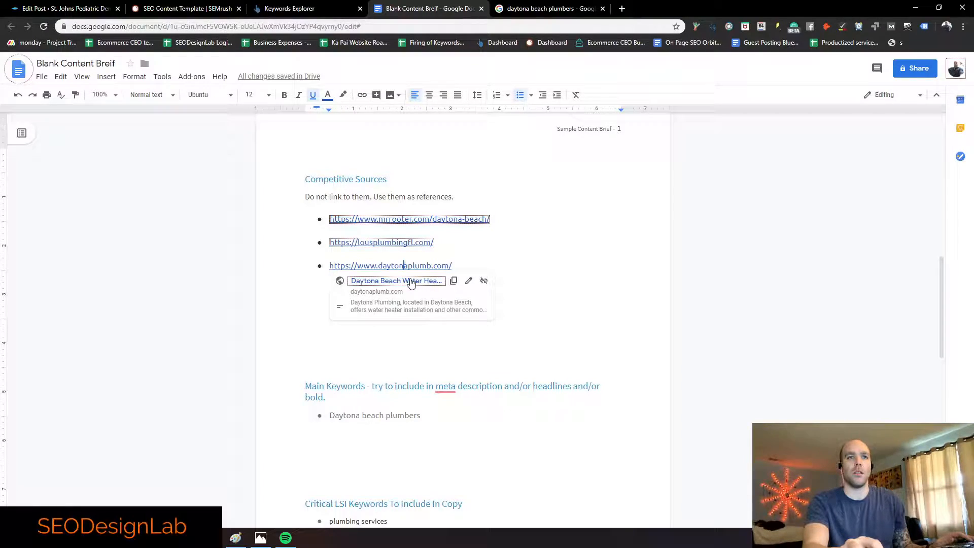
left_click(409, 280)
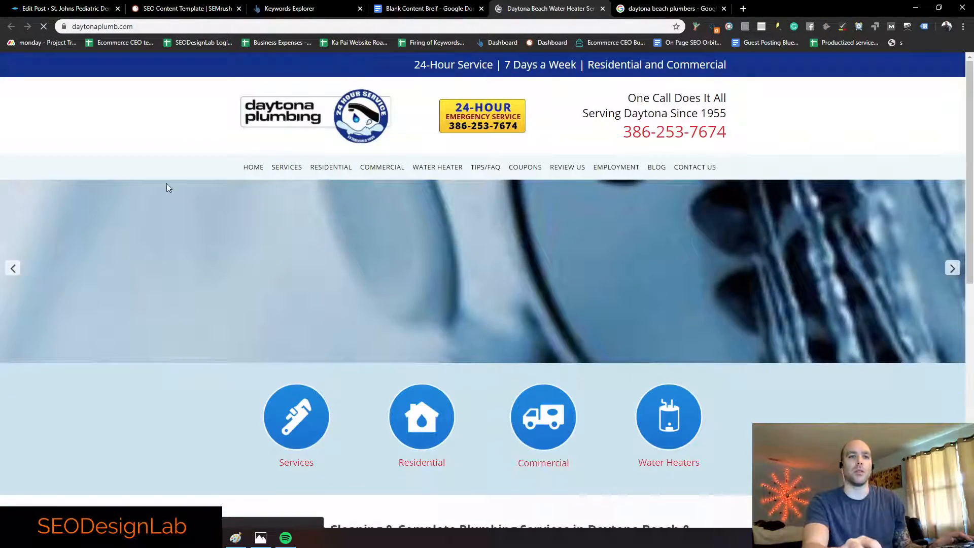
scroll(165, 180, "down", 4)
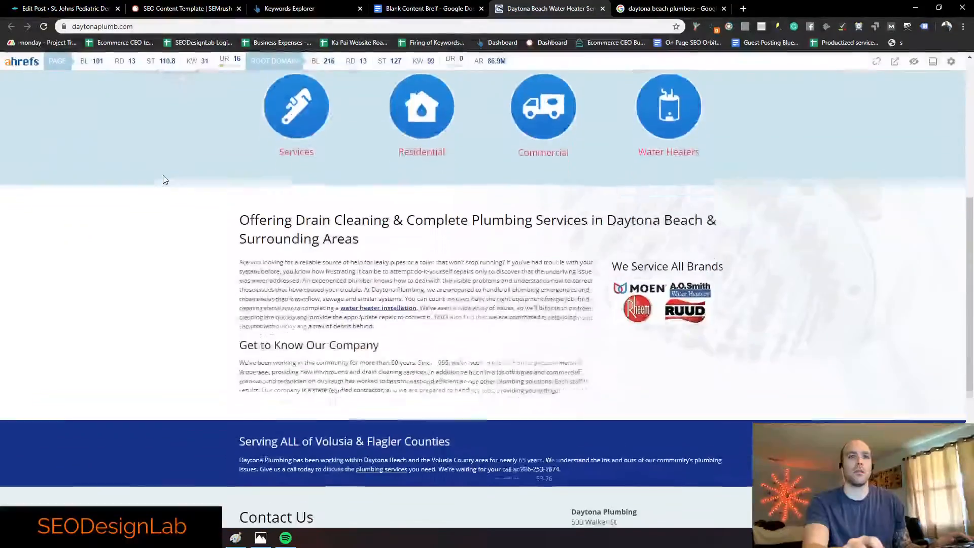
scroll(163, 178, "down", 5)
scroll(163, 175, "up", 6)
scroll(161, 165, "up", 5)
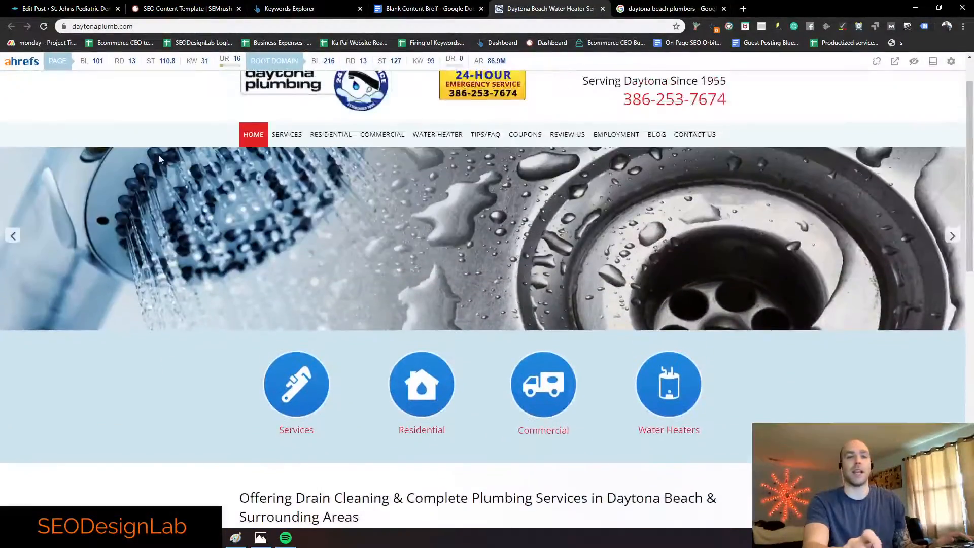
scroll(458, 174, "down", 6)
scroll(457, 173, "down", 7)
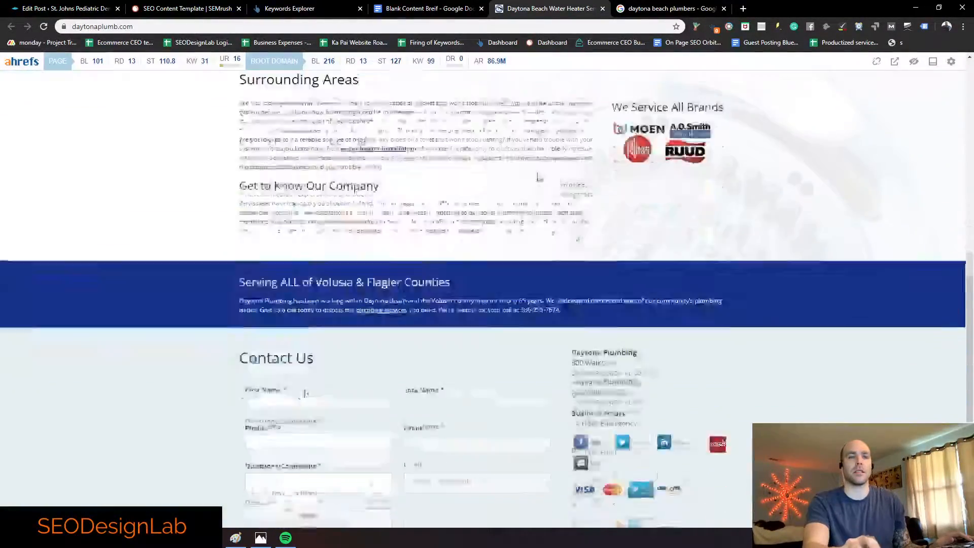
scroll(470, 163, "up", 6)
scroll(469, 311, "up", 3)
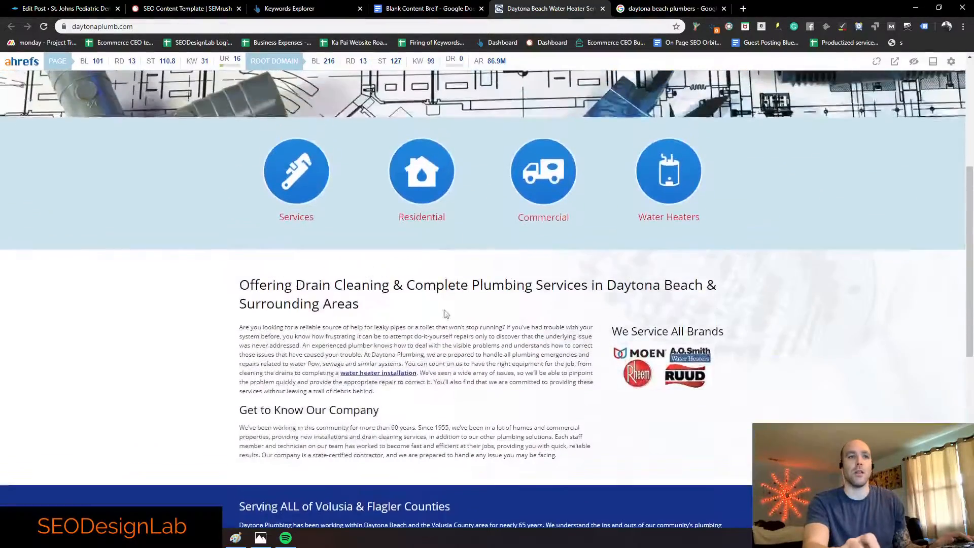
scroll(348, 365, "down", 8)
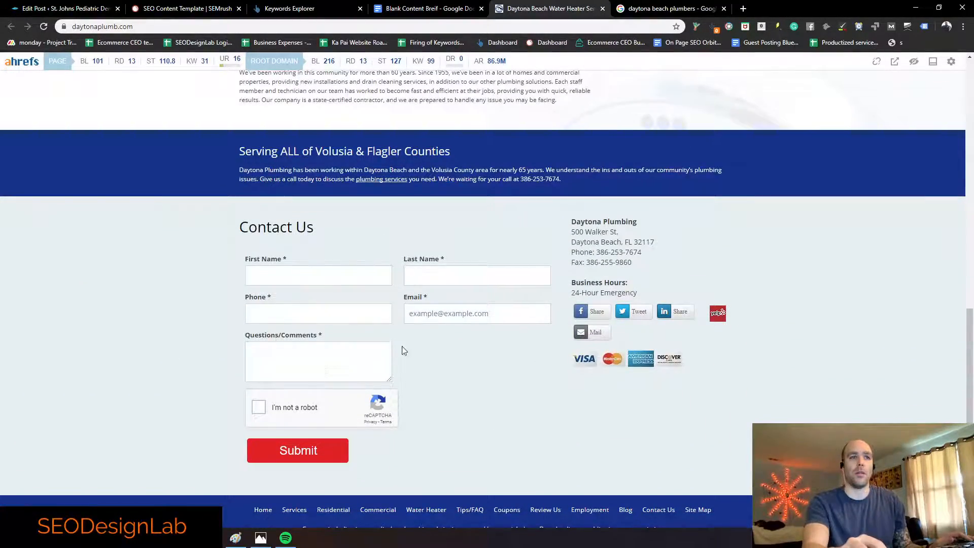
Step: Look over the Contact Us form labels, then scroll back to the top of the homepage
left_click_drag(338, 309, 334, 283)
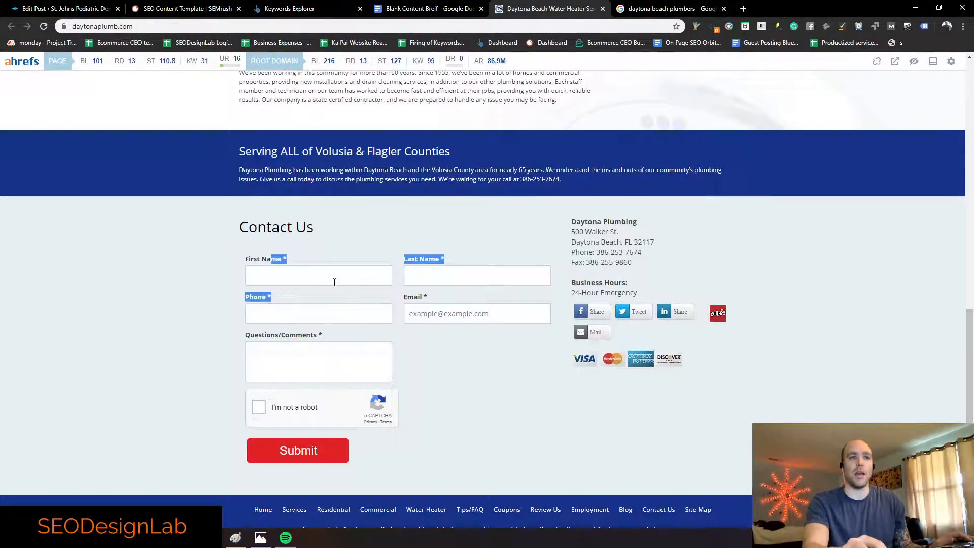
left_click(298, 260)
scroll(339, 228, "up", 4)
scroll(337, 263, "down", 3)
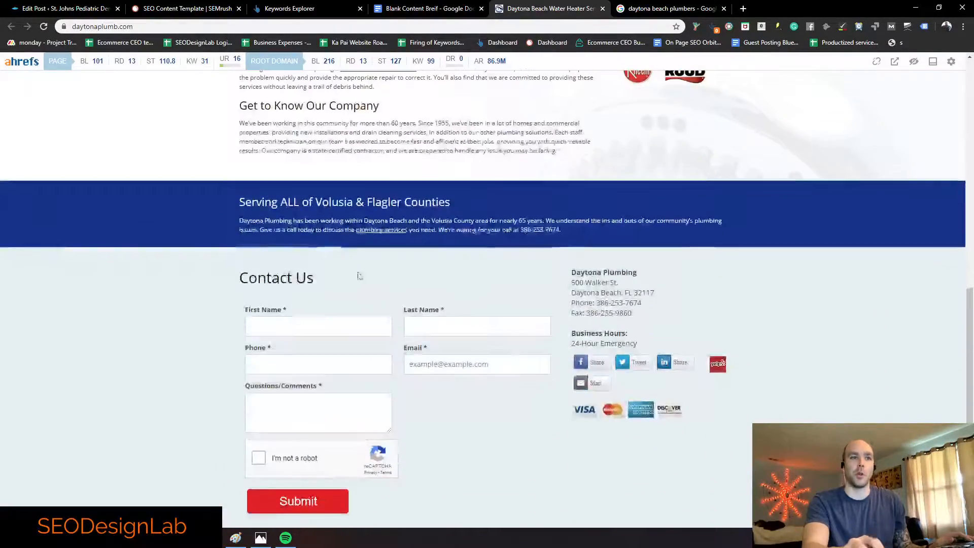
scroll(430, 347, "up", 10)
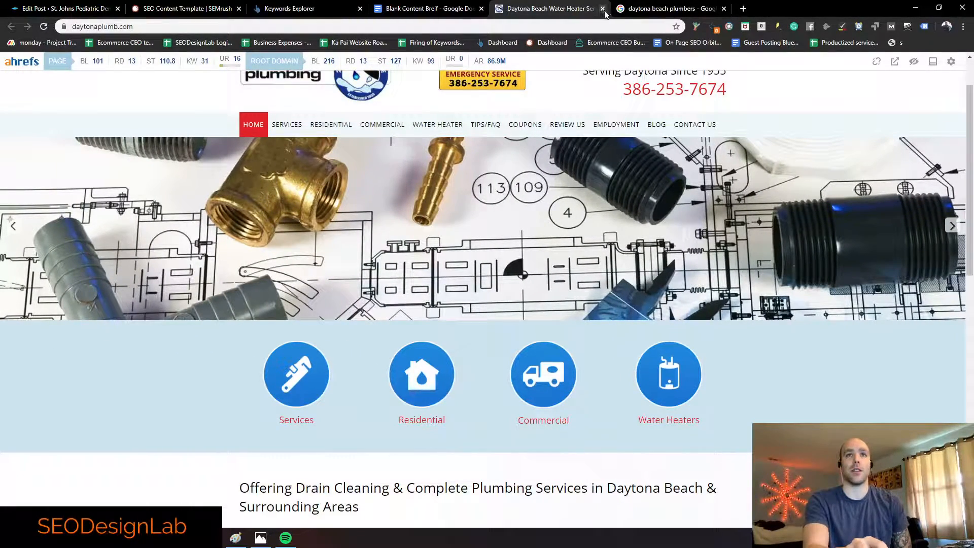
Step: Close the daytonaplumb tab and return to the Google results for daytona beach plumbers
left_click(602, 9)
left_click(547, 9)
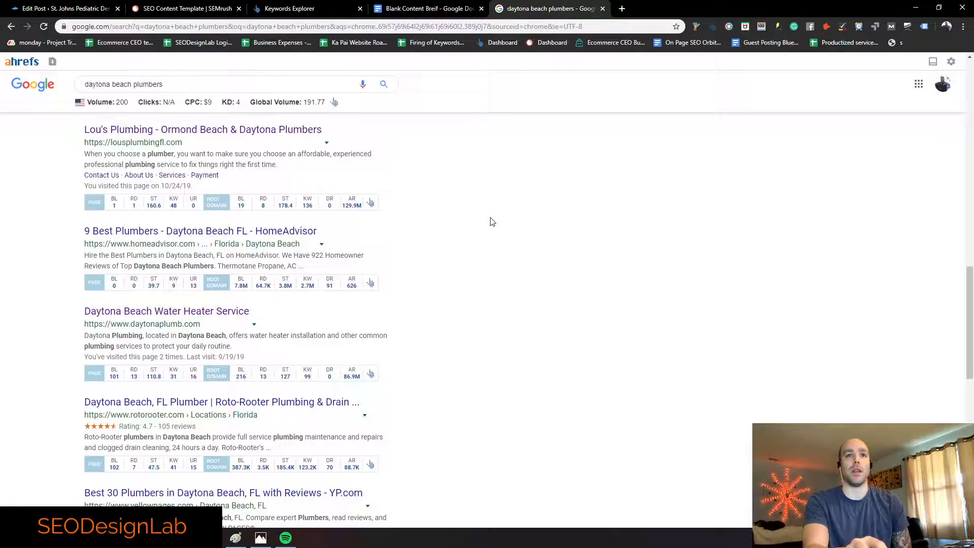
scroll(334, 213, "up", 2)
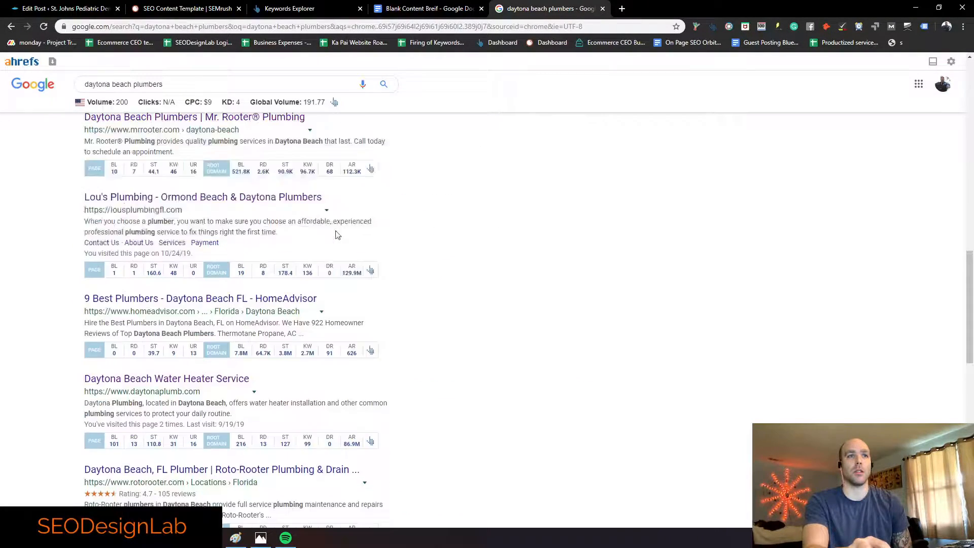
scroll(338, 217, "up", 1)
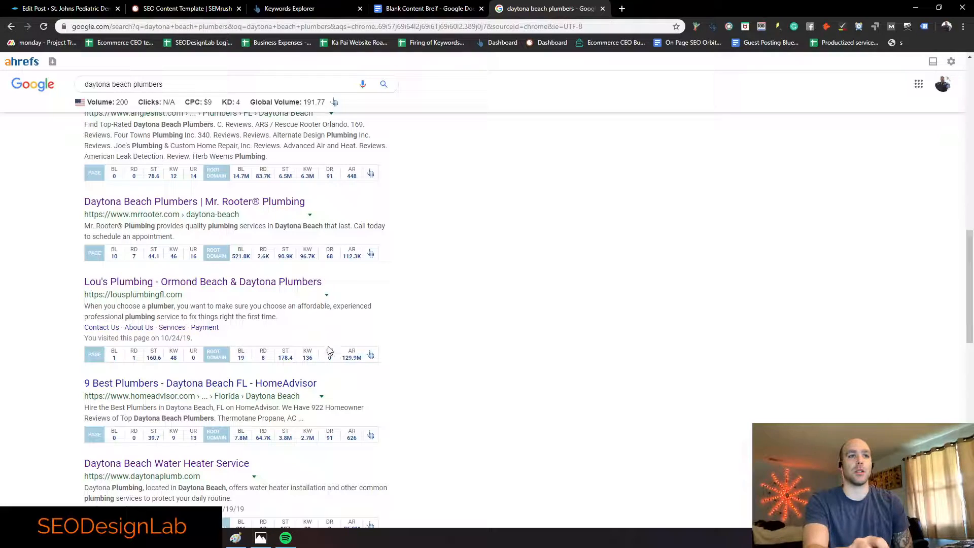
scroll(331, 363, "down", 3)
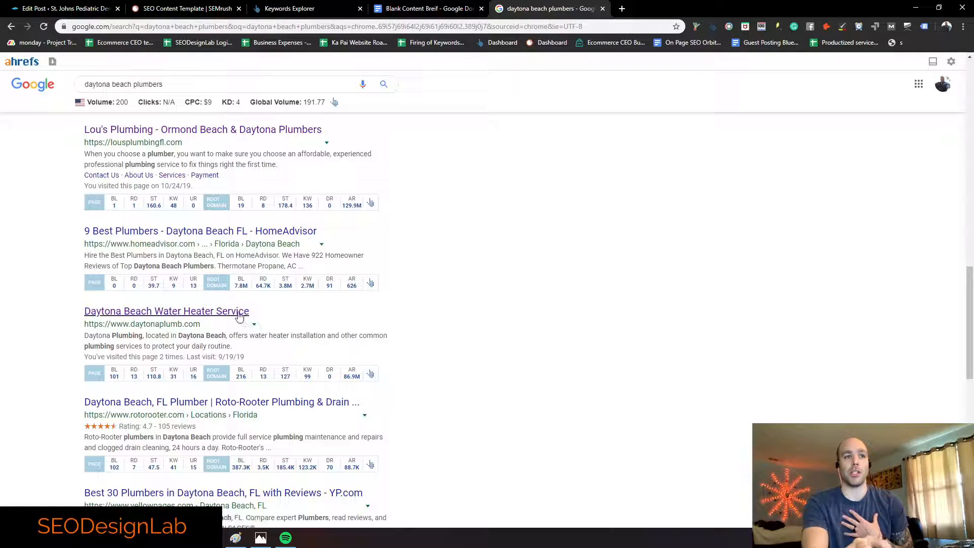
Step: Open the Daytona Beach Water Heater Service result and review its intro and company paragraphs
left_click(238, 313)
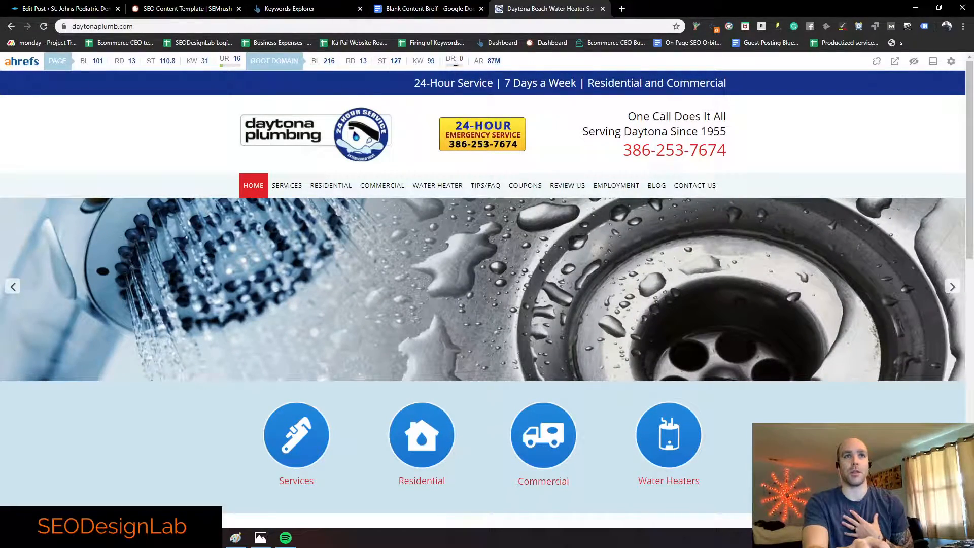
scroll(429, 257, "down", 4)
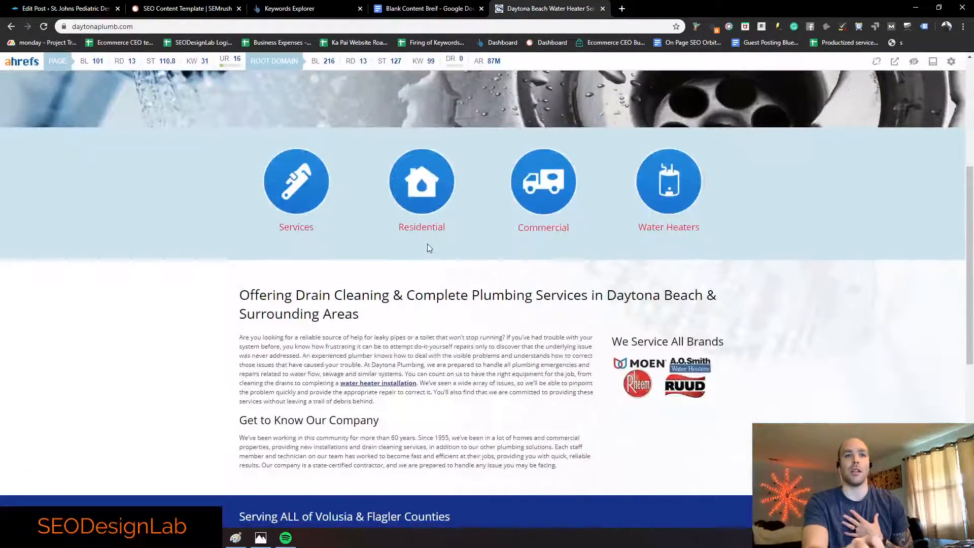
scroll(228, 203, "down", 2)
left_click_drag(228, 203, 587, 366)
scroll(588, 366, "down", 4)
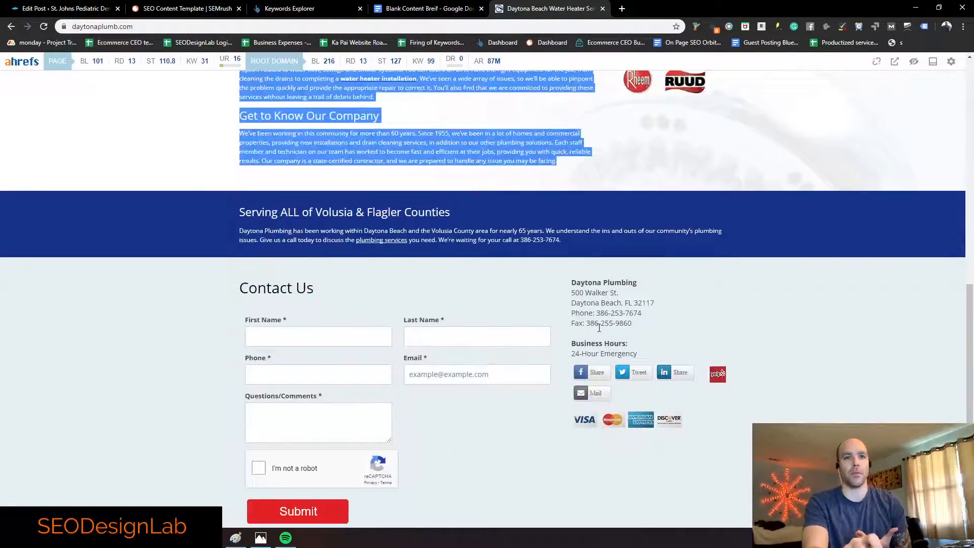
scroll(272, 288, "down", 2)
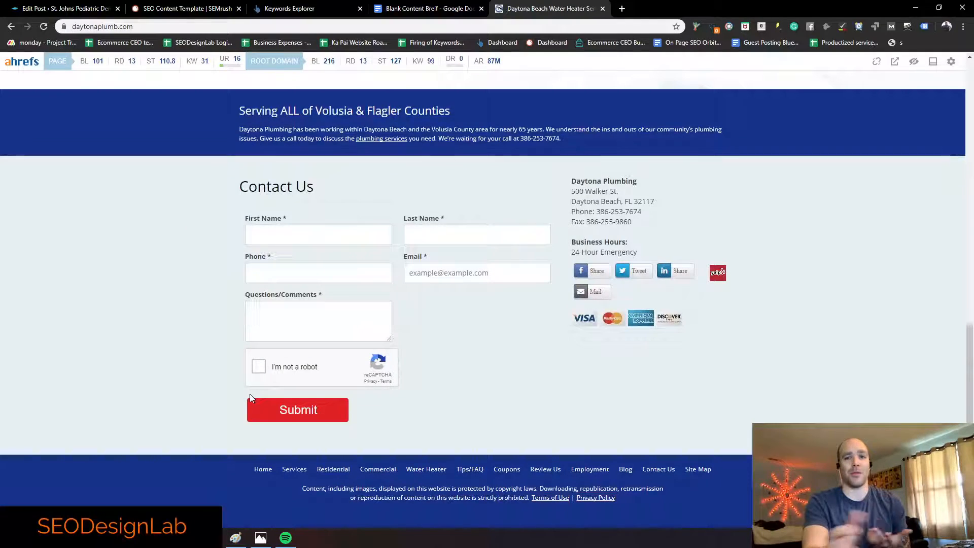
Step: Bring up SEMrush's Real-time Content Check showing 30 words against the 1,155-word target
left_click(186, 7)
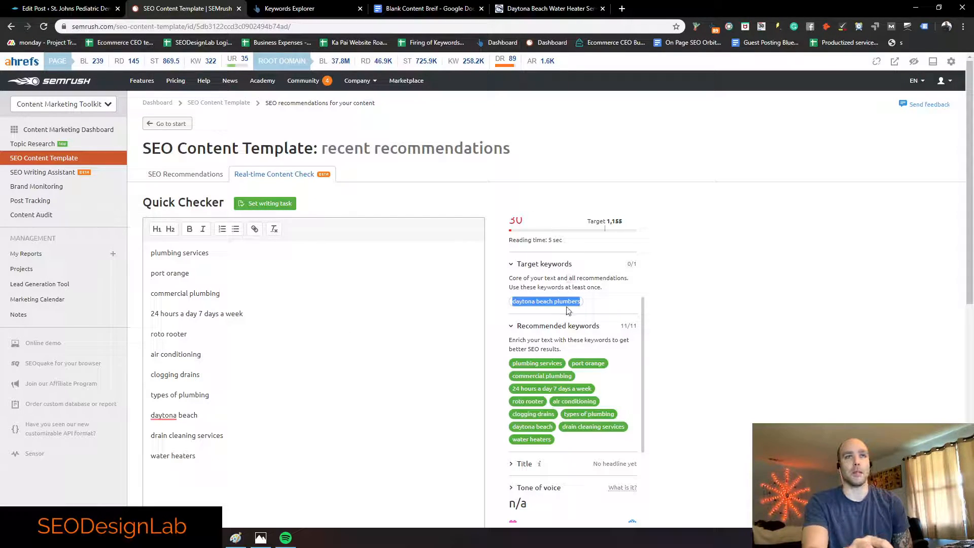
scroll(625, 255, "up", 1)
scroll(626, 258, "up", 1)
left_click_drag(623, 271, 533, 257)
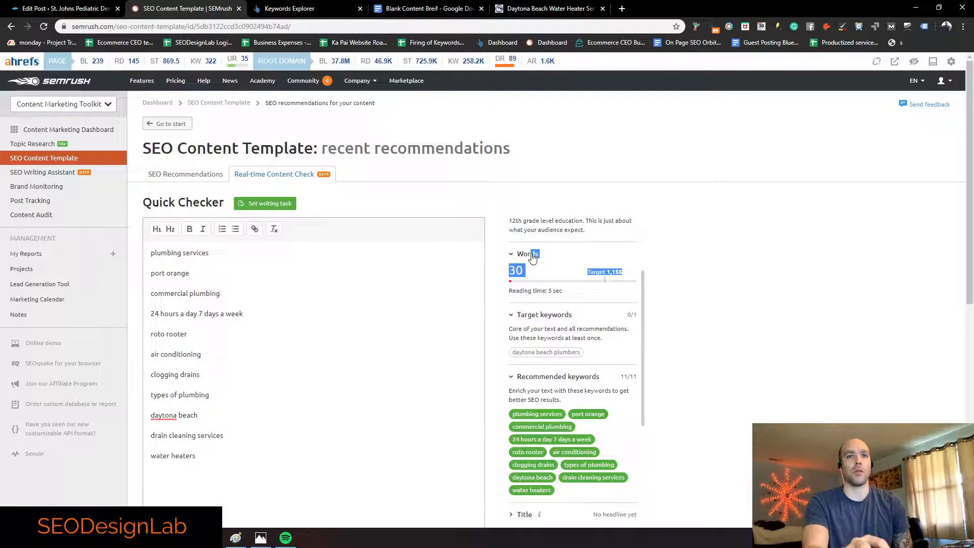
Step: Scroll the Blank Content Breif document to Page Structure and place the cursor after the heading
left_click(419, 9)
scroll(370, 325, "down", 2)
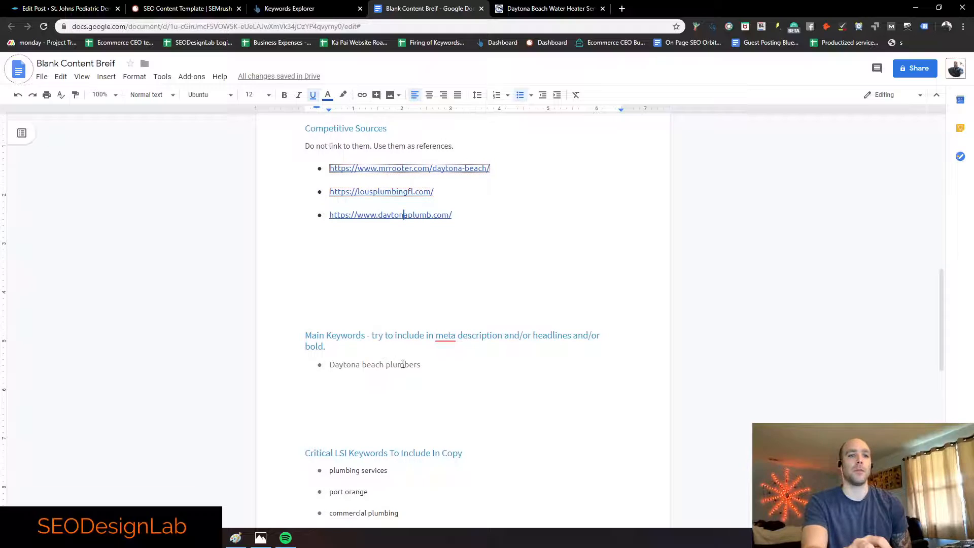
scroll(422, 309, "up", 2)
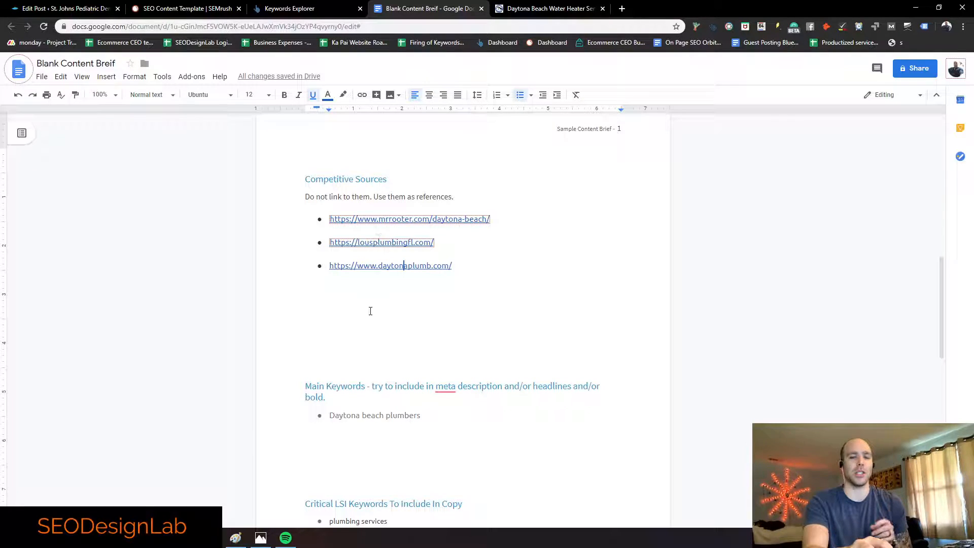
scroll(371, 305, "down", 2)
scroll(406, 312, "down", 10)
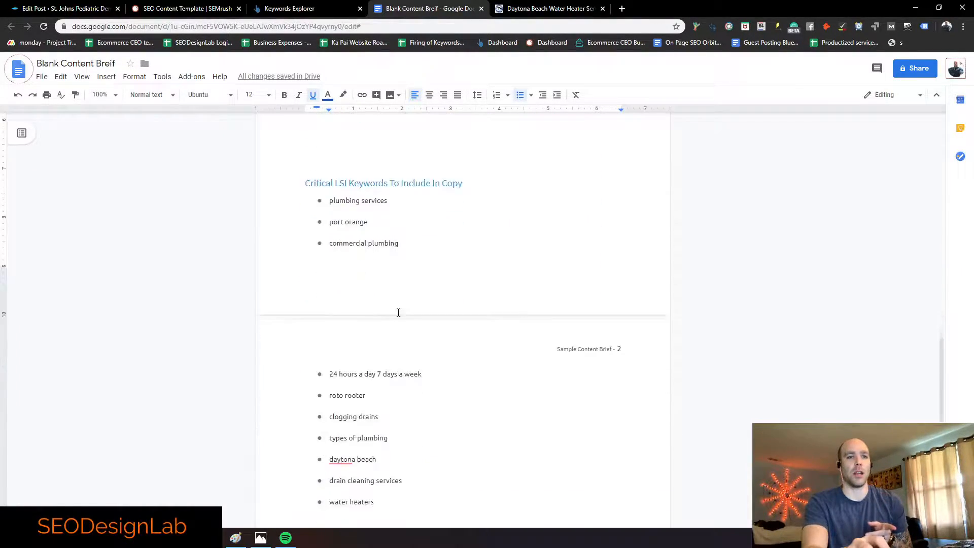
left_click(387, 329)
Step: Under Page Structure, add 'Words: 900', 'Heads:' and a bulleted '1 h1' with an empty bullet
key("Return")
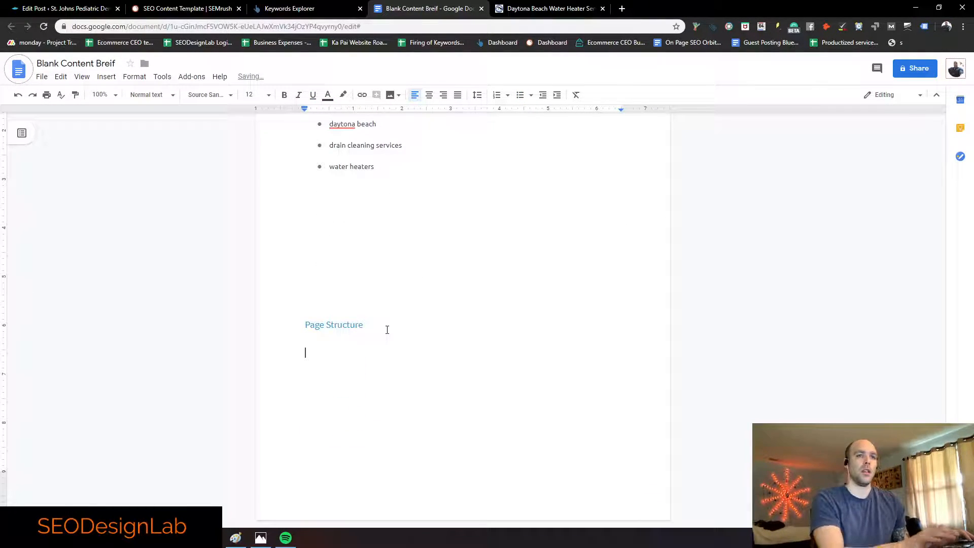
type("Words:")
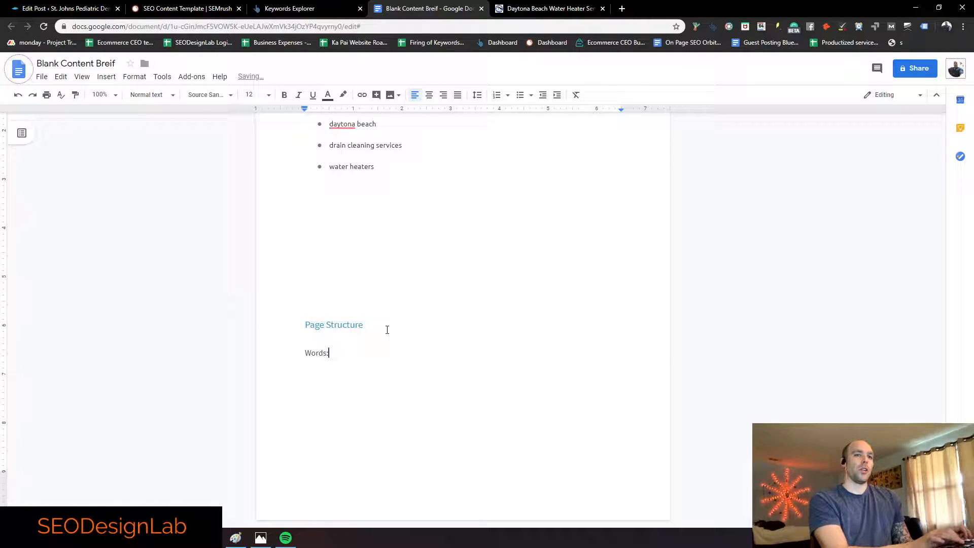
type(" 90")
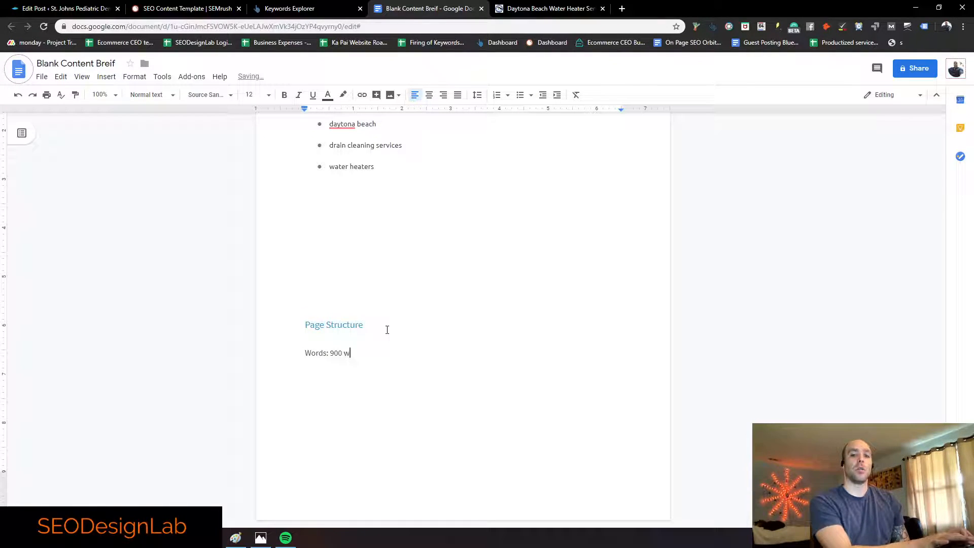
type("0")
key("Return")
type("Heads:")
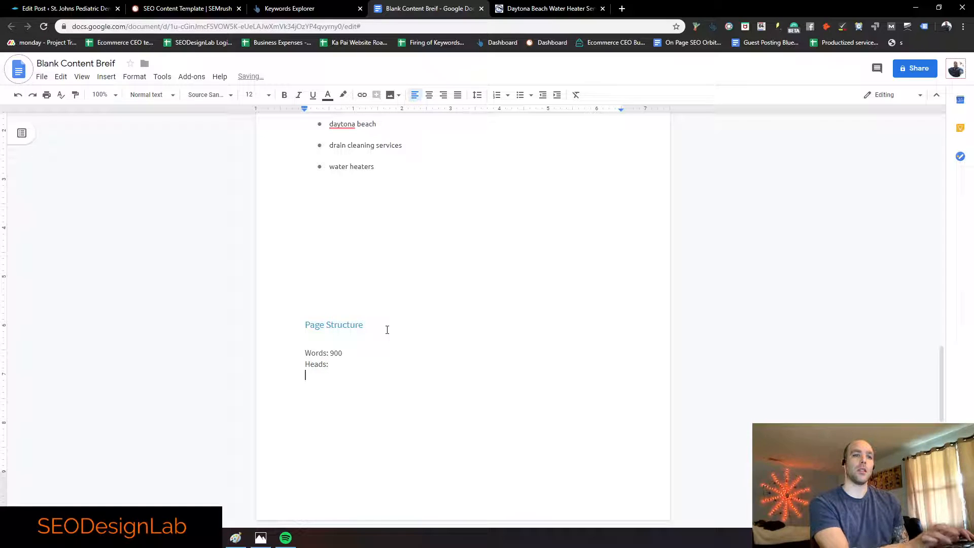
left_click(520, 94)
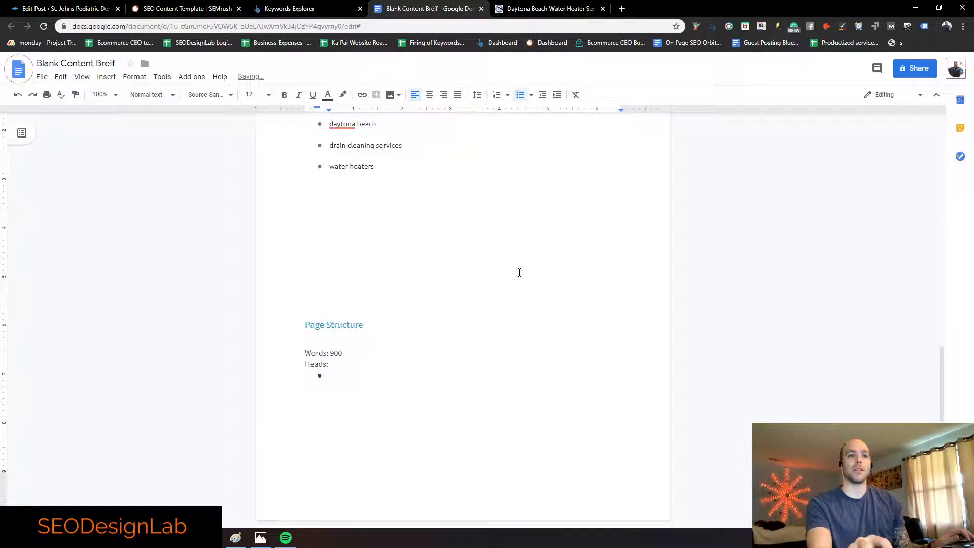
type("1 h1")
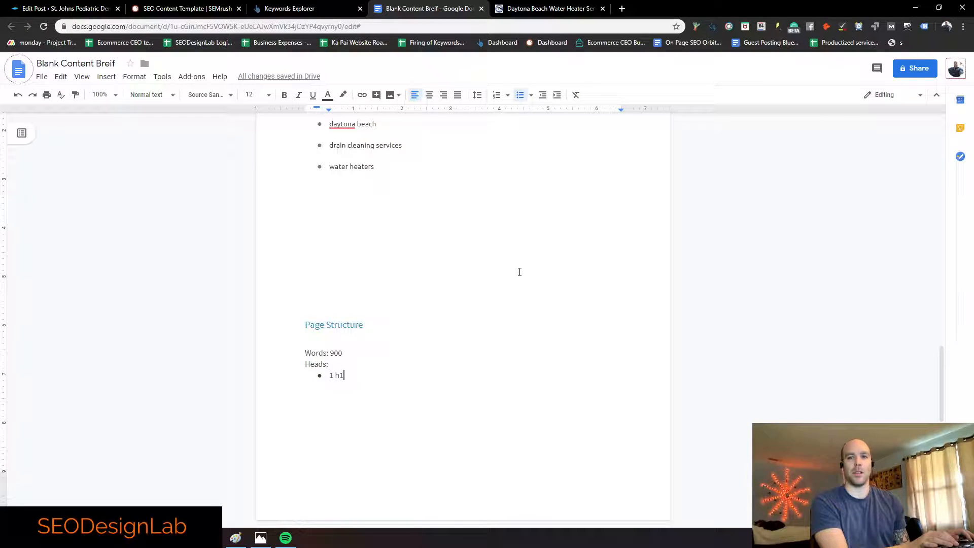
key("Return")
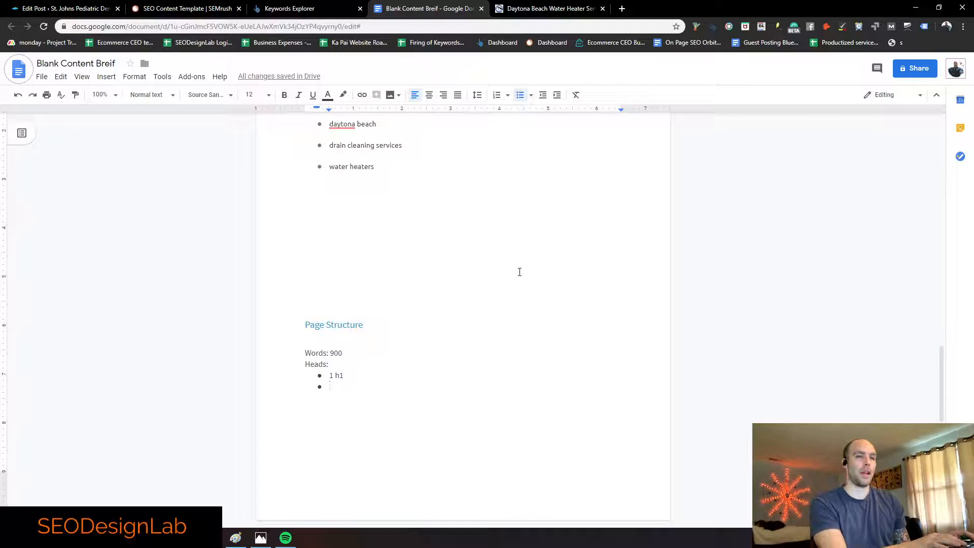
Step: Compare the daytonaplumb.com page copy with the brief's '1 h1' bullet
left_click(550, 9)
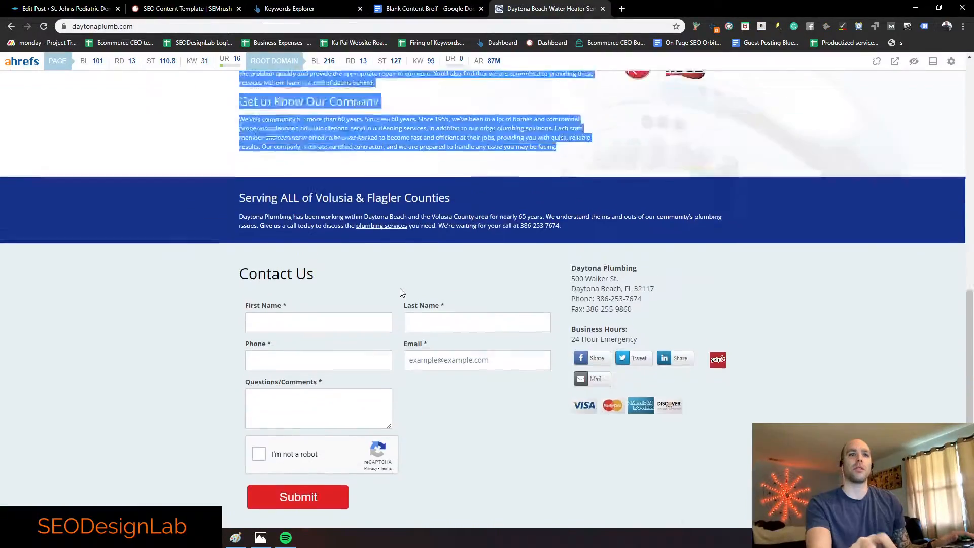
scroll(232, 289, "up", 5)
scroll(232, 289, "down", 2)
scroll(233, 290, "up", 2)
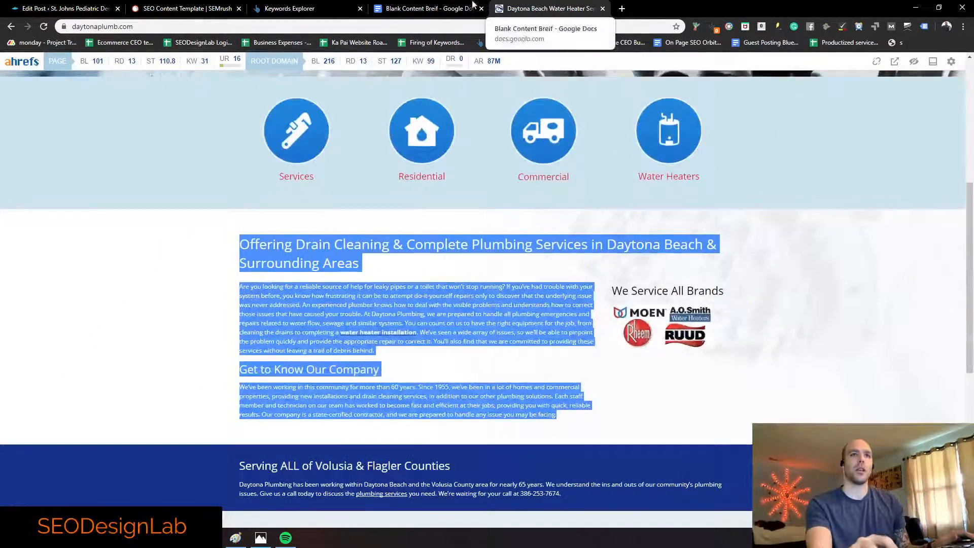
left_click(418, 4)
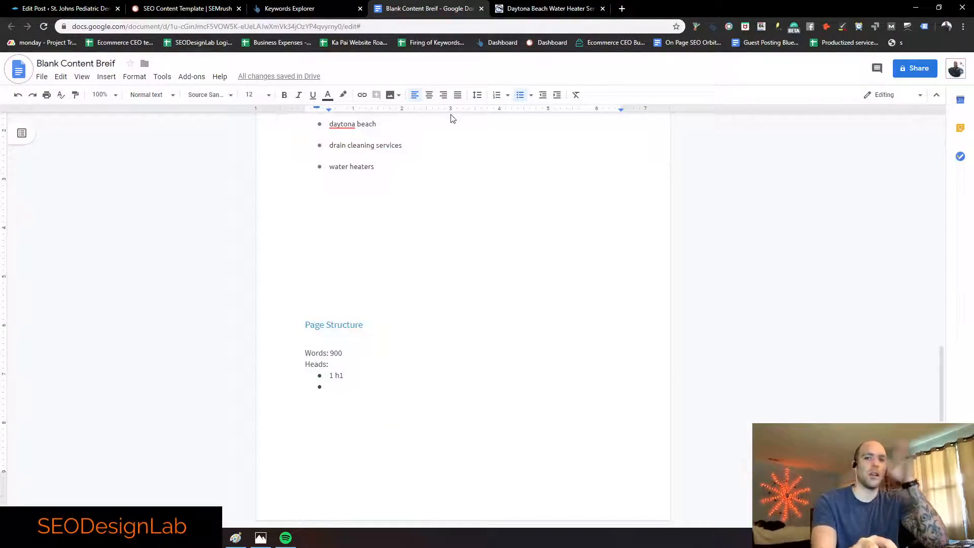
left_click_drag(344, 377, 310, 364)
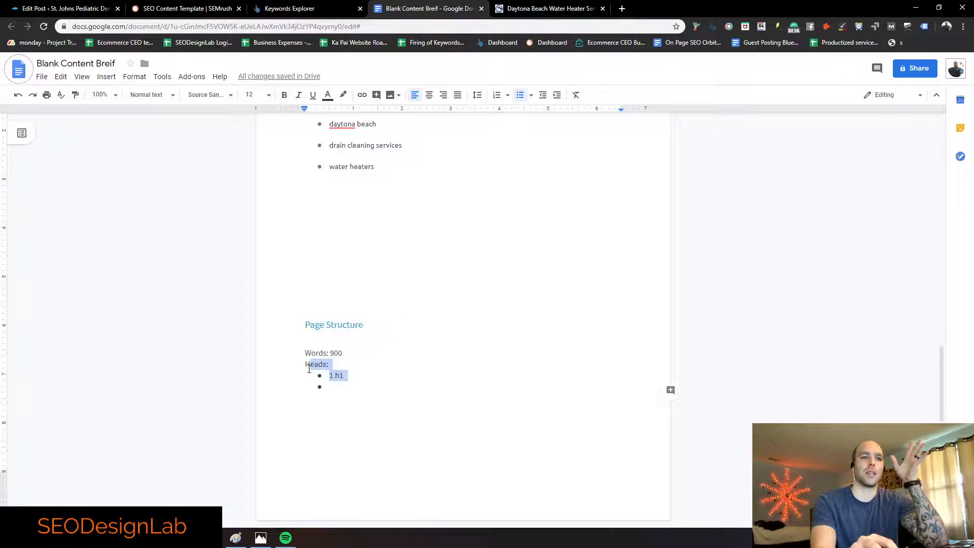
left_click(543, 13)
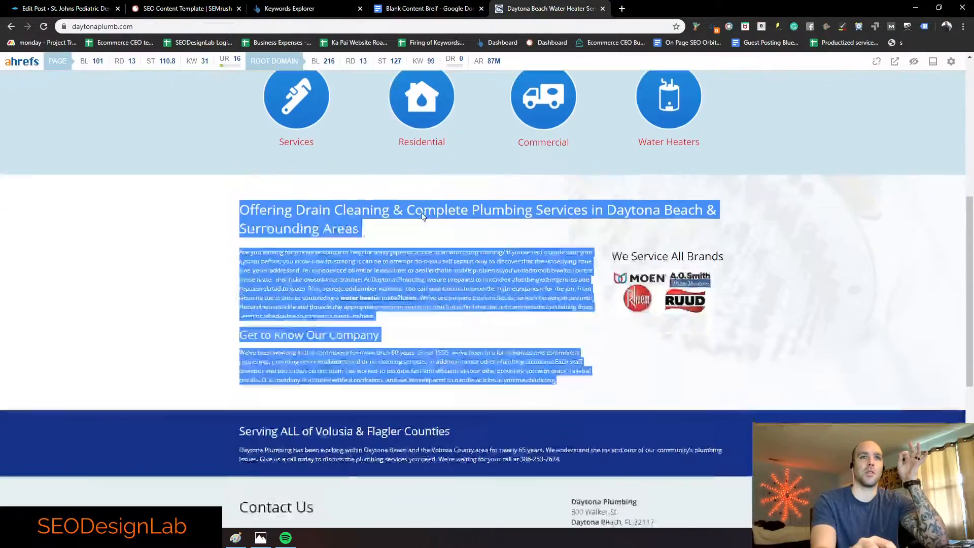
scroll(193, 242, "up", 3)
left_click(189, 240)
scroll(181, 243, "down", 4)
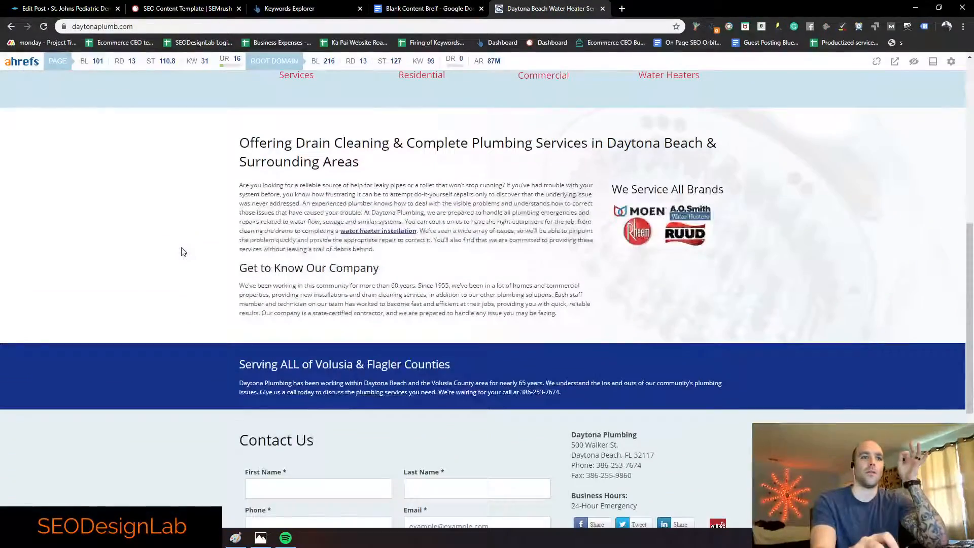
left_click_drag(390, 269, 330, 267)
left_click(412, 13)
Step: Delete the 'Heads:' and '1 h1' lines, leaving 'Words: 900' with a fresh empty line below
left_click(341, 387)
left_click_drag(341, 387, 311, 373)
key("BackSpace")
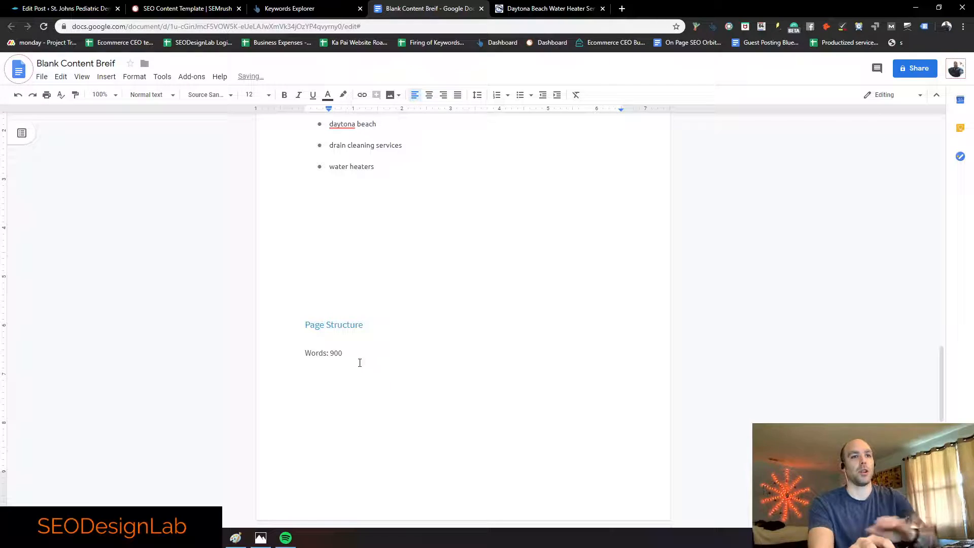
key("BackSpace")
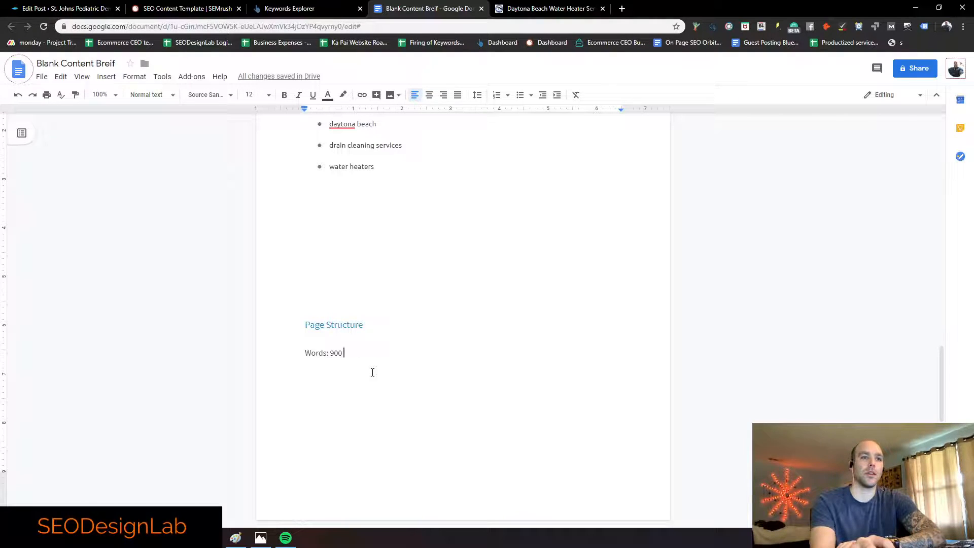
key("Return")
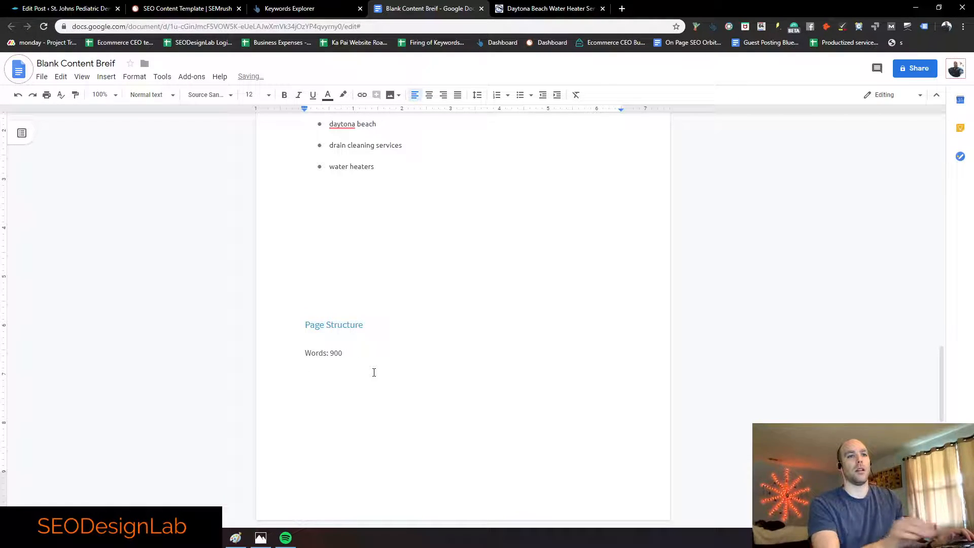
scroll(374, 373, "up", 20)
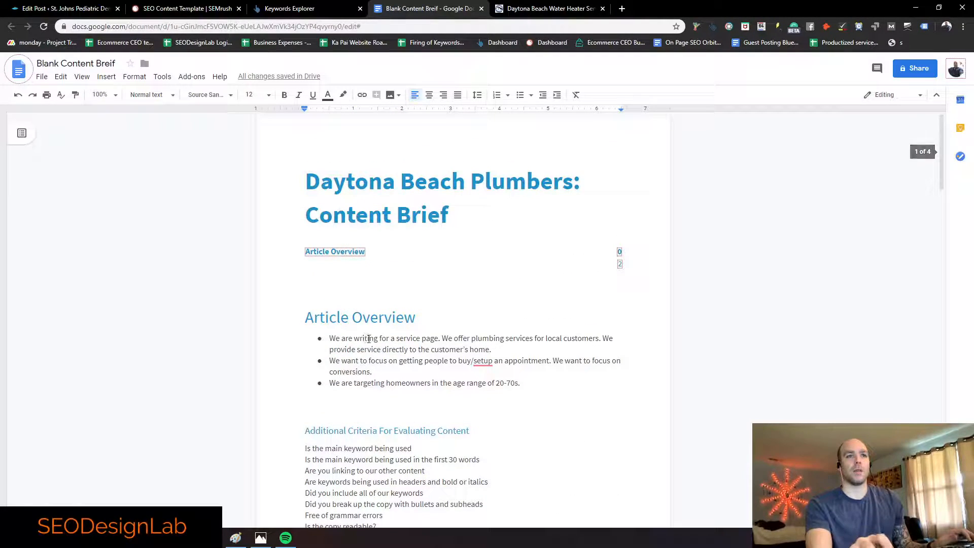
scroll(368, 339, "down", 2)
Step: Add an Article Overview bullet asking for good structure without large text blocks, correcting 'break up' and 'set up'
left_click(527, 281)
key("Return")
type("We want yo")
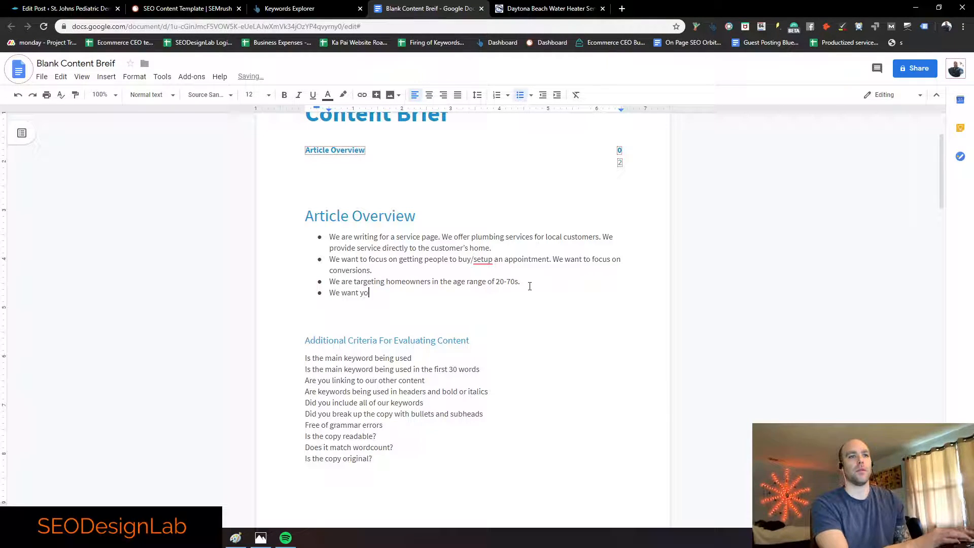
type("u to bring a good s")
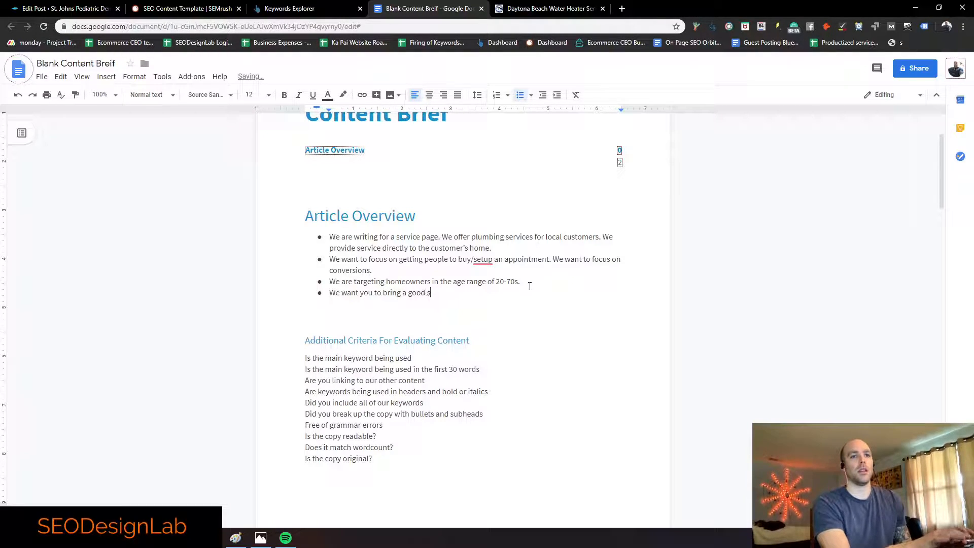
type("tructure to the arti")
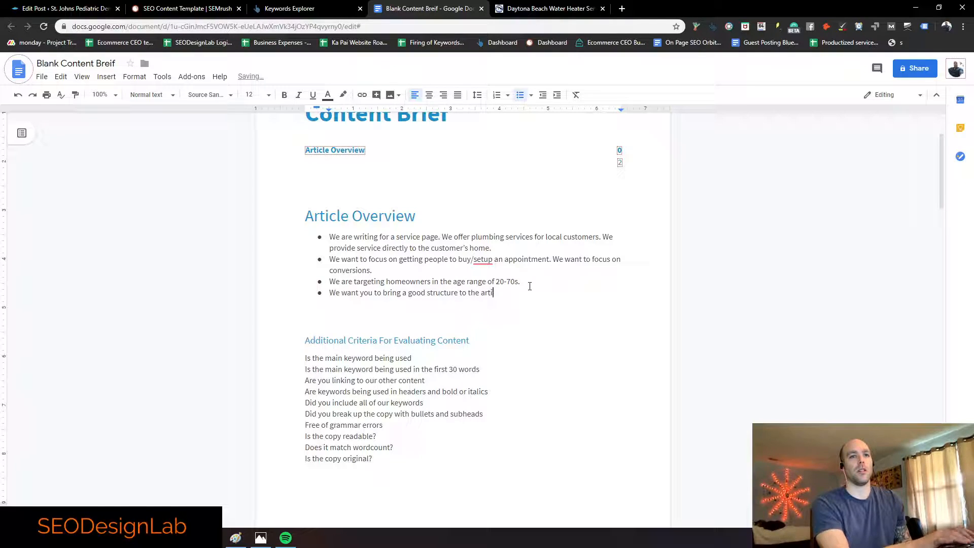
type("cle. No large blocks of text, breakup copy with bullets and")
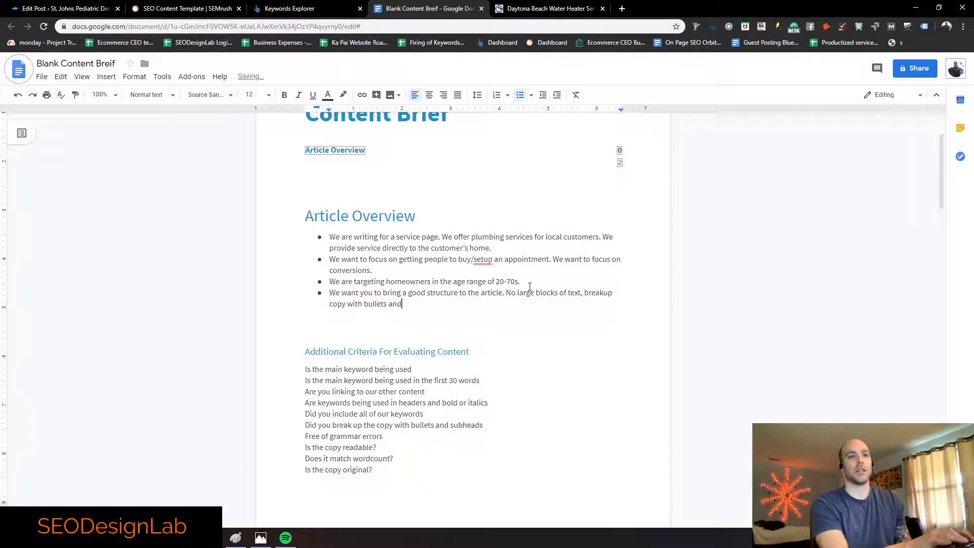
type(" subheads as well.")
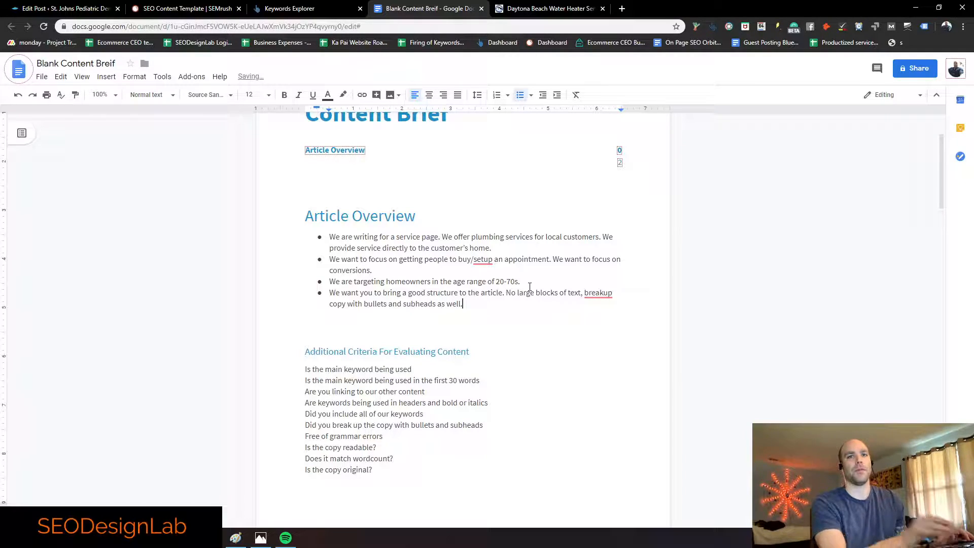
left_click(598, 293)
left_click(606, 324)
left_click(482, 260)
left_click(491, 291)
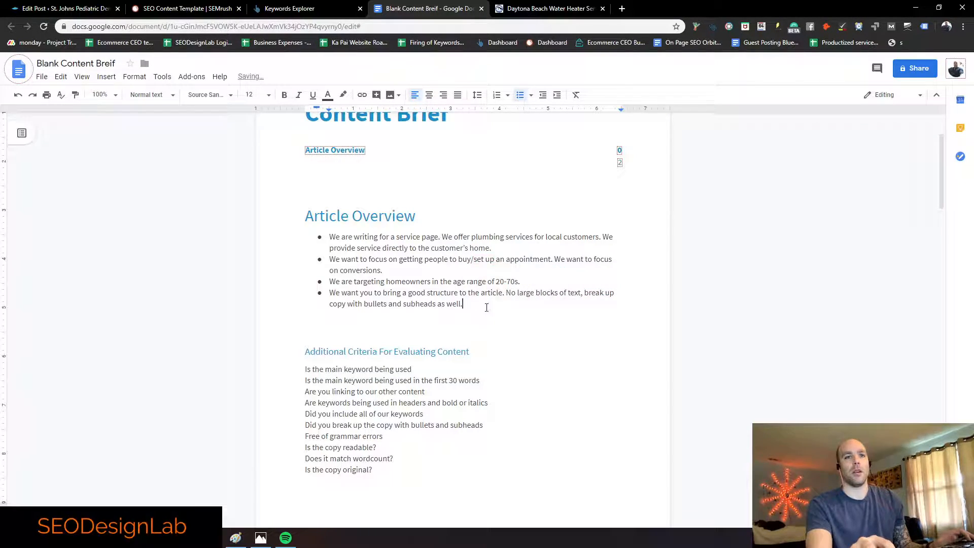
scroll(486, 307, "down", 1)
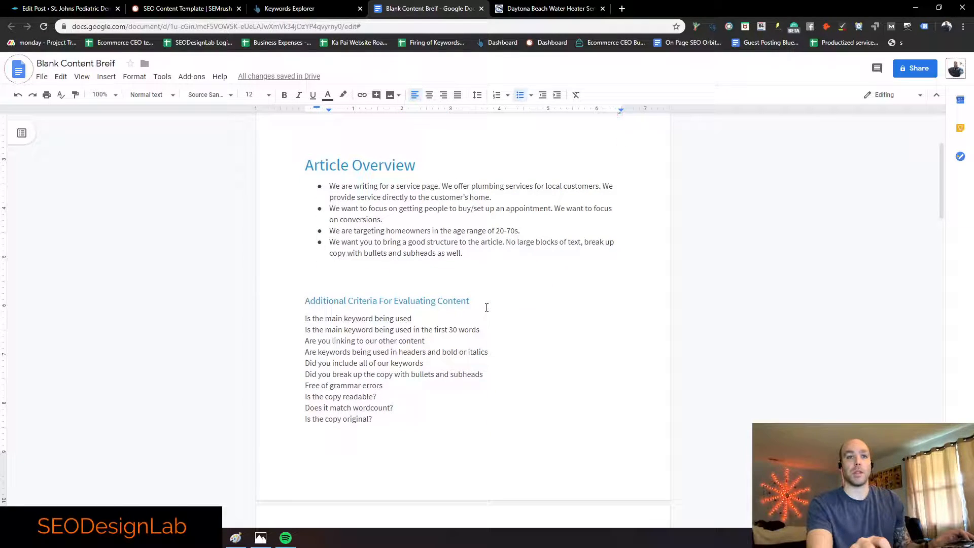
Step: Review the daytonaplumb.com drain cleaning intro and Get to Know Our Company paragraphs
left_click(558, 9)
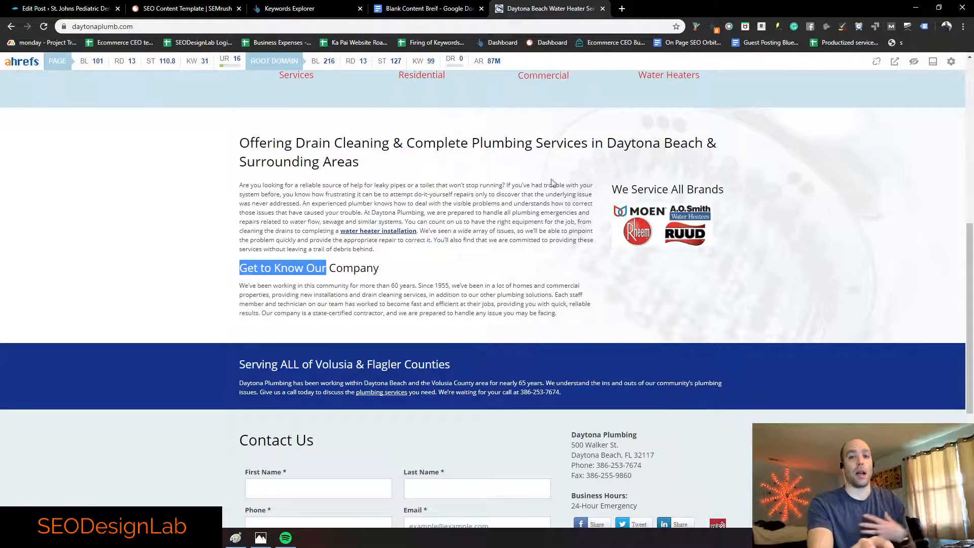
left_click_drag(394, 251, 229, 180)
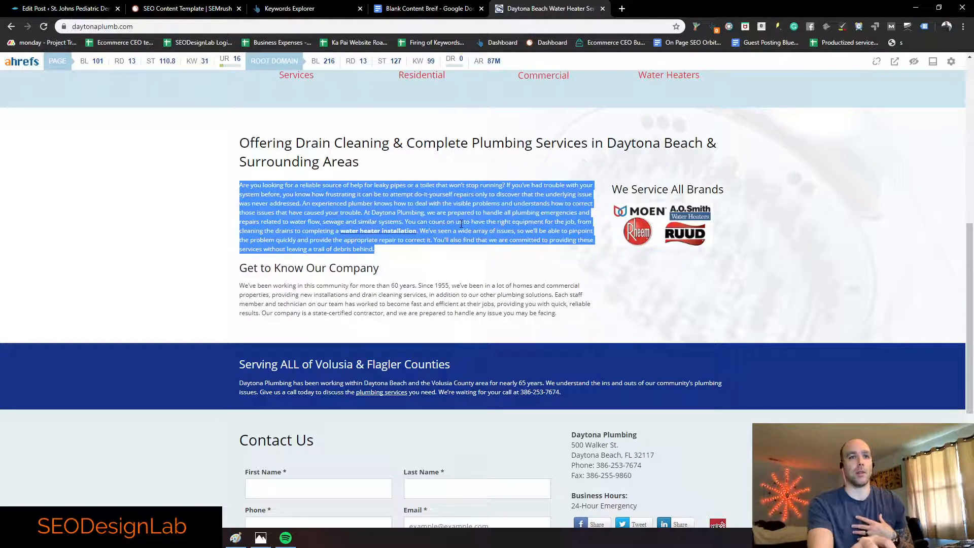
left_click(286, 207)
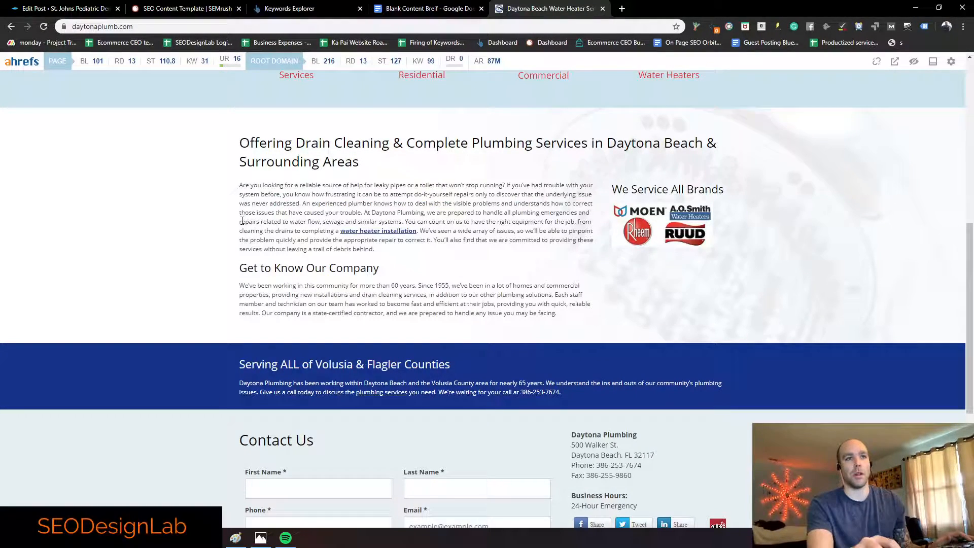
mouse_move(233, 290)
left_mouse_down()
mouse_move(401, 295)
mouse_move(215, 294)
mouse_move(242, 289)
left_mouse_up()
left_click(241, 288)
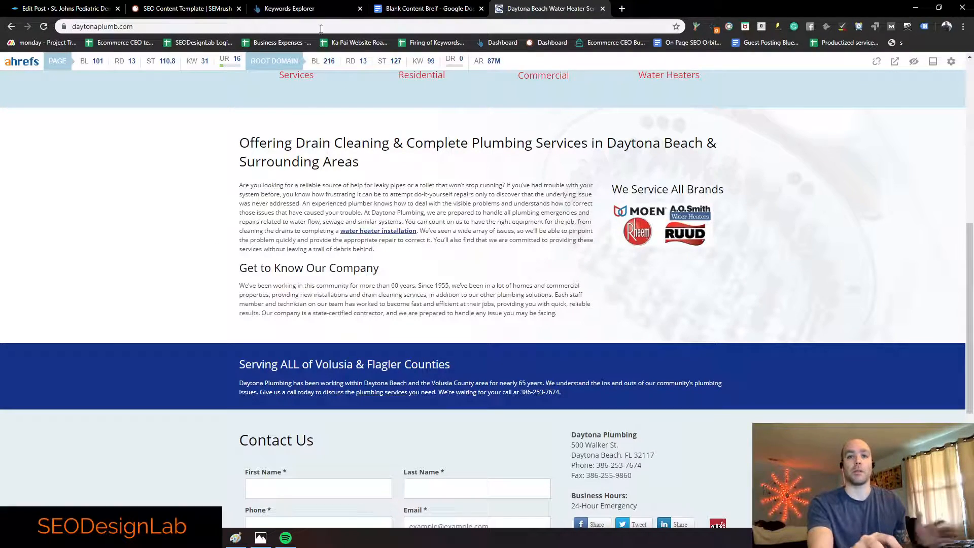
Step: Scroll through the Daytona Beach Plumbers content brief from its title to Page Structure and back
left_click(421, 8)
scroll(361, 274, "down", 2)
scroll(365, 250, "up", 4)
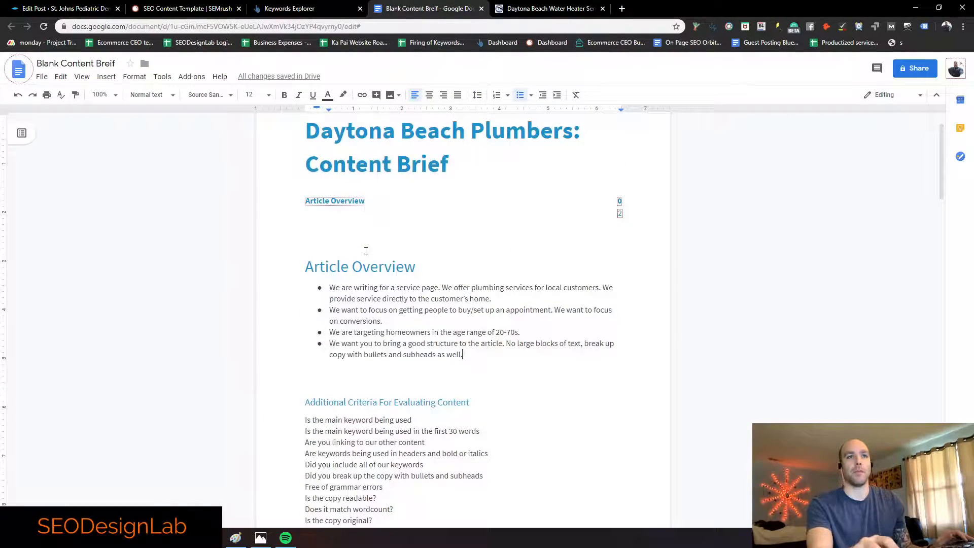
scroll(428, 239, "up", 1)
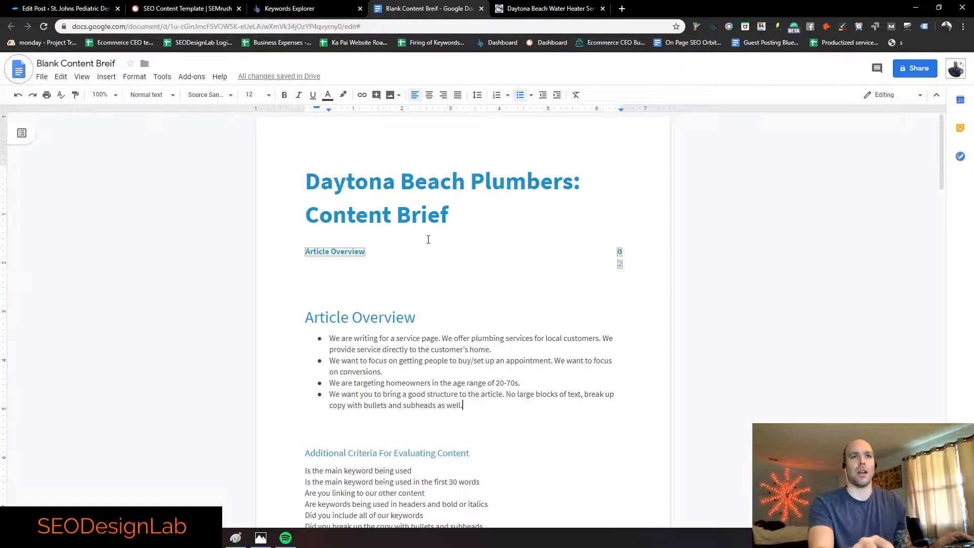
scroll(436, 252, "down", 9)
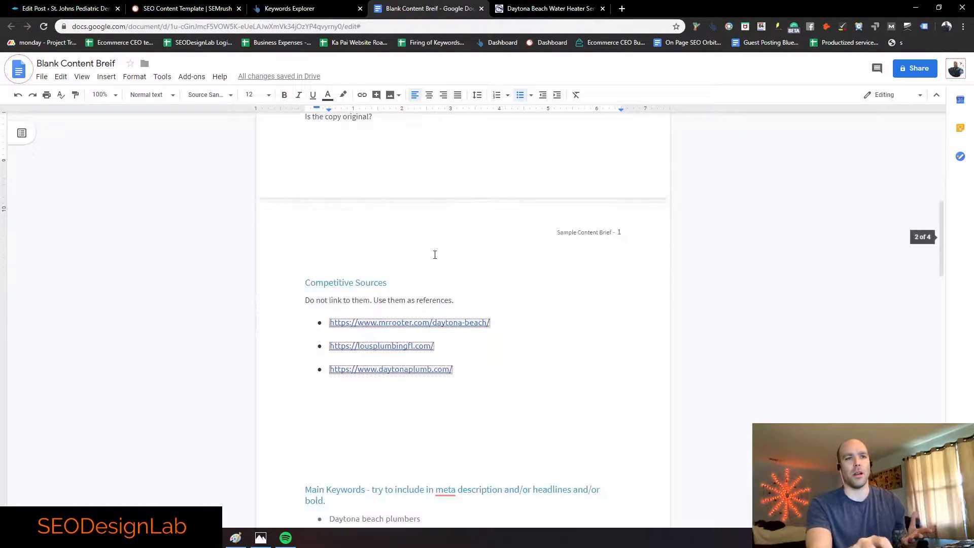
scroll(436, 259, "down", 2)
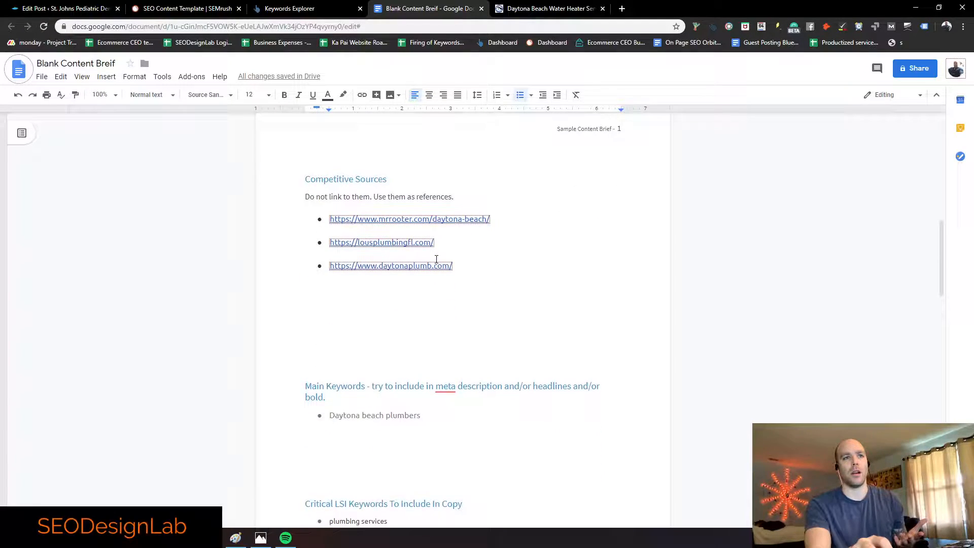
scroll(451, 259, "down", 13)
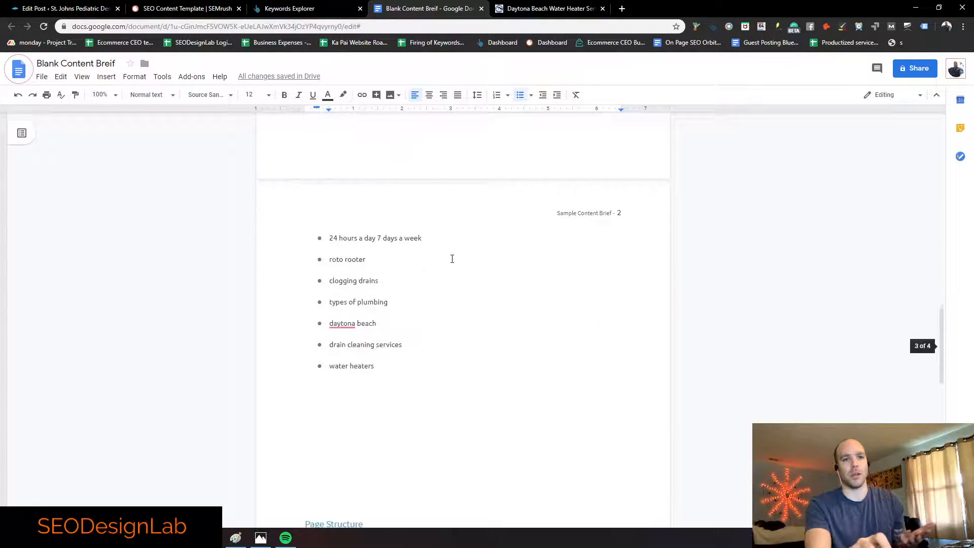
scroll(452, 259, "up", 8)
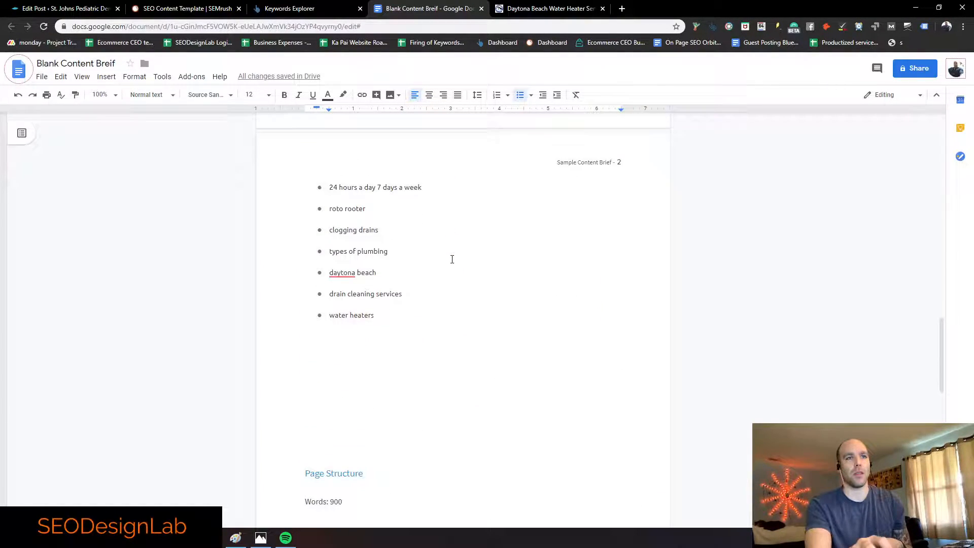
scroll(452, 262, "down", 4)
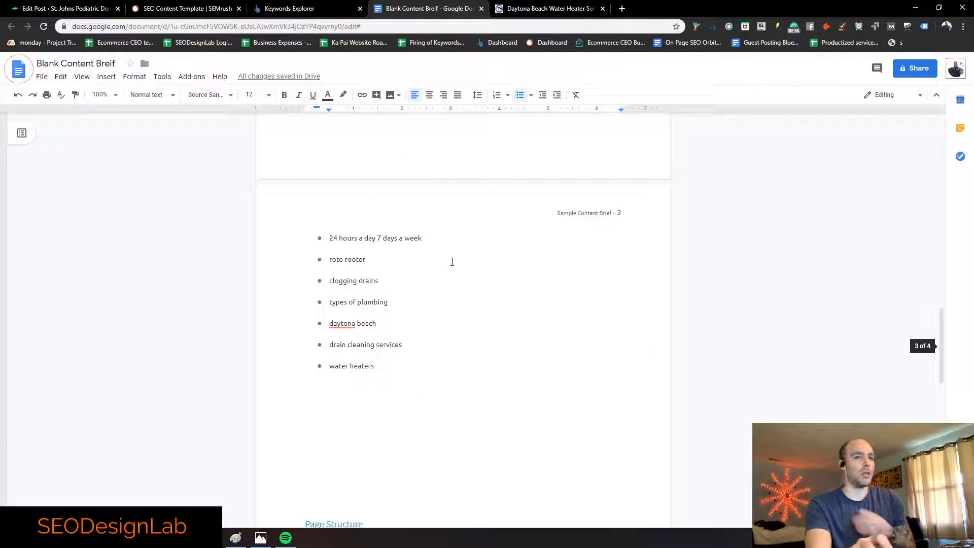
scroll(452, 262, "up", 1)
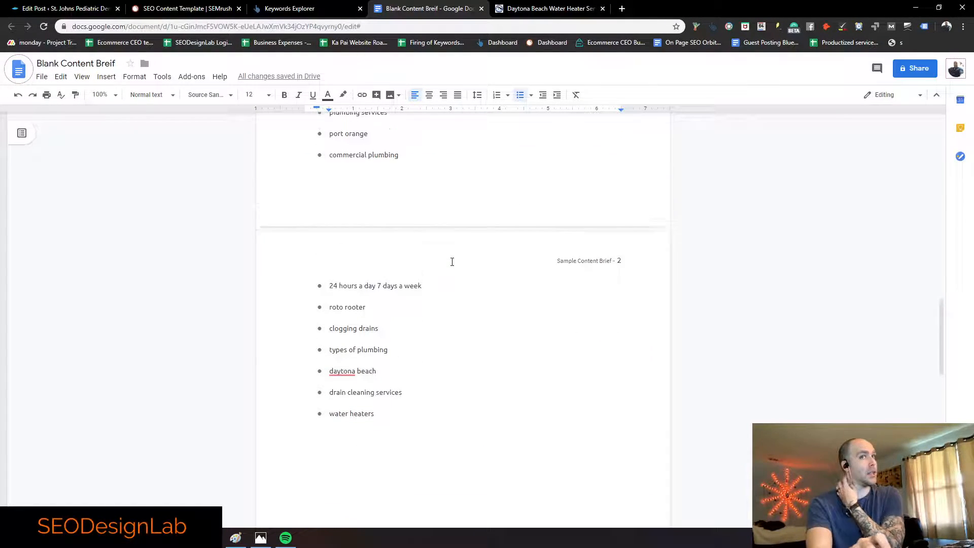
scroll(452, 266, "up", 20)
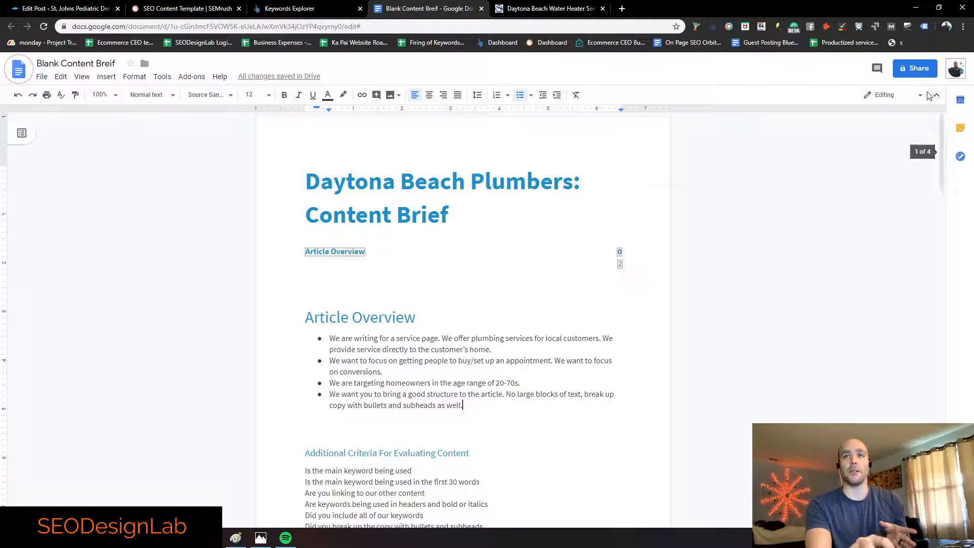
Step: Turn on anyone-with-the-link view sharing for the brief and copy its link
left_click(915, 76)
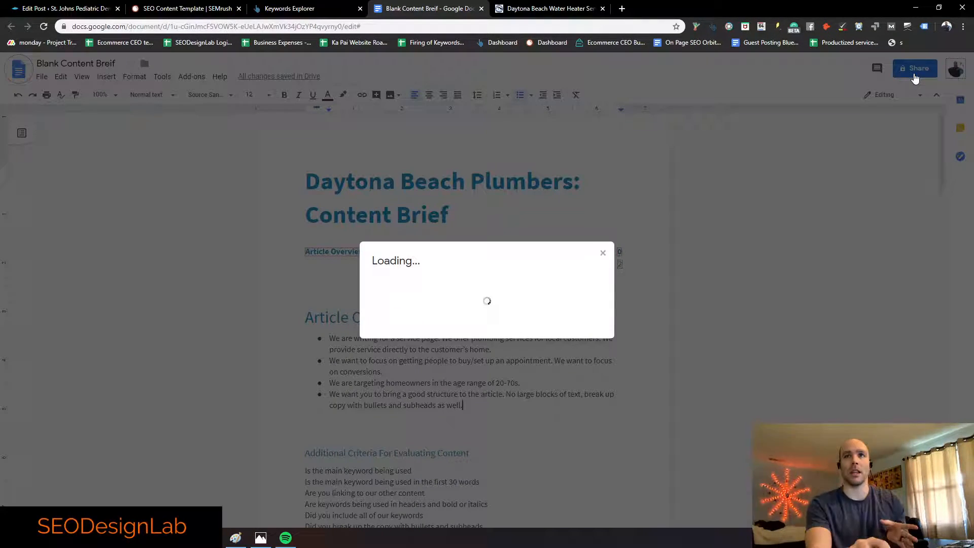
left_click(584, 243)
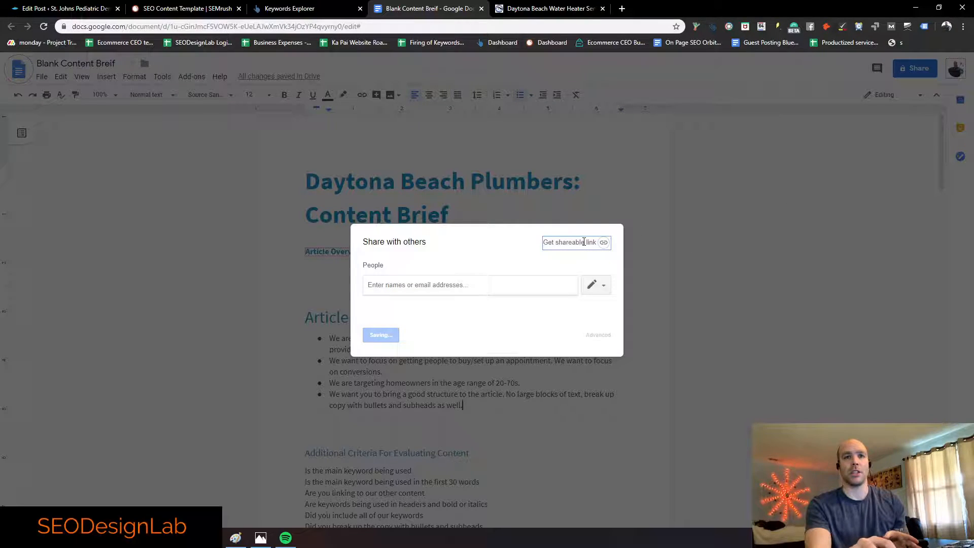
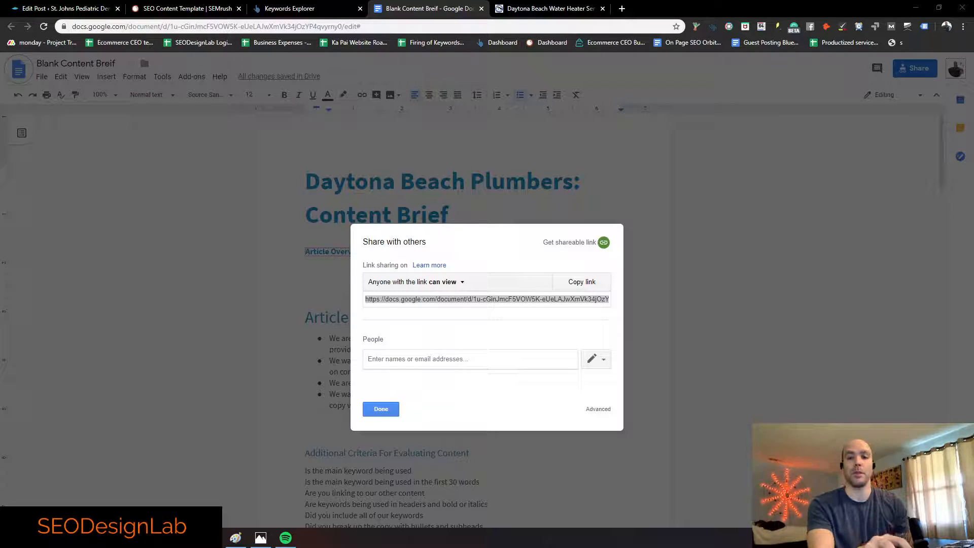
Step: Switch the brief's link access to 'can edit', then back to 'can view', and close sharing
left_click(458, 283)
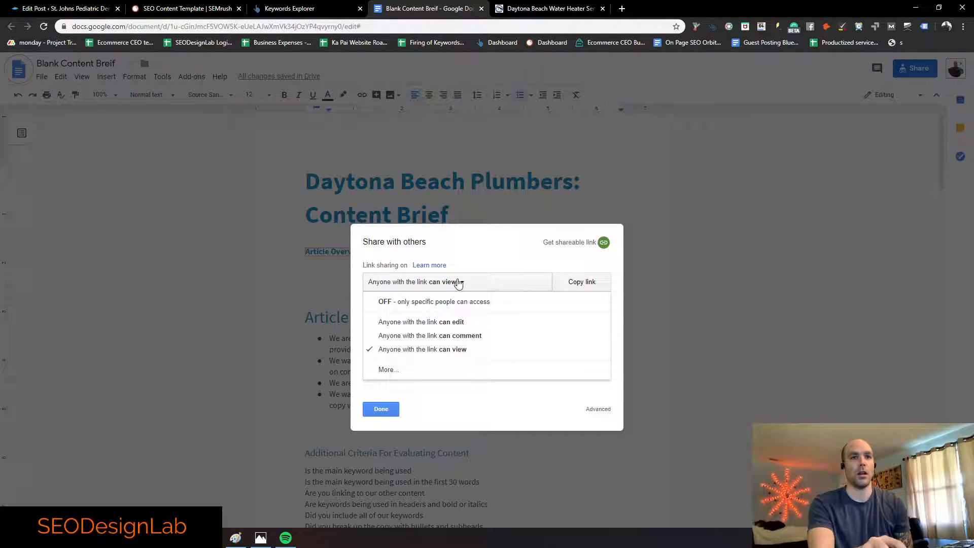
left_click(464, 325)
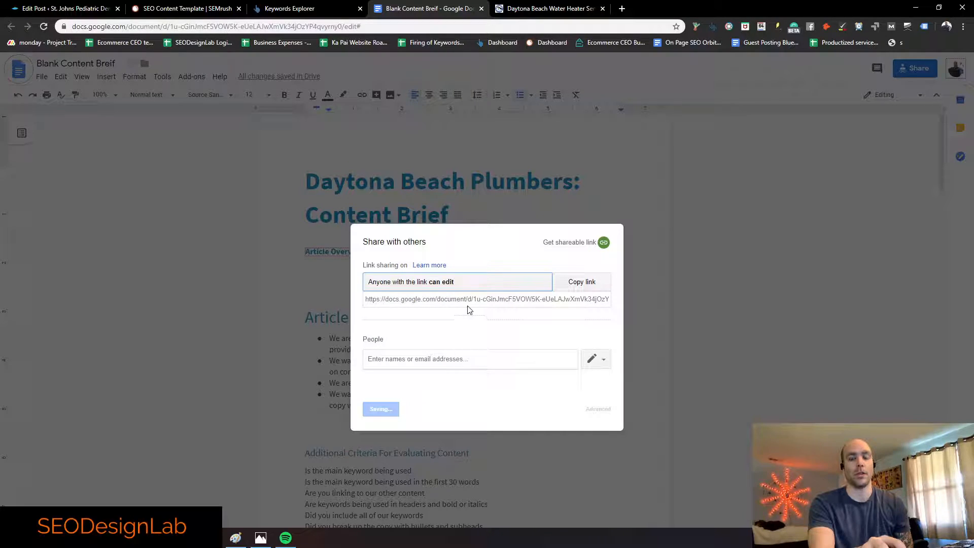
left_click(458, 282)
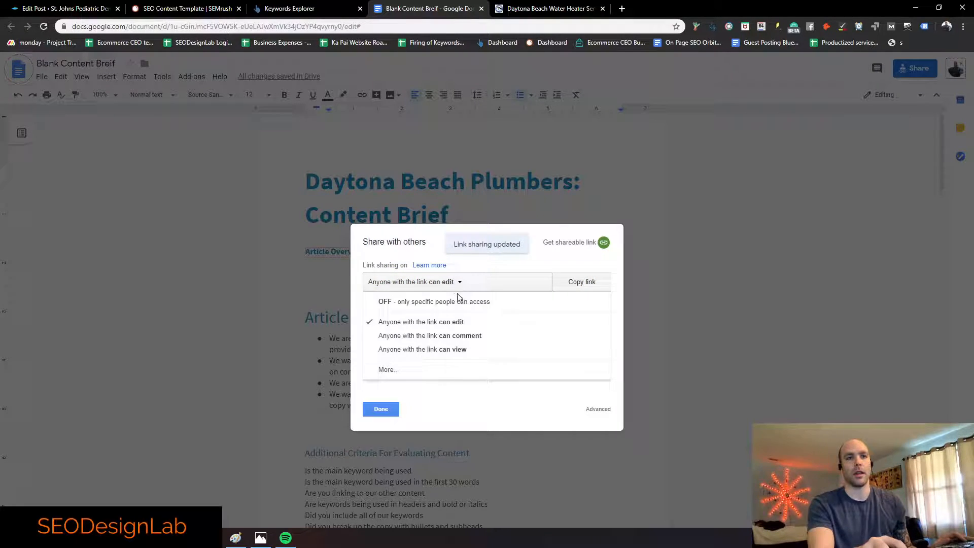
left_click(459, 349)
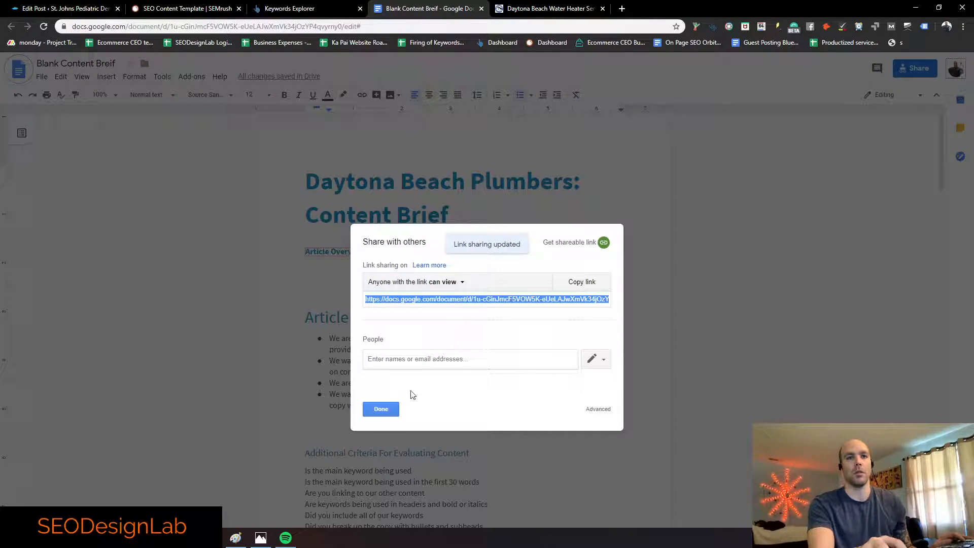
left_click(381, 408)
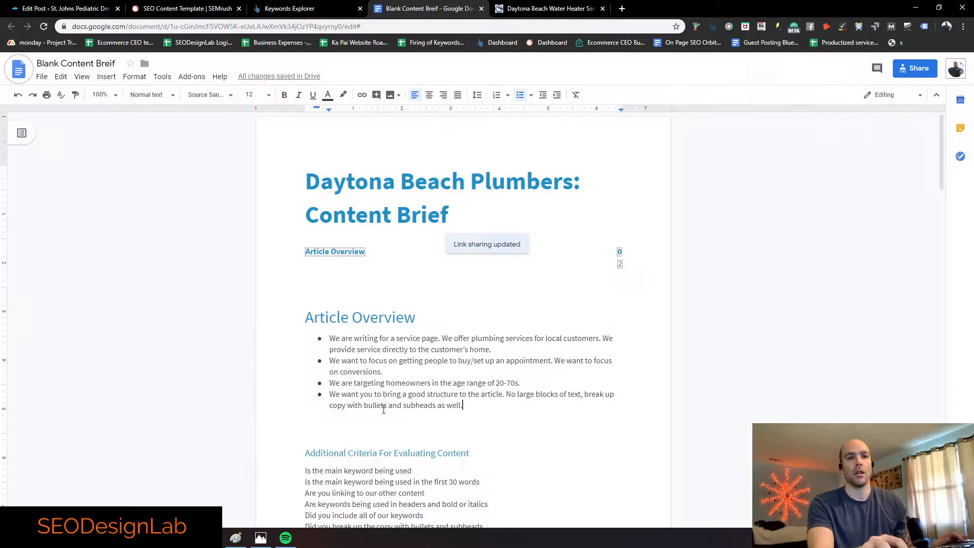
left_click(560, 5)
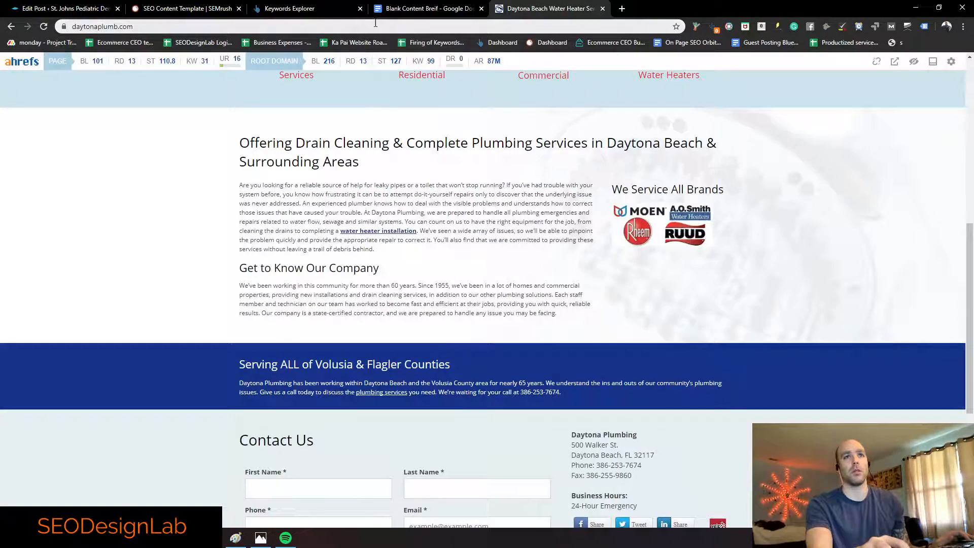
left_click(439, 9)
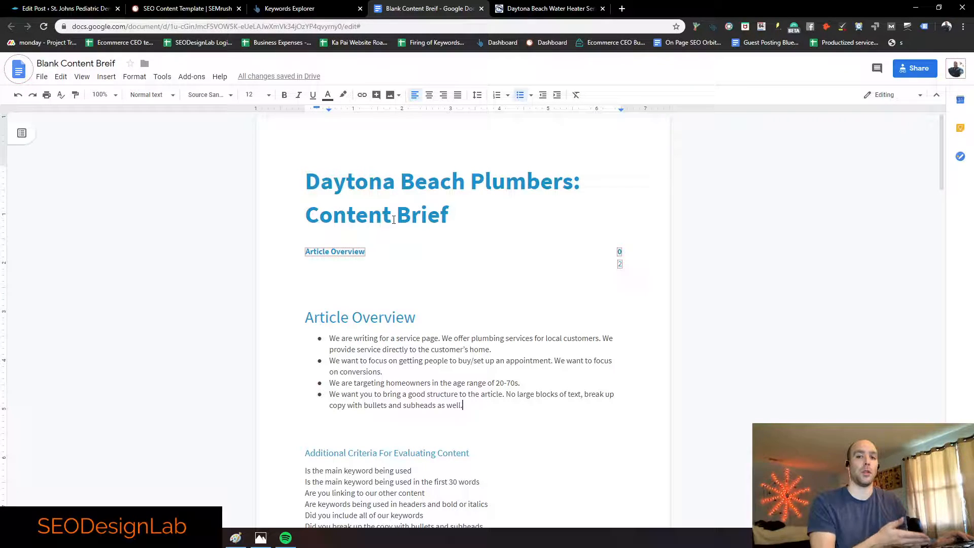
left_click(65, 8)
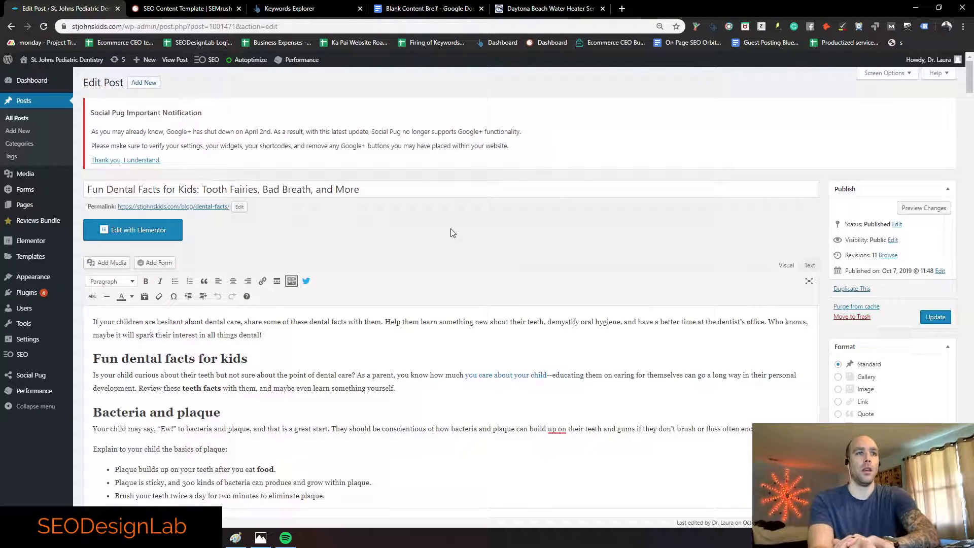
left_click(427, 8)
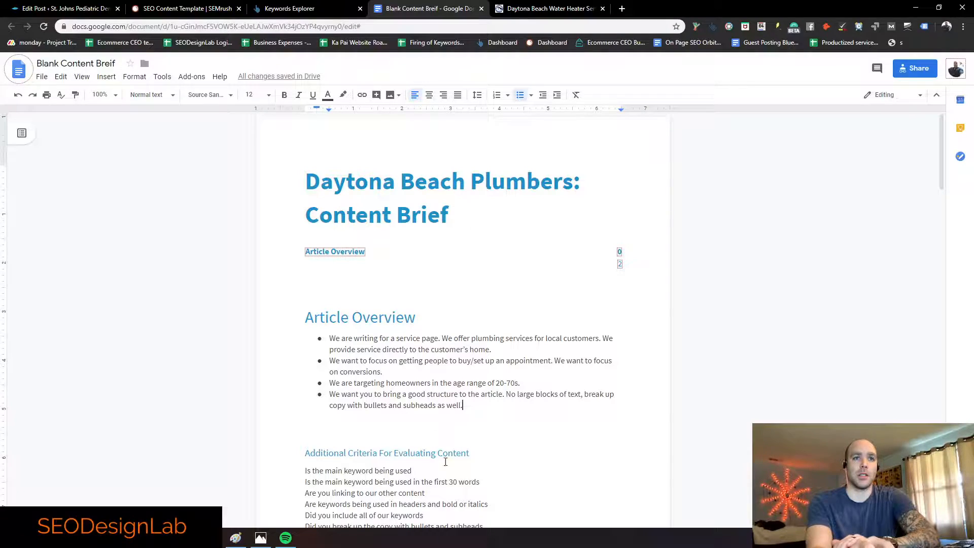
scroll(448, 456, "down", 2)
scroll(447, 304, "up", 2)
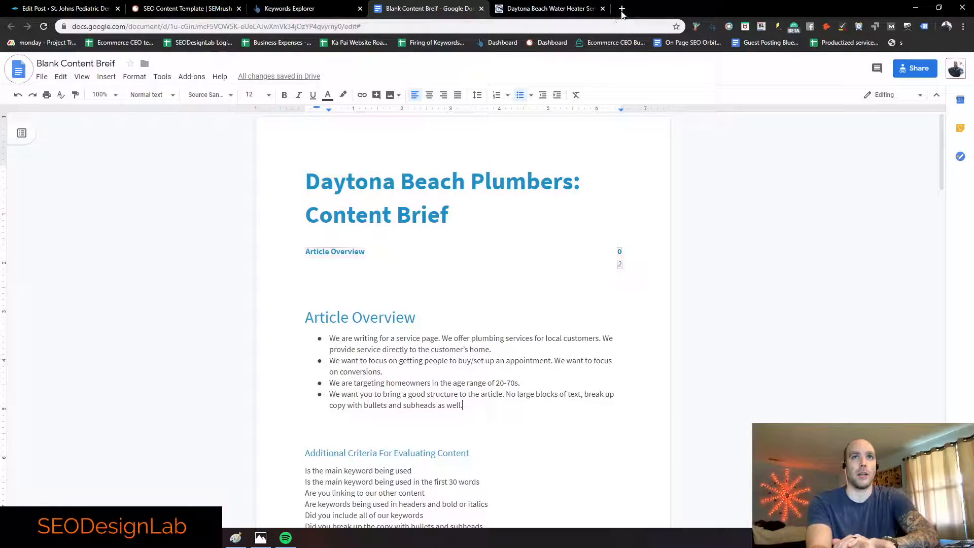
left_click(622, 9)
Step: Search 'fun dental' in the address bar and open the Tooth Fairies dental facts Google Doc
type("dental facts")
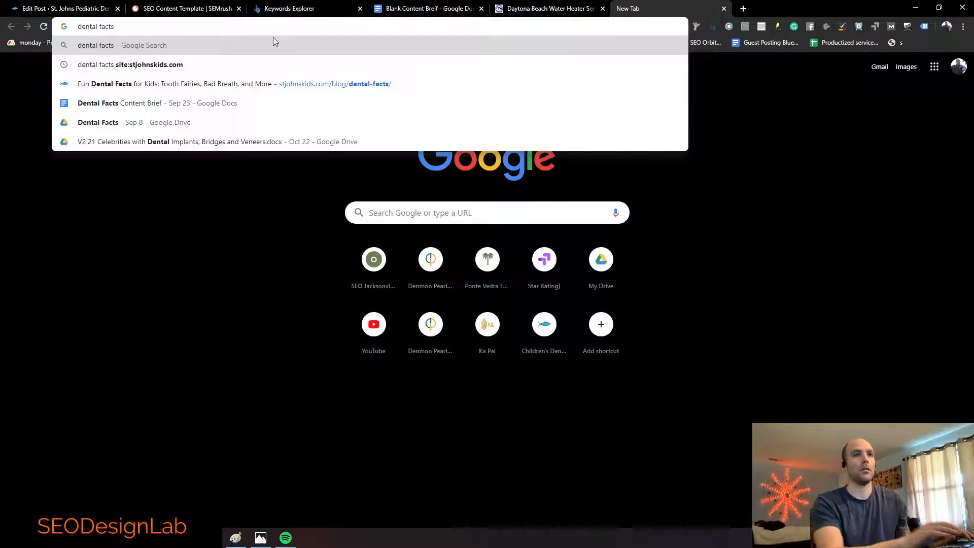
key("ctrl+a")
type("fun dentr")
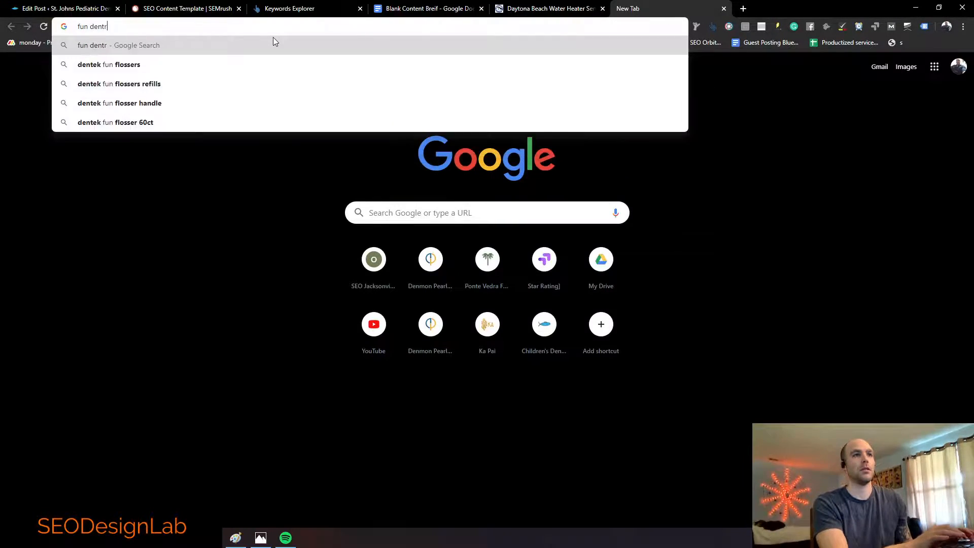
key("BackSpace")
type("al")
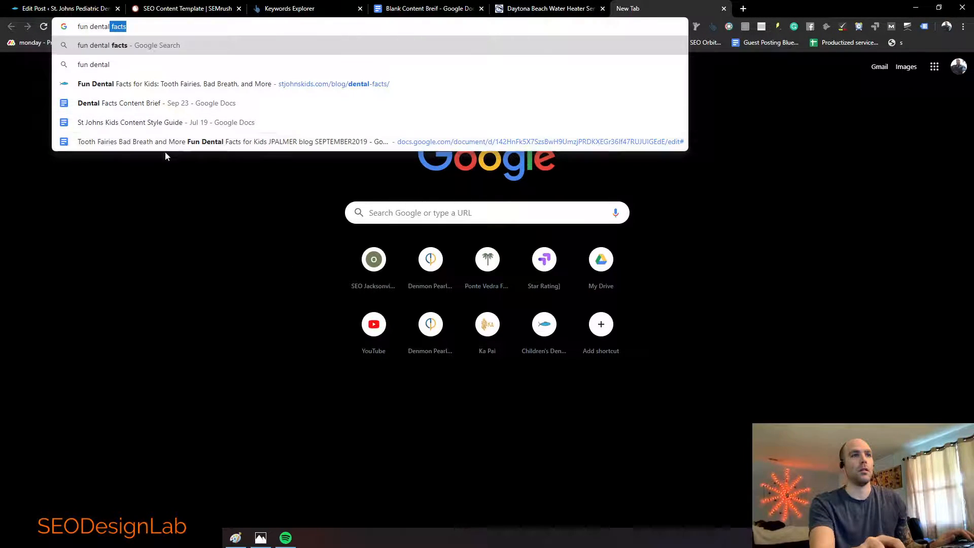
left_click(133, 146)
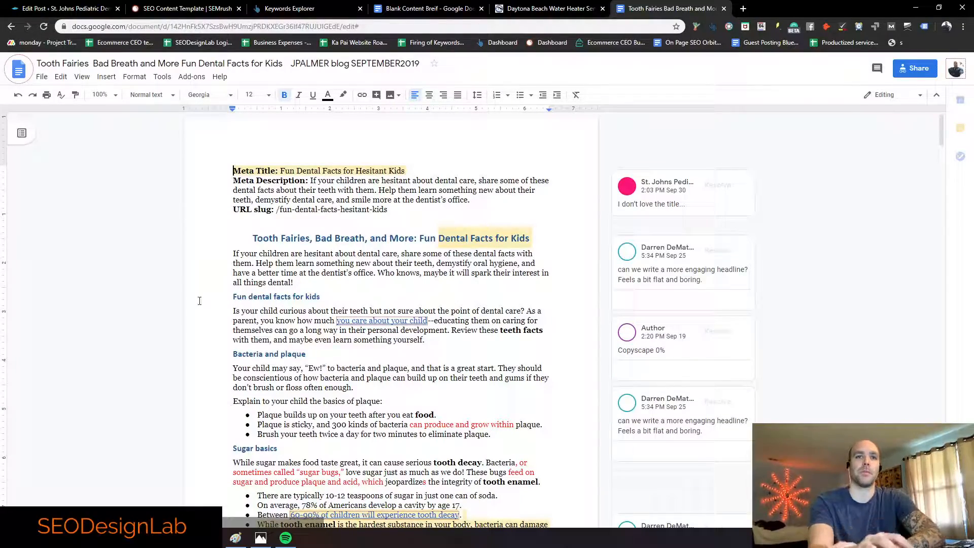
scroll(388, 288, "down", 6)
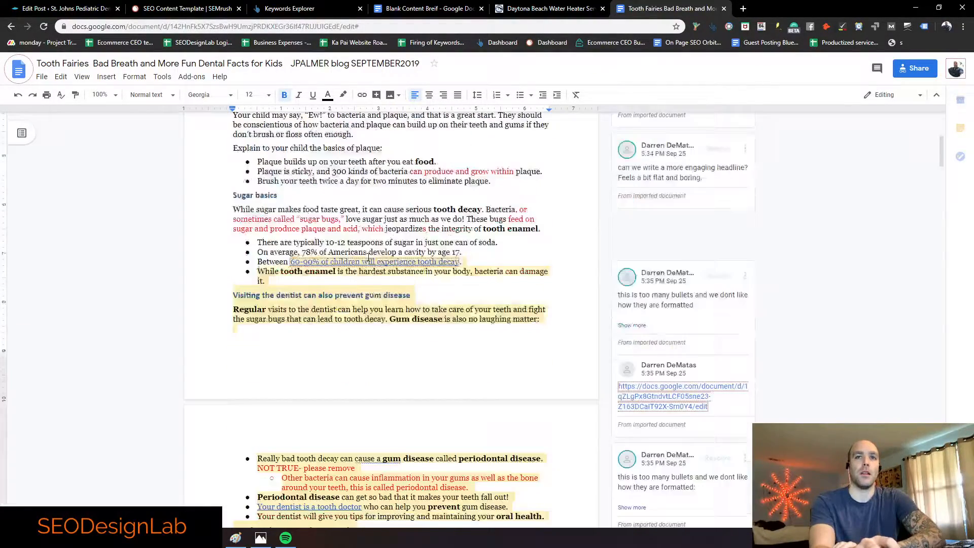
scroll(369, 256, "up", 1)
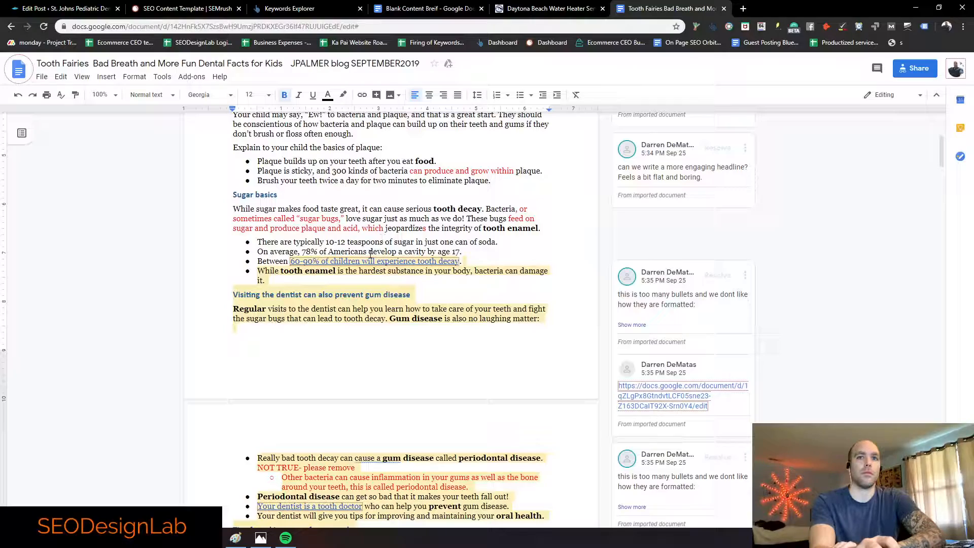
scroll(356, 243, "up", 3)
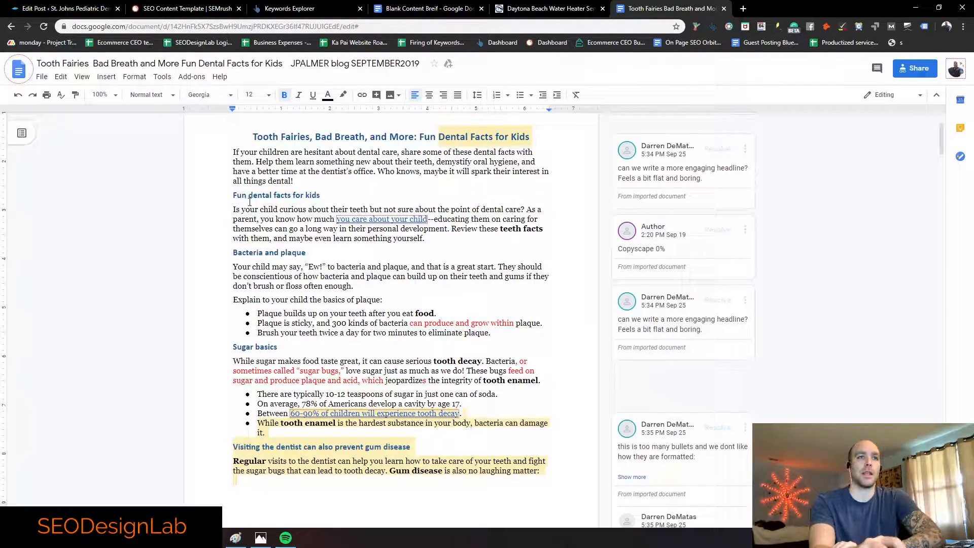
scroll(249, 202, "up", 1)
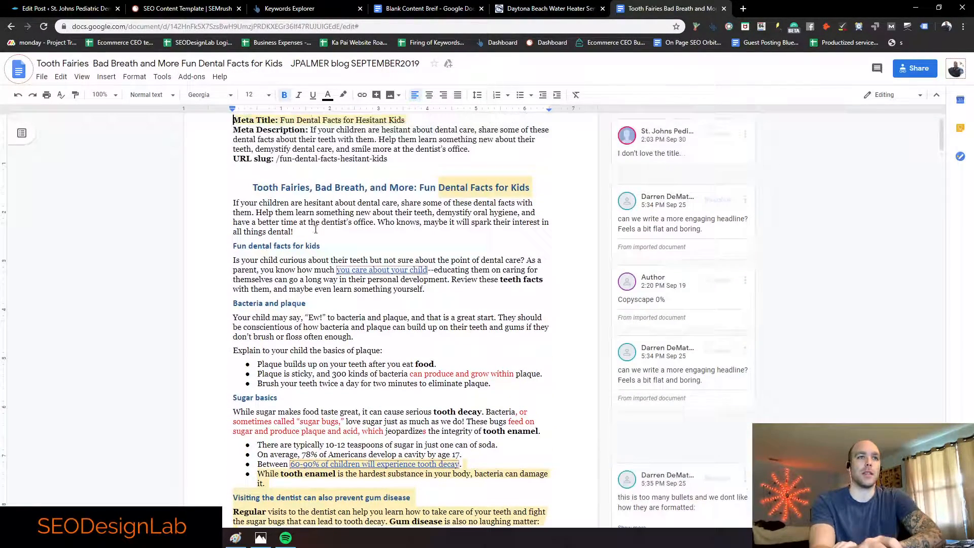
Step: Look over the Fun Dental Facts post body in the WordPress editor
left_click(56, 10)
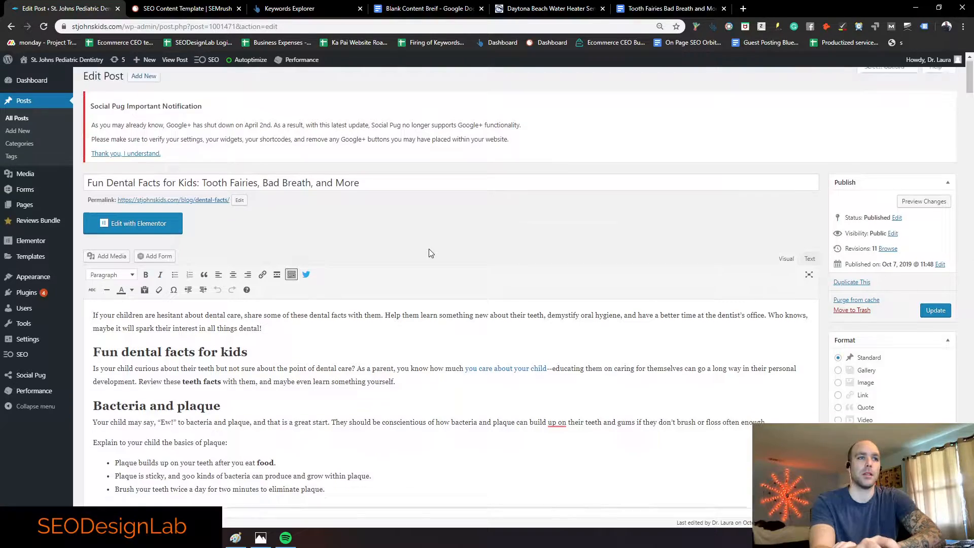
scroll(428, 248, "down", 3)
left_click_drag(115, 182, 291, 182)
left_click(291, 182)
scroll(282, 180, "up", 3)
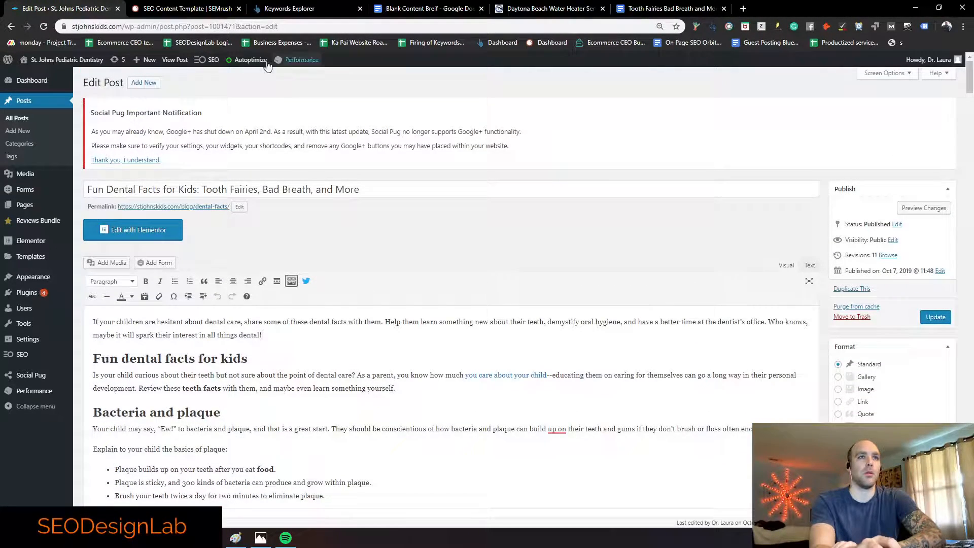
Step: Preview the live Fun Dental Facts post, then return to editing it
left_click(176, 60)
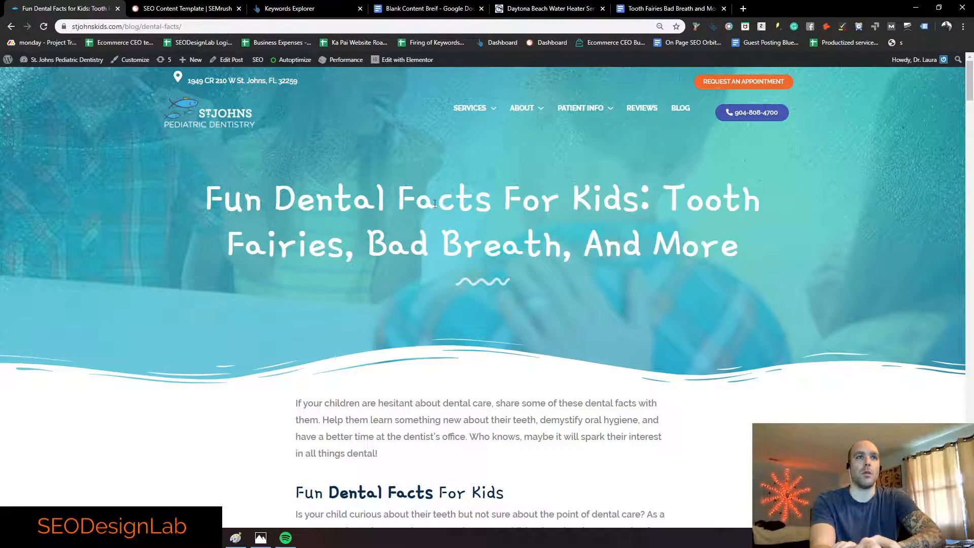
scroll(447, 254, "down", 8)
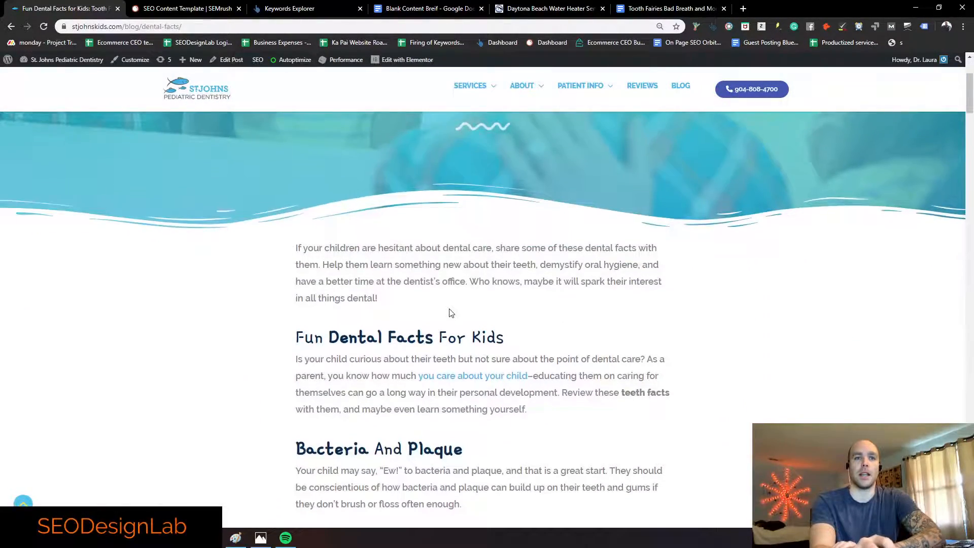
scroll(453, 304, "down", 20)
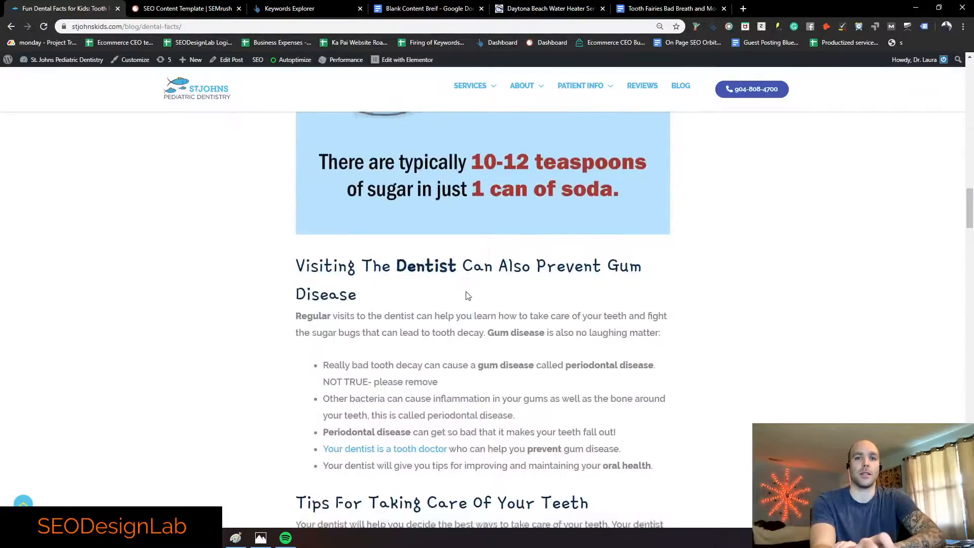
scroll(466, 292, "up", 20)
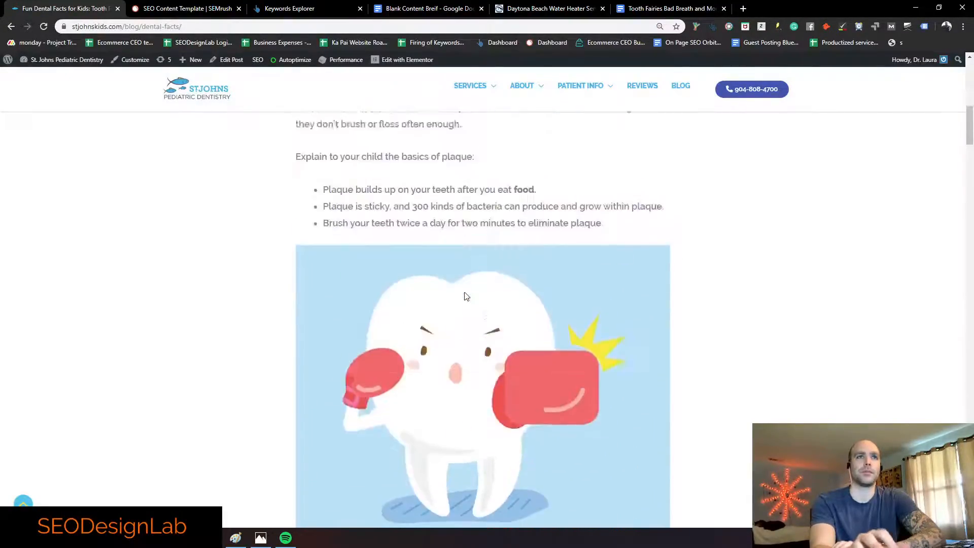
left_click(230, 60)
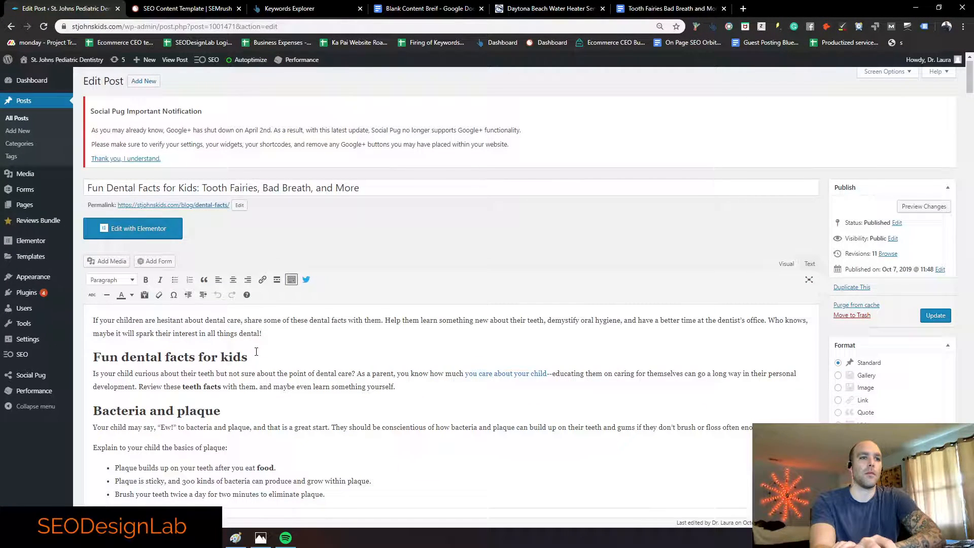
left_click_drag(398, 185, 75, 187)
left_click(669, 8)
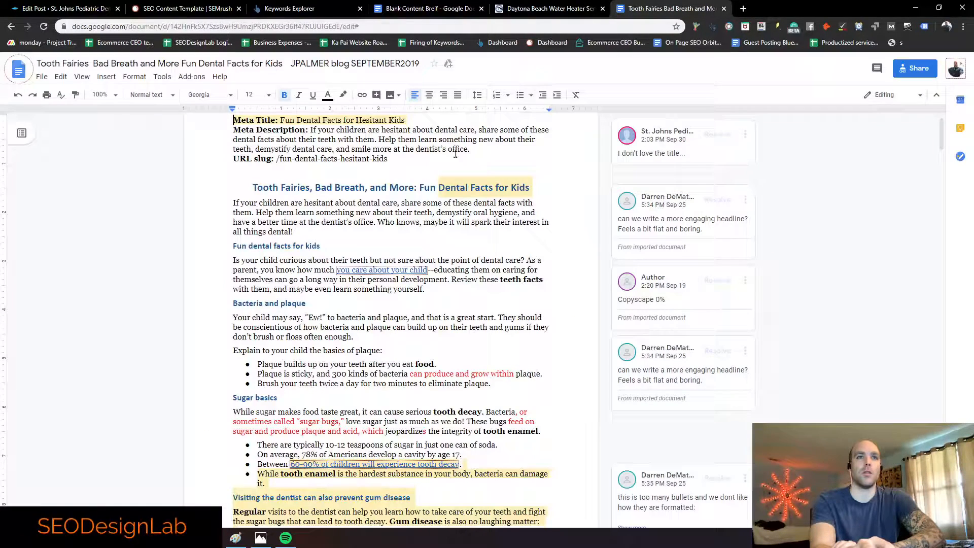
left_click_drag(411, 171, 282, 171)
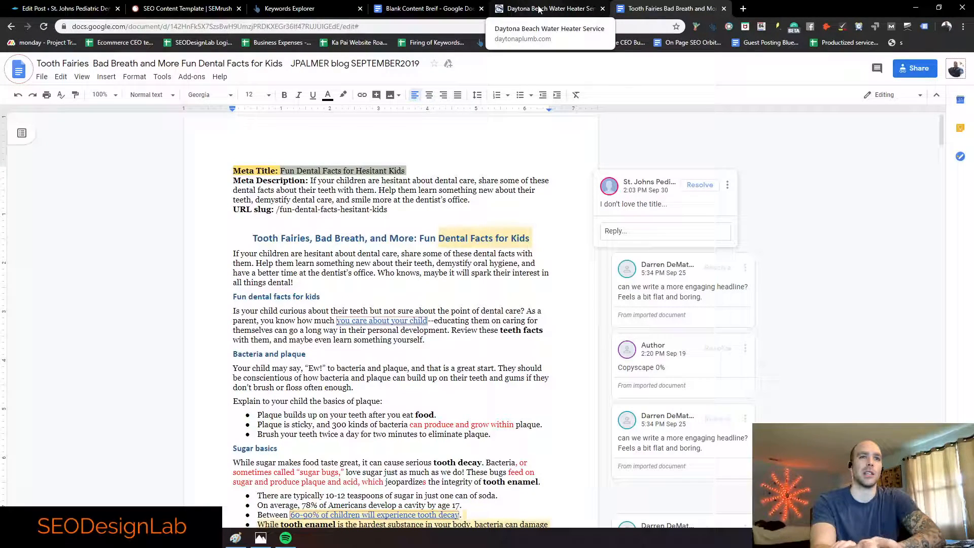
left_click_drag(255, 237, 530, 238)
left_click(74, 10)
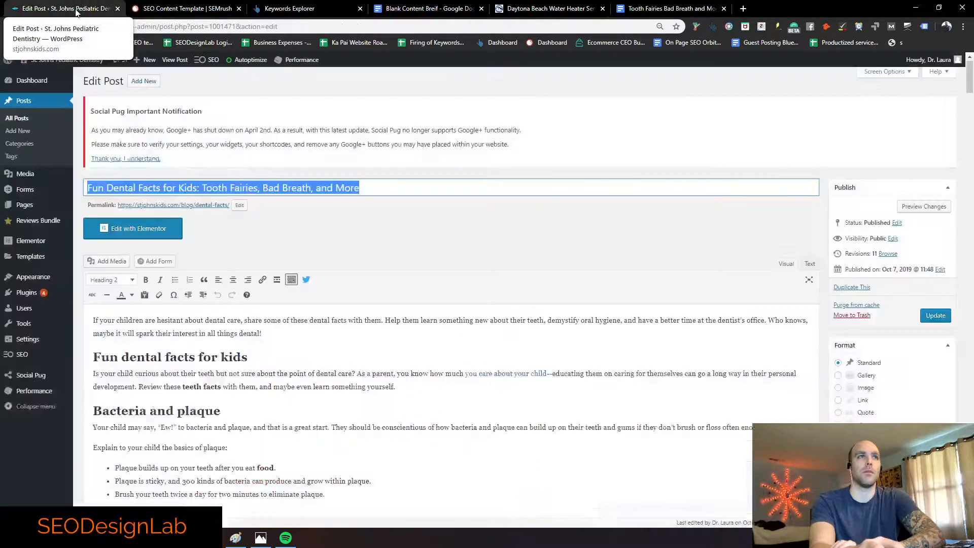
left_click(370, 186)
scroll(273, 327, "down", 1)
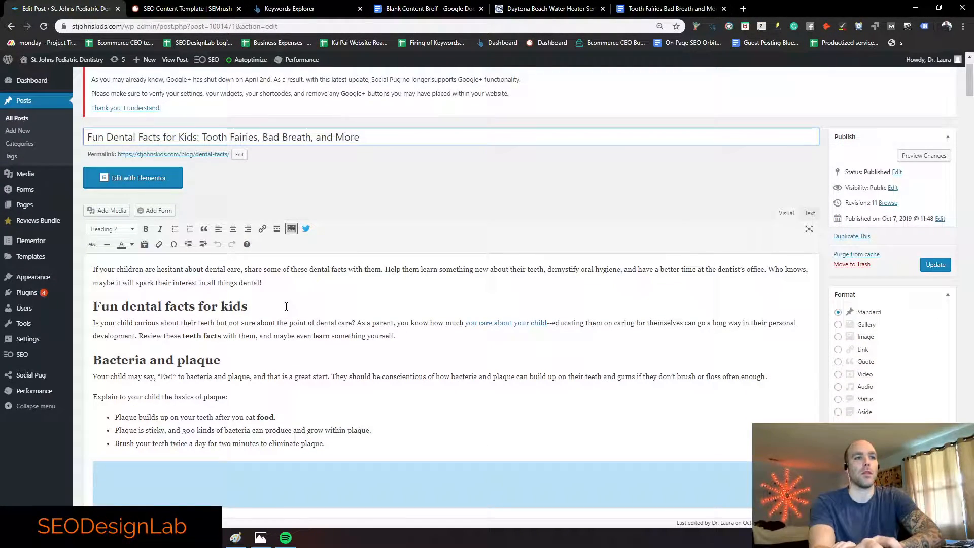
left_click(114, 276)
scroll(316, 291, "down", 7)
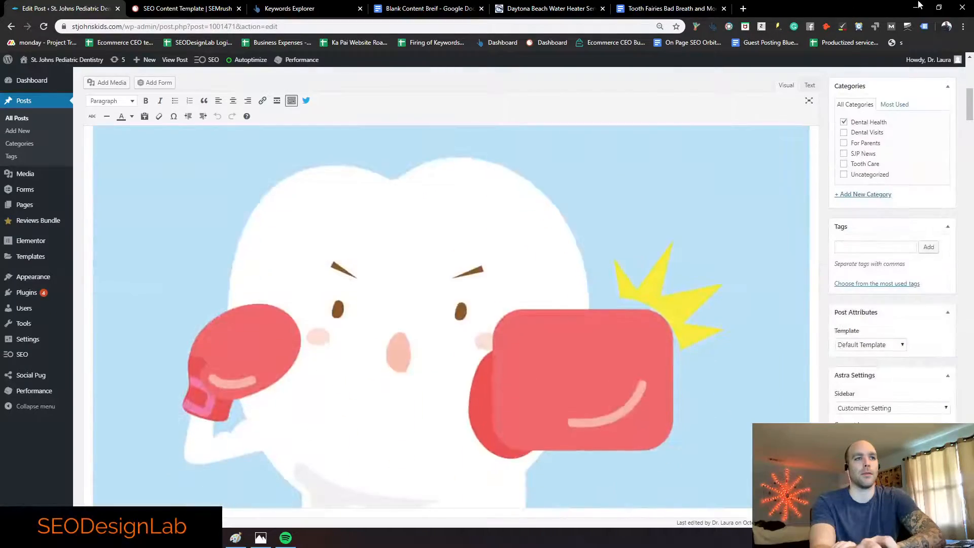
left_click(658, 5)
left_click(61, 8)
scroll(284, 248, "up", 2)
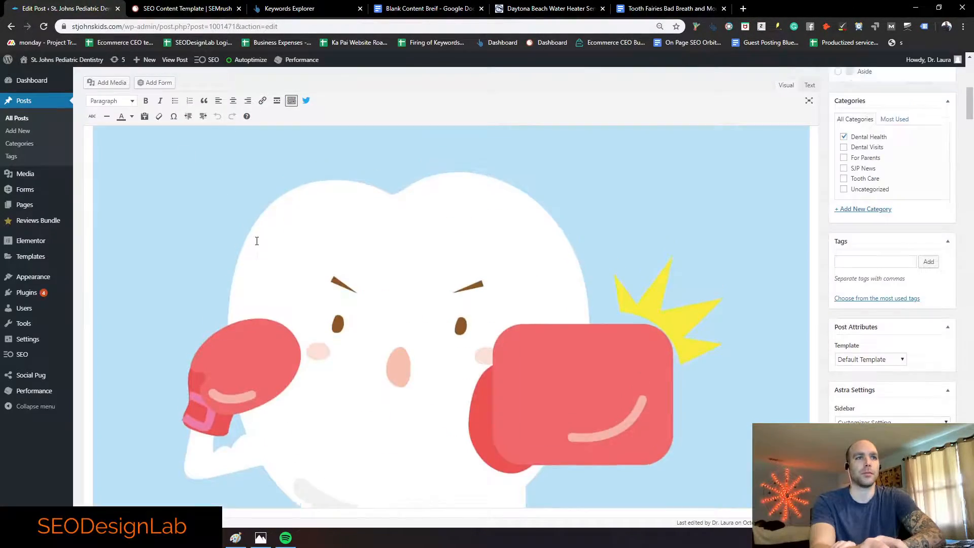
scroll(317, 249, "up", 4)
triple_click(244, 252)
left_click_drag(222, 309, 91, 307)
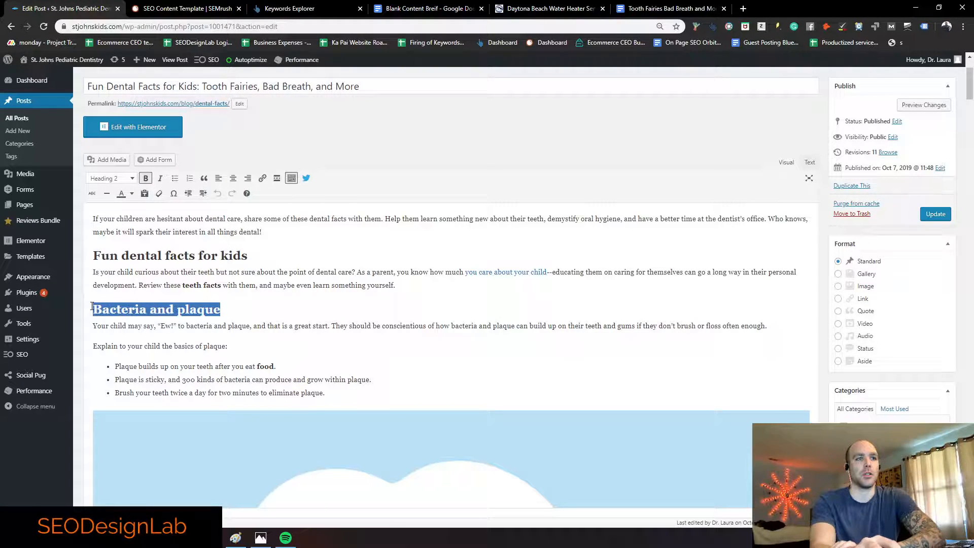
left_click(100, 282)
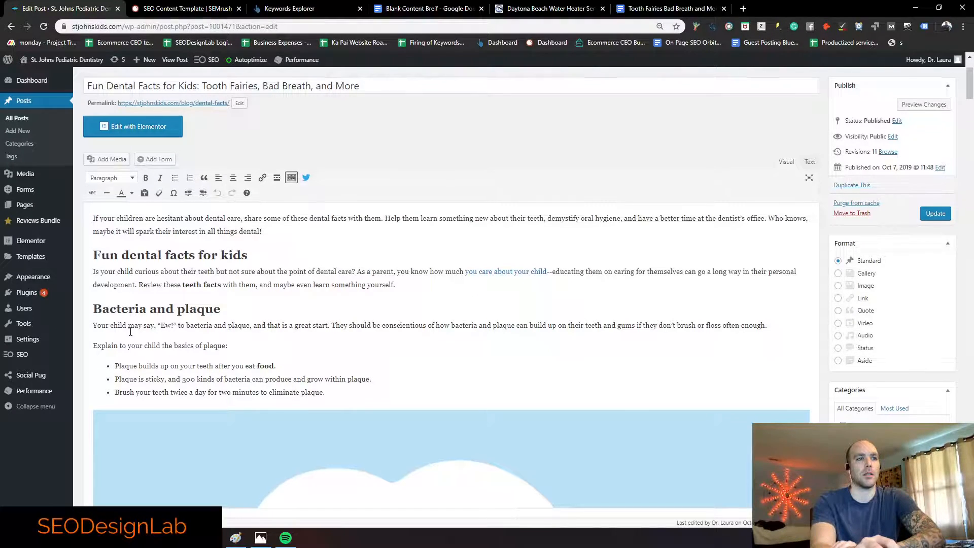
scroll(205, 297, "down", 15)
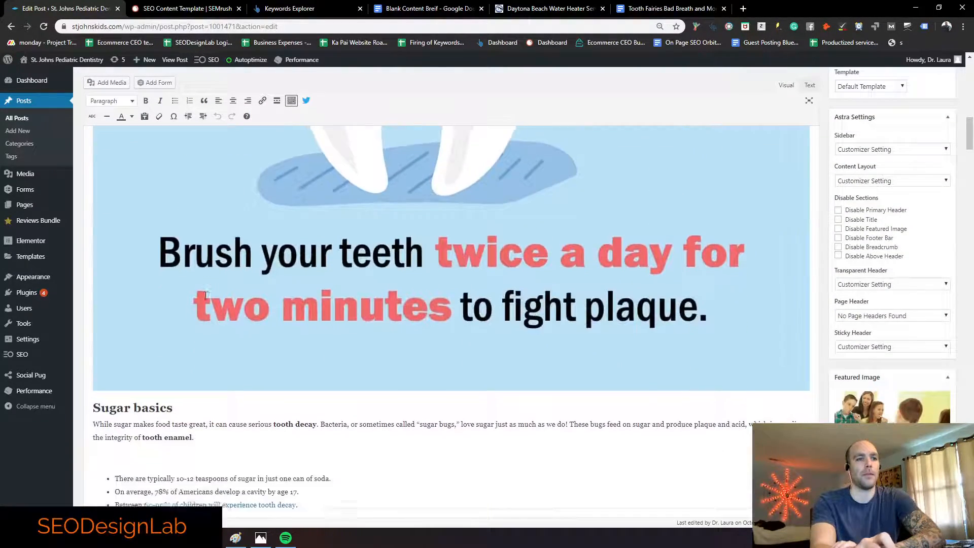
scroll(206, 295, "down", 3)
left_click_drag(173, 282, 97, 282)
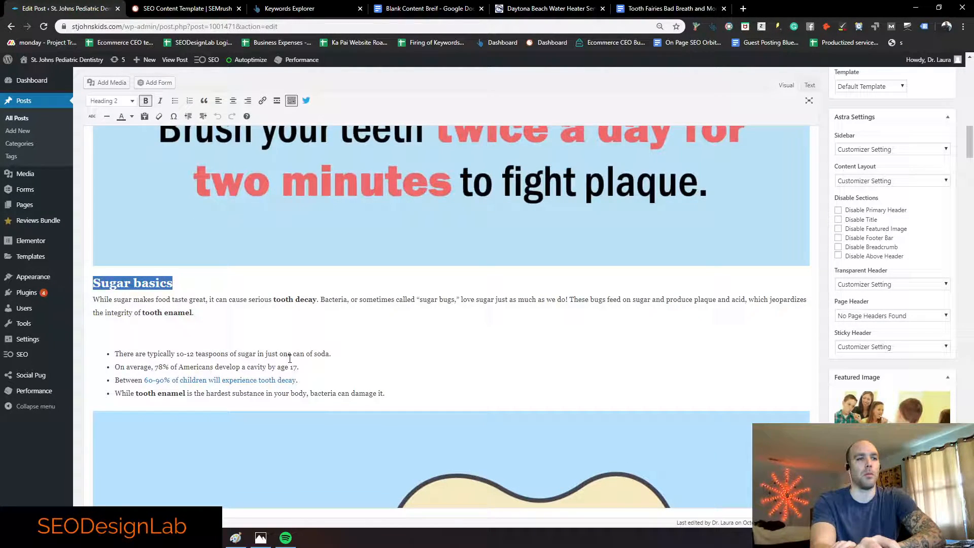
scroll(289, 359, "down", 10)
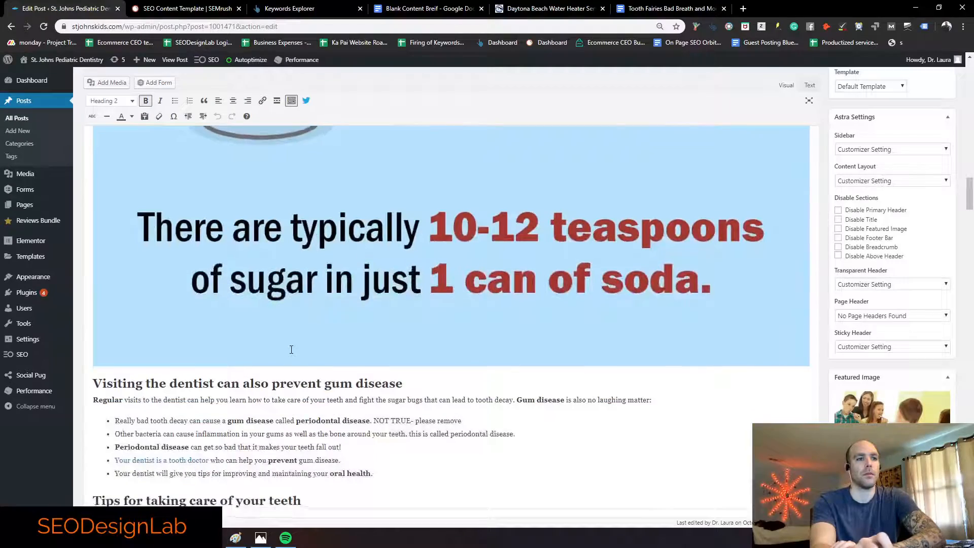
scroll(291, 349, "down", 2)
scroll(501, 337, "down", 2)
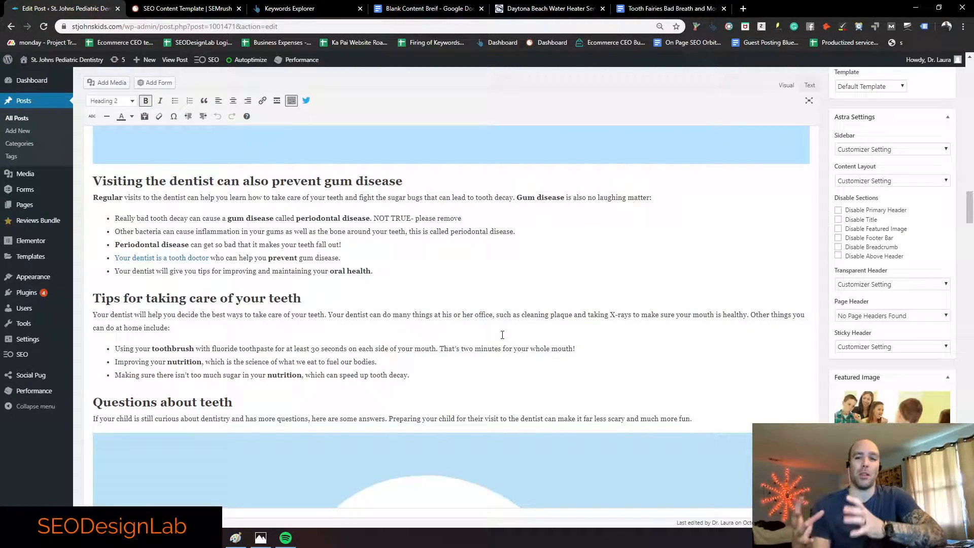
scroll(502, 335, "down", 2)
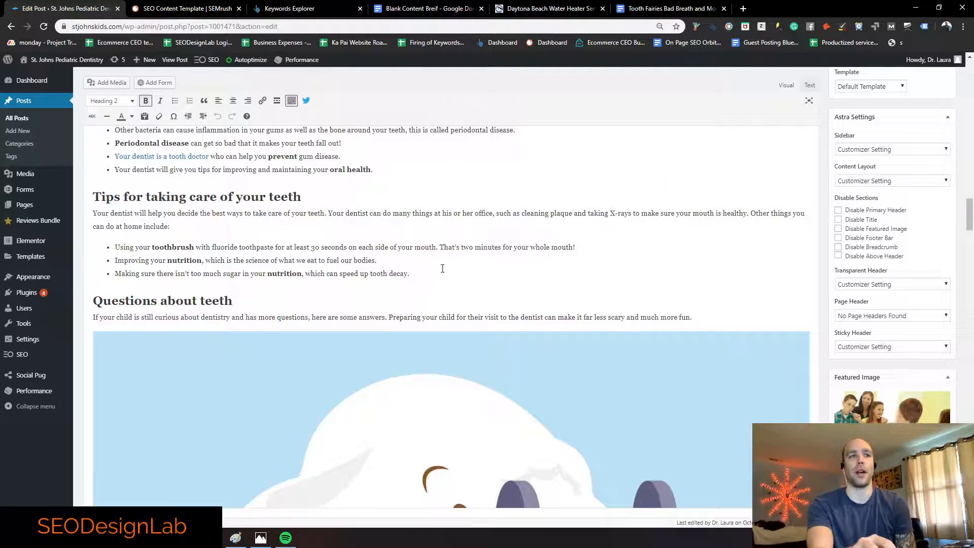
left_click_drag(152, 244, 199, 244)
left_click(213, 243)
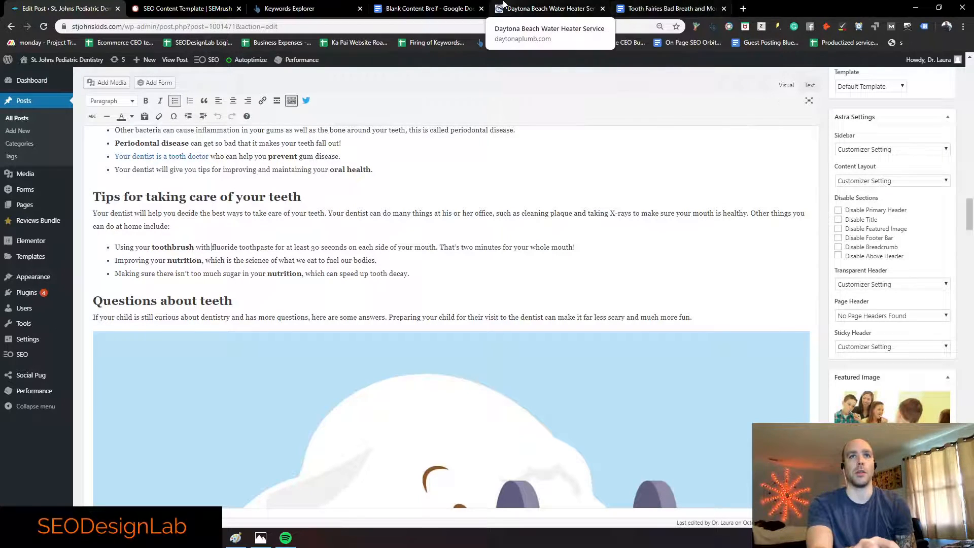
Step: Add 'Bold: 10' and 'Italics: 5' below 'Words: 900' in the brief's Page Structure
left_click(426, 8)
scroll(356, 350, "down", 20)
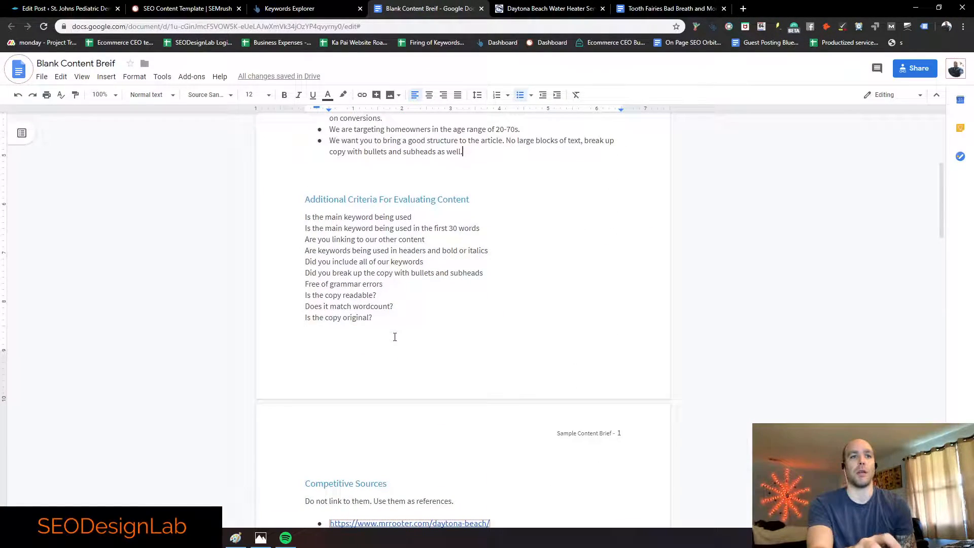
scroll(393, 344, "down", 9)
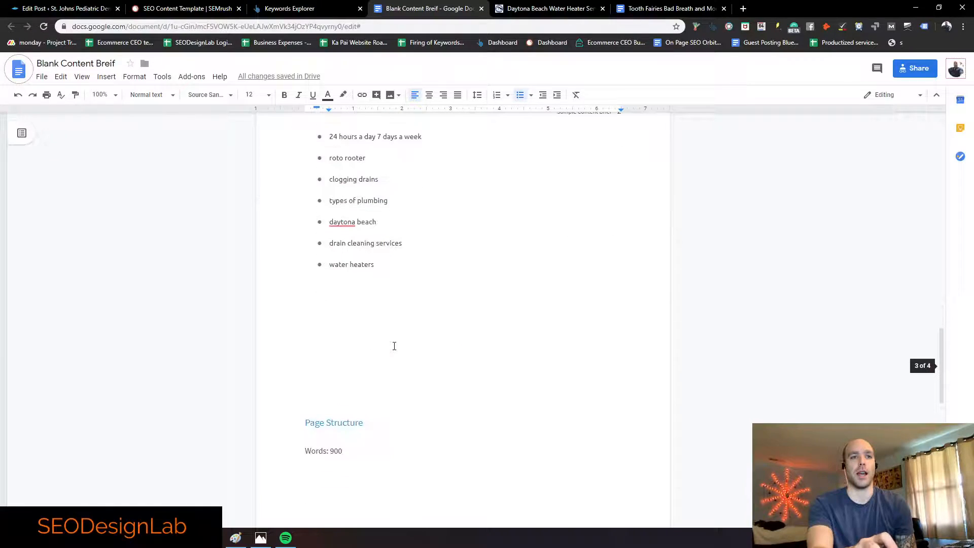
scroll(370, 304, "up", 3)
left_click(365, 300)
key("Return")
type("bold: ")
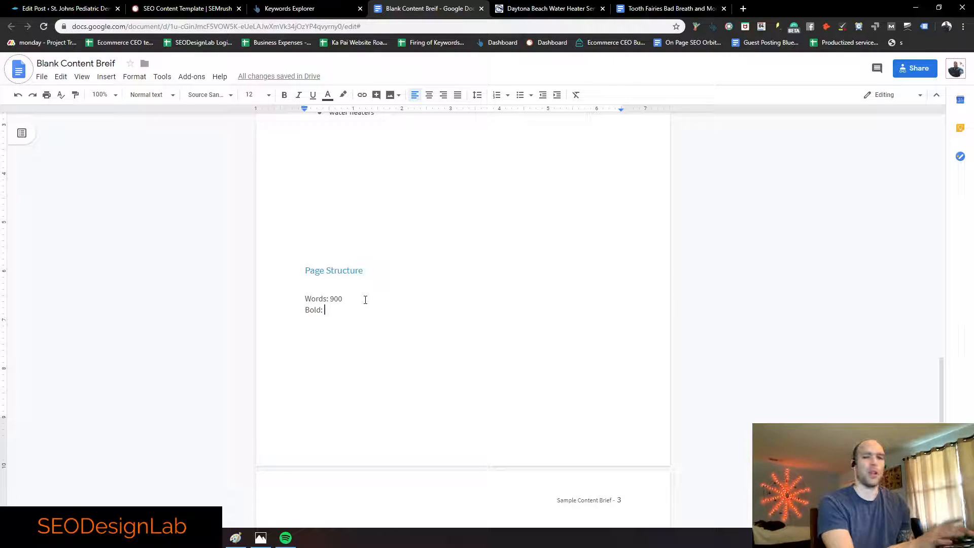
type("10 ")
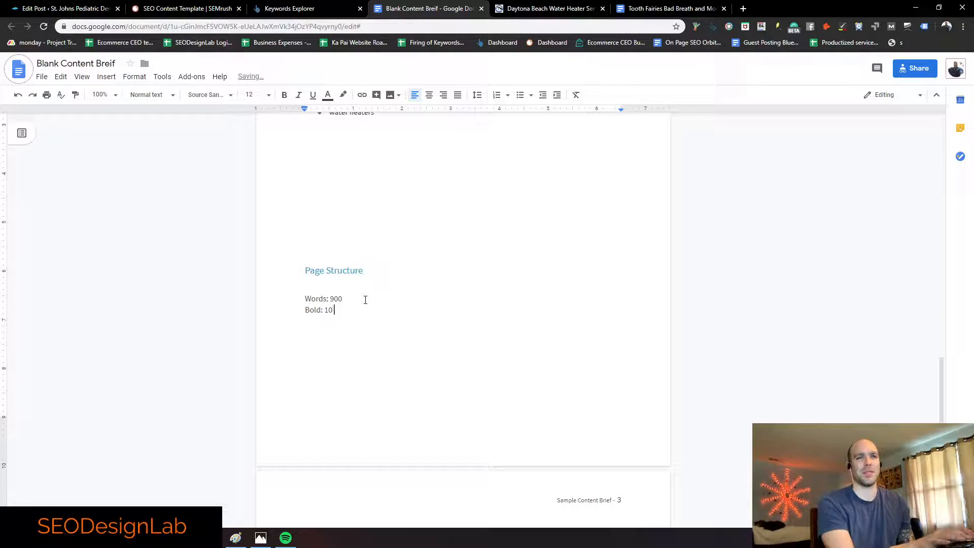
type("Italics: 5")
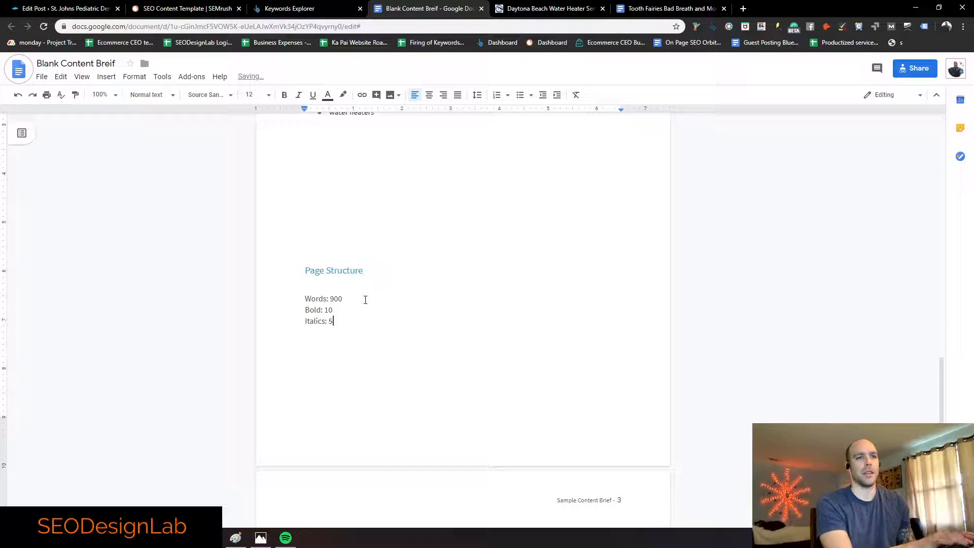
Step: Go back through the Tooth Fairies draft to the WordPress post editor
left_click(632, 7)
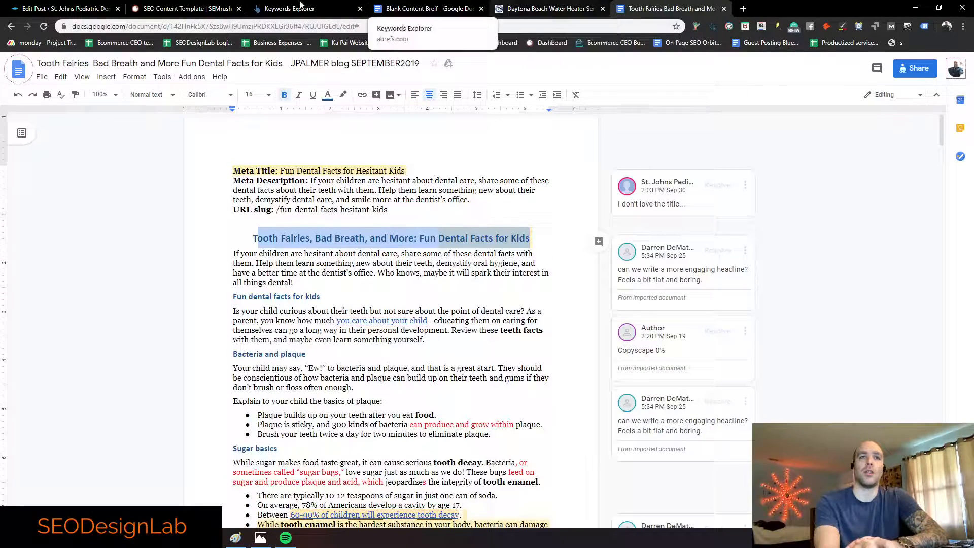
left_click(46, 5)
scroll(219, 290, "down", 10)
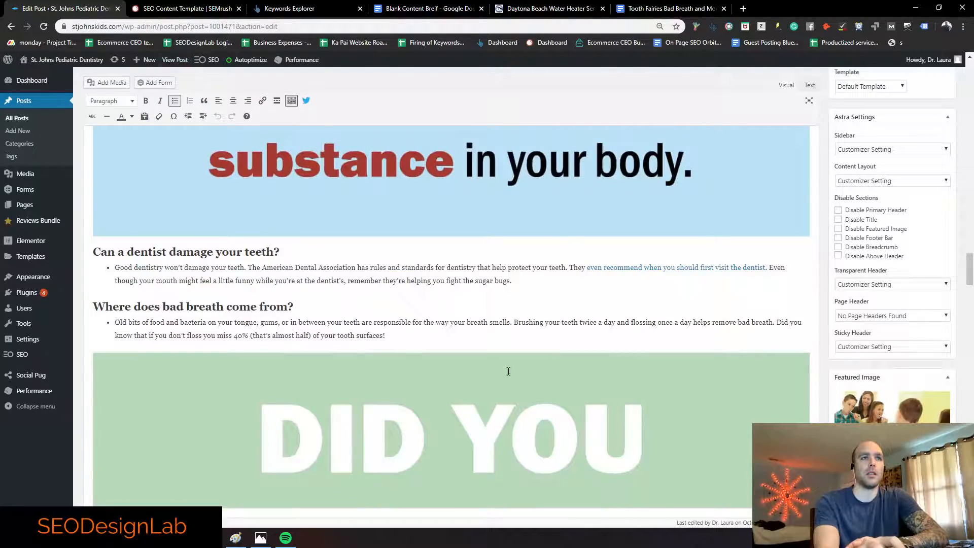
scroll(458, 436, "down", 1)
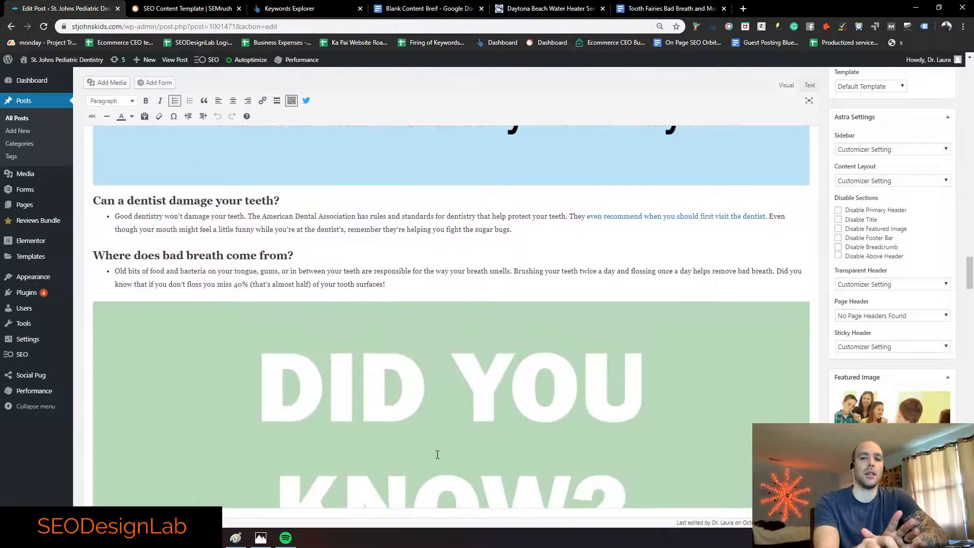
scroll(438, 454, "down", 12)
scroll(437, 454, "up", 5)
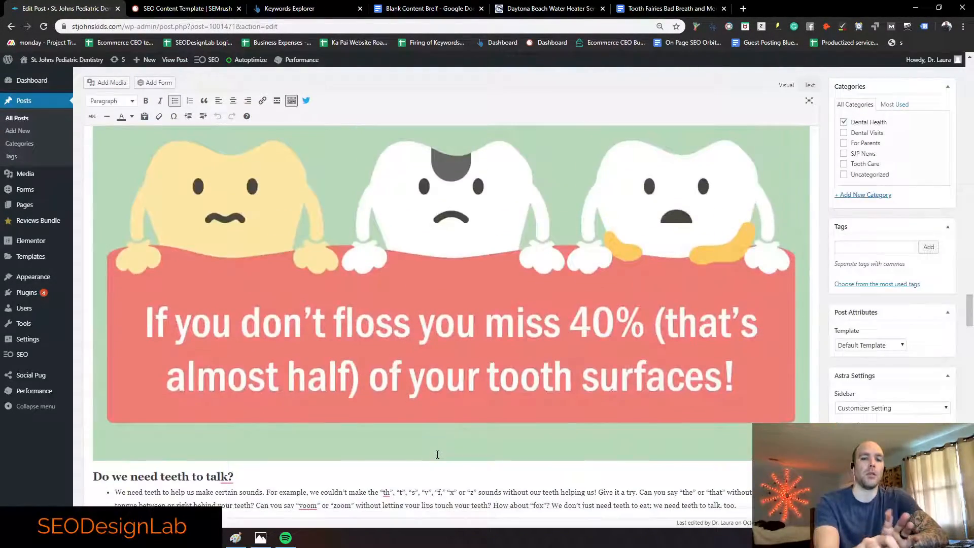
scroll(691, 318, "up", 6)
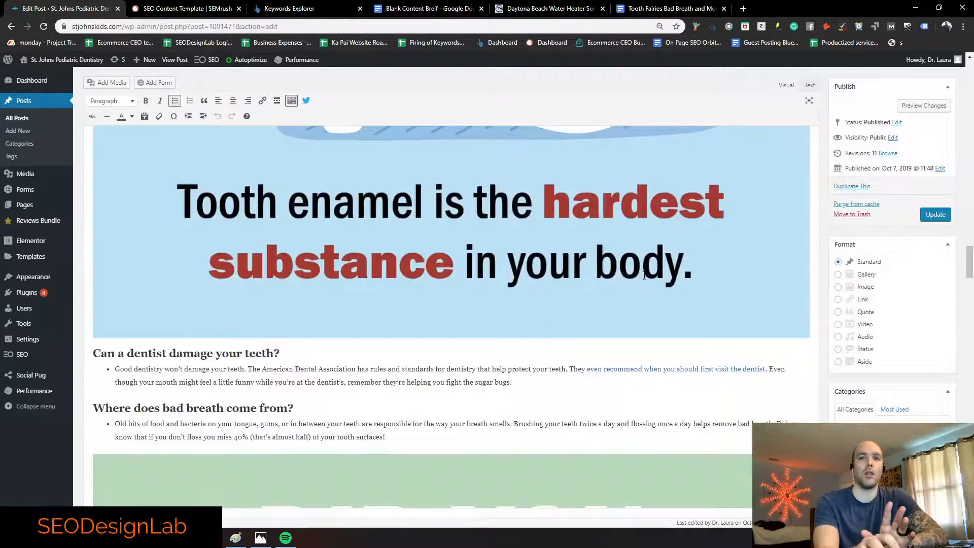
left_click(809, 85)
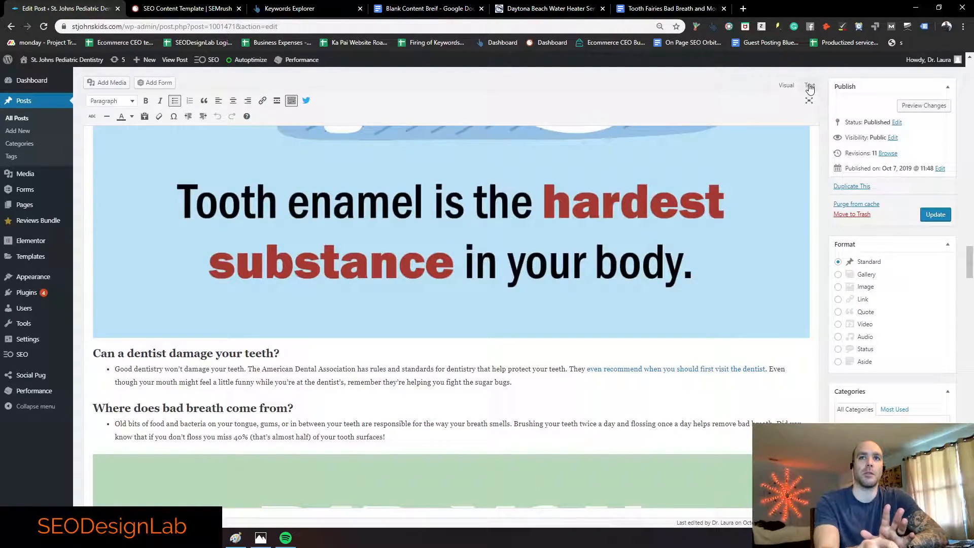
scroll(261, 296, "up", 4)
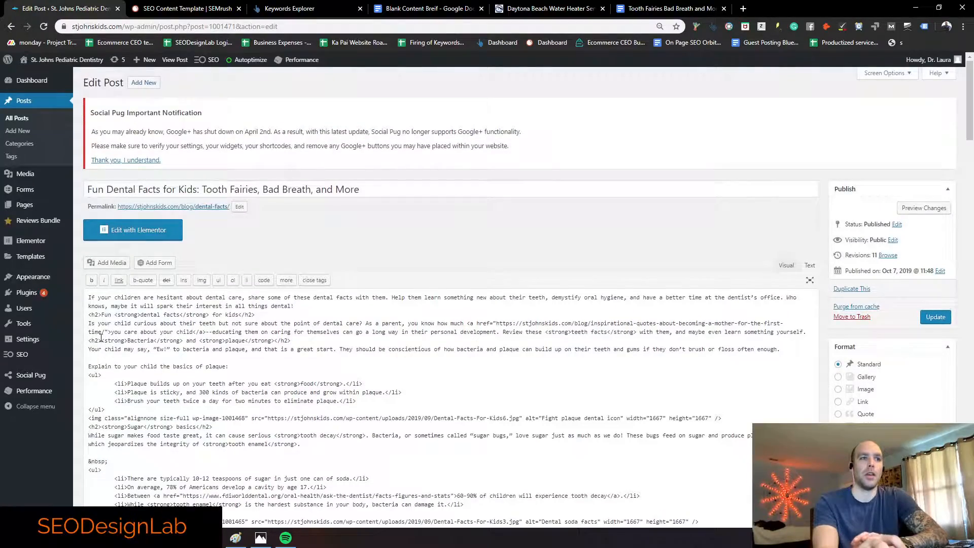
scroll(102, 337, "down", 2)
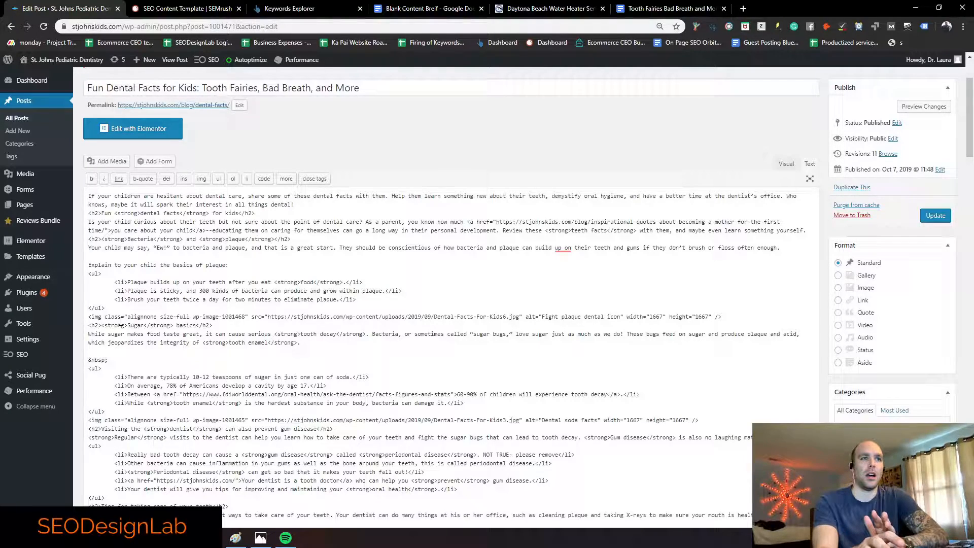
left_click(786, 164)
scroll(285, 313, "up", 20)
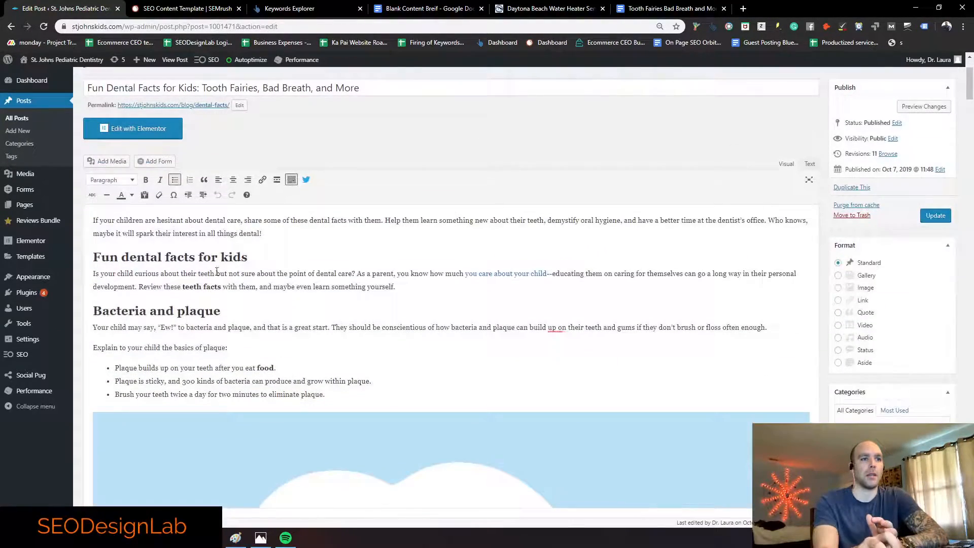
Step: Make the 'Fun dental facts for kids' heading bold and burnt orange
left_click_drag(248, 257, 94, 258)
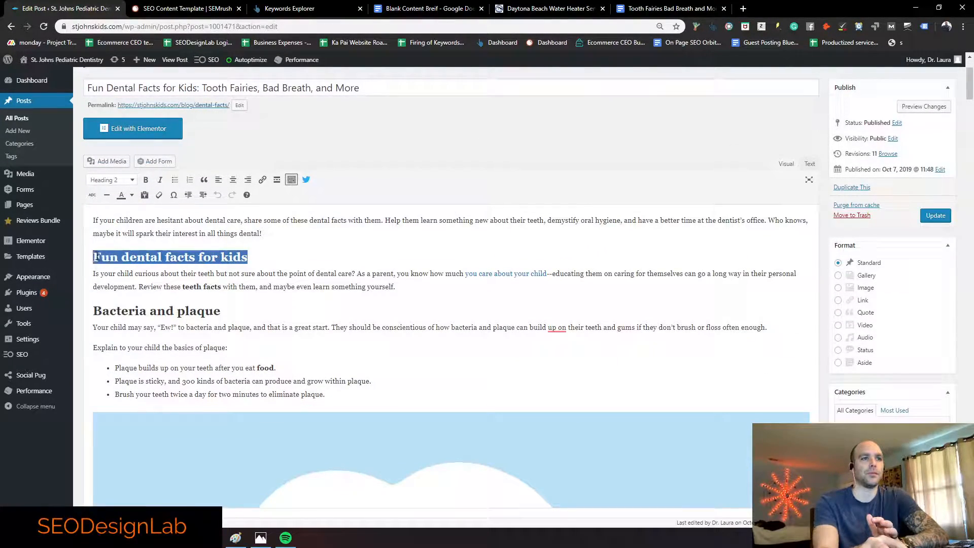
left_click(145, 179)
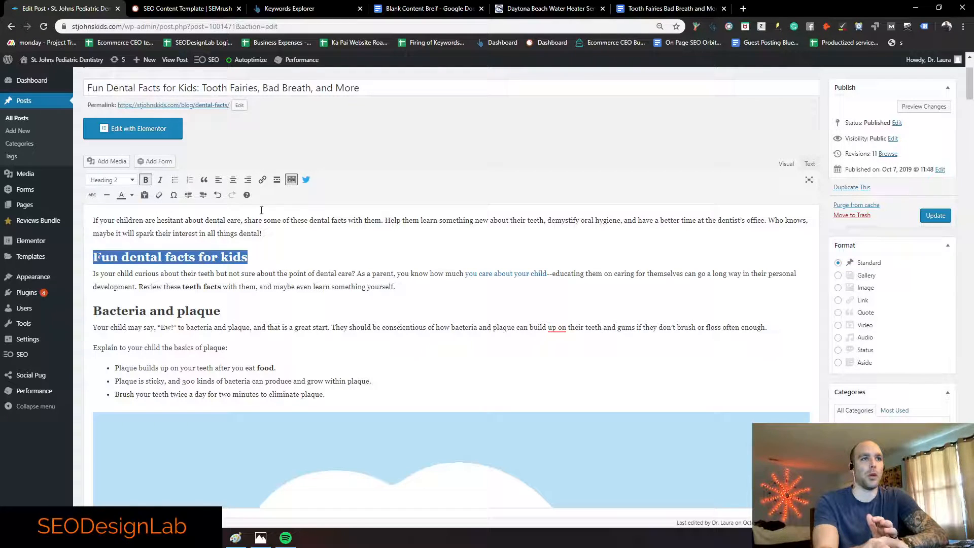
left_click(131, 195)
left_click(104, 210)
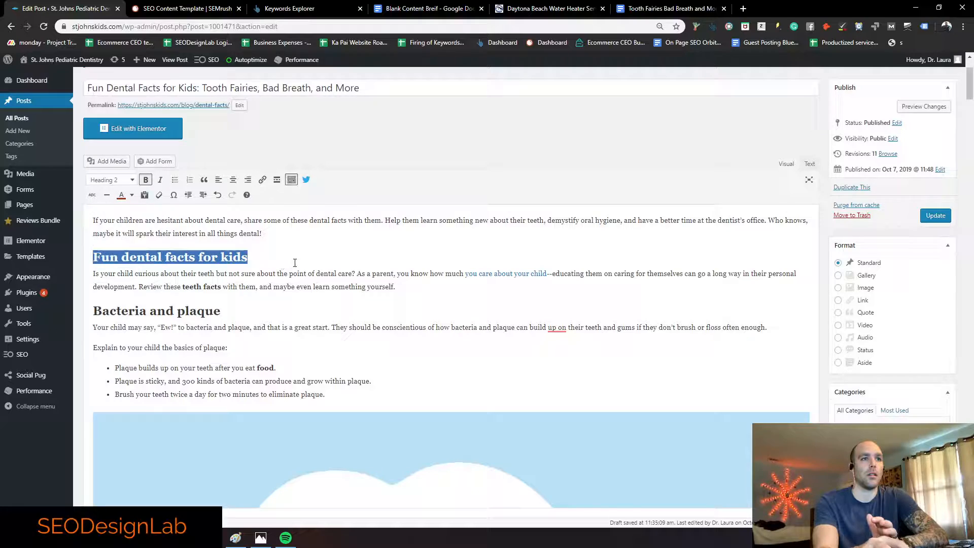
left_click(295, 258)
Step: Inspect the heading's h2 markup in Text view, then reselect it in Visual view
left_click(809, 164)
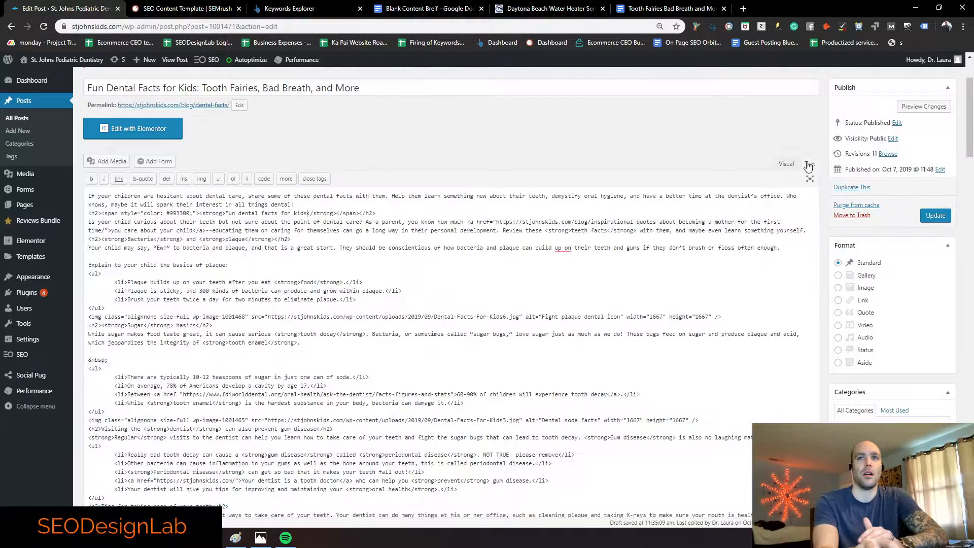
left_click_drag(88, 263, 376, 263)
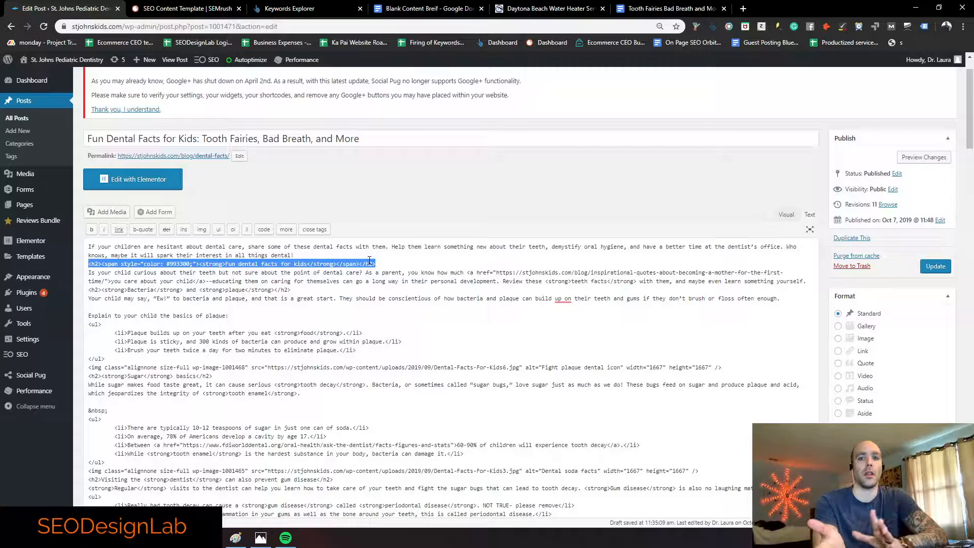
left_click(102, 266)
left_click_drag(102, 265, 220, 264)
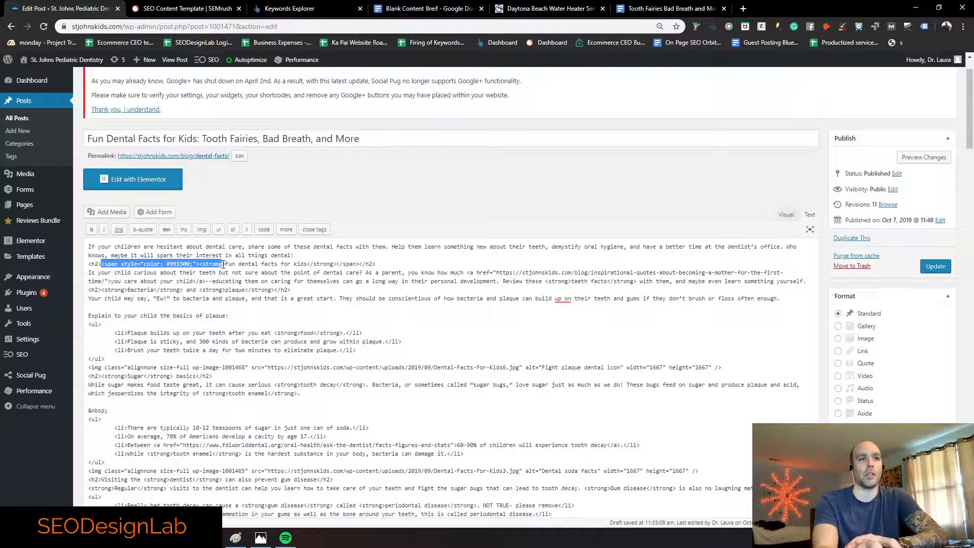
left_click(236, 264)
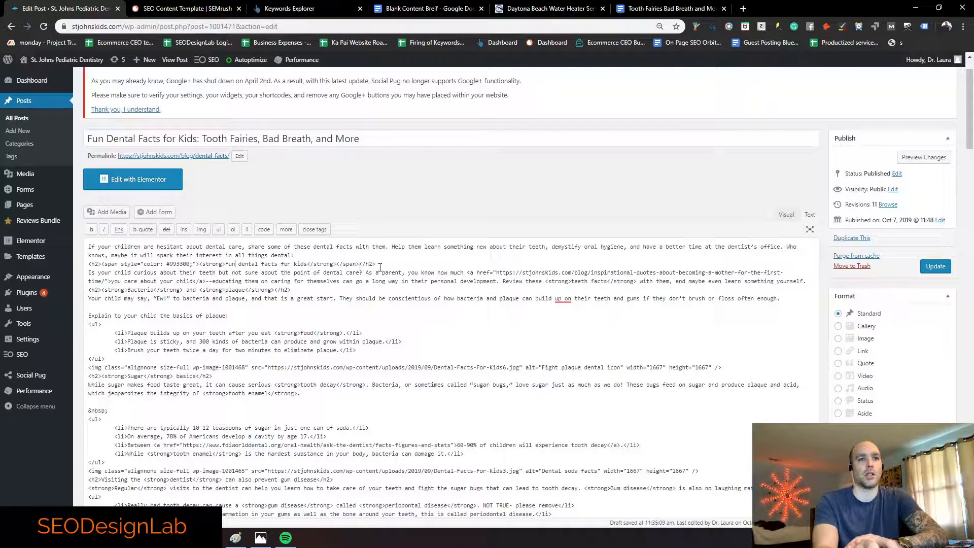
left_click(787, 217)
left_click_drag(248, 308, 94, 304)
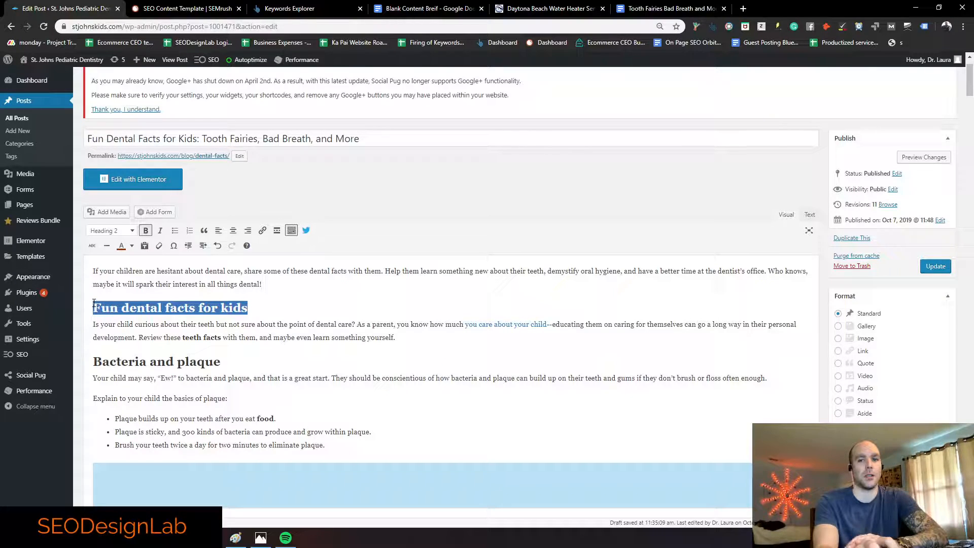
Step: Try removing the heading's bold and colouring it black in Visual view, then undo
left_click(810, 215)
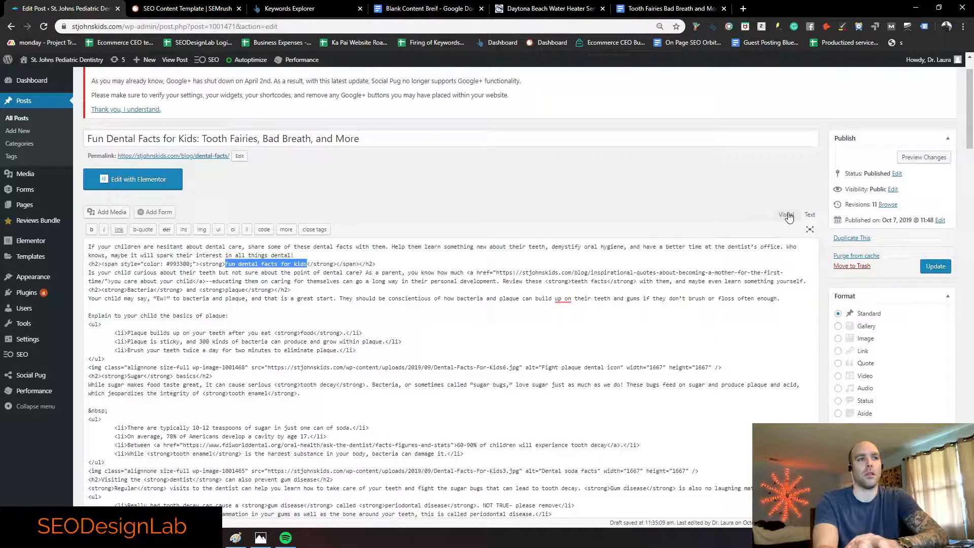
left_click(787, 215)
left_click(292, 306)
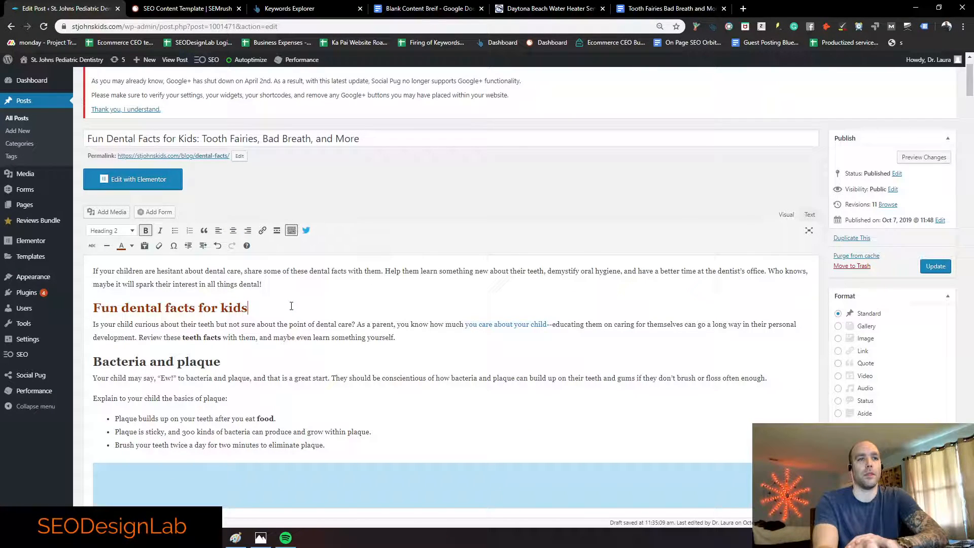
left_click_drag(247, 307, 94, 308)
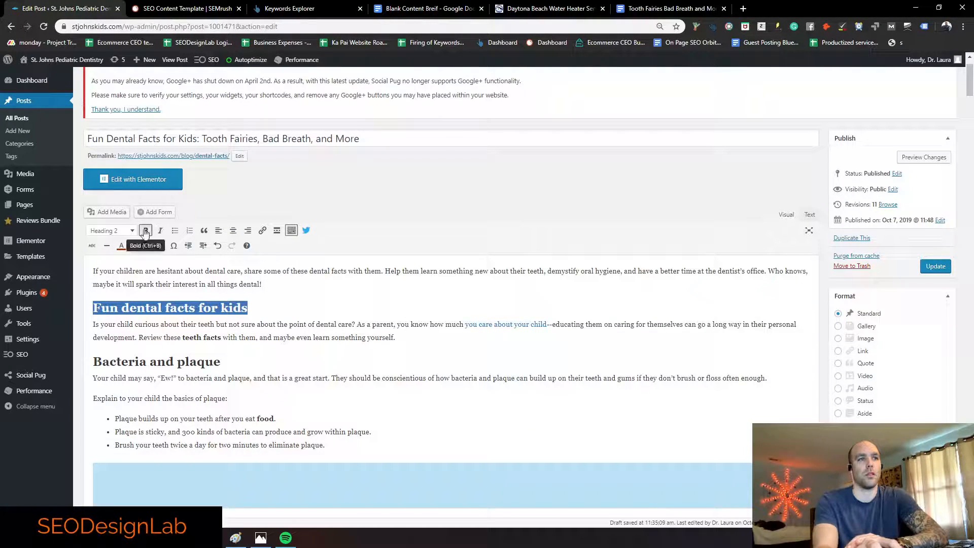
left_click(159, 245)
left_click_drag(254, 308, 91, 300)
left_click(131, 245)
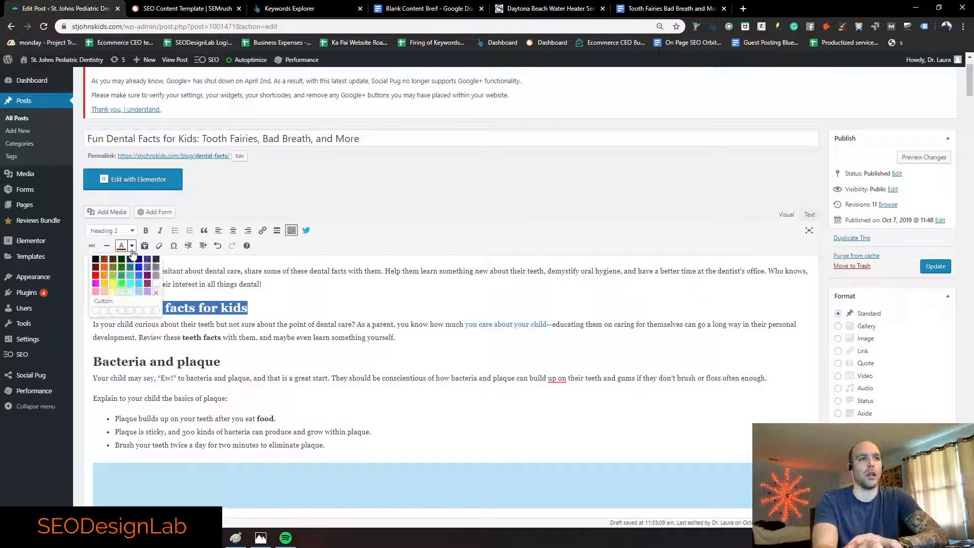
left_click(96, 264)
left_click(317, 311)
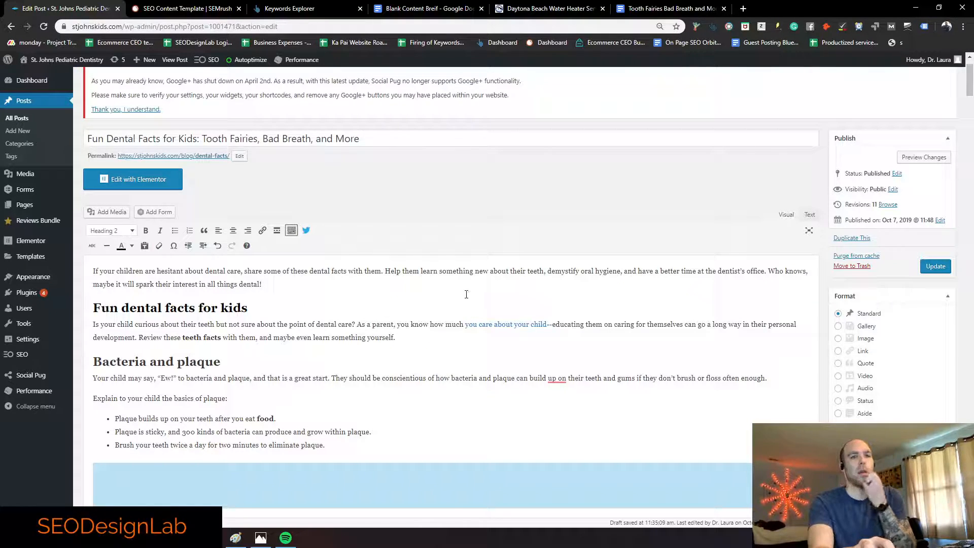
key("shift+Home")
key("ctrl+b")
key("ctrl+z")
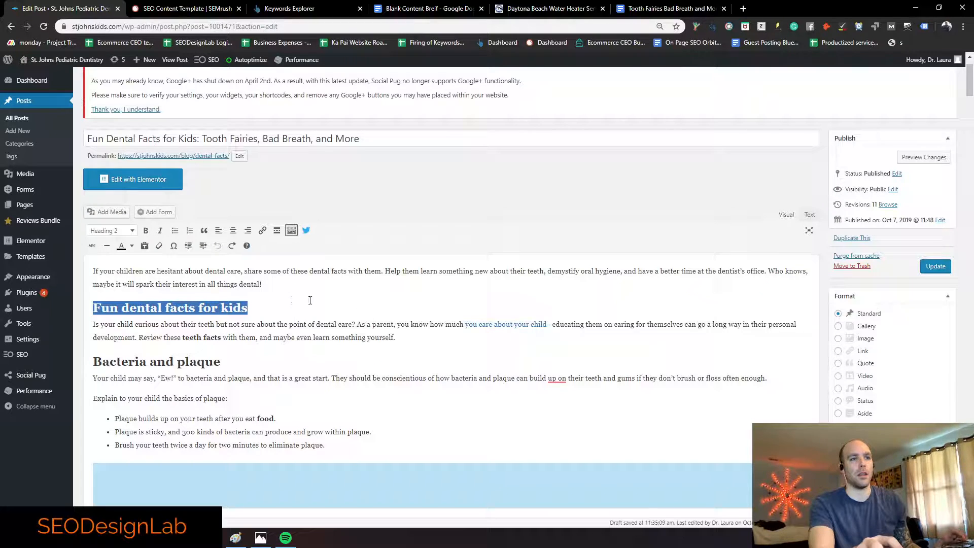
Step: In the HTML, delete the strong tags around 'dental facts' in the h2 heading
left_click(809, 215)
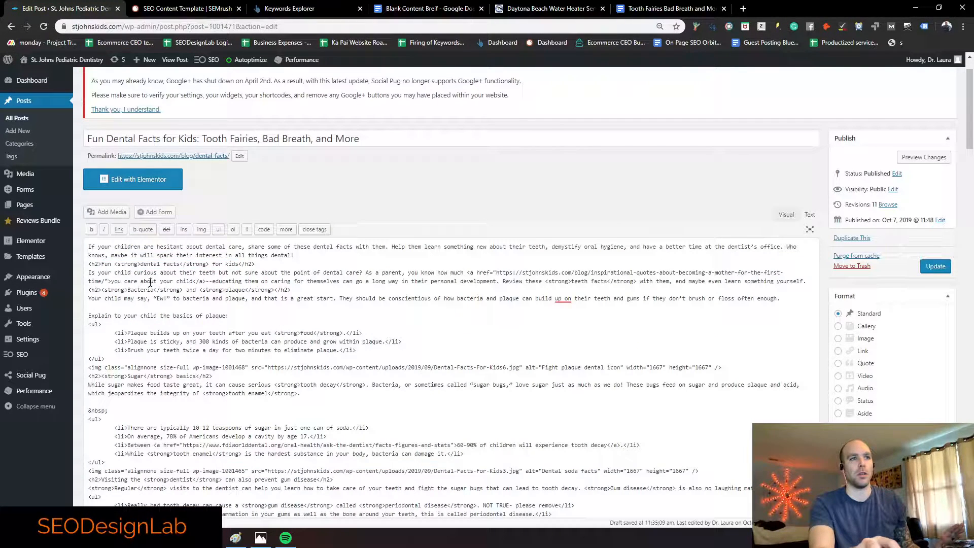
left_click_drag(88, 264, 100, 264)
left_click(144, 264)
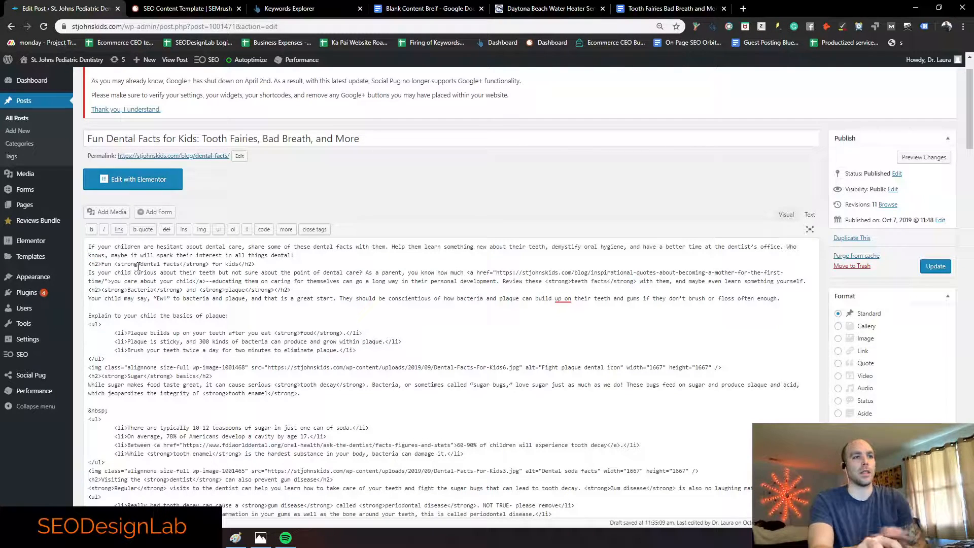
key("BackSpace")
key("BackSpace")
key("BackSpace")
key("BackSpace")
key("BackSpace")
key("BackSpace")
key("BackSpace")
key("BackSpace")
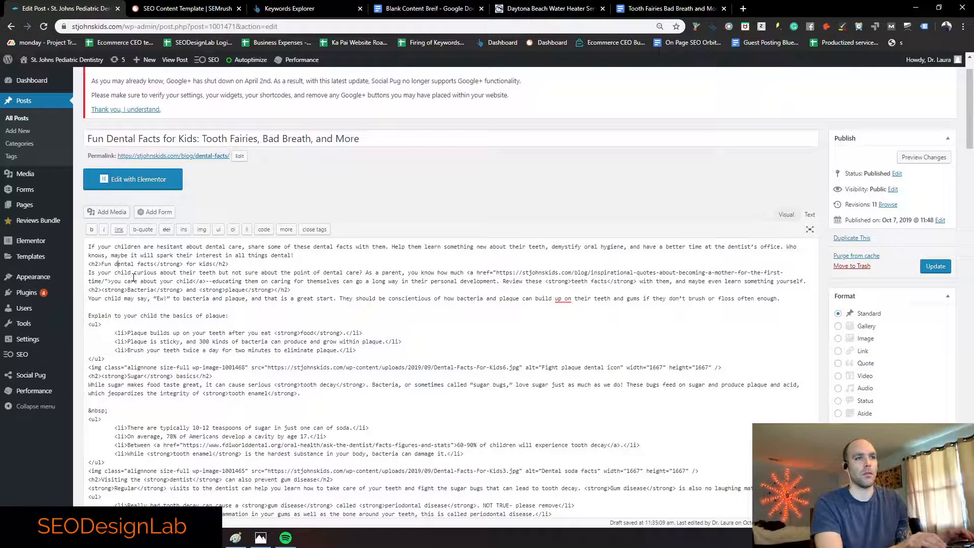
key("BackSpace")
key("BackSpace")
key("BackSpace")
key("BackSpace")
key("BackSpace")
key("BackSpace")
key("BackSpace")
key("BackSpace")
key("BackSpace")
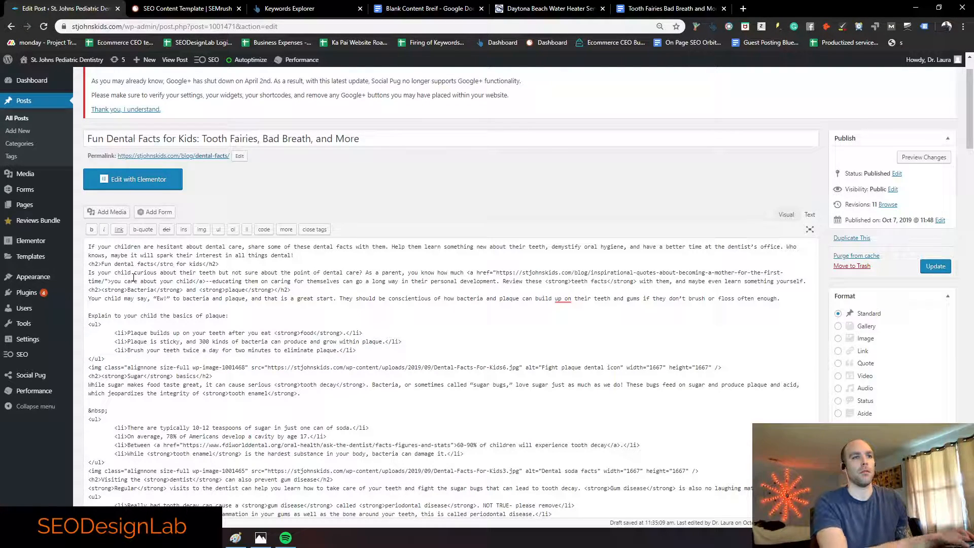
key("Right")
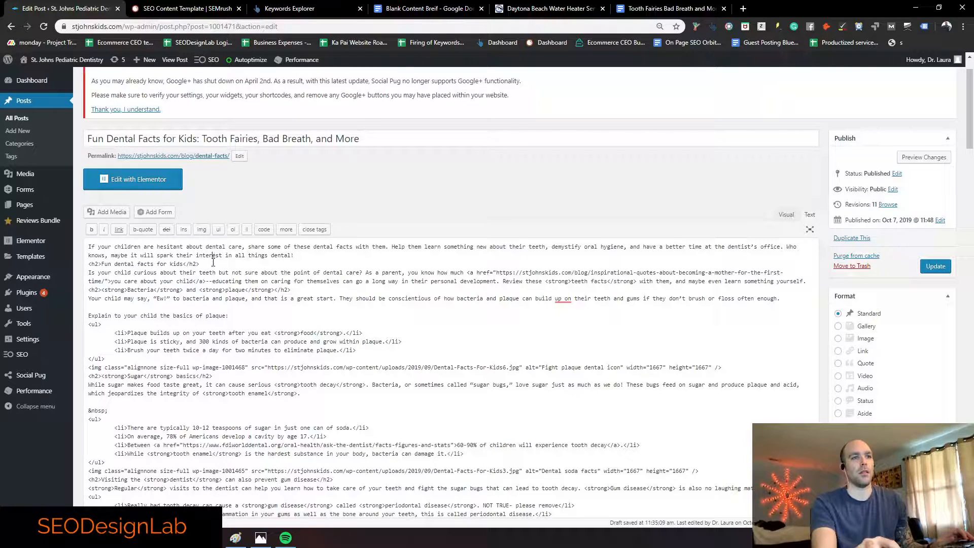
key("End")
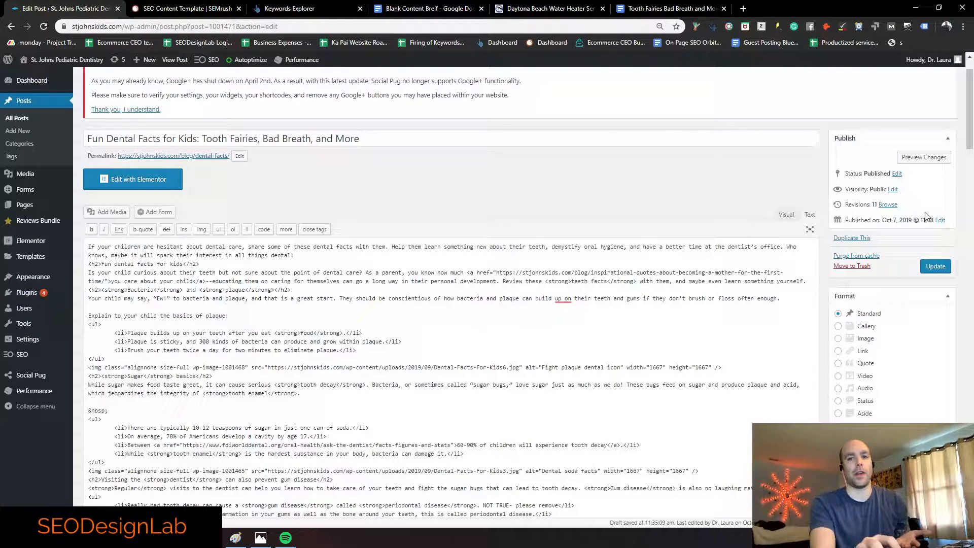
scroll(231, 91, "up", 1)
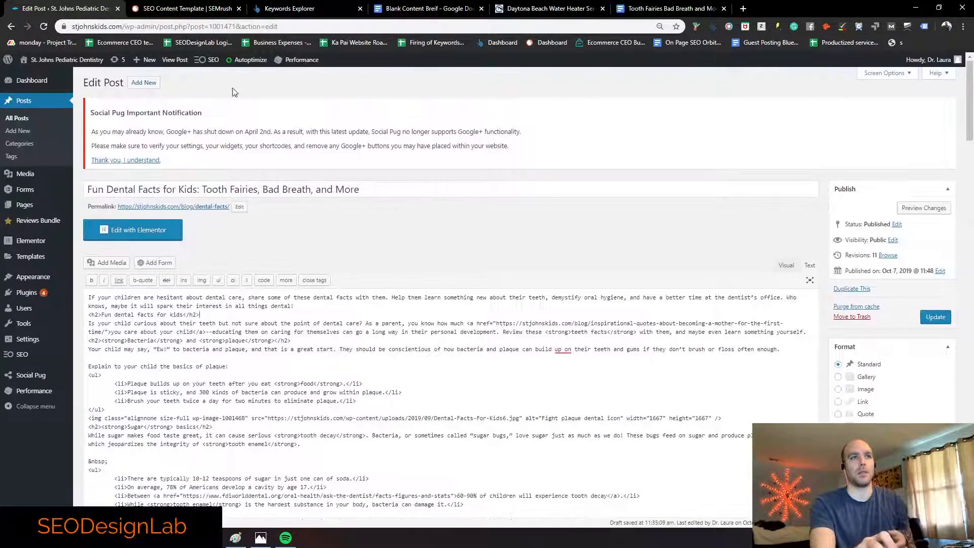
left_click(186, 60)
left_click(534, 84)
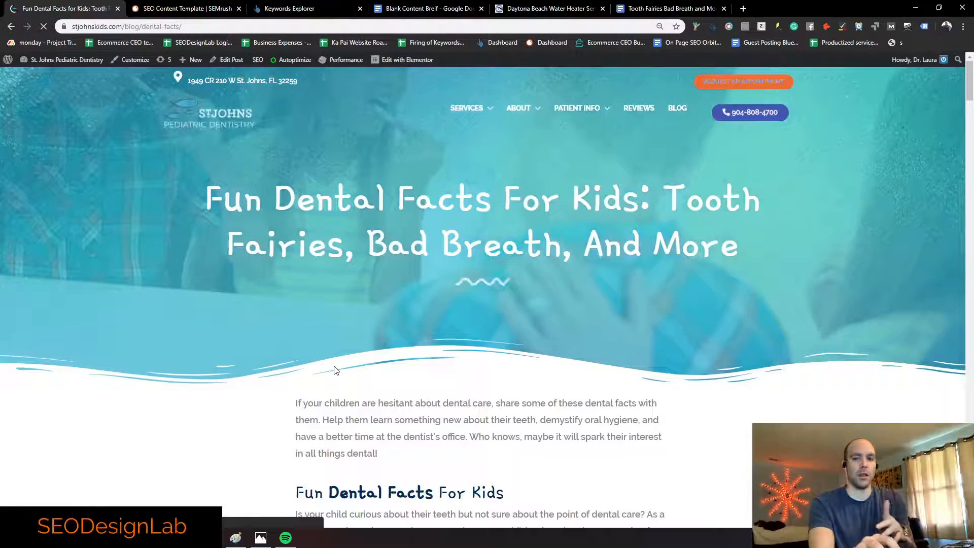
scroll(326, 341, "down", 6)
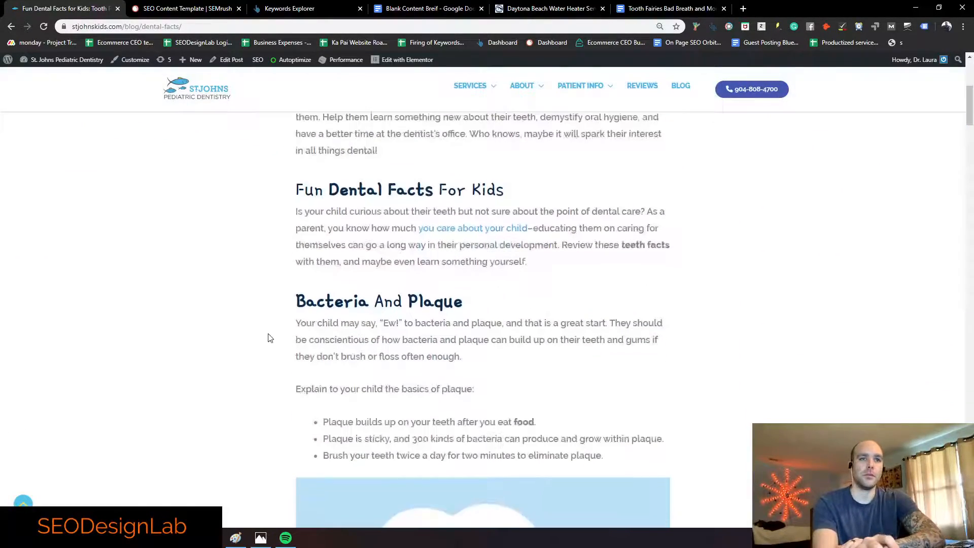
scroll(264, 341, "down", 7)
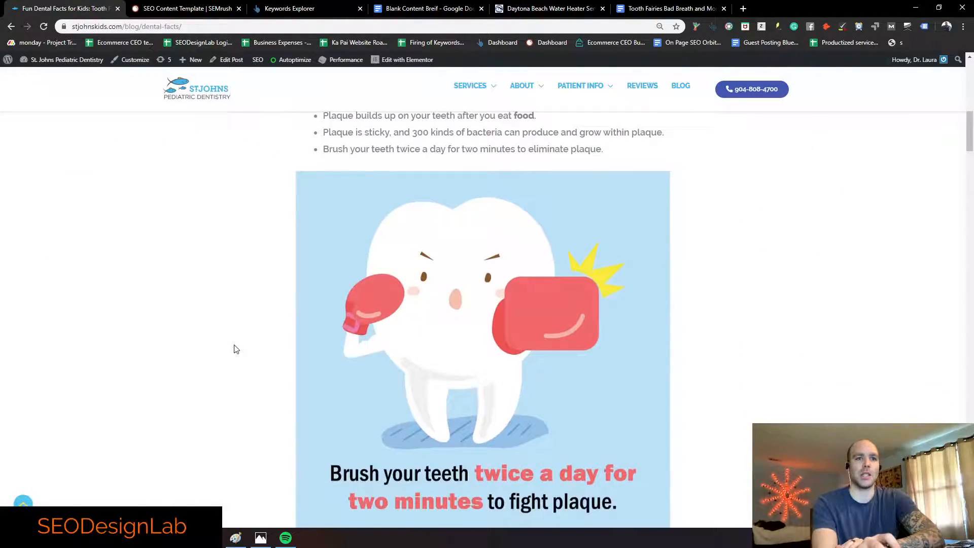
scroll(239, 343, "down", 3)
scroll(239, 341, "down", 2)
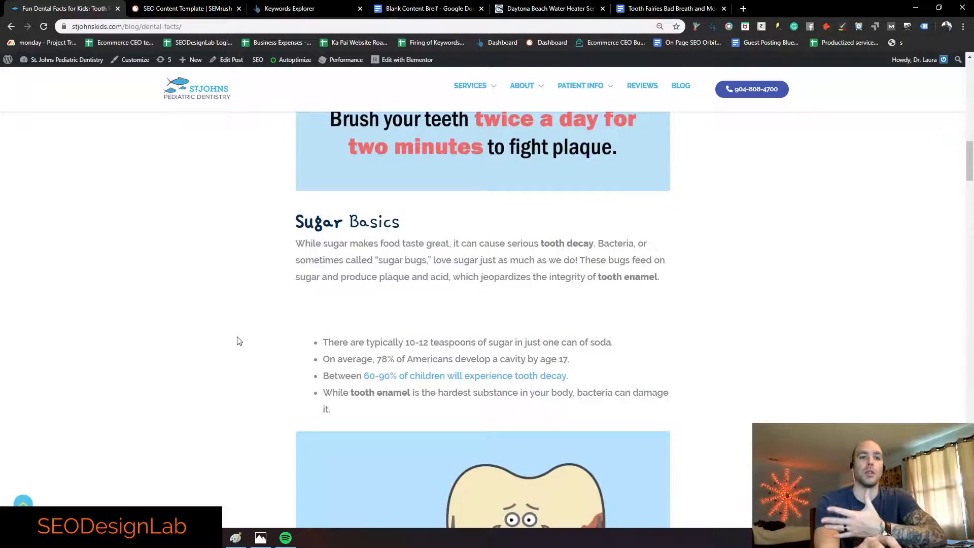
scroll(239, 340, "down", 1)
scroll(238, 336, "down", 8)
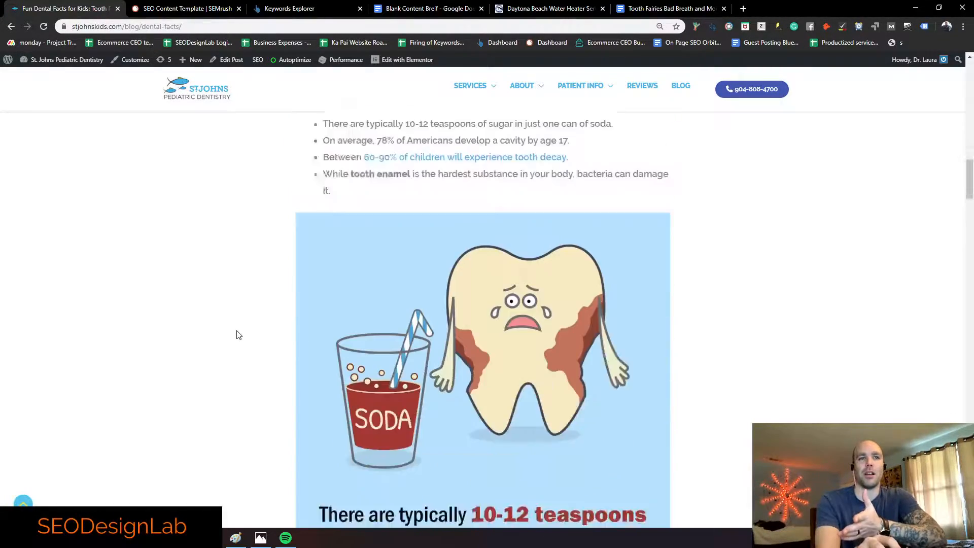
scroll(239, 335, "down", 8)
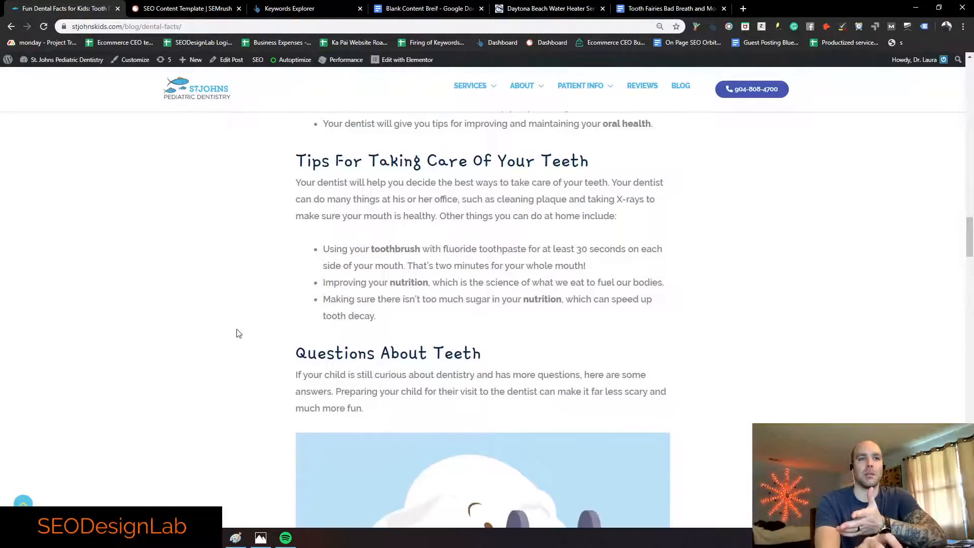
scroll(238, 332, "down", 15)
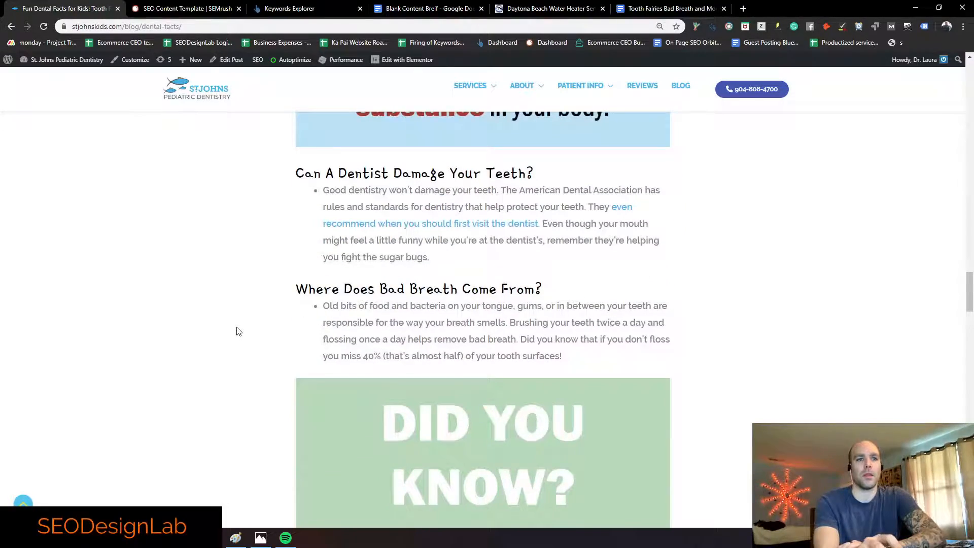
scroll(238, 331, "down", 12)
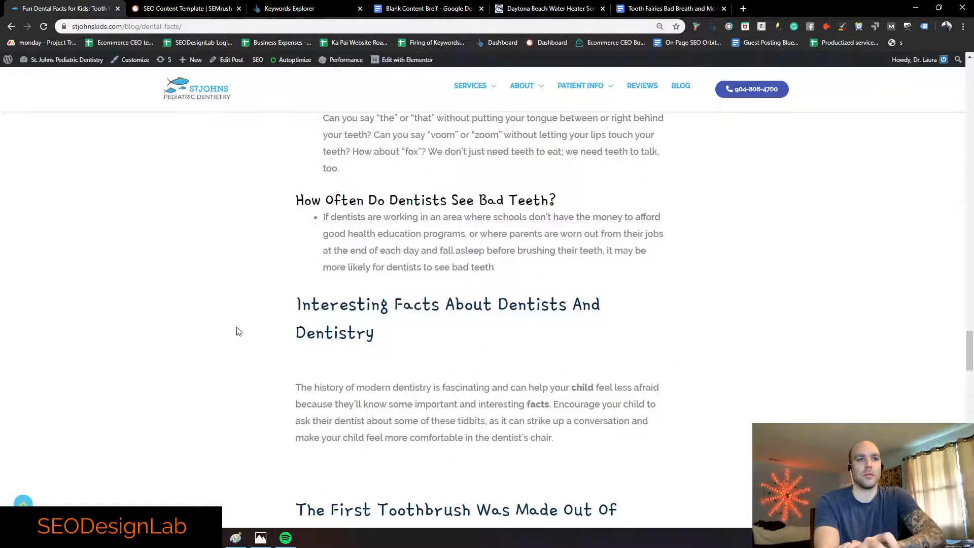
scroll(238, 331, "down", 5)
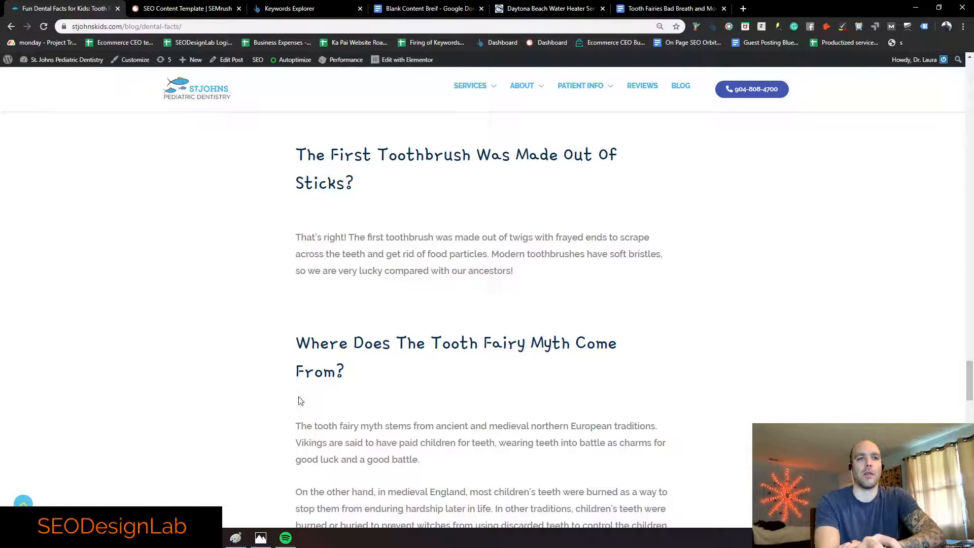
mouse_move(299, 400)
left_mouse_down()
mouse_move(307, 403)
mouse_move(290, 404)
left_mouse_up()
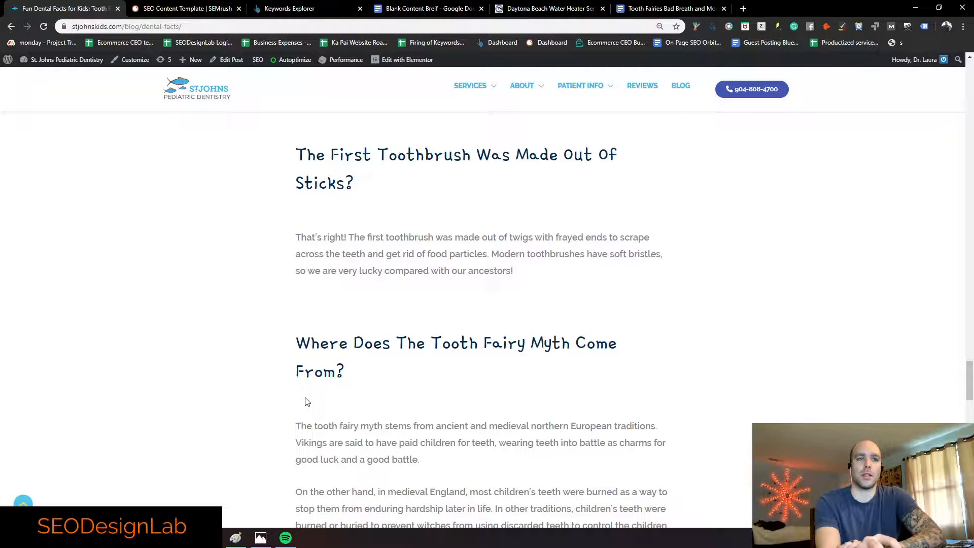
scroll(323, 213, "up", 4)
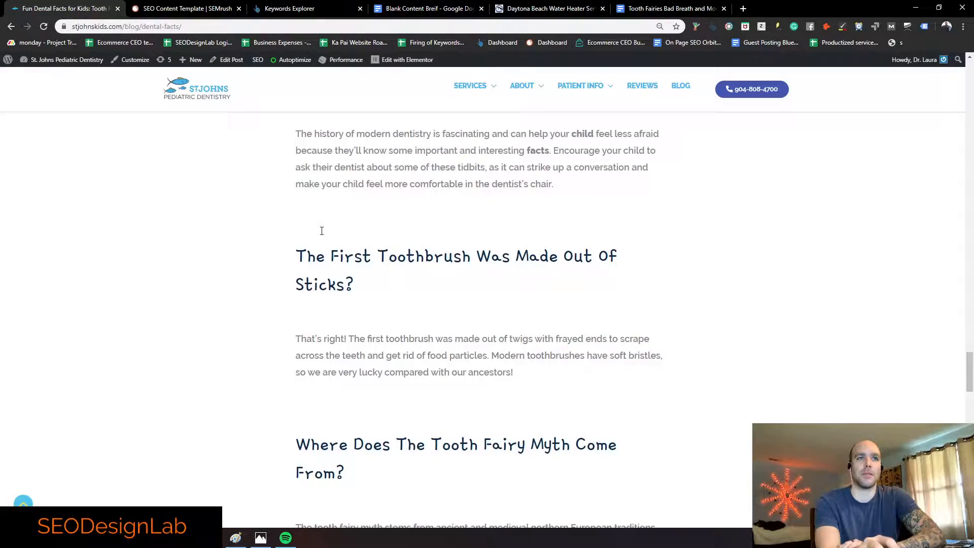
scroll(324, 248, "down", 4)
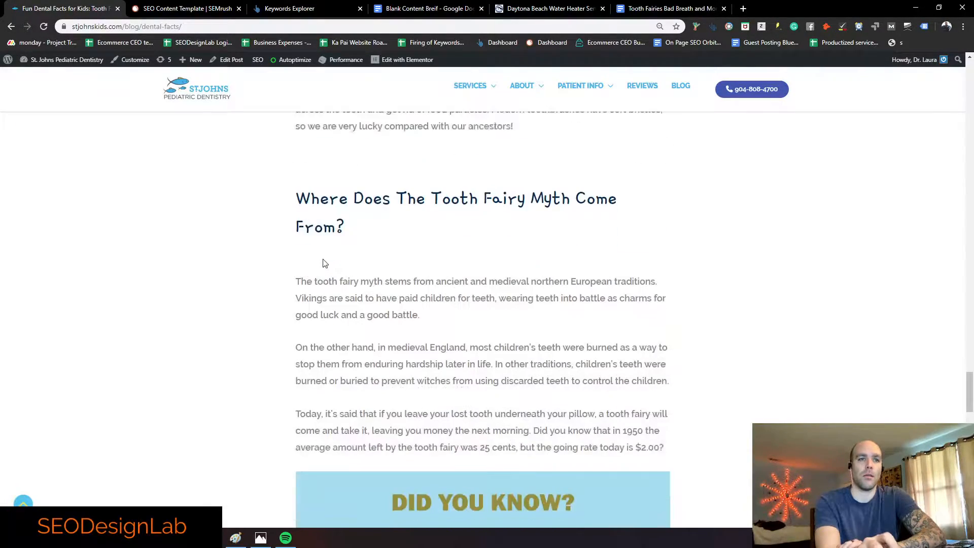
scroll(321, 261, "down", 8)
scroll(321, 260, "down", 3)
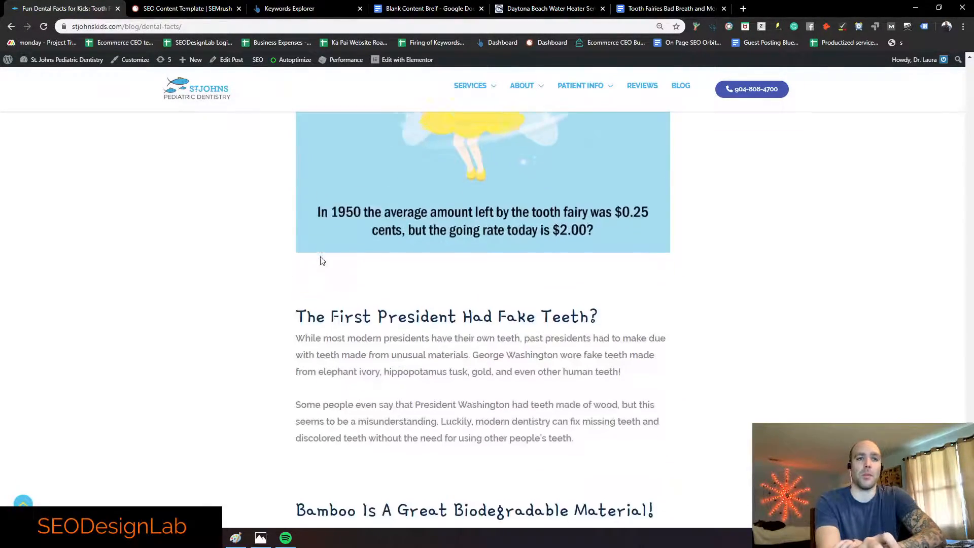
scroll(306, 311, "down", 3)
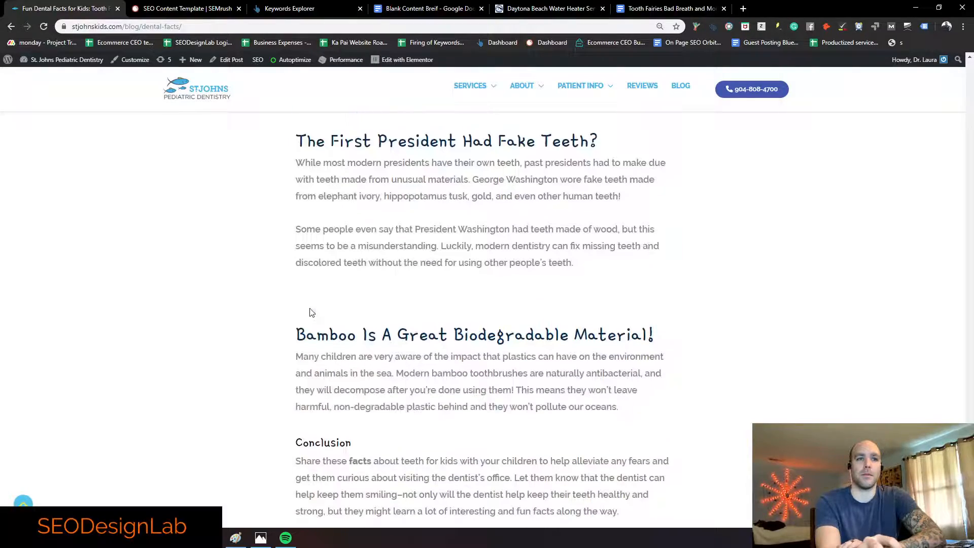
scroll(327, 350, "down", 2)
scroll(330, 330, "down", 2)
scroll(333, 312, "up", 12)
scroll(341, 315, "up", 15)
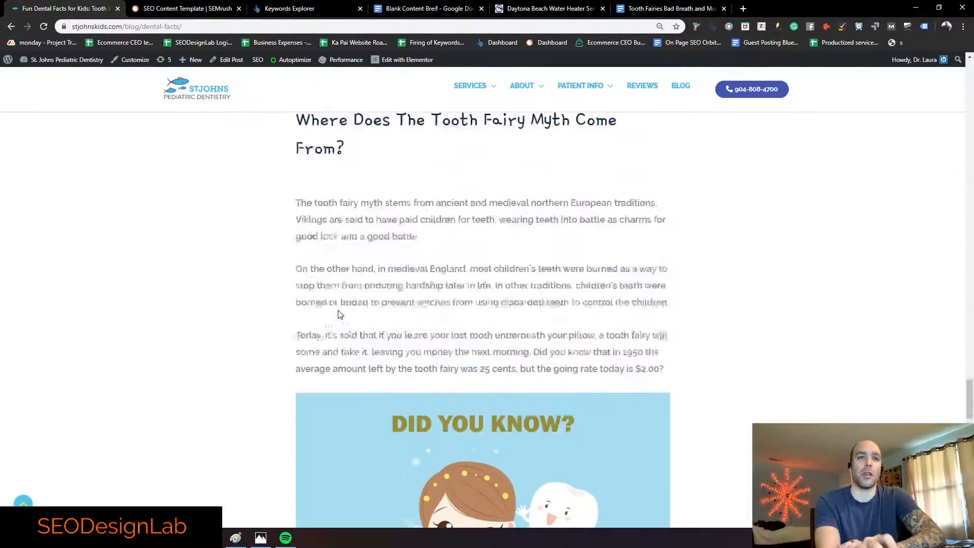
scroll(339, 365, "up", 11)
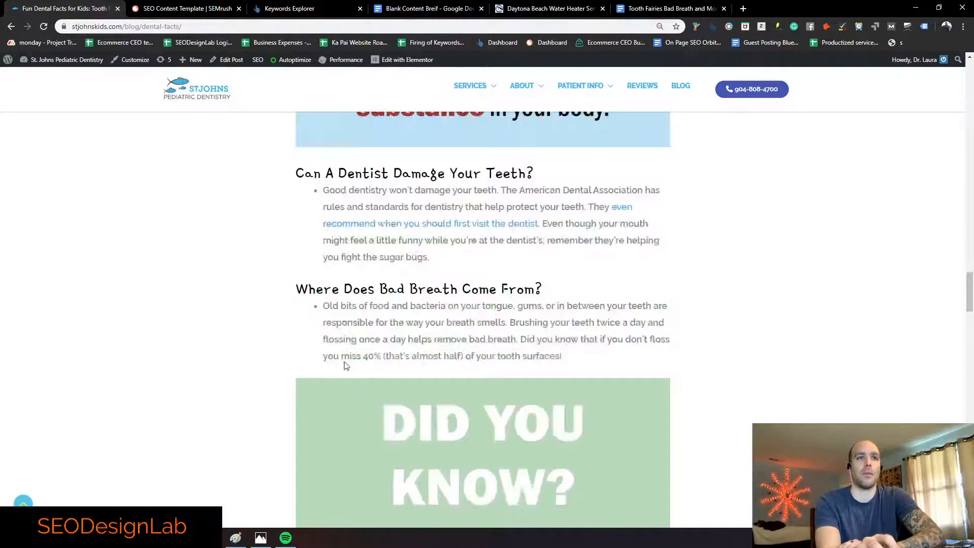
scroll(357, 398, "down", 1)
scroll(311, 317, "down", 2)
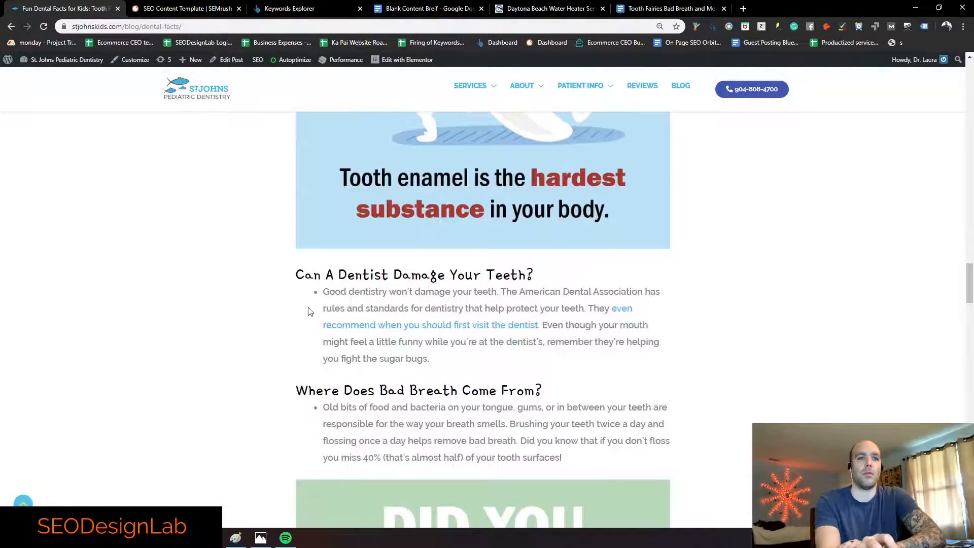
left_click_drag(295, 276, 373, 276)
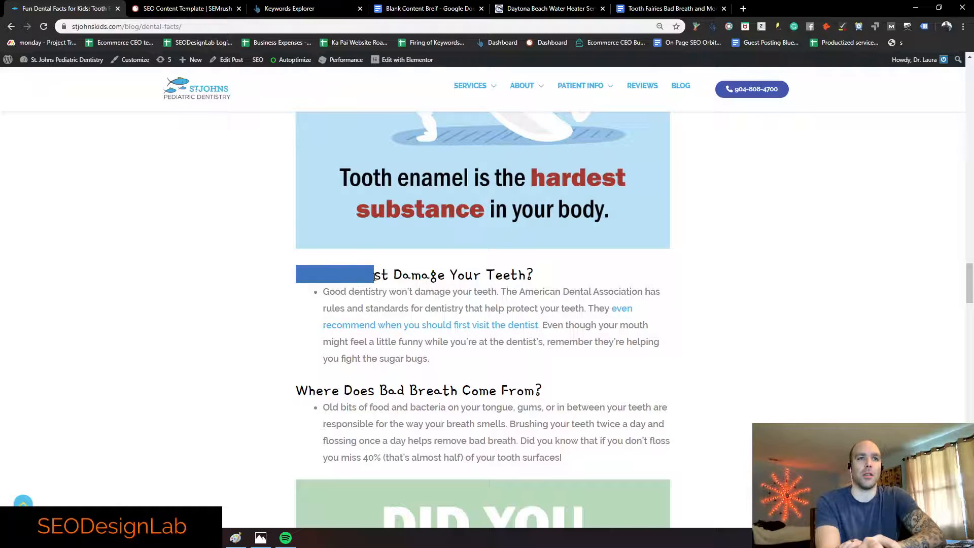
scroll(292, 305, "up", 14)
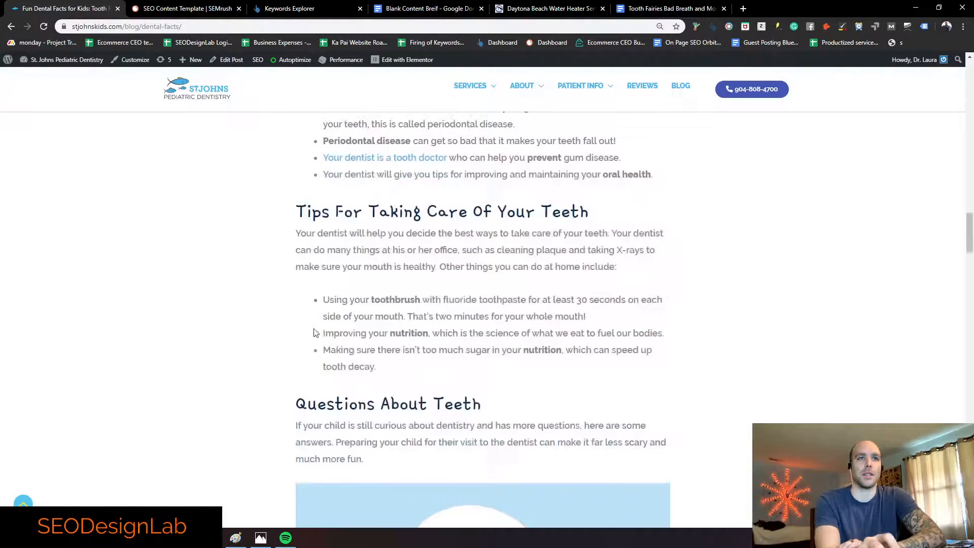
scroll(371, 316, "down", 1)
scroll(372, 316, "up", 3)
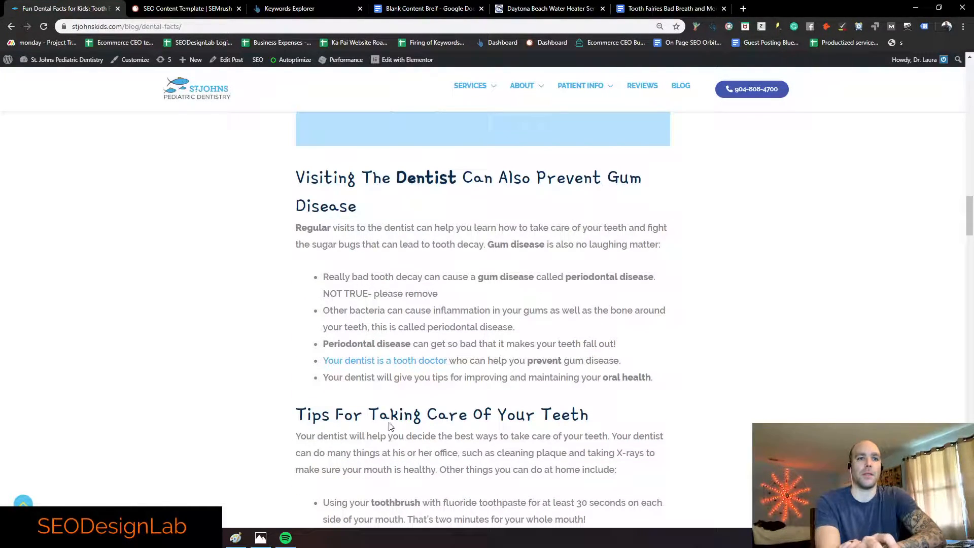
scroll(391, 431, "up", 3)
scroll(362, 391, "up", 12)
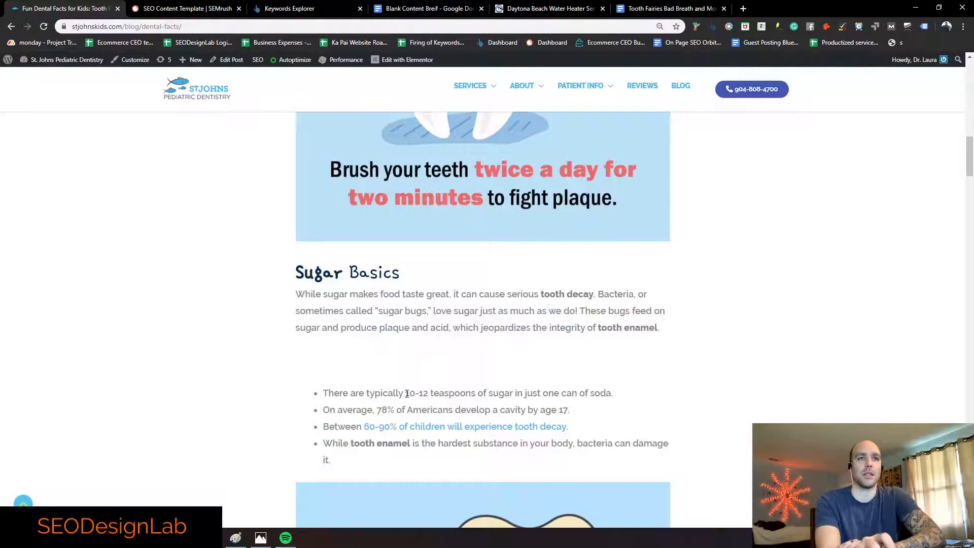
scroll(356, 367, "up", 12)
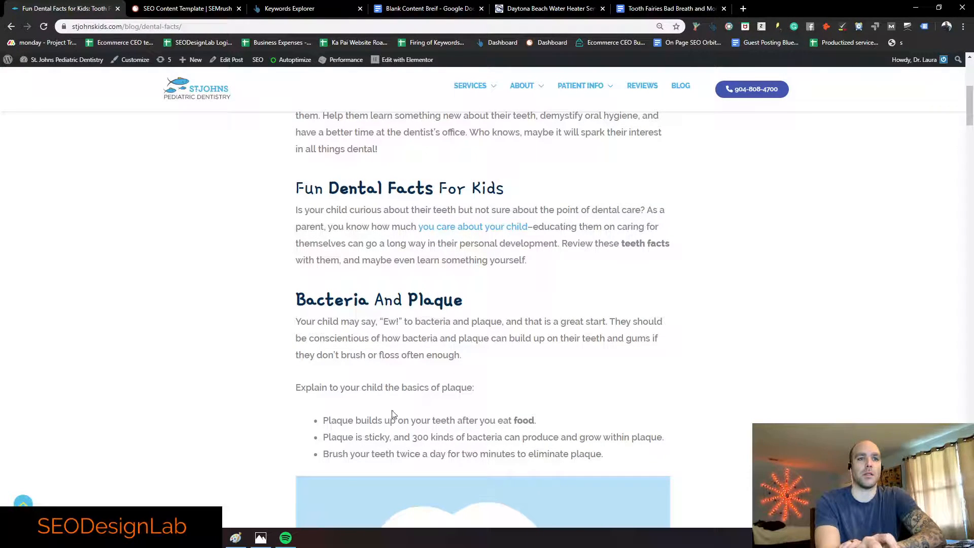
scroll(327, 409, "up", 3)
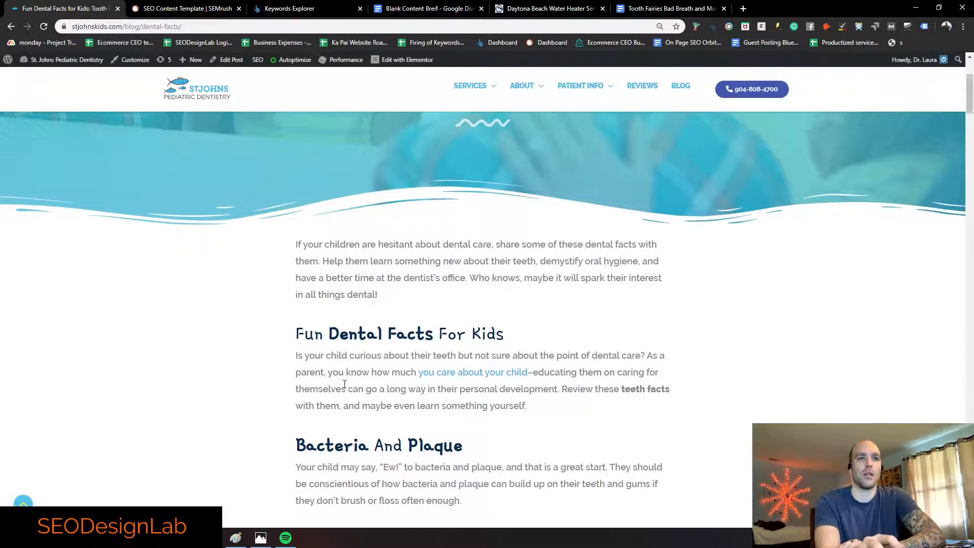
scroll(339, 378, "down", 19)
scroll(255, 98, "up", 2)
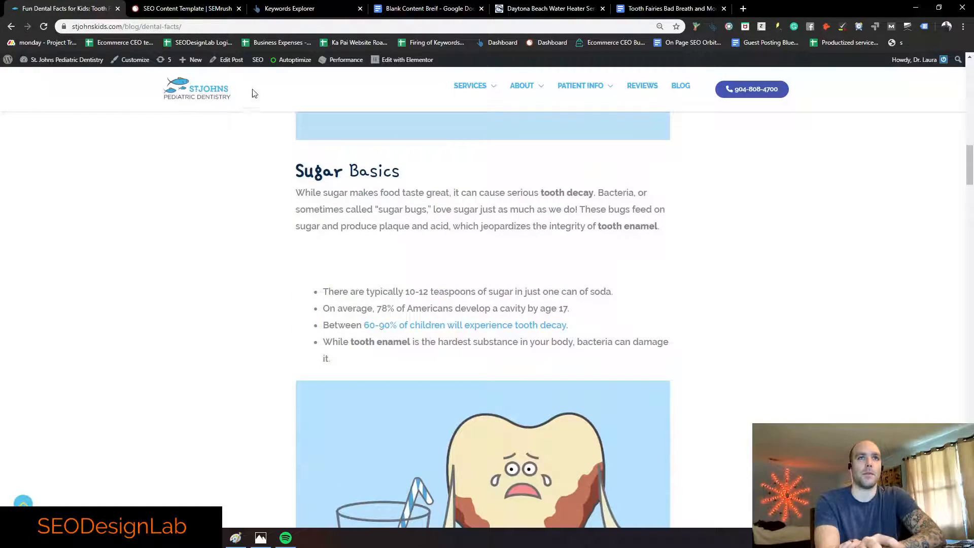
Step: Open the Fun Dental Facts post in the Visual editor and scroll through its sections
left_click(223, 60)
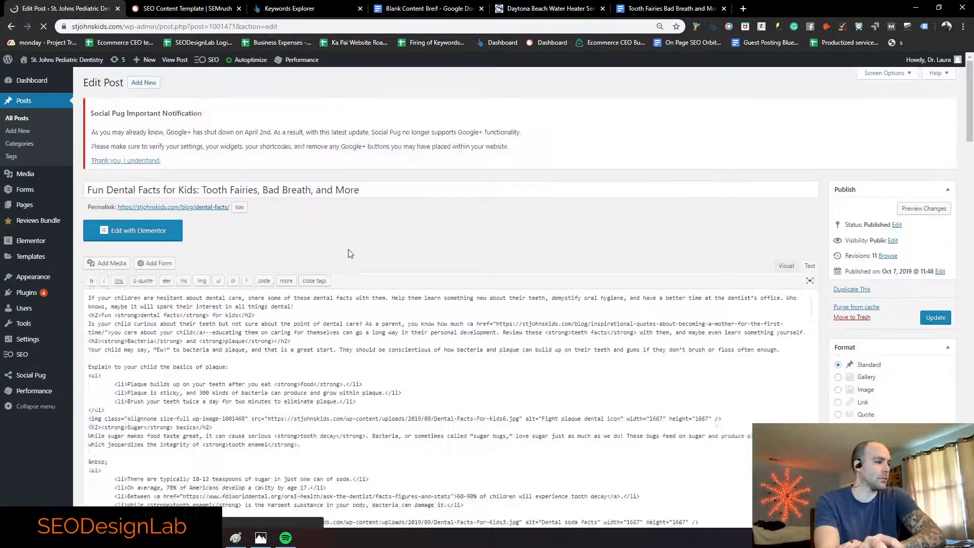
scroll(629, 187, "down", 2)
left_click(786, 202)
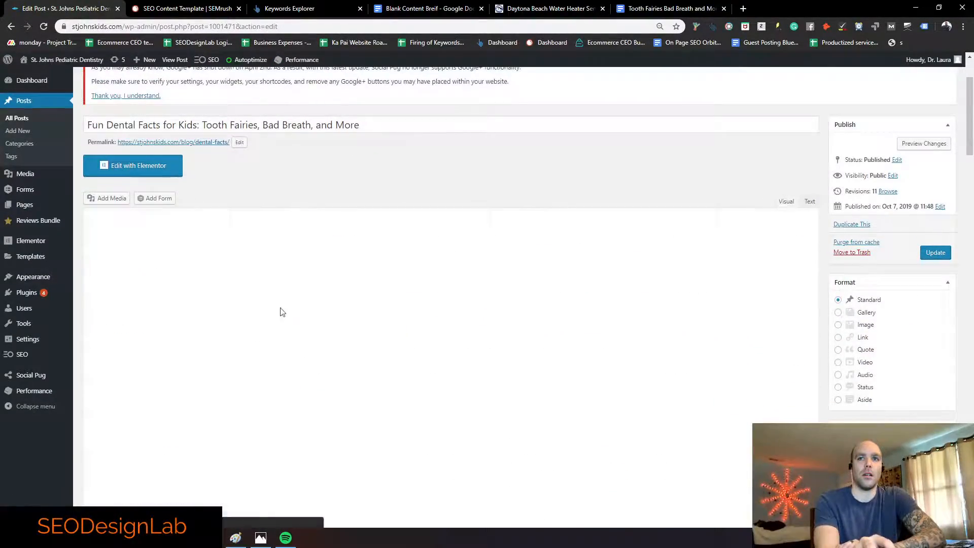
left_click(163, 294)
scroll(222, 290, "down", 1)
scroll(221, 290, "down", 3)
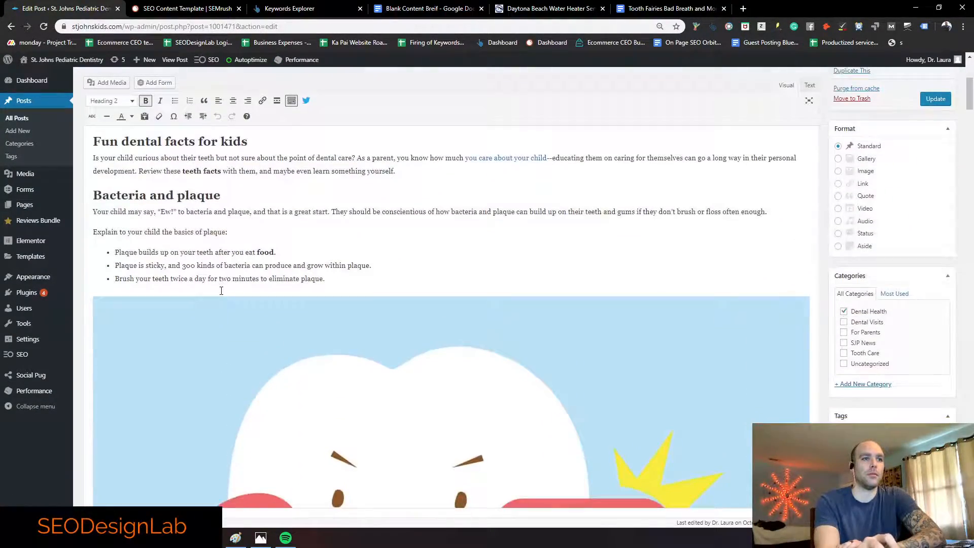
scroll(168, 242, "down", 10)
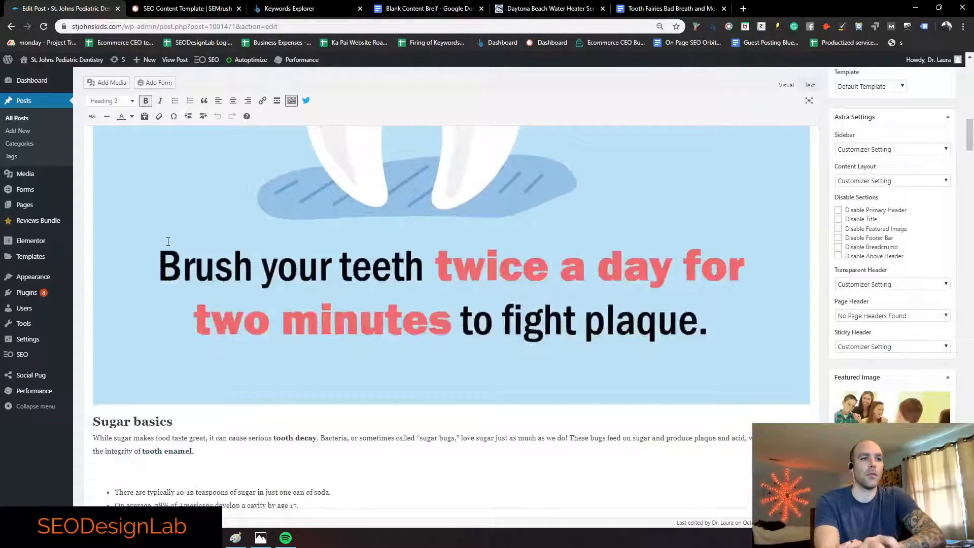
scroll(168, 241, "down", 6)
scroll(134, 225, "up", 2)
left_click_drag(199, 252, 104, 236)
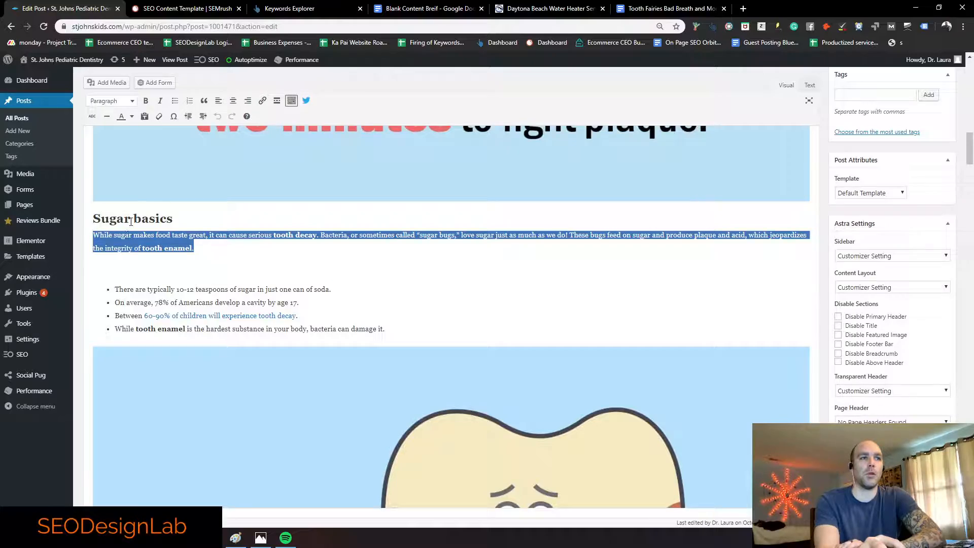
scroll(131, 222, "down", 12)
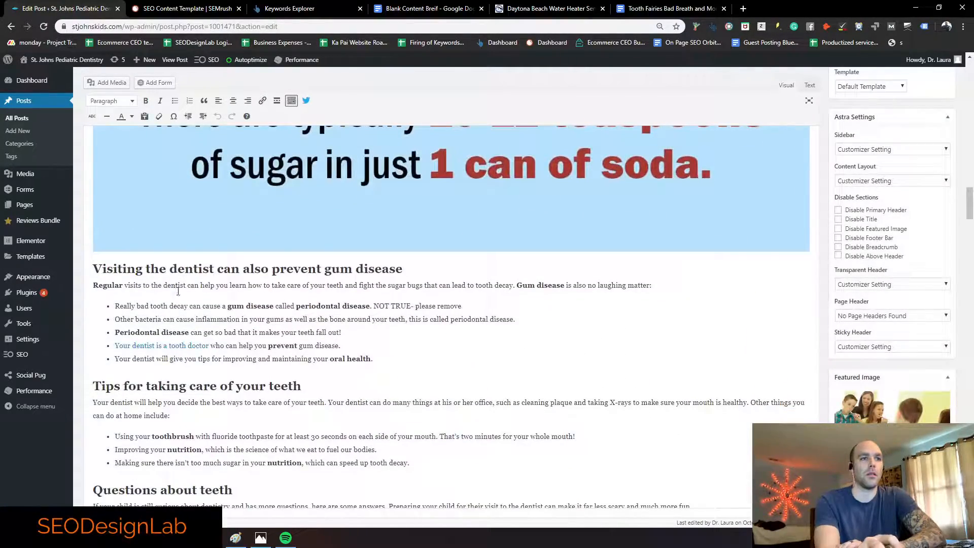
scroll(180, 287, "down", 12)
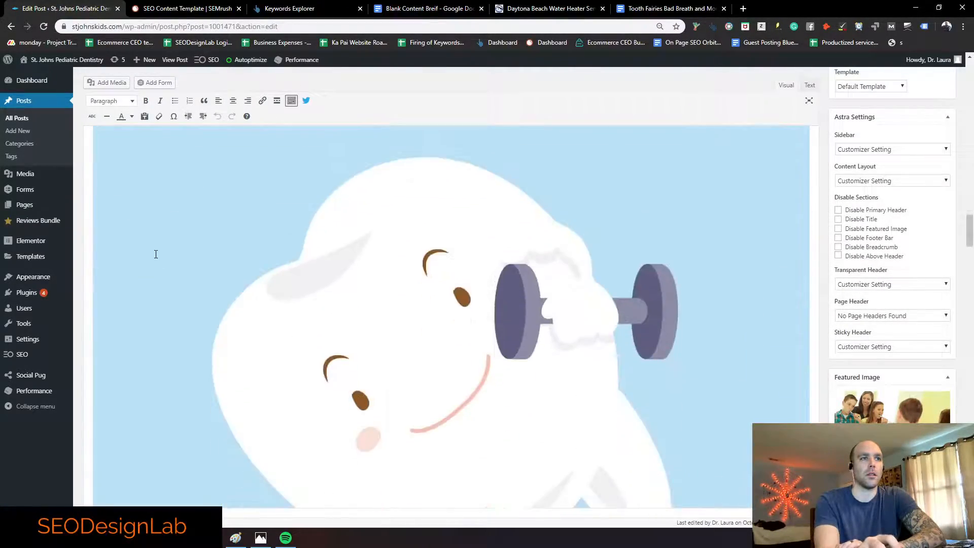
scroll(158, 254, "down", 5)
Step: Add empty lines below the dentist damage, bad breath, talking, and bad teeth headings
left_click(299, 292)
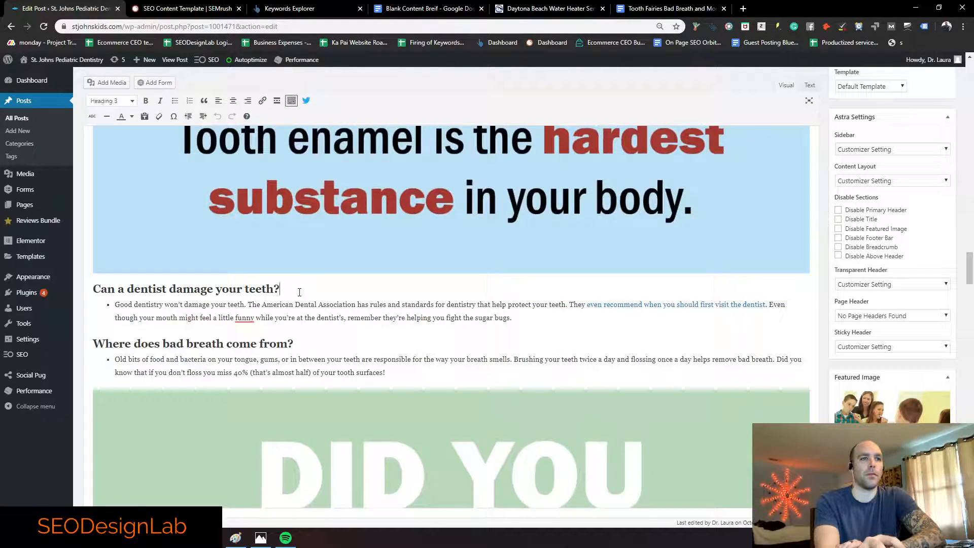
key("Return")
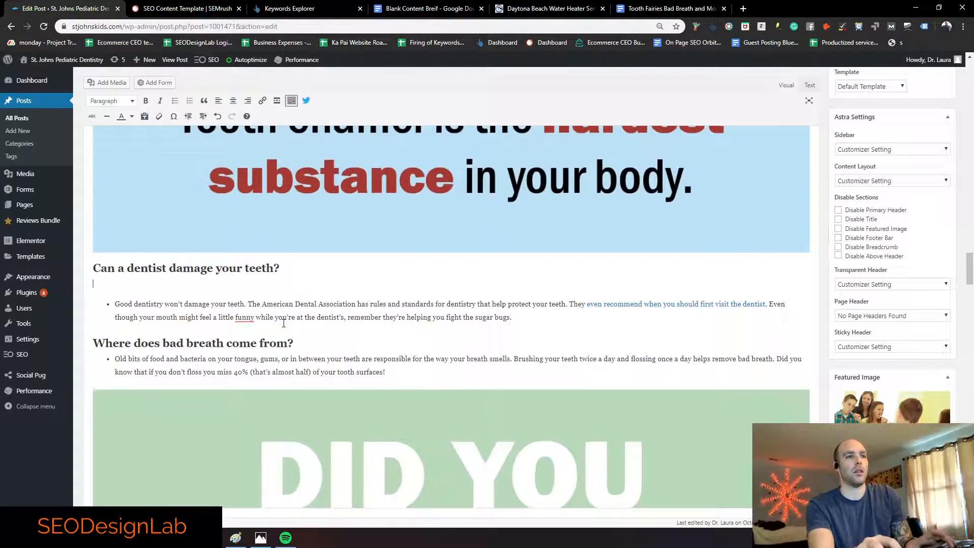
scroll(297, 314, "down", 1)
key("Return")
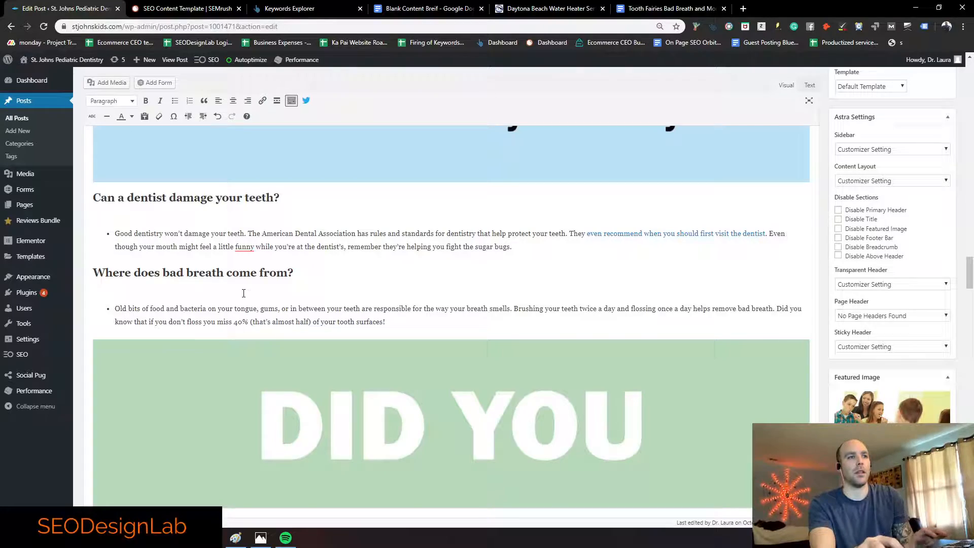
scroll(245, 288, "down", 10)
scroll(246, 288, "down", 6)
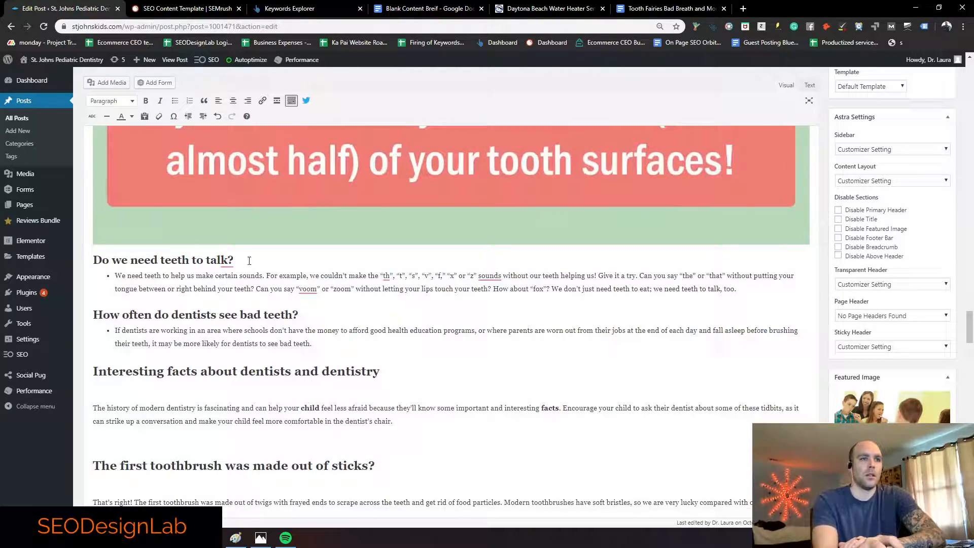
key("Return")
mouse_move(228, 241)
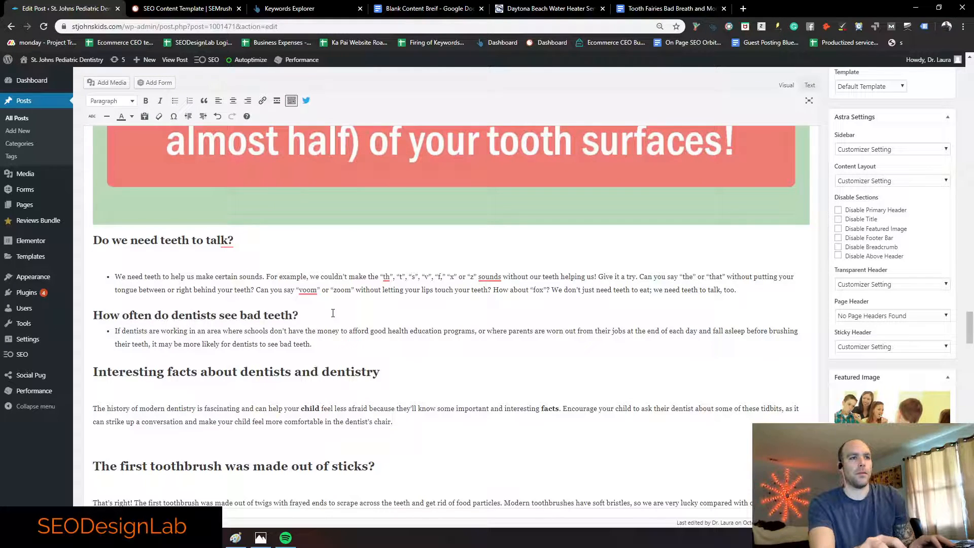
key("Return")
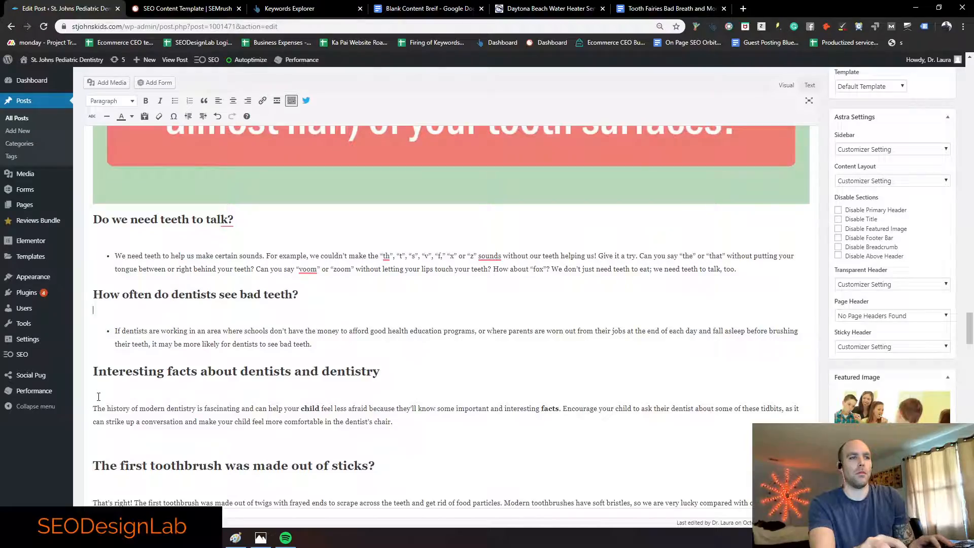
scroll(98, 397, "down", 15)
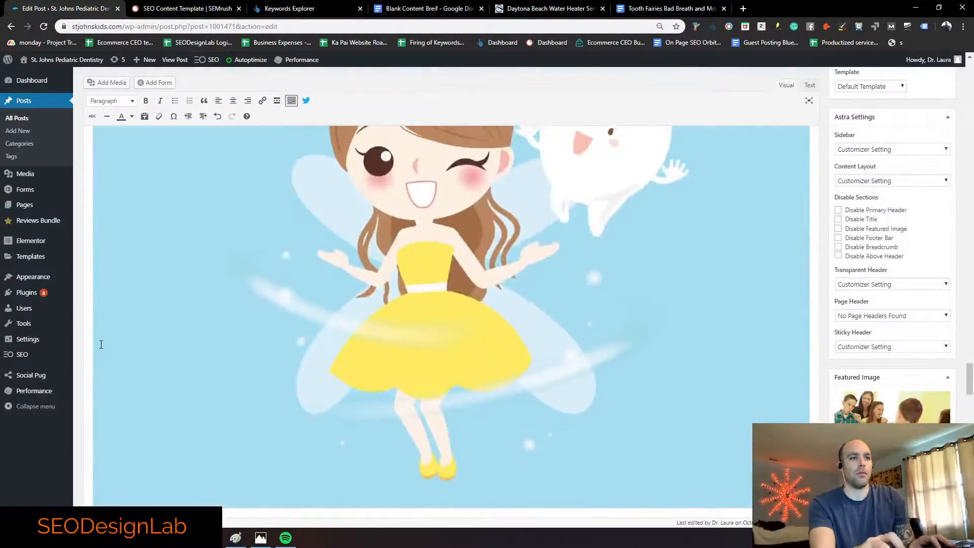
scroll(101, 345, "down", 10)
Step: Add empty lines below The first President, Bamboo, and Conclusion headings
left_click(317, 202)
key("Return")
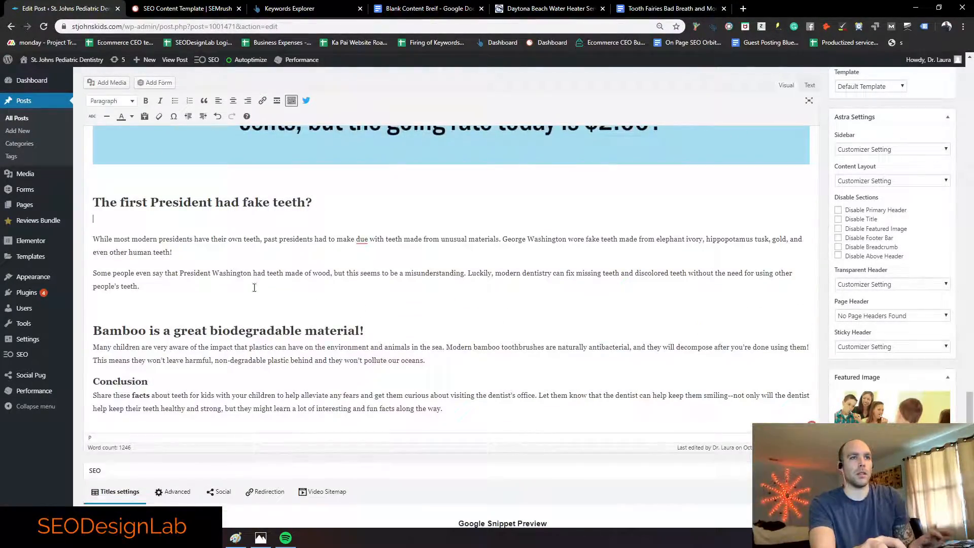
scroll(332, 269, "down", 1)
left_click(375, 277)
key("Return")
left_click(160, 350)
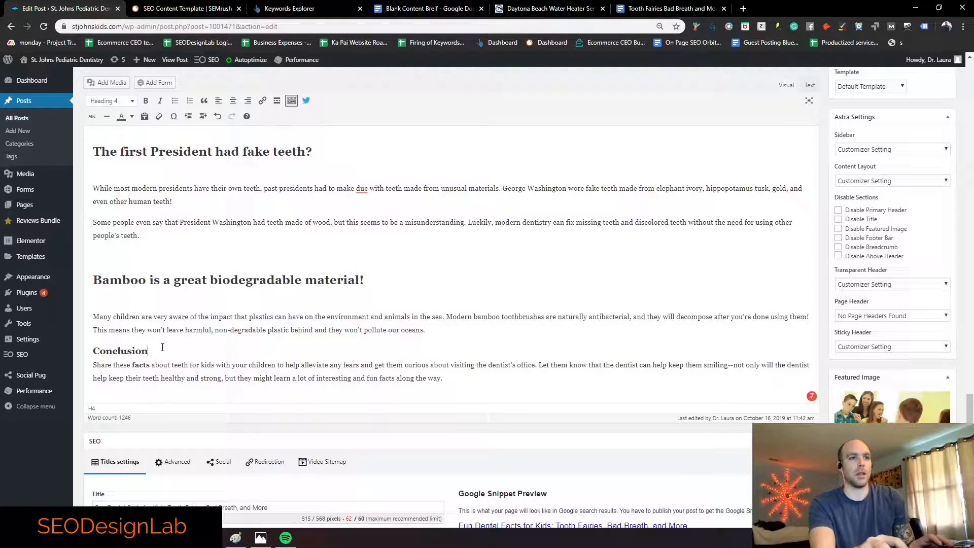
key("Return")
scroll(835, 337, "up", 10)
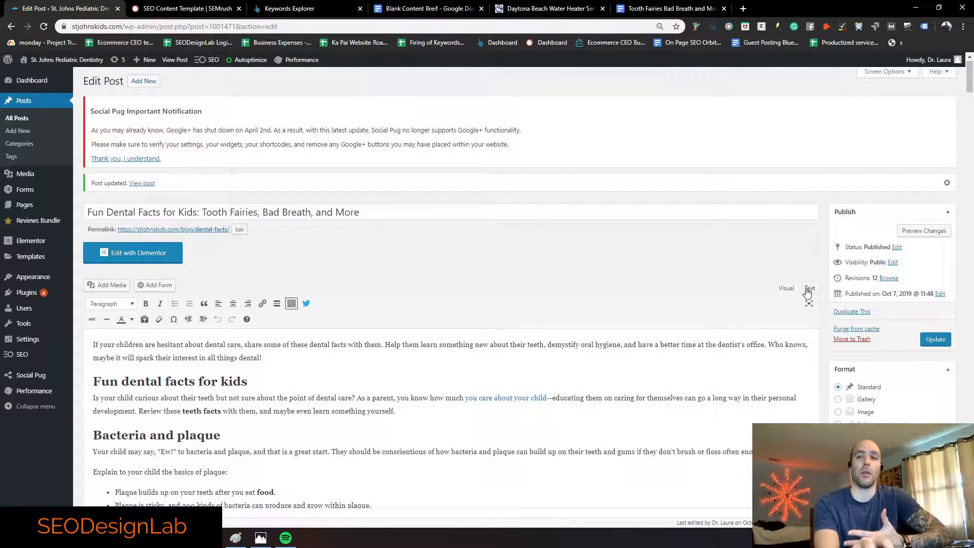
Step: Inspect the &nbsp; spacer and closing strong tags near 'tooth enamel' in the HTML
left_click(807, 291)
scroll(200, 372, "down", 2)
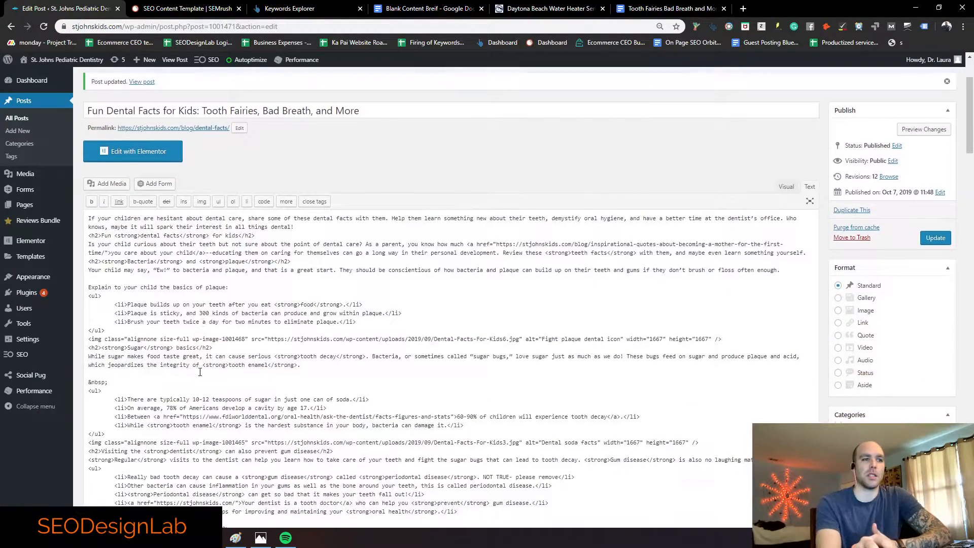
left_click_drag(108, 384, 87, 384)
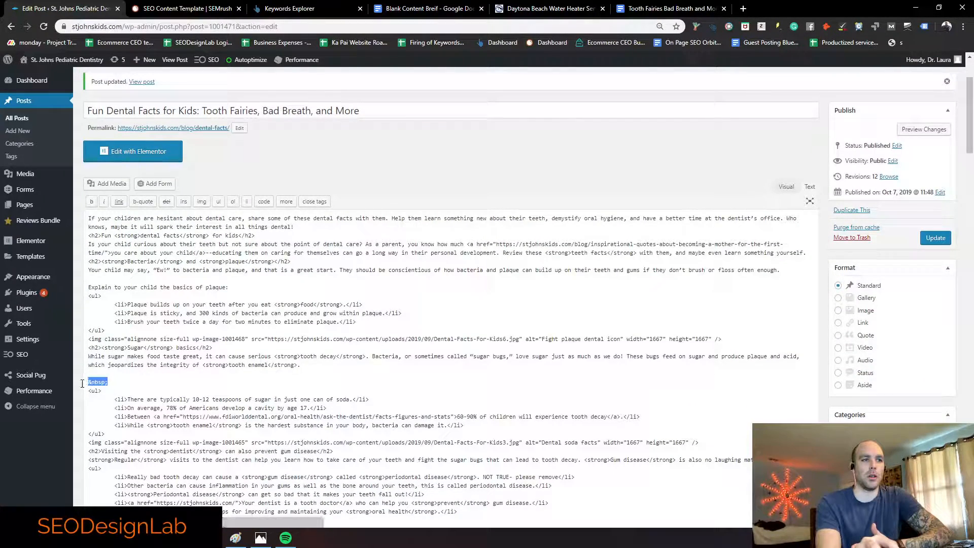
left_click(130, 380)
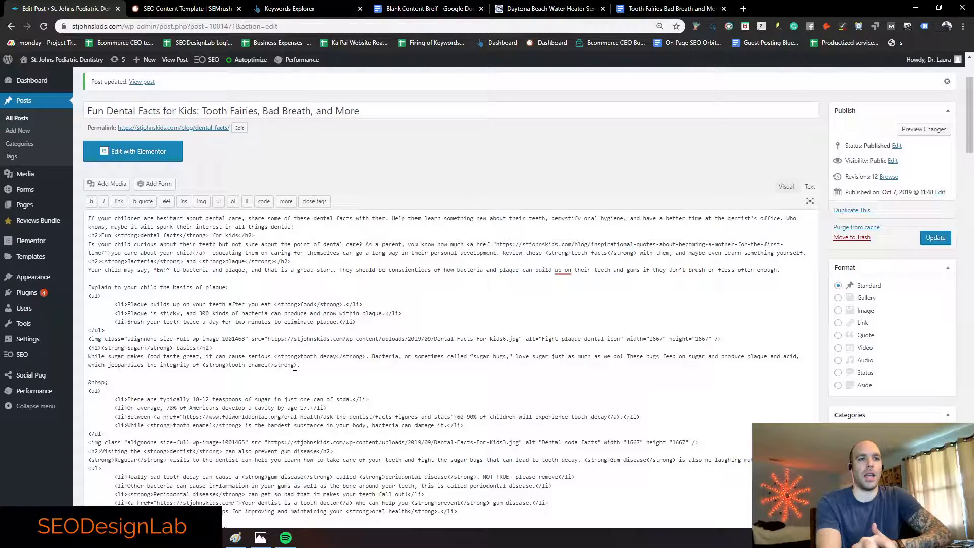
left_click_drag(286, 367, 267, 366)
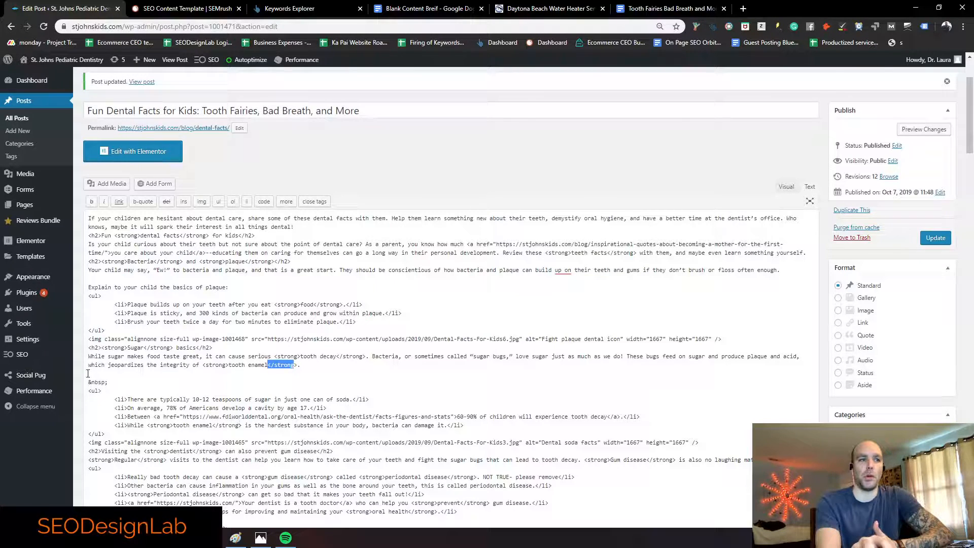
left_click_drag(112, 384, 87, 385)
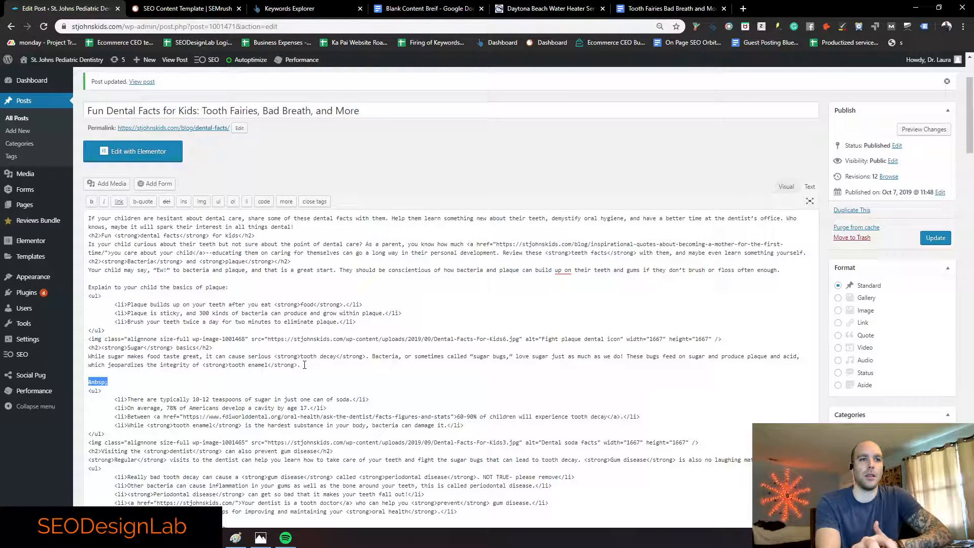
left_click_drag(299, 366, 269, 366)
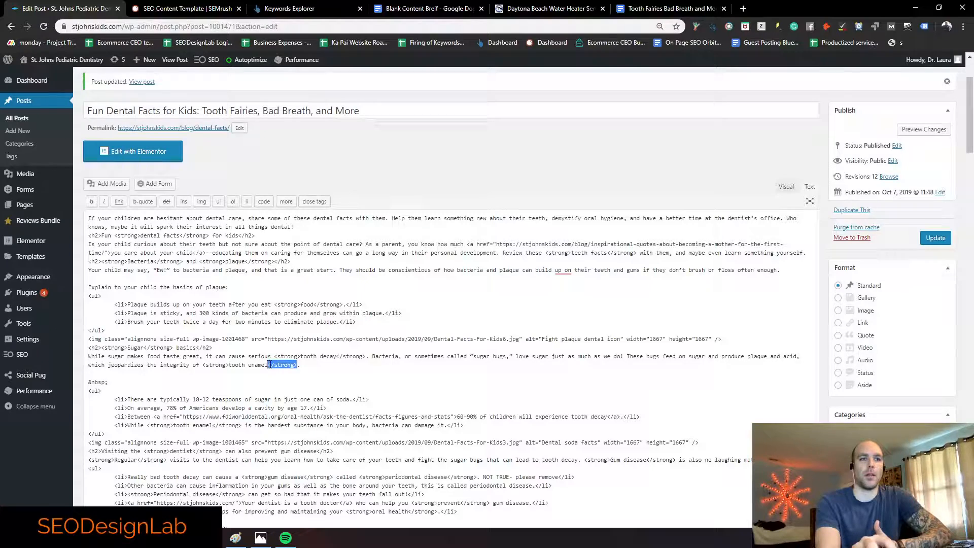
Step: Check the sugar list and soda image markup, then delete the stray fragment after Questions about teeth
scroll(267, 365, "down", 3)
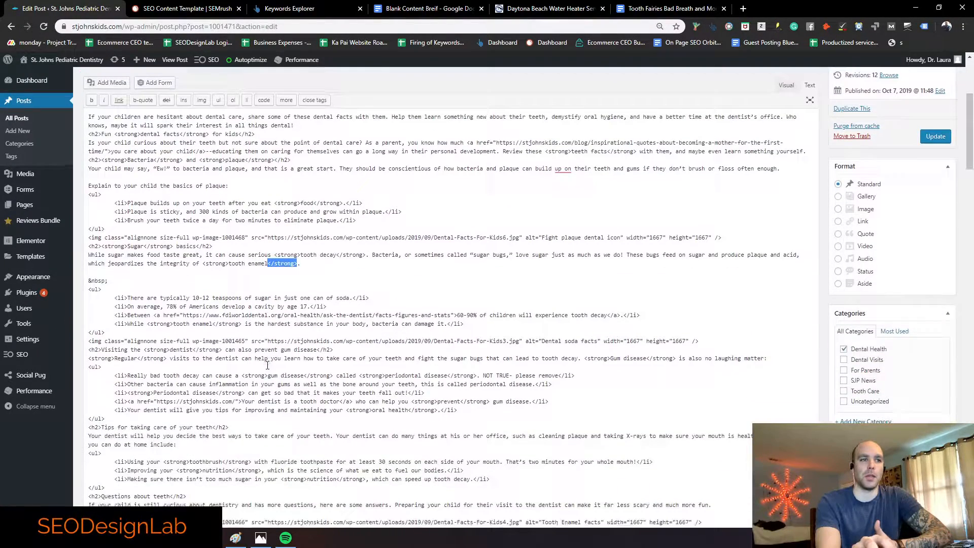
left_click_drag(109, 282, 88, 285)
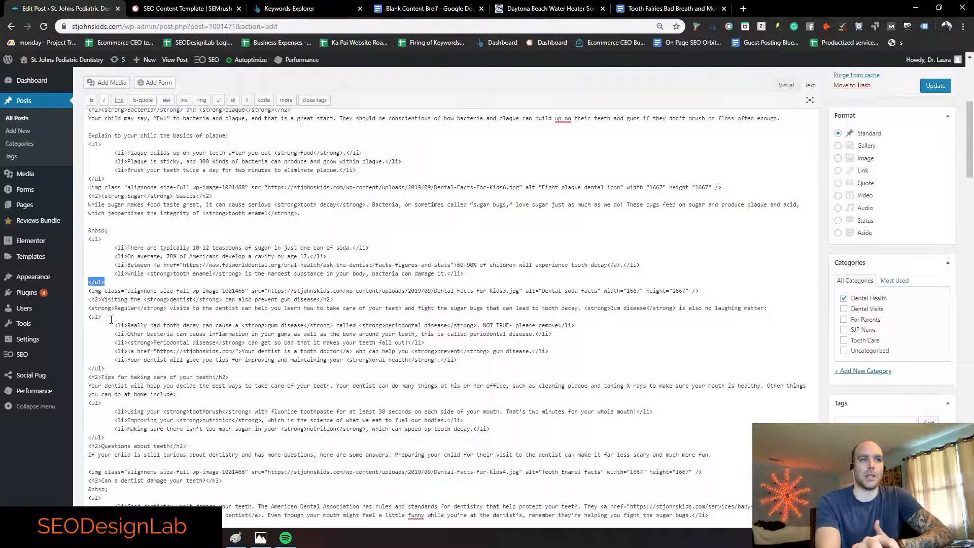
left_click_drag(89, 294, 260, 293)
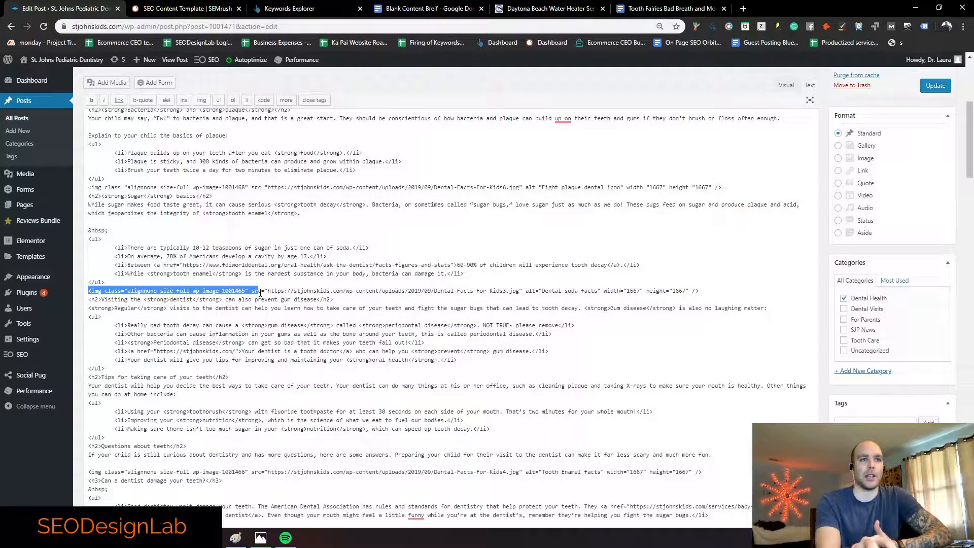
scroll(261, 292, "down", 2)
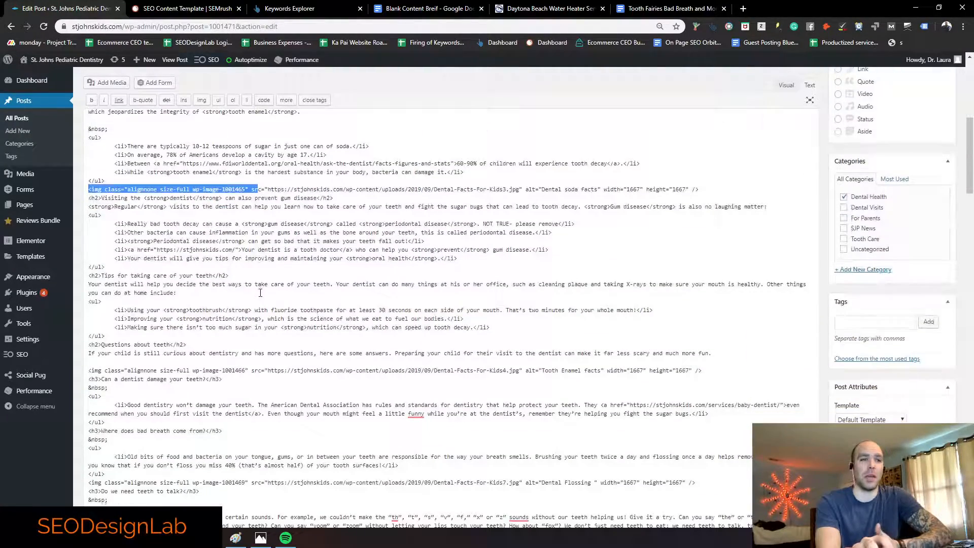
left_click(204, 345)
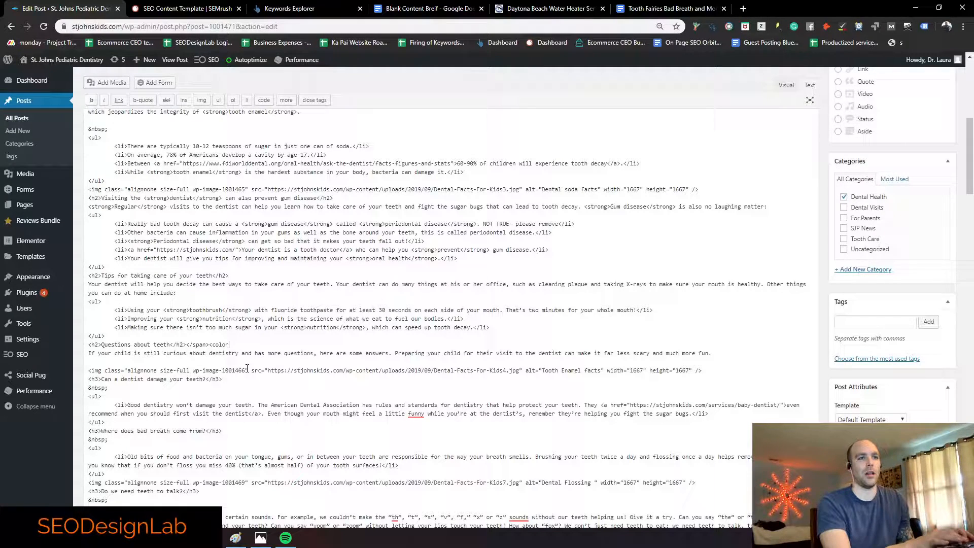
key("BackSpace")
key("BackSpace")
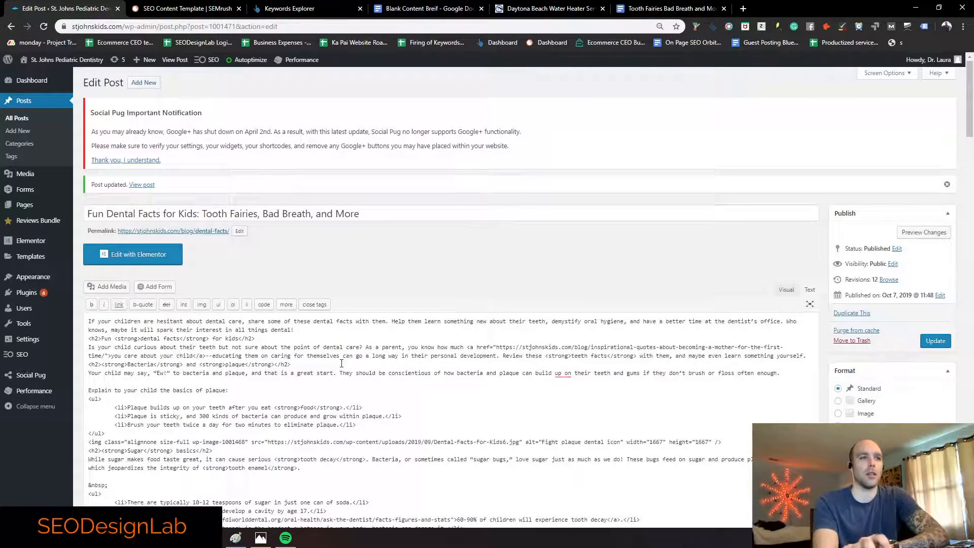
Step: View the live Fun Dental Facts post and scroll through its headings and images
left_click(173, 60)
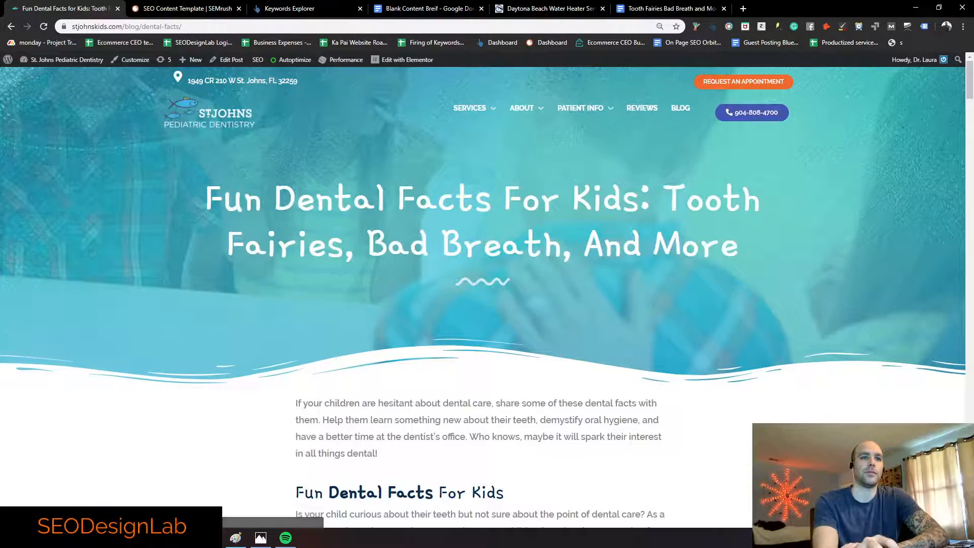
scroll(314, 289, "down", 10)
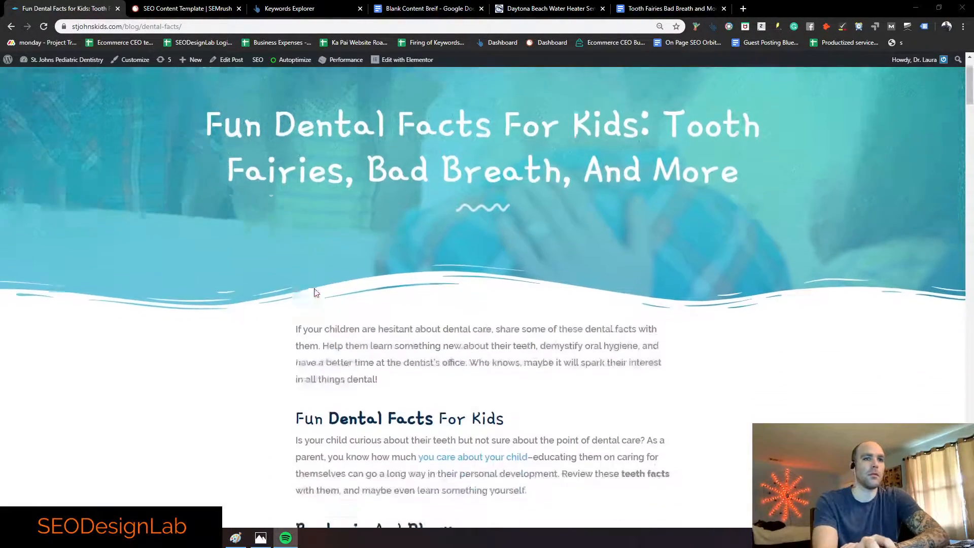
scroll(258, 283, "down", 3)
scroll(259, 283, "up", 3)
scroll(259, 283, "down", 7)
scroll(259, 283, "down", 20)
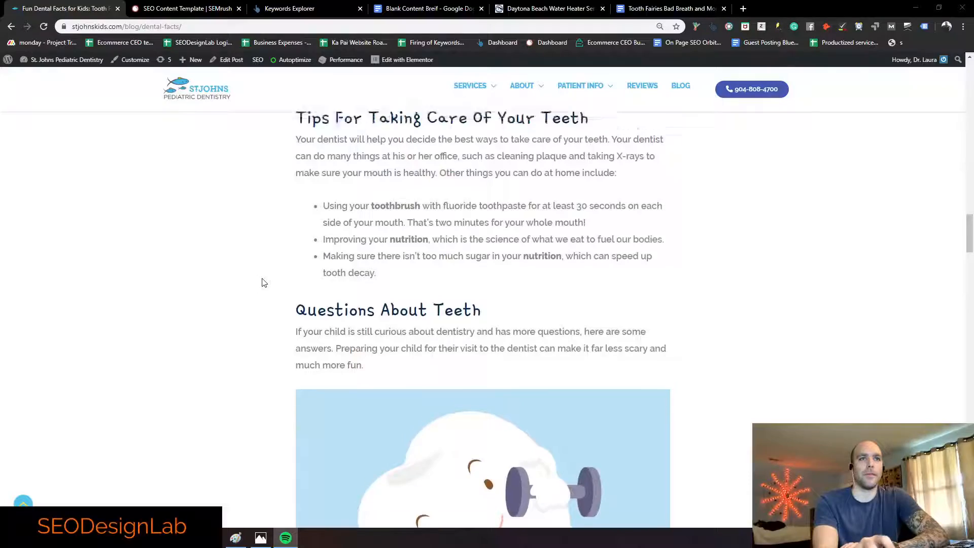
scroll(261, 282, "up", 5)
scroll(263, 283, "down", 4)
scroll(263, 283, "down", 11)
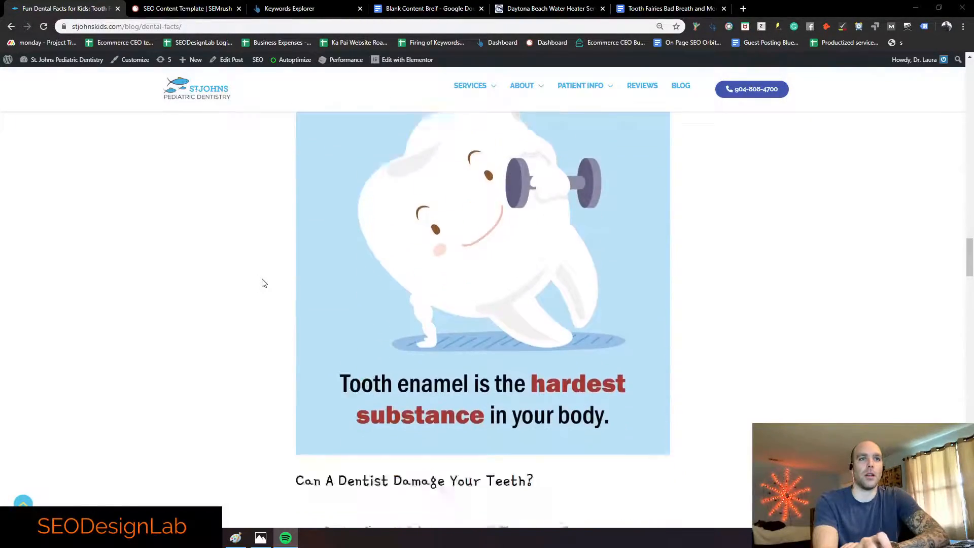
scroll(369, 314, "down", 13)
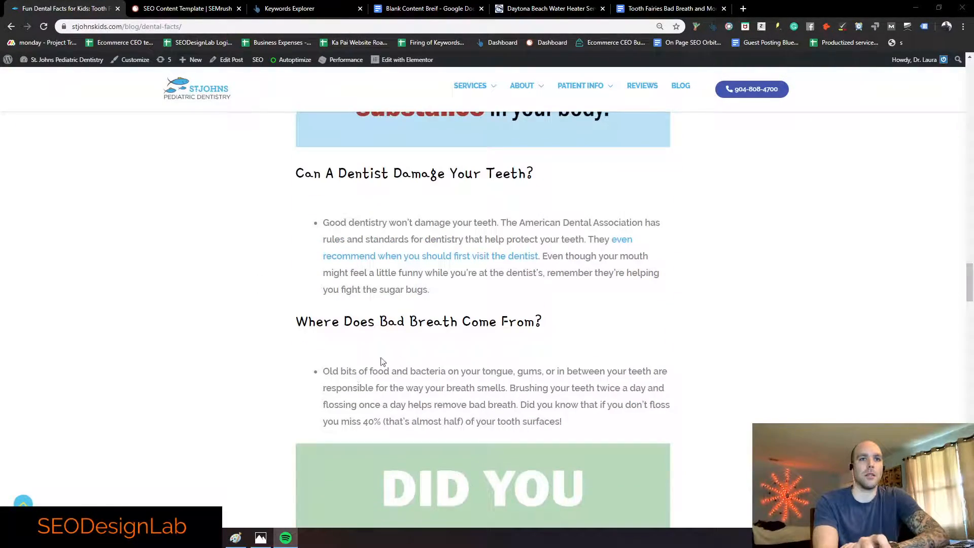
scroll(384, 339, "down", 5)
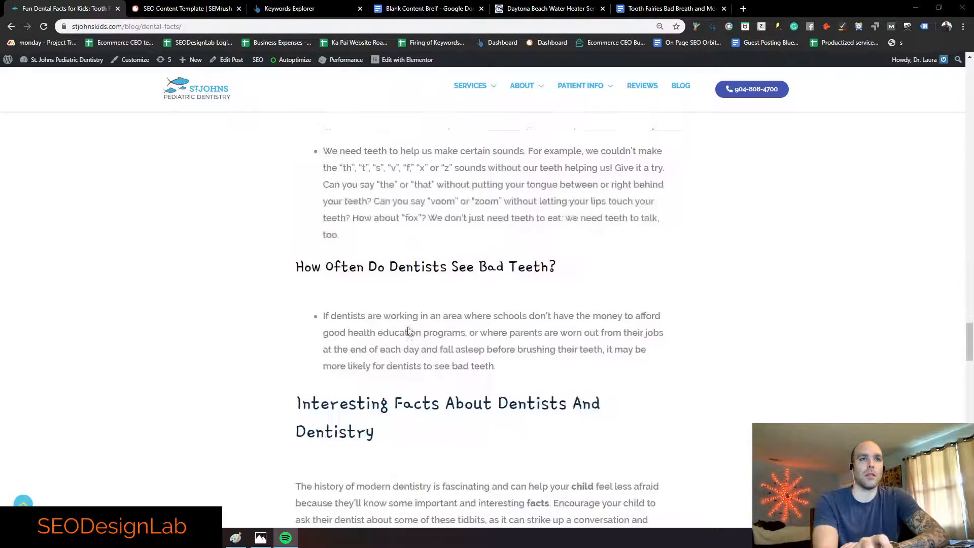
scroll(396, 288, "down", 6)
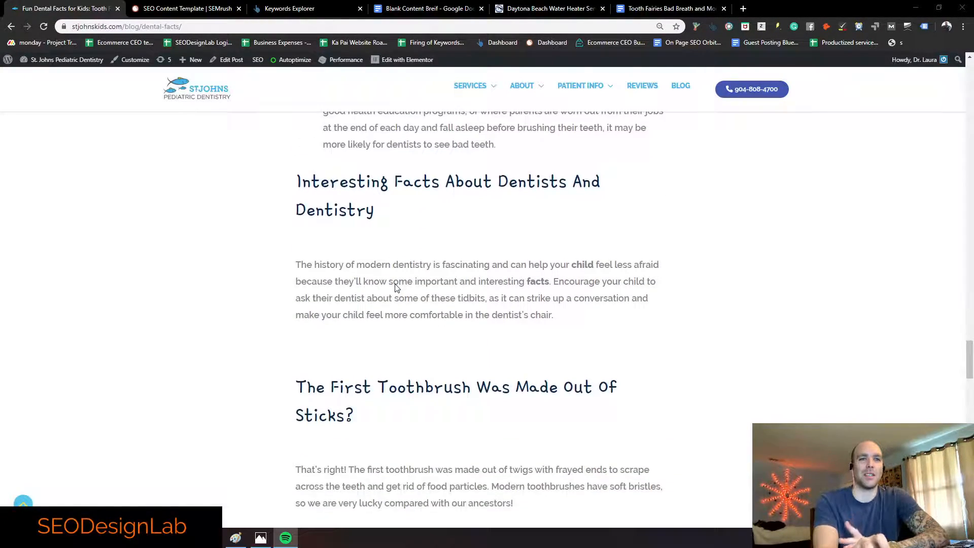
scroll(396, 288, "down", 10)
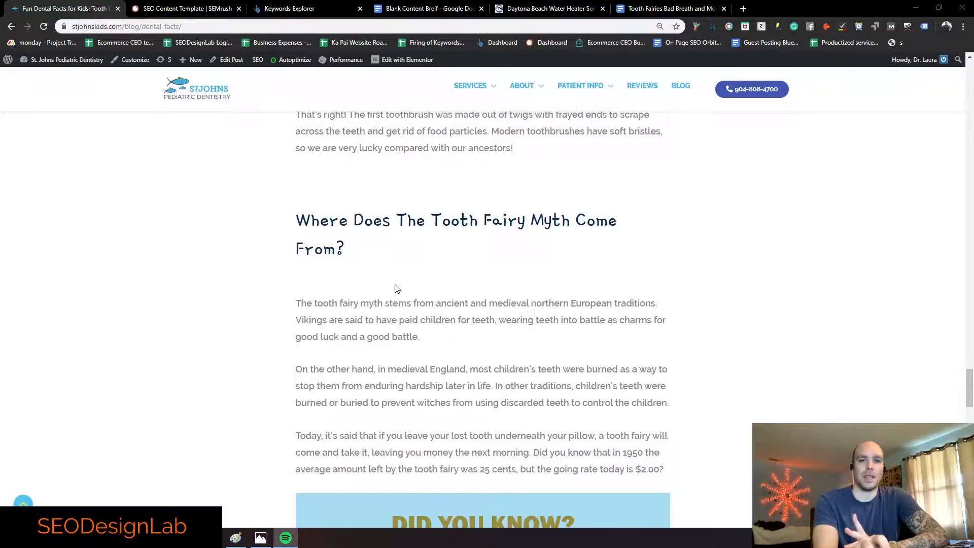
scroll(398, 287, "down", 18)
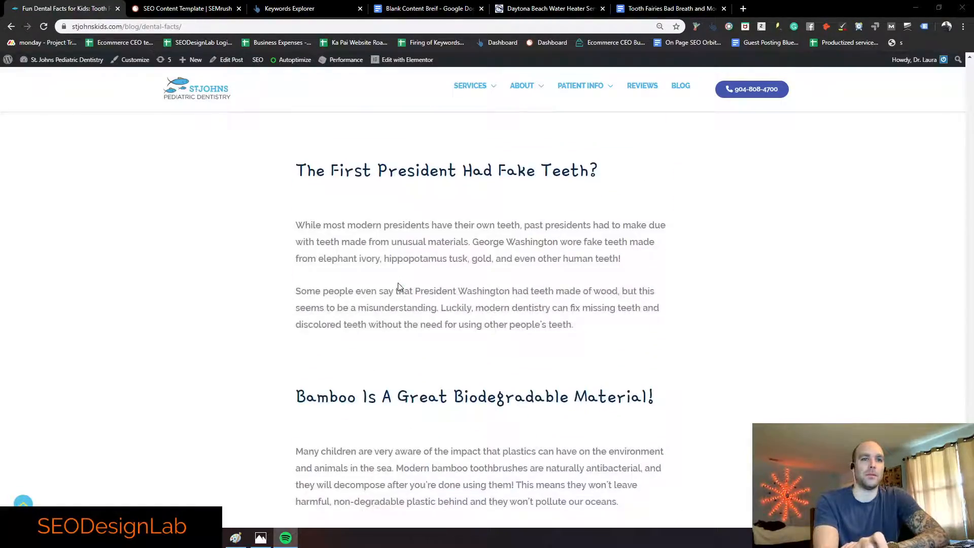
scroll(398, 288, "up", 10)
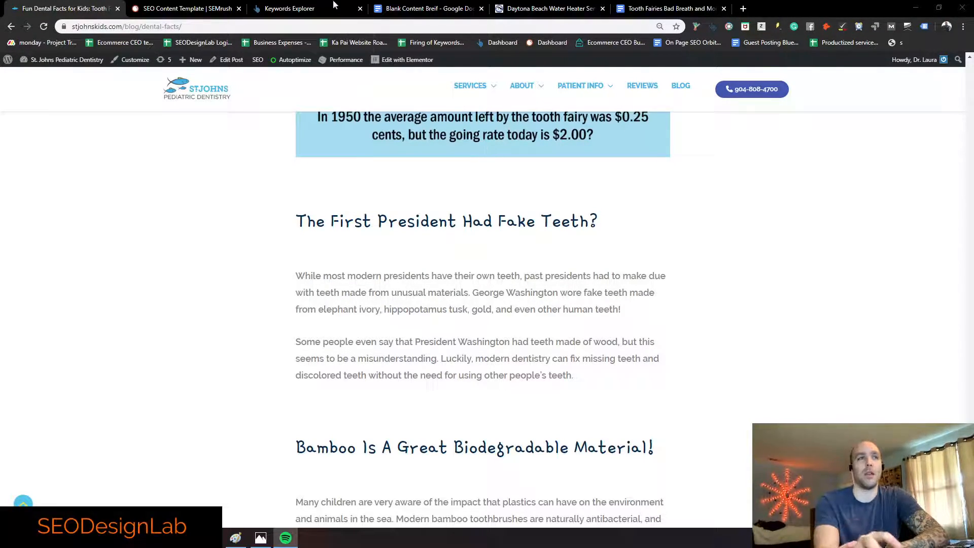
Step: Return to the SEMrush SEO Content Template start page and glance at the toolkit list
left_click(190, 9)
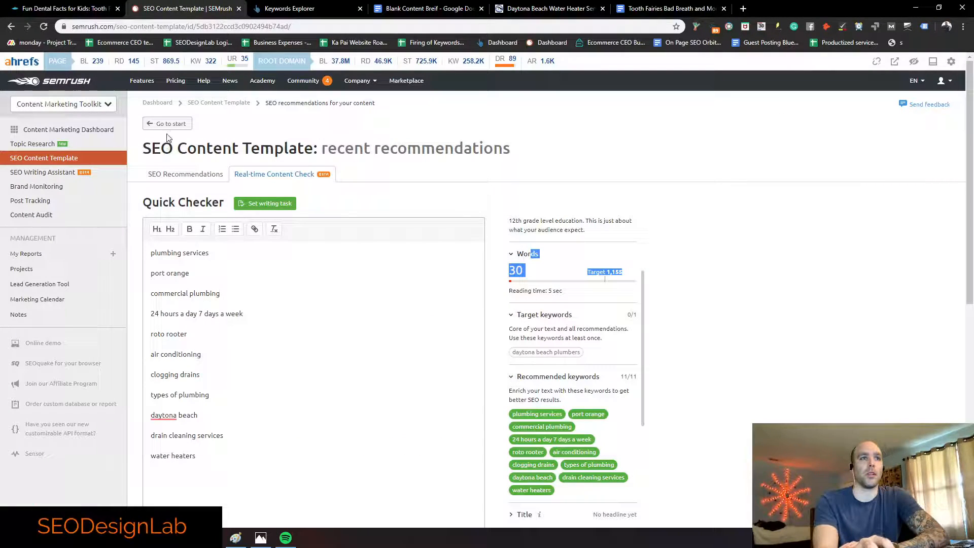
left_click(167, 124)
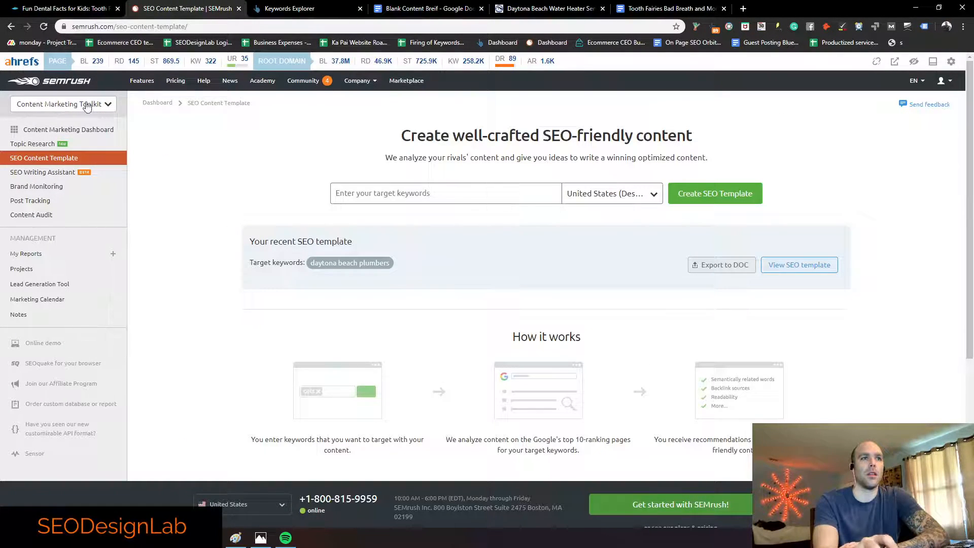
left_click(106, 105)
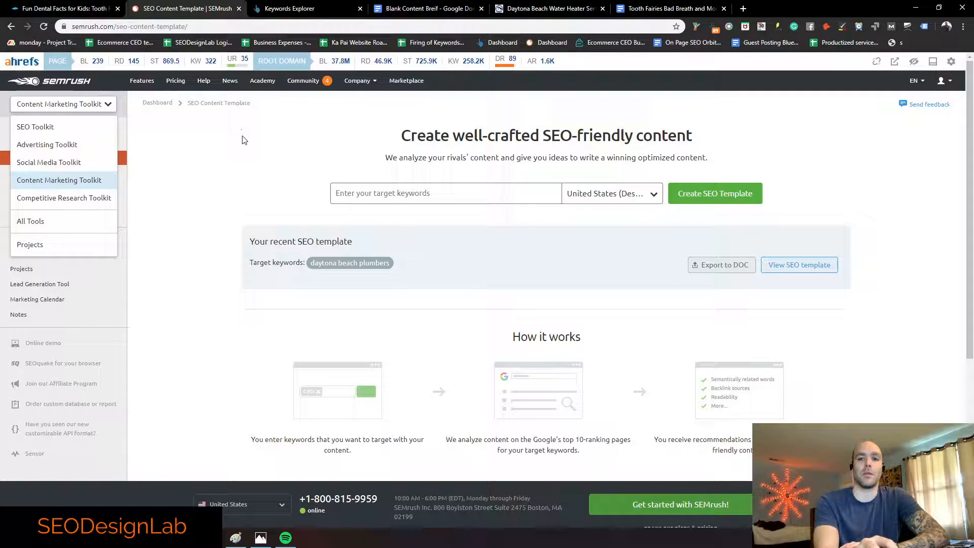
left_click(254, 152)
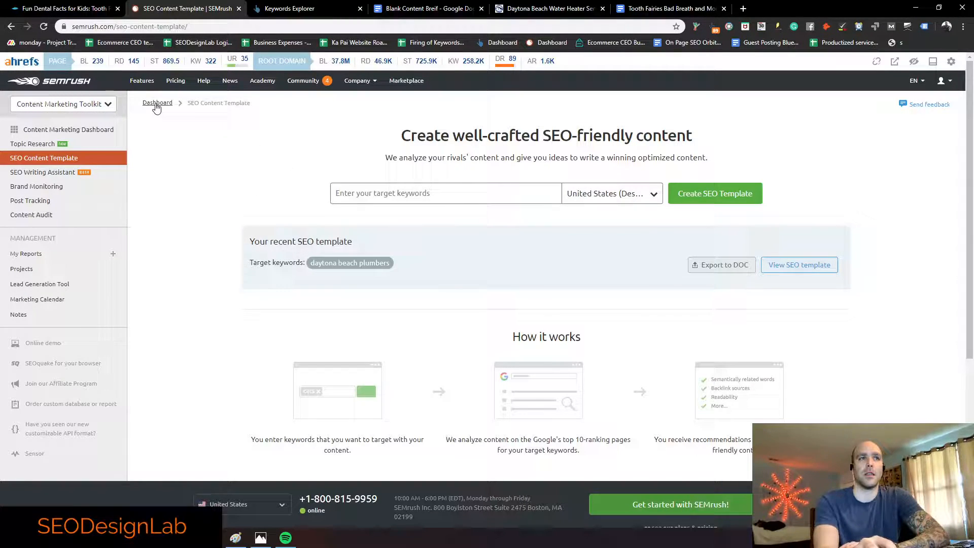
left_click(114, 105)
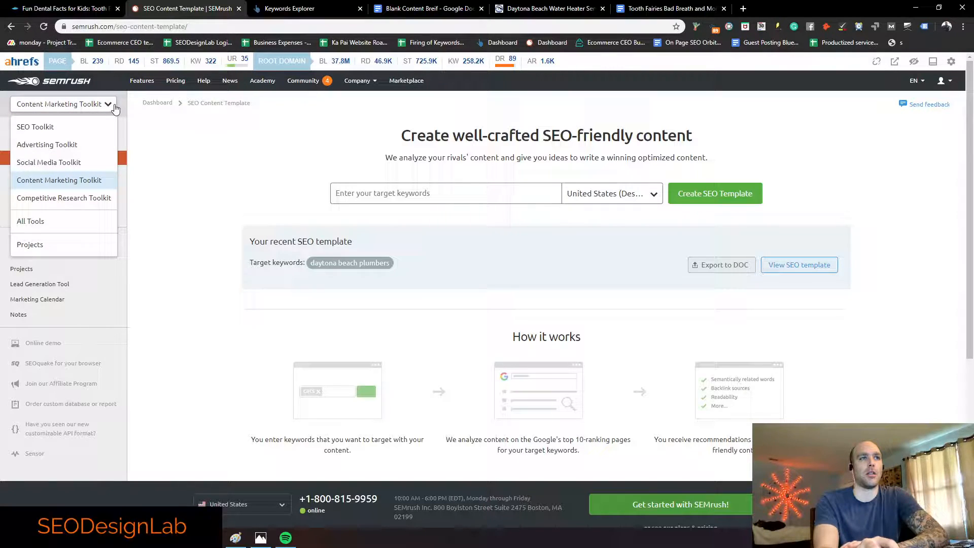
left_click(216, 159)
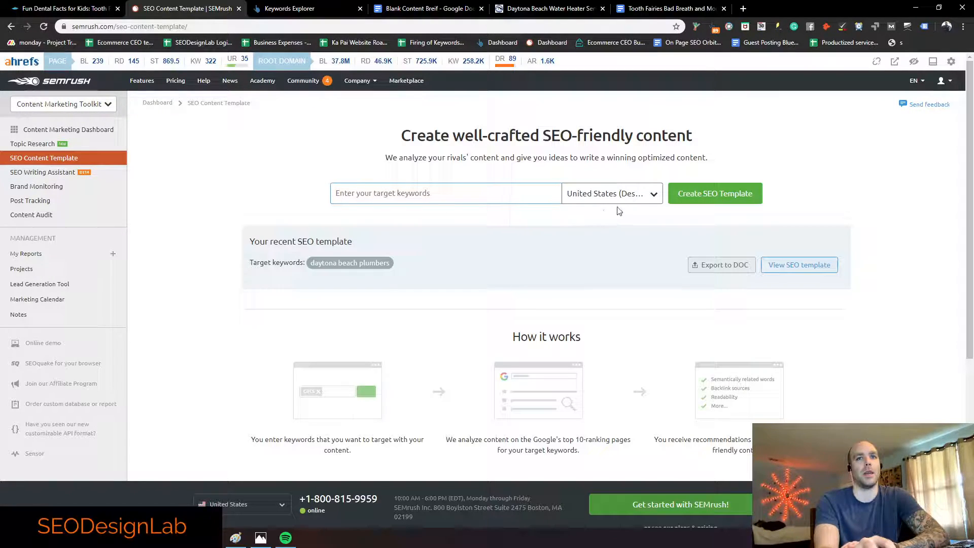
Step: Try Canada as the target country, then set it back to United States
left_click(623, 193)
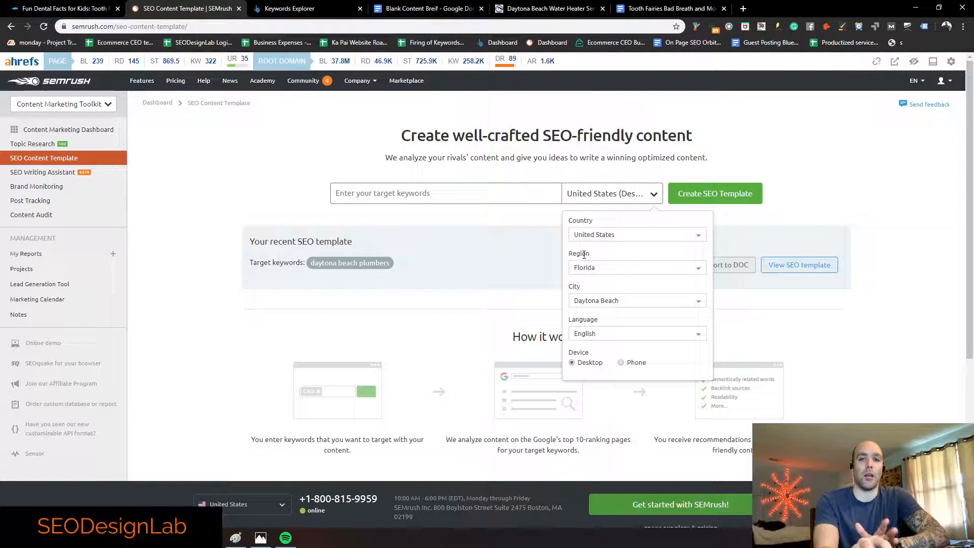
left_click(597, 237)
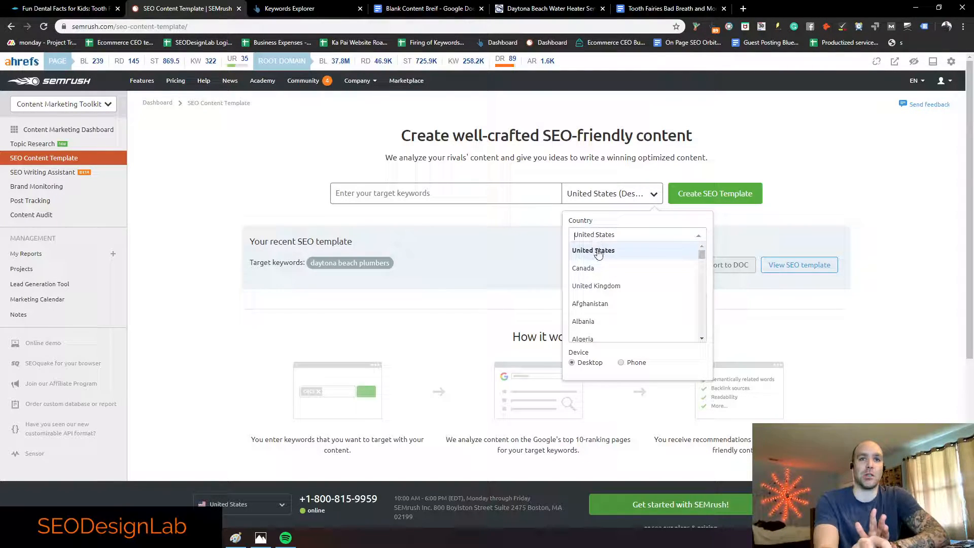
left_click(583, 268)
left_click(598, 235)
left_click(597, 251)
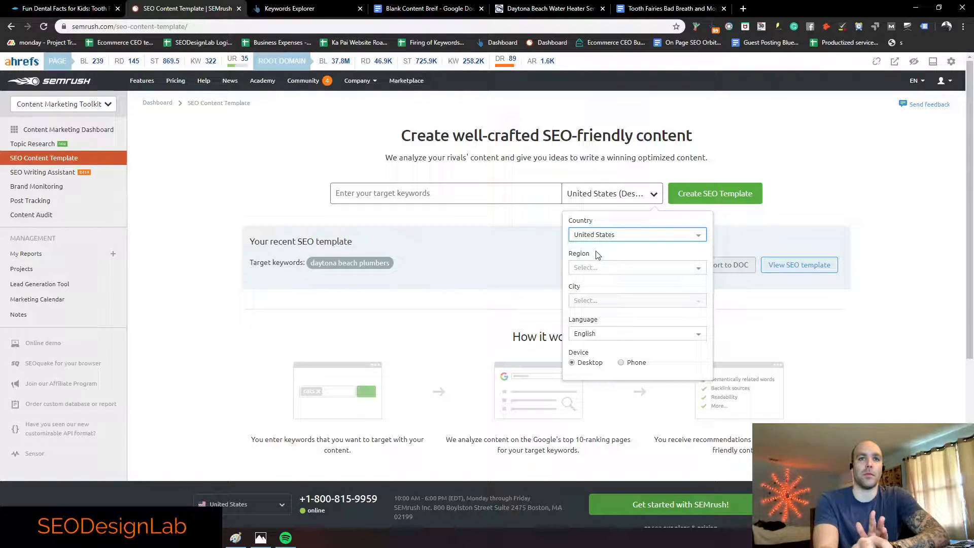
left_click(469, 192)
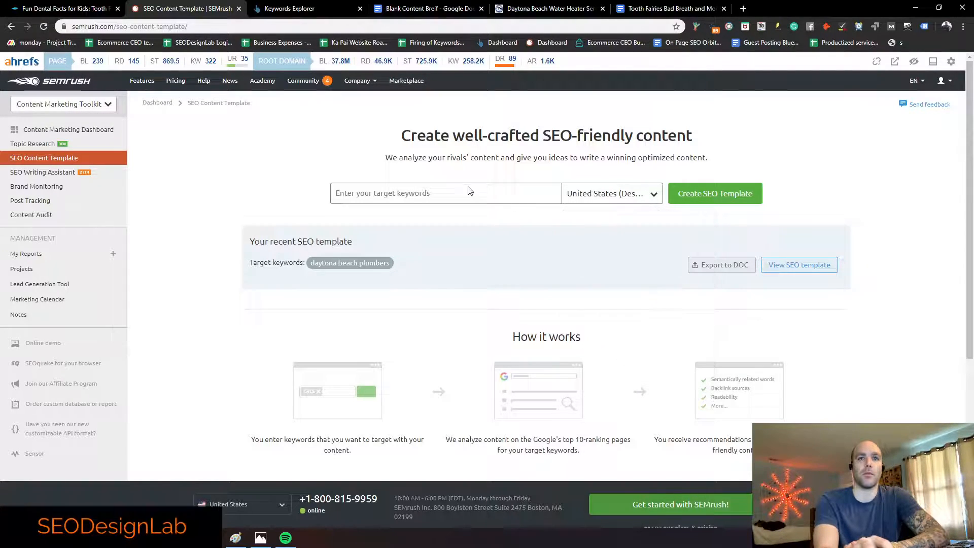
Step: Generate a SEMrush SEO content template for the keyword 'plumbers' and review its recommendations
left_click(473, 200)
type("dent")
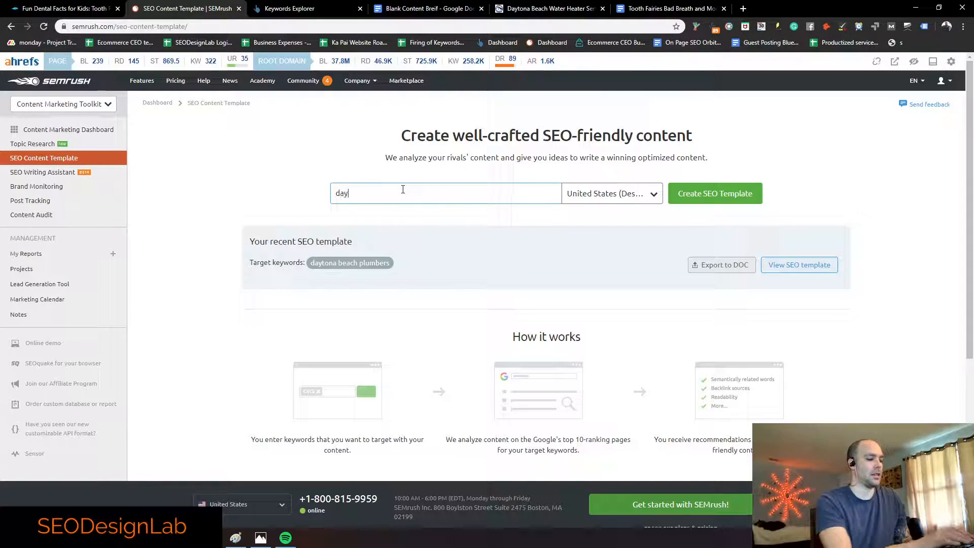
key("BackSpace")
key("BackSpace")
key("BackSpace")
key("BackSpace")
type("plumbers")
key("Return")
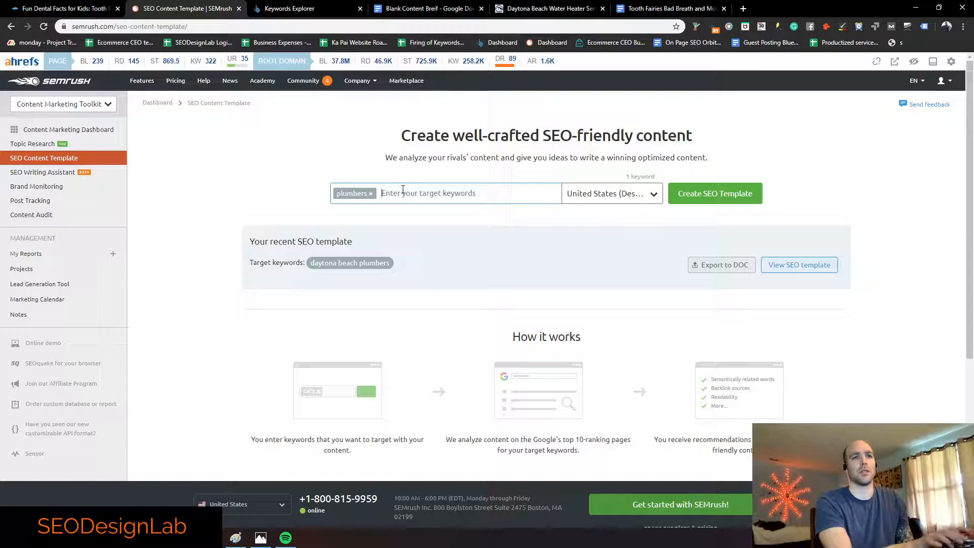
left_click(703, 195)
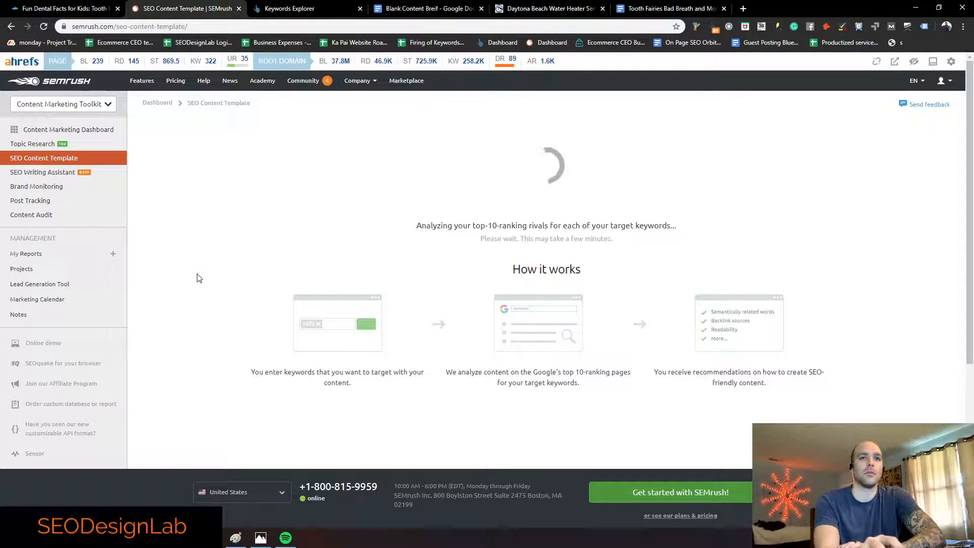
scroll(522, 259, "down", 1)
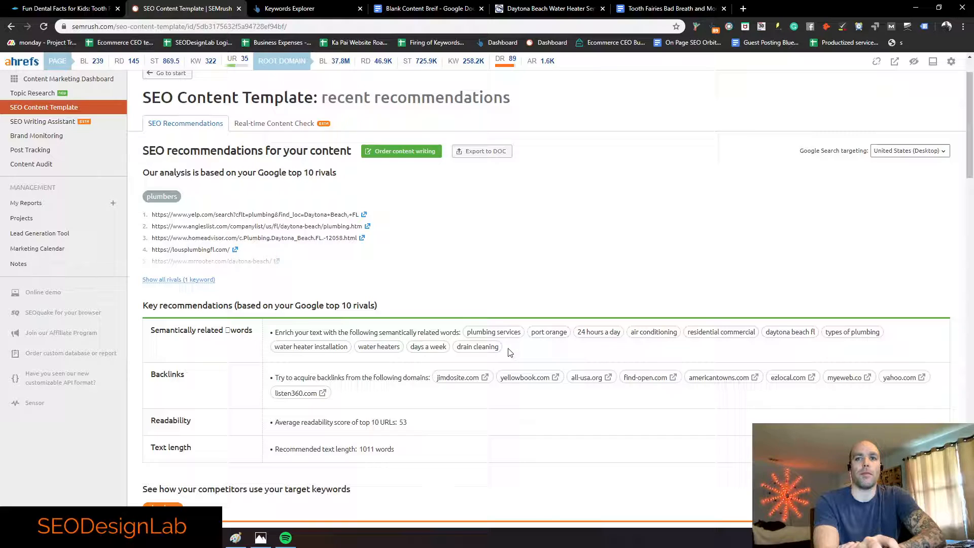
Step: Copy the list of semantically related words from the SEO template
left_click_drag(500, 349, 465, 331)
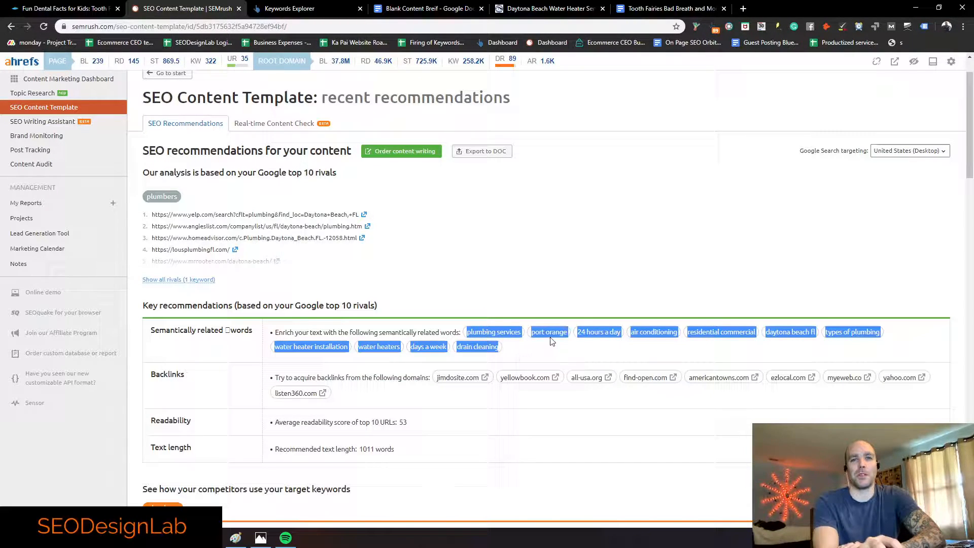
left_click(643, 349)
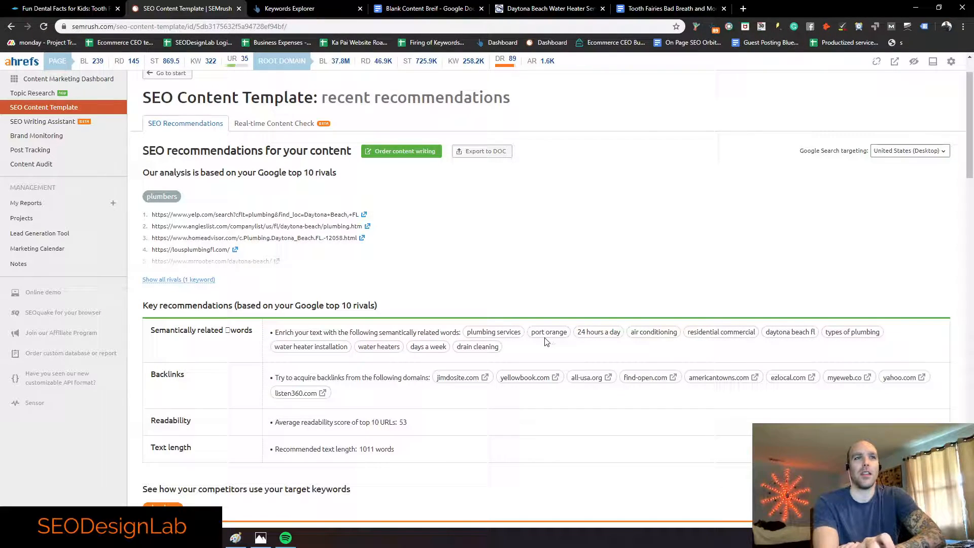
scroll(546, 341, "up", 1)
left_click_drag(500, 399, 477, 383)
key("ctrl+c")
left_click(520, 399)
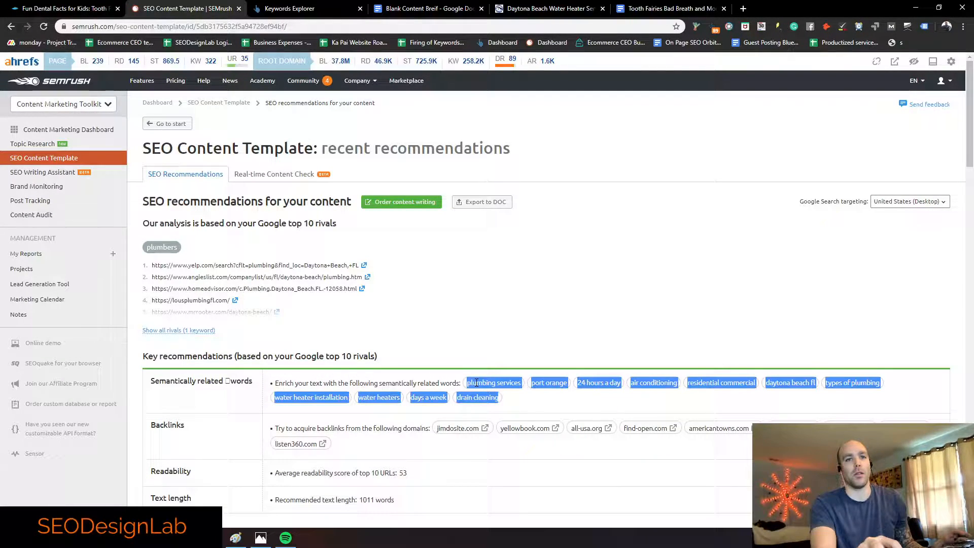
Step: Paste the related words into the Real-time Content Check editor, then clear it
left_click(284, 181)
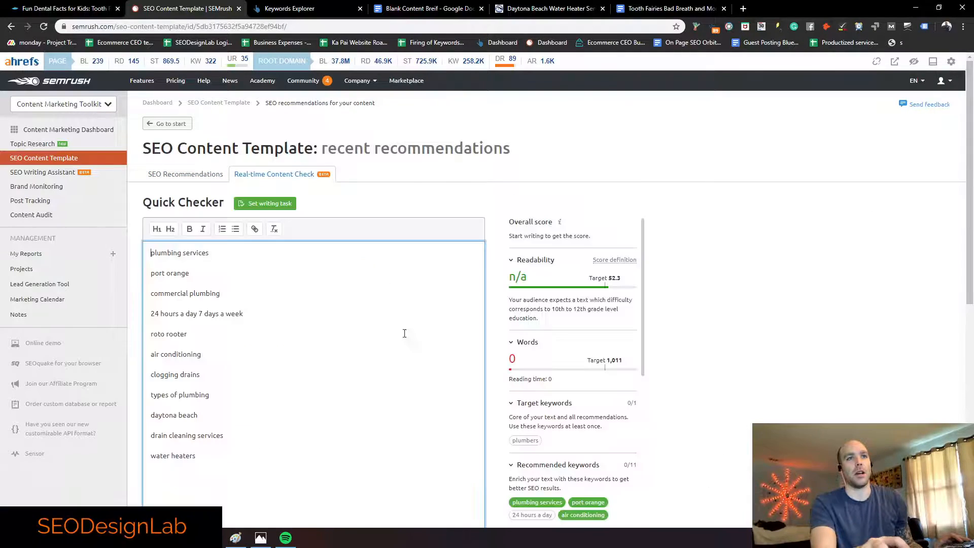
key("ctrl+a")
key("ctrl+v")
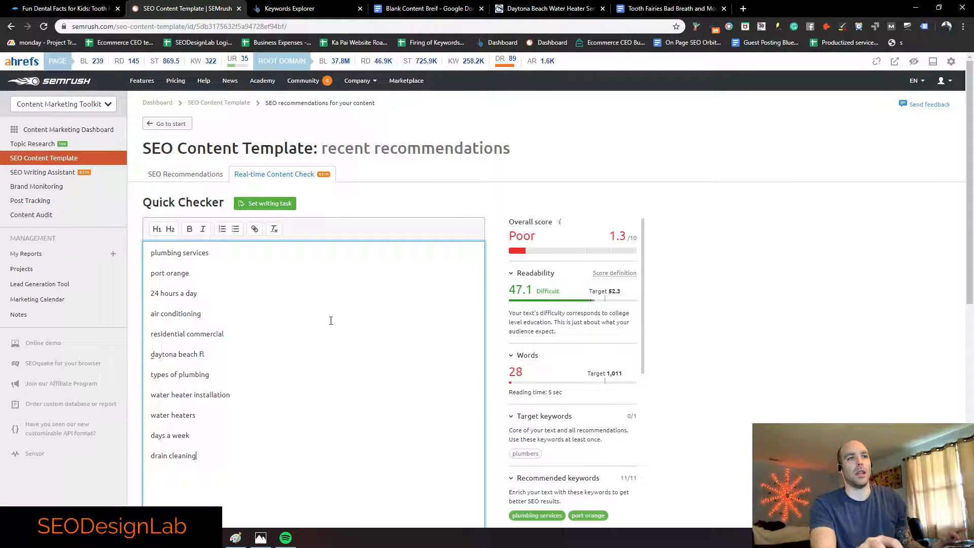
scroll(354, 323, "down", 2)
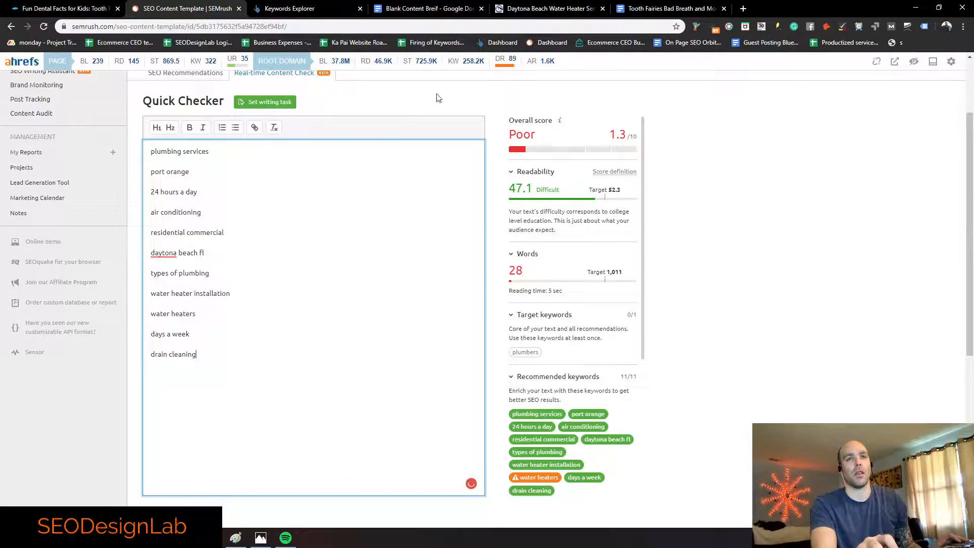
key("ctrl+a")
key("BackSpace")
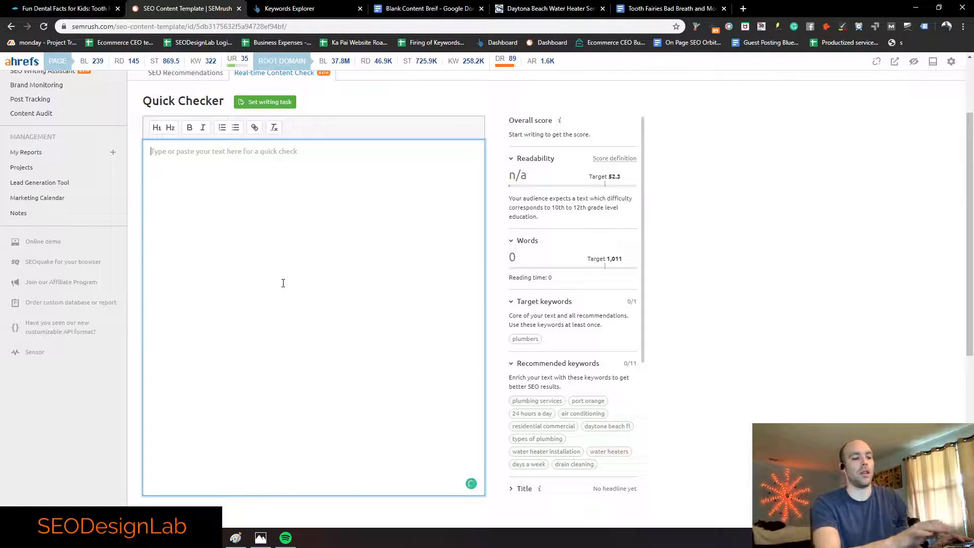
Step: Copy the whole Tooth Fairies article and paste it into the Quick Checker
left_click(669, 8)
key("ctrl+a")
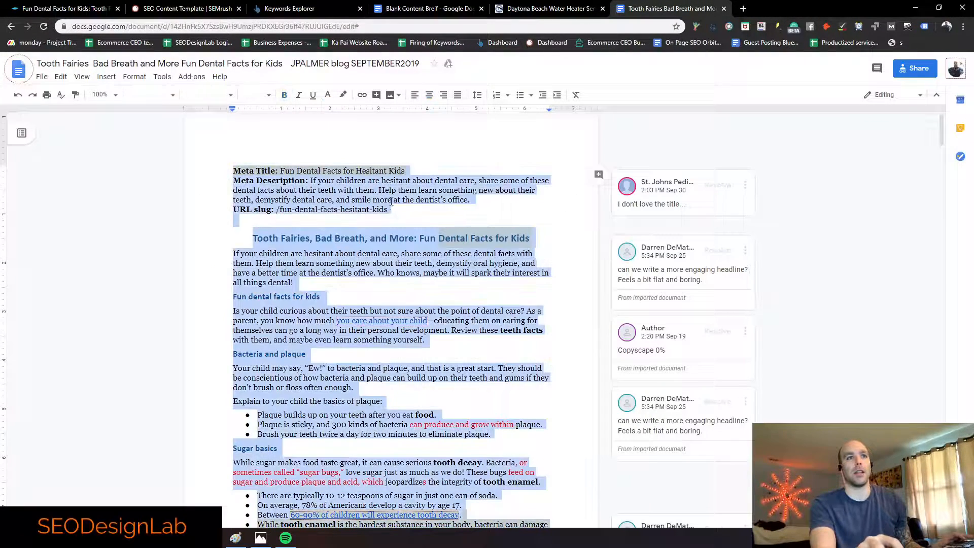
left_click(188, 8)
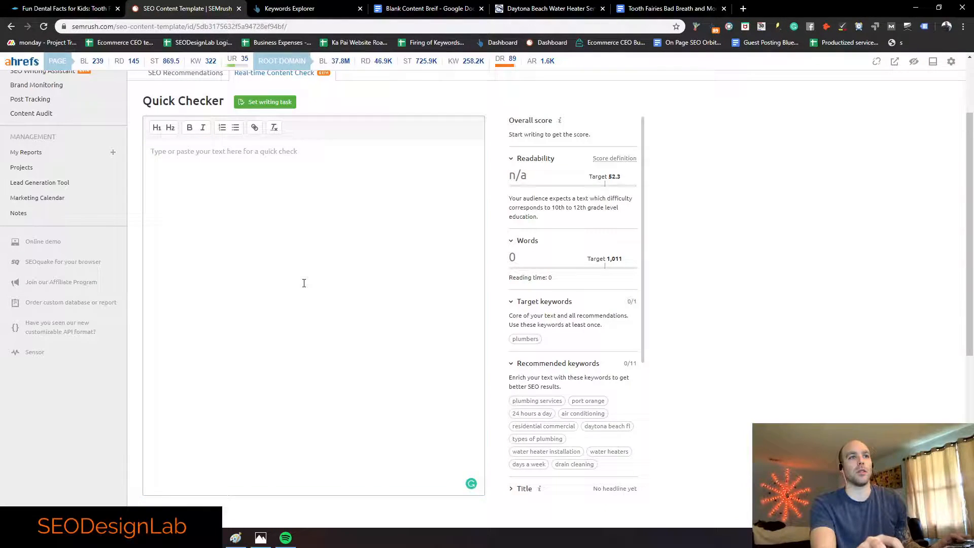
key("ctrl+v")
Step: Delete the URL slug, Meta Title and Meta Description lines and the blank lines above the title
scroll(200, 306, "up", 3)
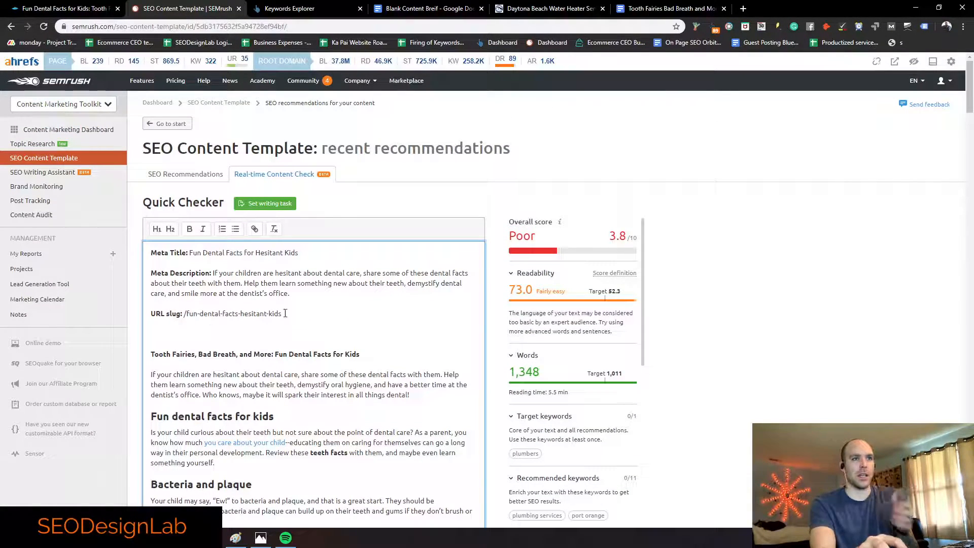
left_click_drag(282, 314, 151, 313)
key("BackSpace")
left_click_drag(306, 295, 113, 251)
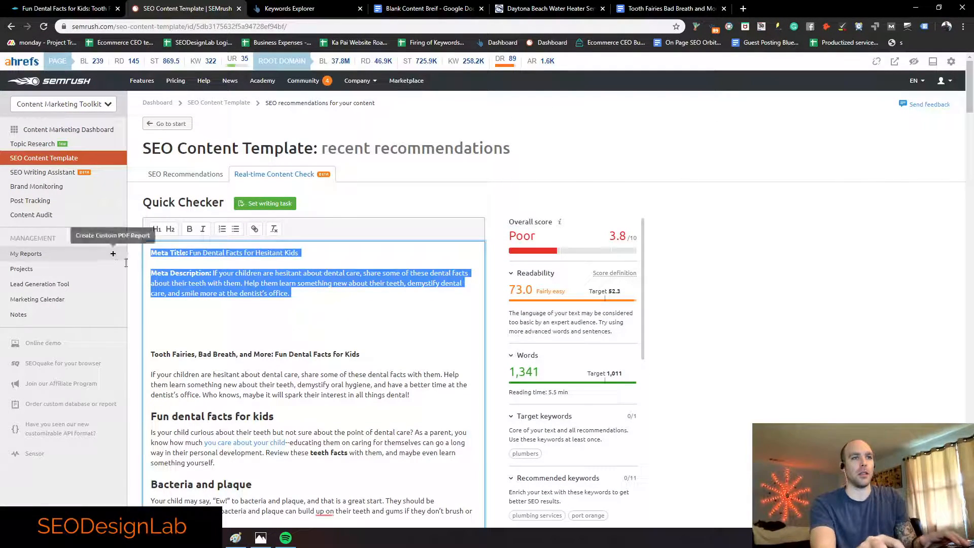
key("BackSpace")
left_click(152, 314)
key("BackSpace")
key("BackSpace")
key("BackSpace")
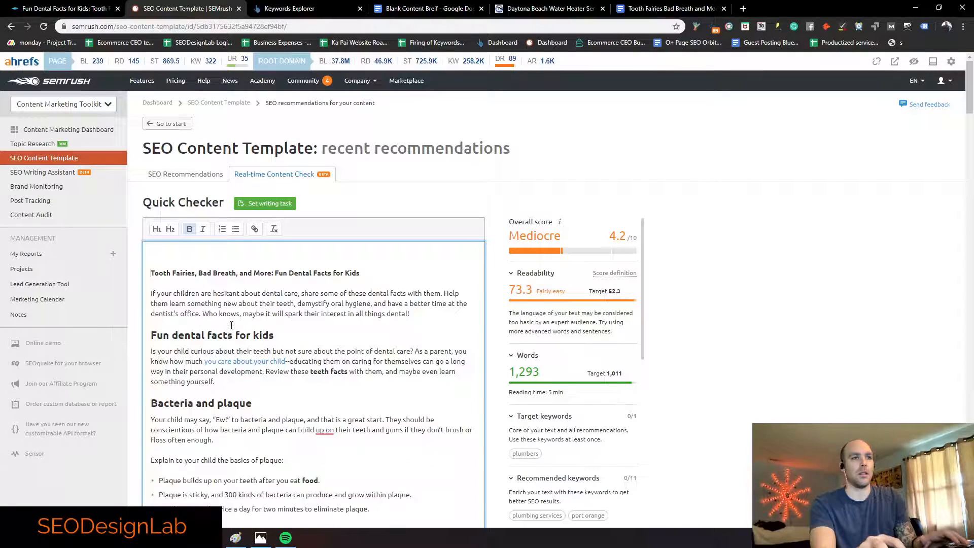
Step: Make the article title an H1 heading and check the subheadings
left_click_drag(368, 256, 151, 253)
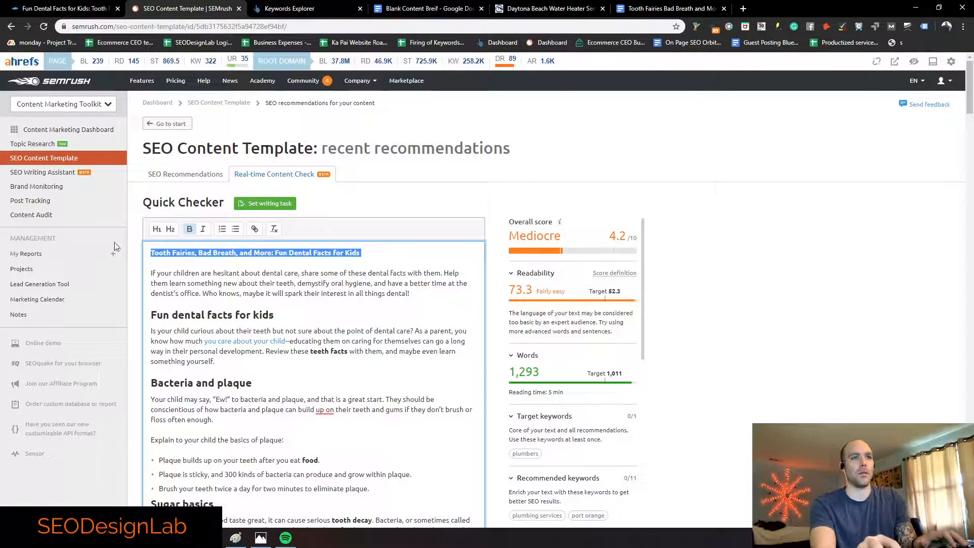
left_click(156, 229)
left_click_drag(275, 329, 150, 330)
left_click(288, 327)
scroll(259, 305, "down", 2)
left_click_drag(260, 305, 150, 298)
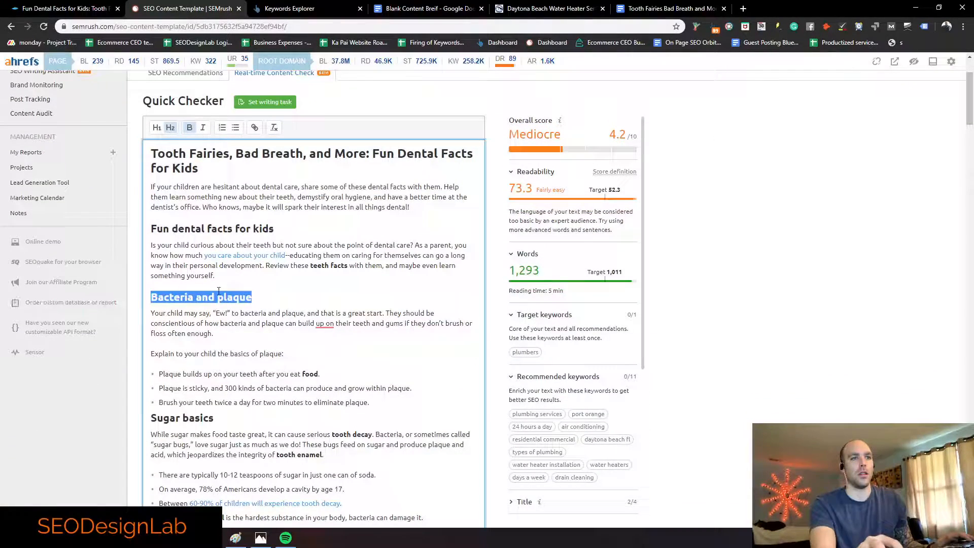
left_click(333, 302)
scroll(550, 274, "up", 2)
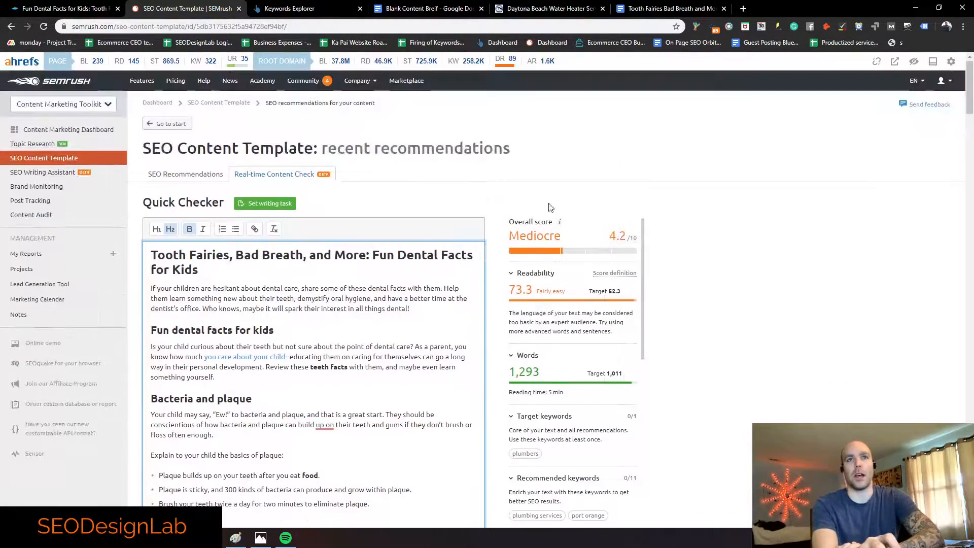
scroll(553, 304, "down", 4)
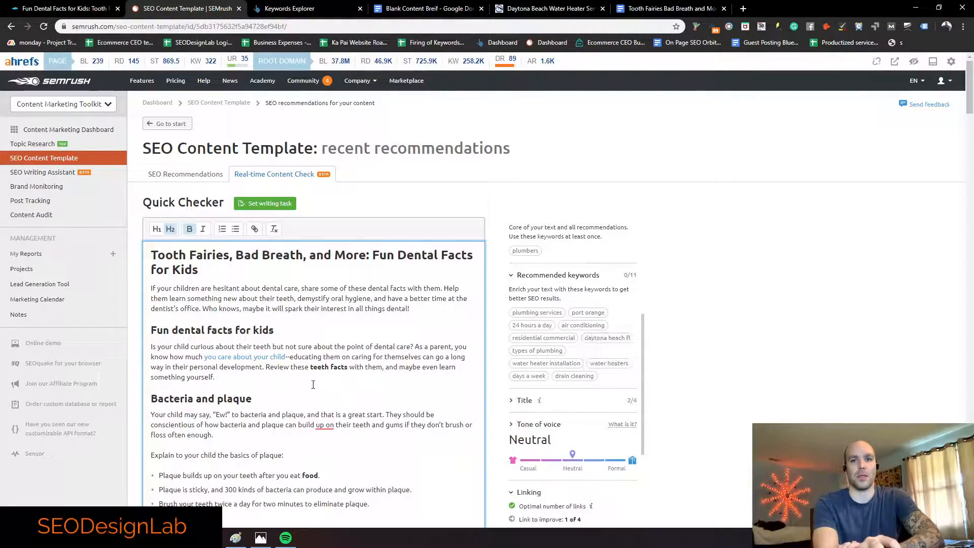
scroll(296, 384, "down", 6)
scroll(296, 383, "up", 1)
scroll(279, 360, "down", 5)
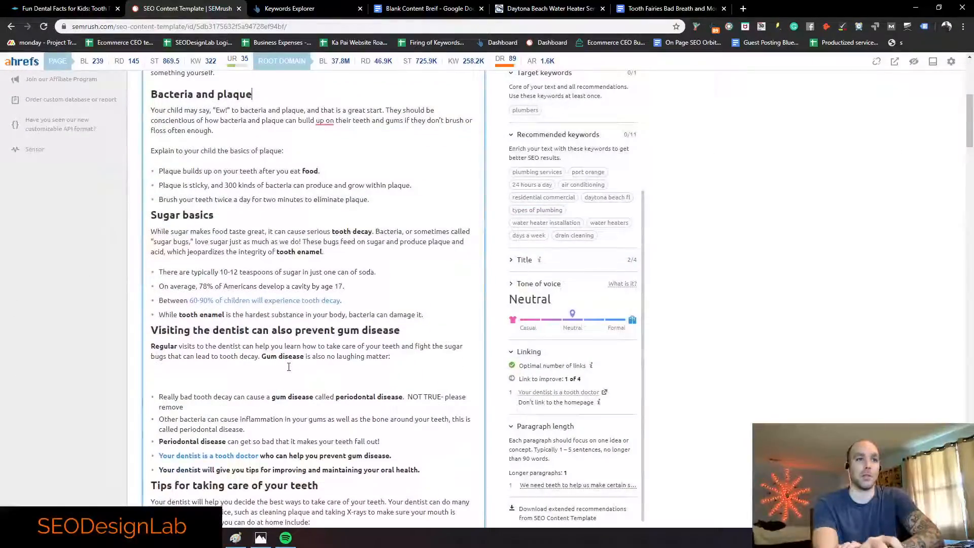
scroll(265, 339, "down", 7)
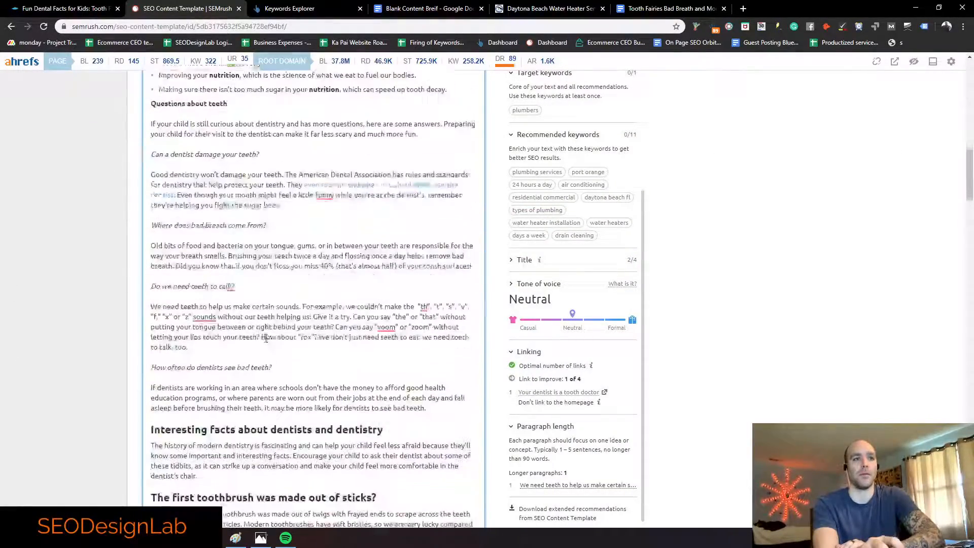
left_click_drag(383, 361, 268, 361)
left_click(218, 377)
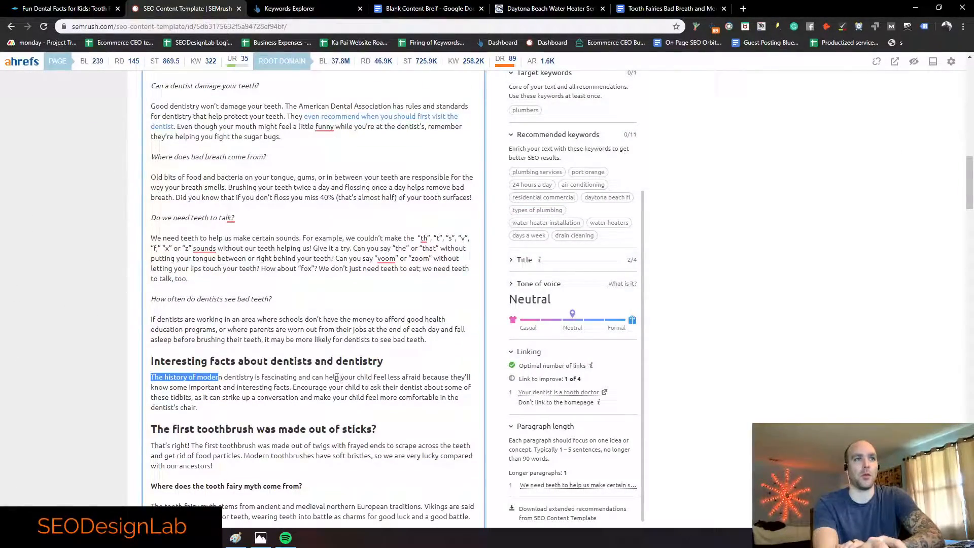
left_click_drag(383, 361, 208, 362)
scroll(208, 361, "up", 15)
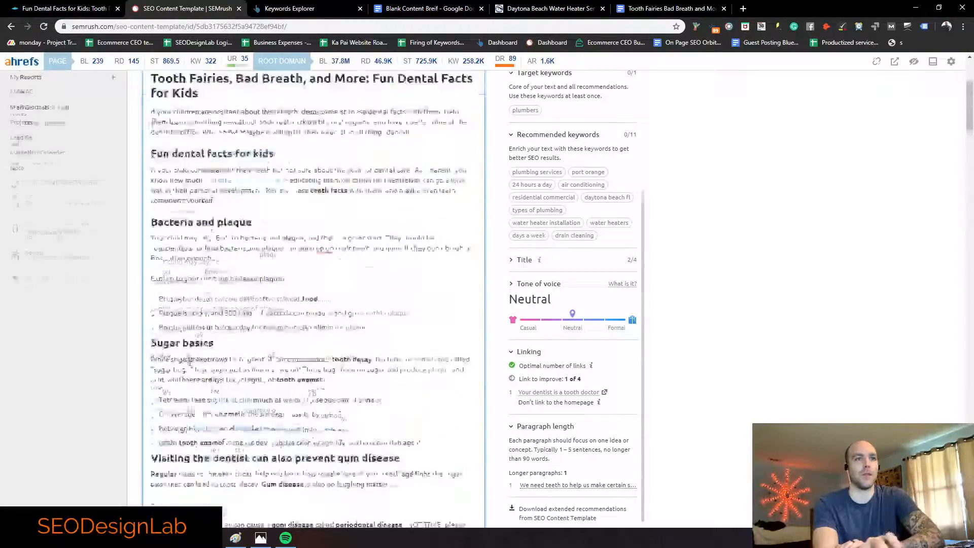
scroll(335, 312, "down", 15)
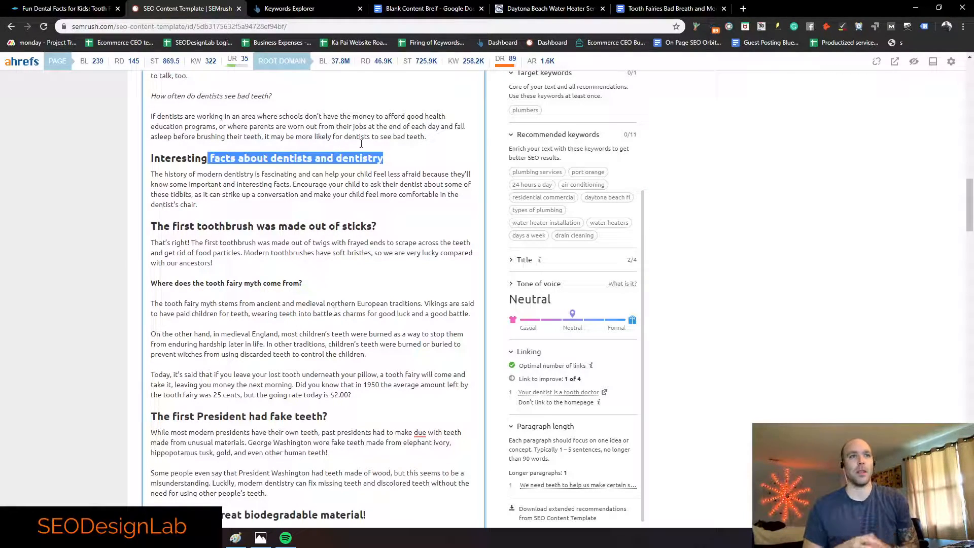
left_click(320, 207)
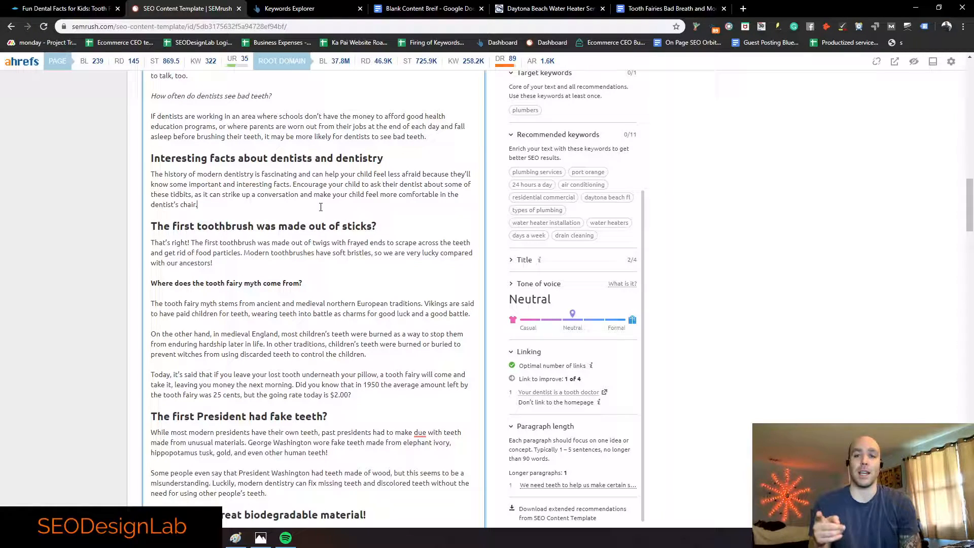